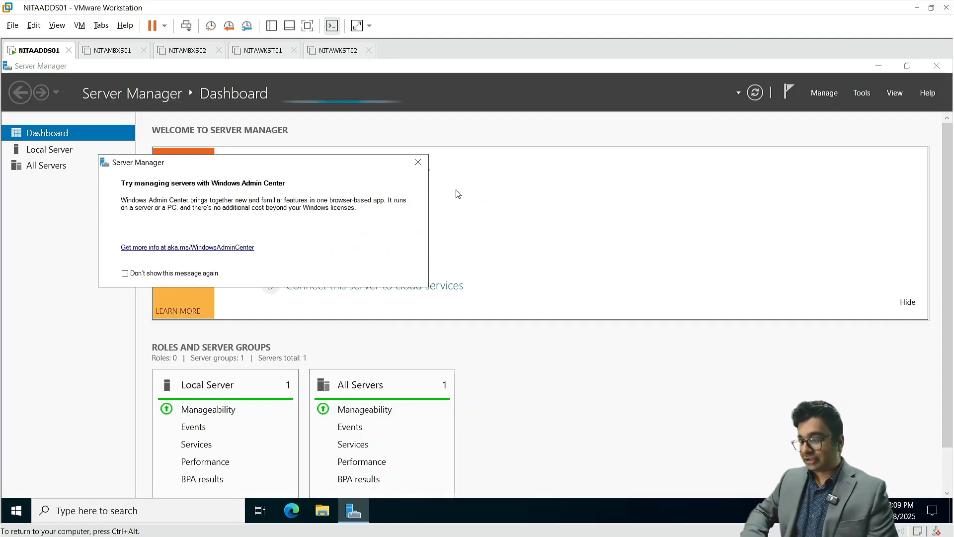
Open the Ethernet0 adapter properties from Server Manager's Local Server page
click(418, 162)
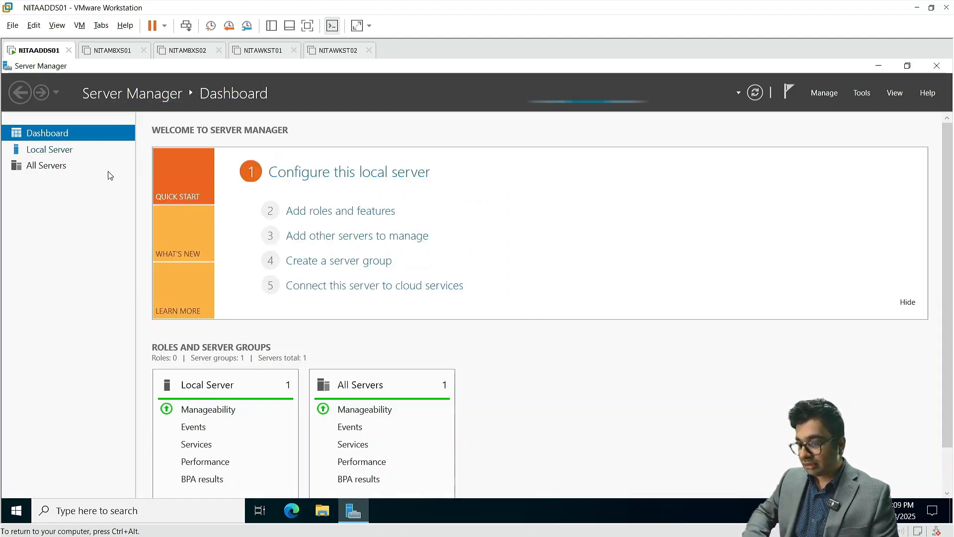
click(70, 152)
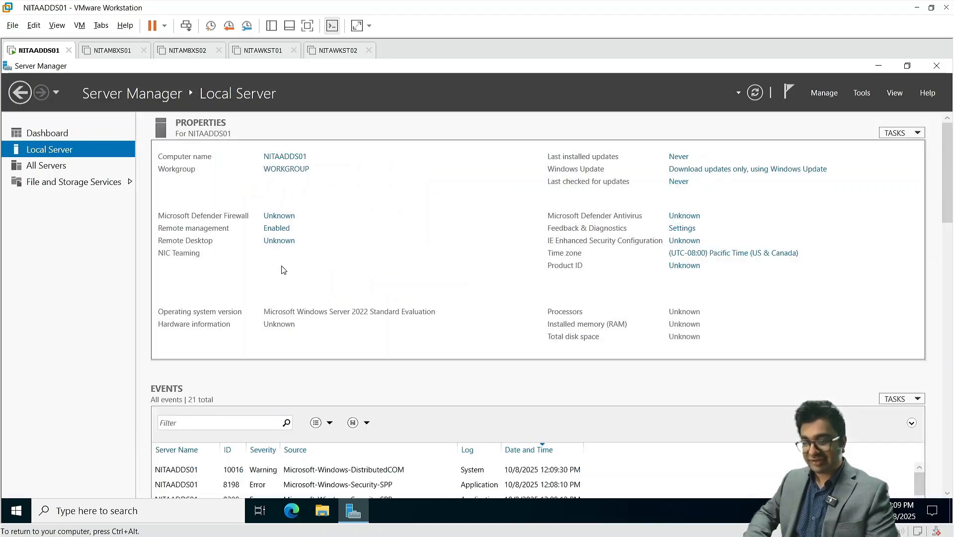
click(283, 270)
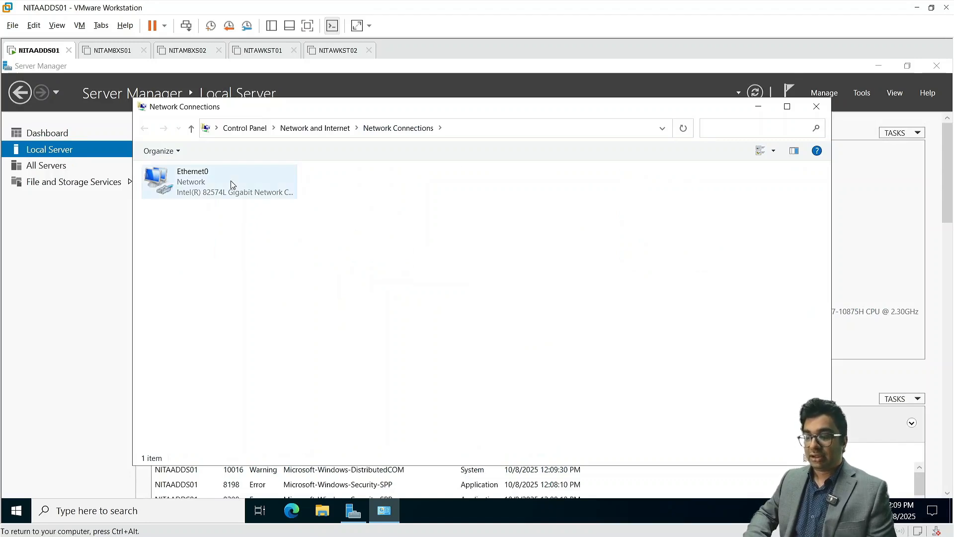
right_click(237, 190)
click(297, 305)
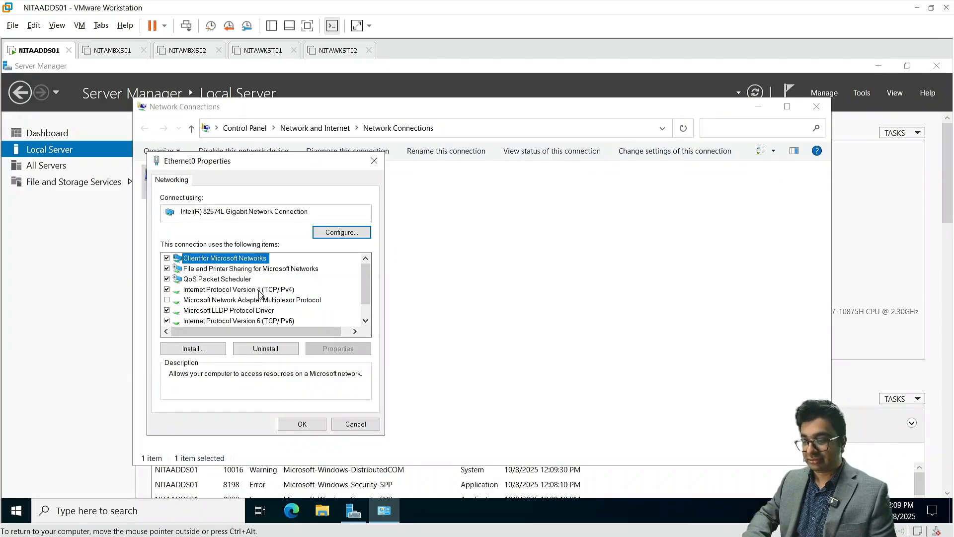
Assign static IPv4 172.16.10.10, mask 255.255.0.0, gateway 172.16.10.1, DNS 172.16.10.10, then close Network Connections
double_click(259, 291)
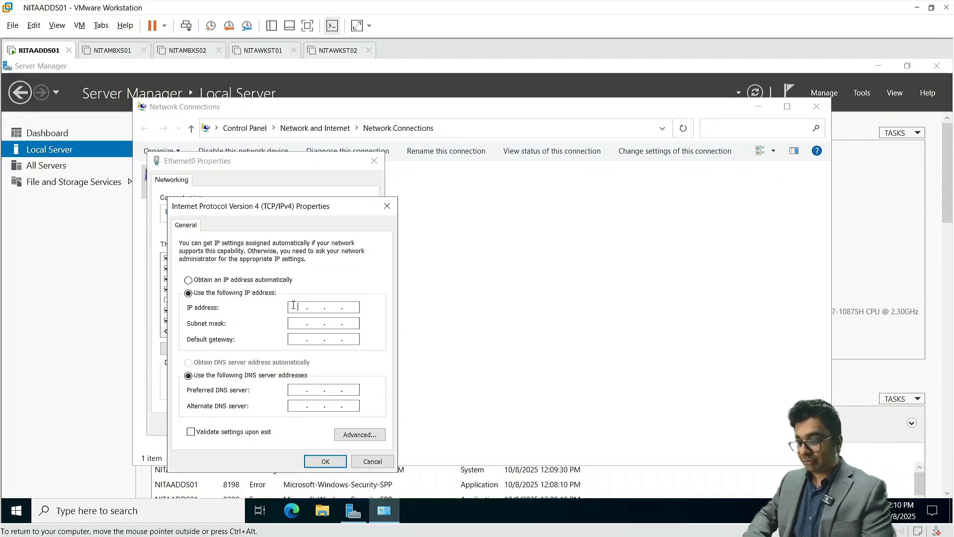
text(172 . 16 . 10 . 10)
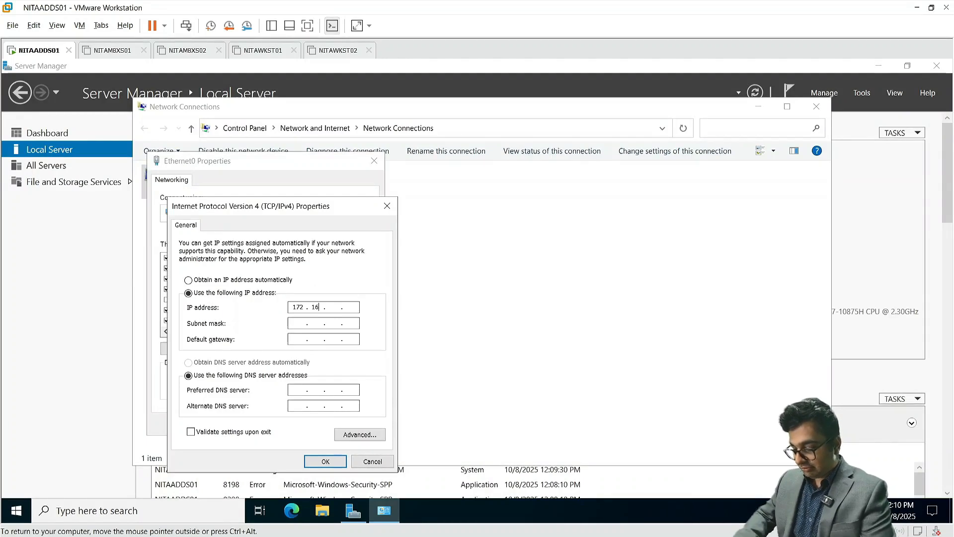
key(Tab)
key(Tab)
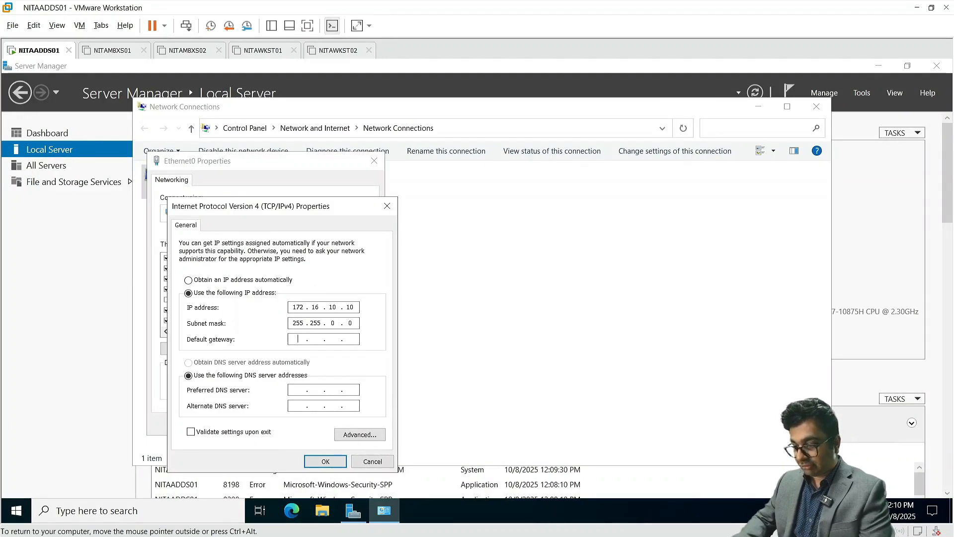
text(172 . 16 . 10 )
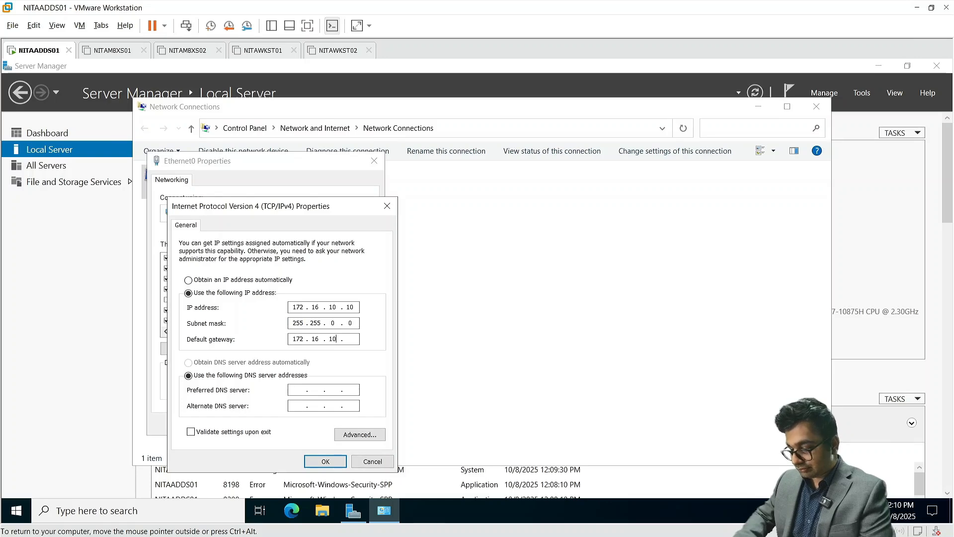
text(. 1)
key(Tab)
key(Tab)
text(1)
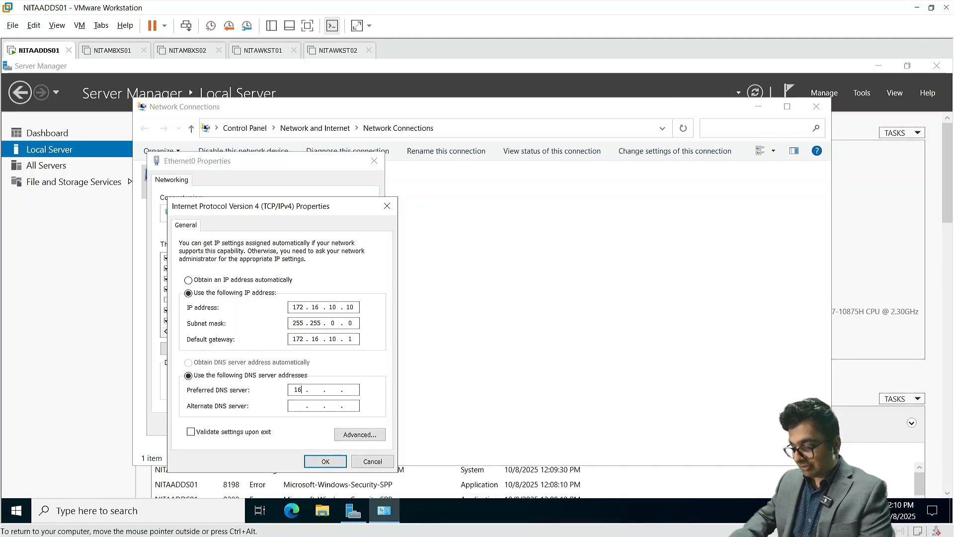
key(BackSpace)
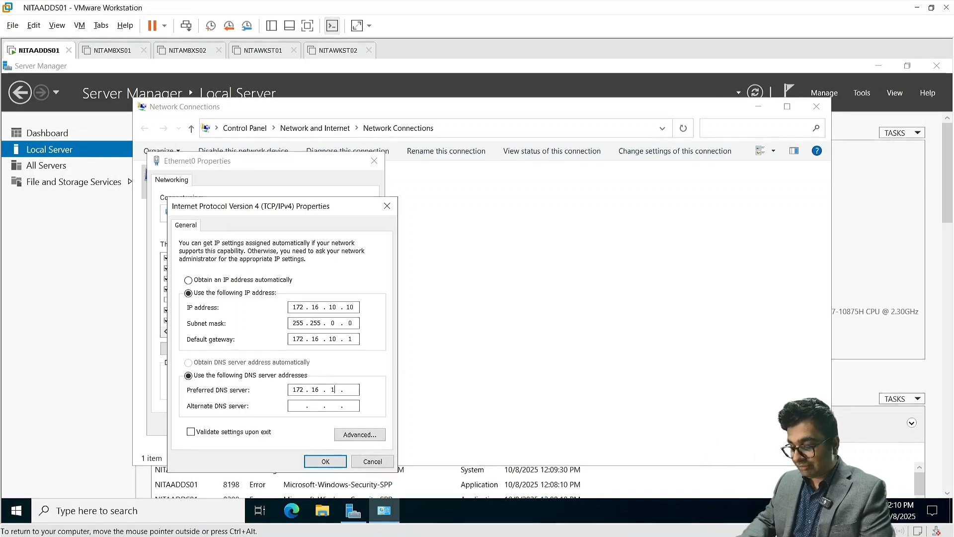
text(10)
text(10)
key(Return)
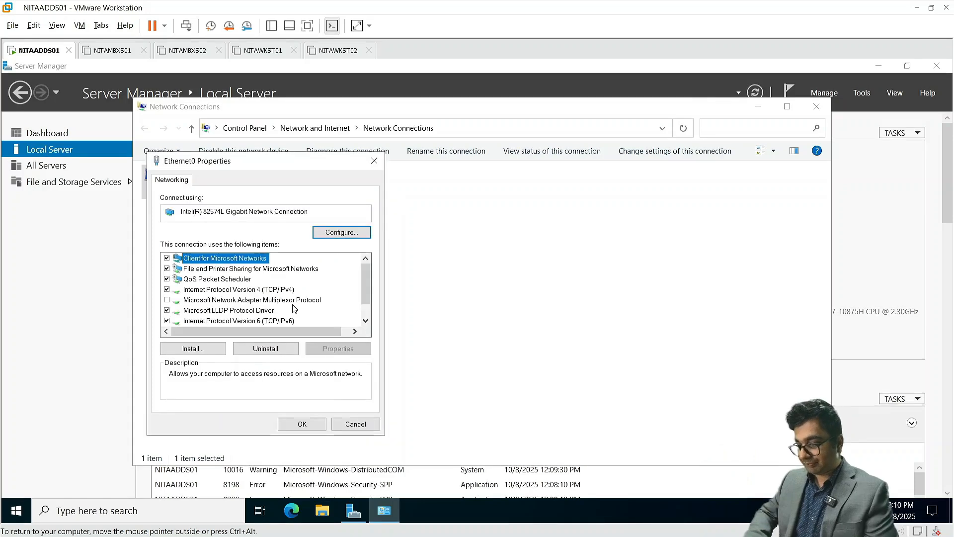
click(303, 424)
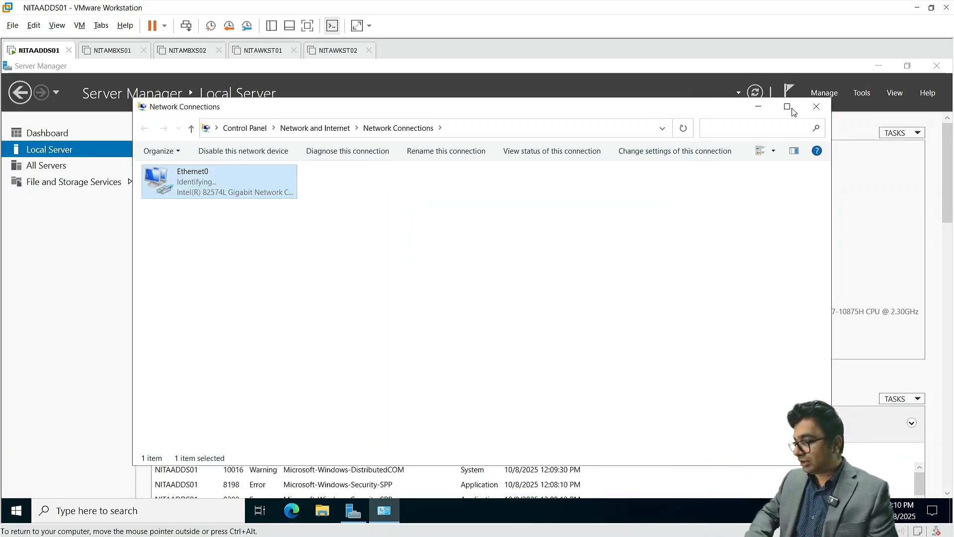
click(815, 108)
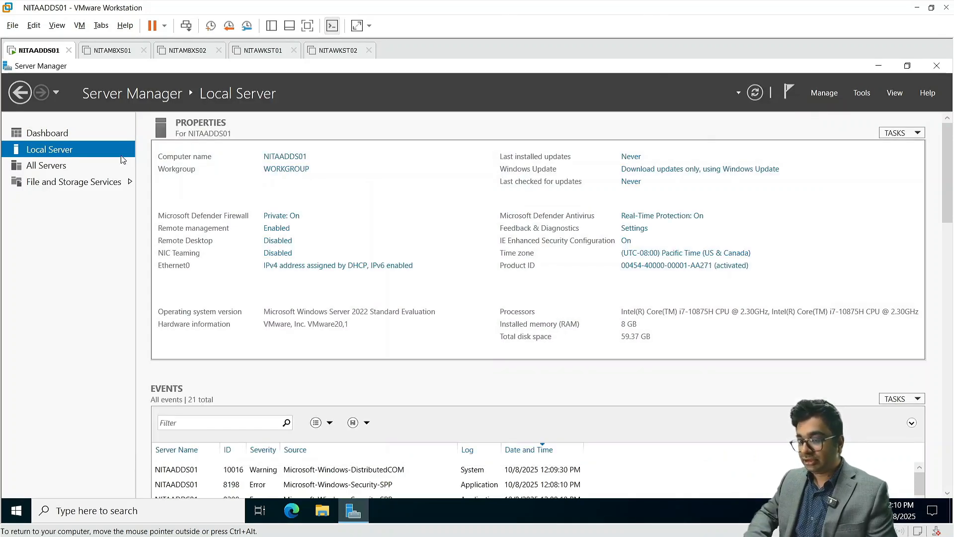
Unlock the restarted server with Ctrl+Alt+Del and sign in with the domain Administrator password
click(74, 134)
click(305, 213)
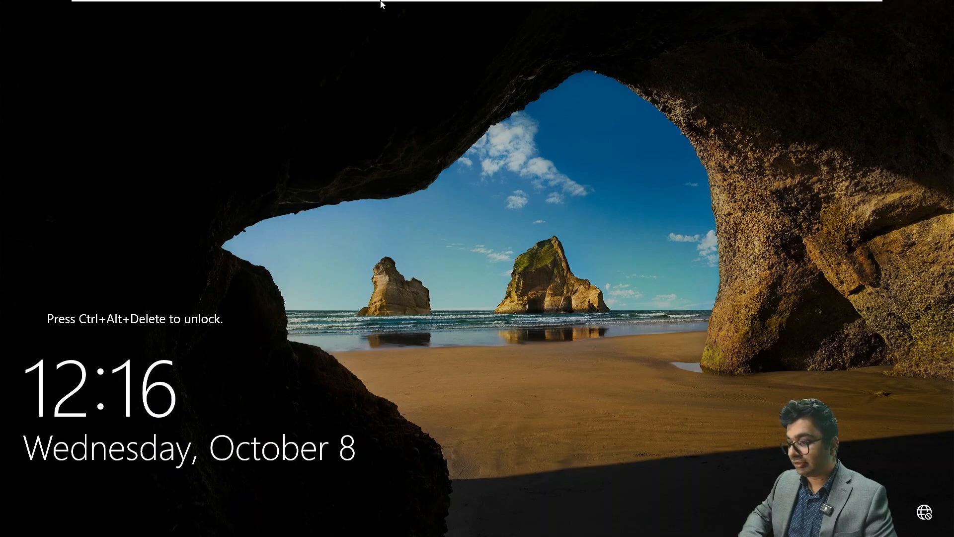
mouse_move(383, 4)
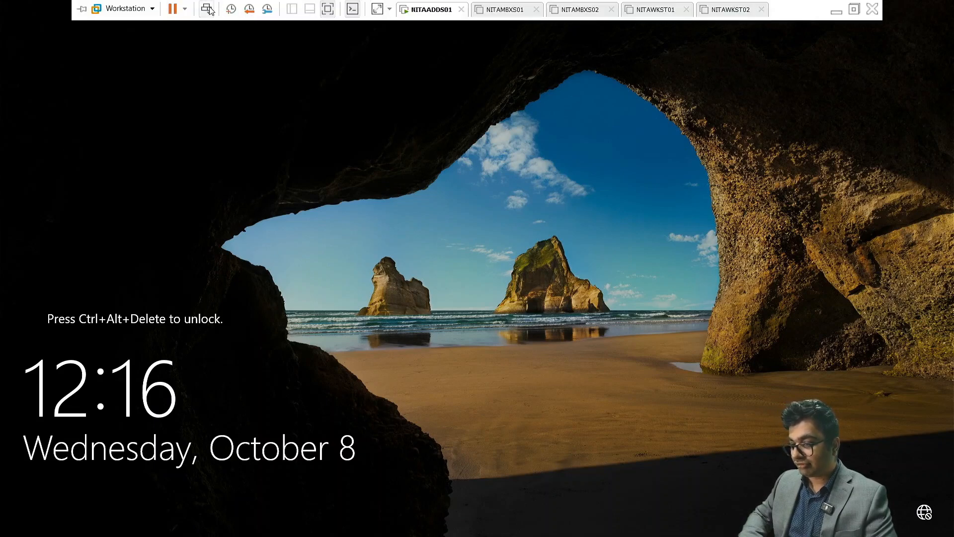
click(231, 9)
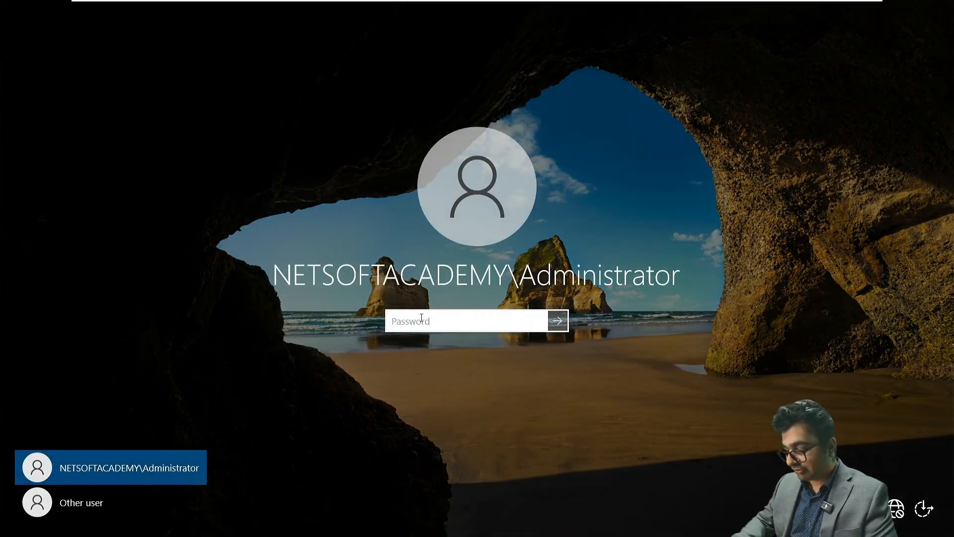
text(•••••••••••••)
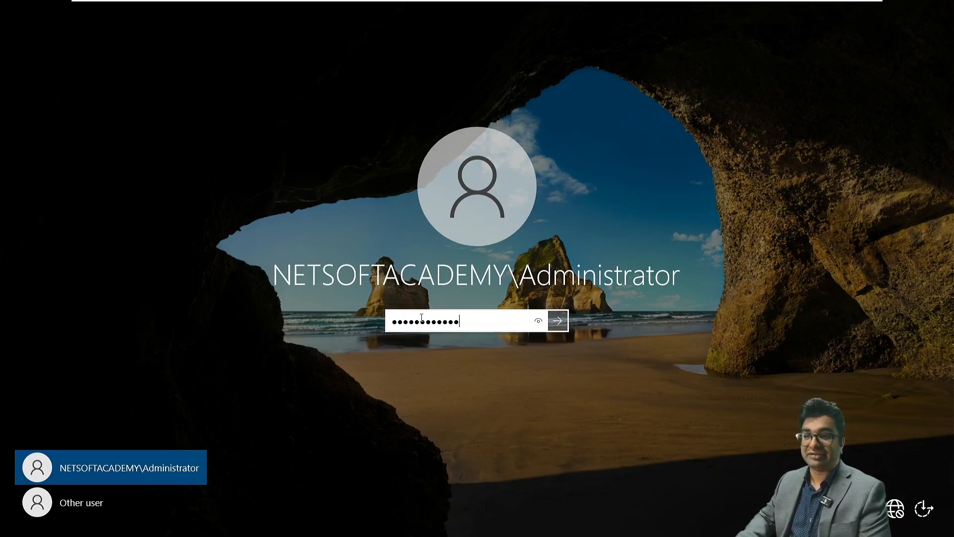
key(Return)
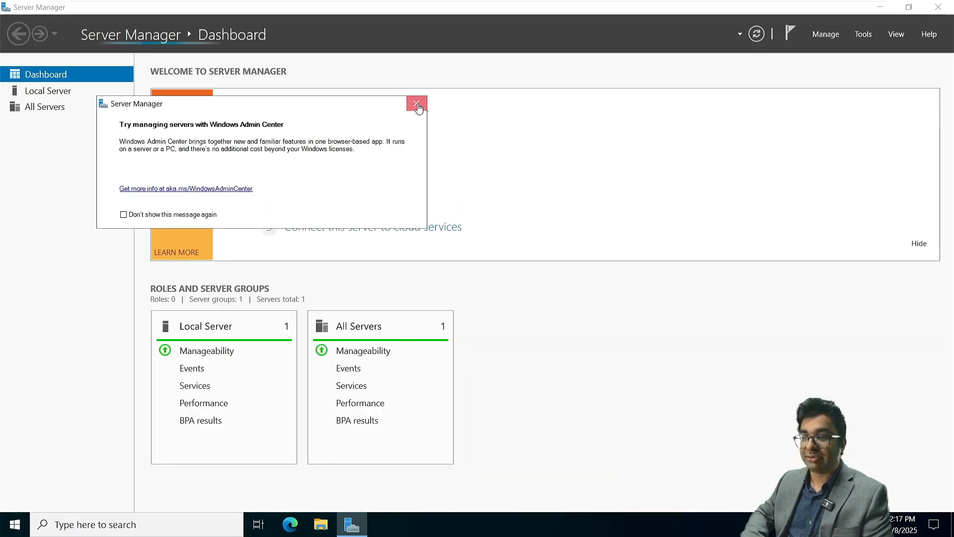
Change Ethernet0's preferred DNS server from 127.0.0.1 to 172.16.10.10
click(417, 104)
click(45, 91)
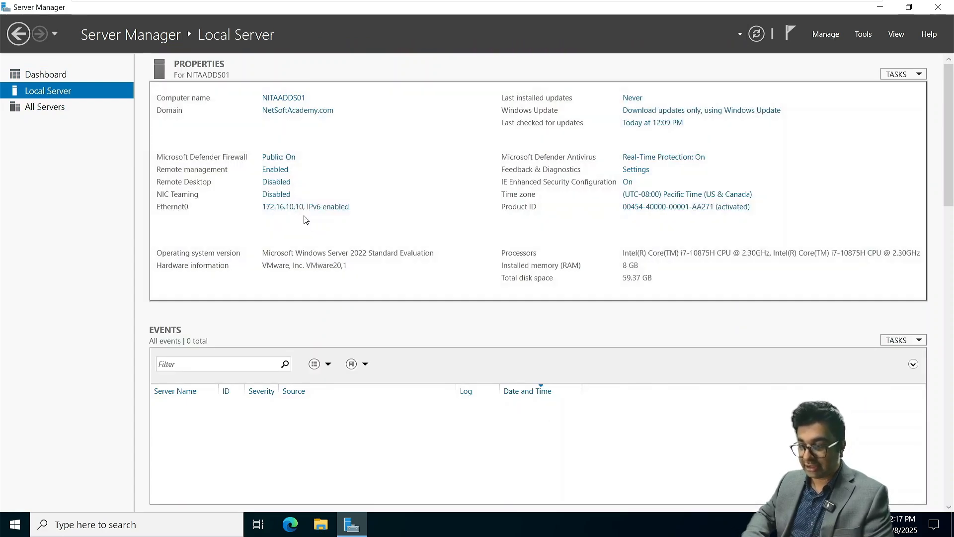
click(293, 207)
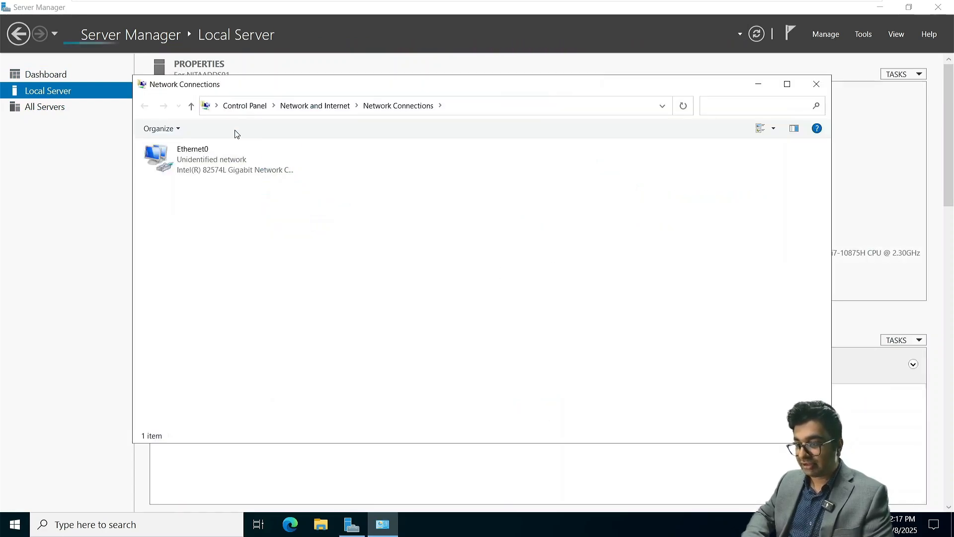
right_click(225, 158)
click(251, 277)
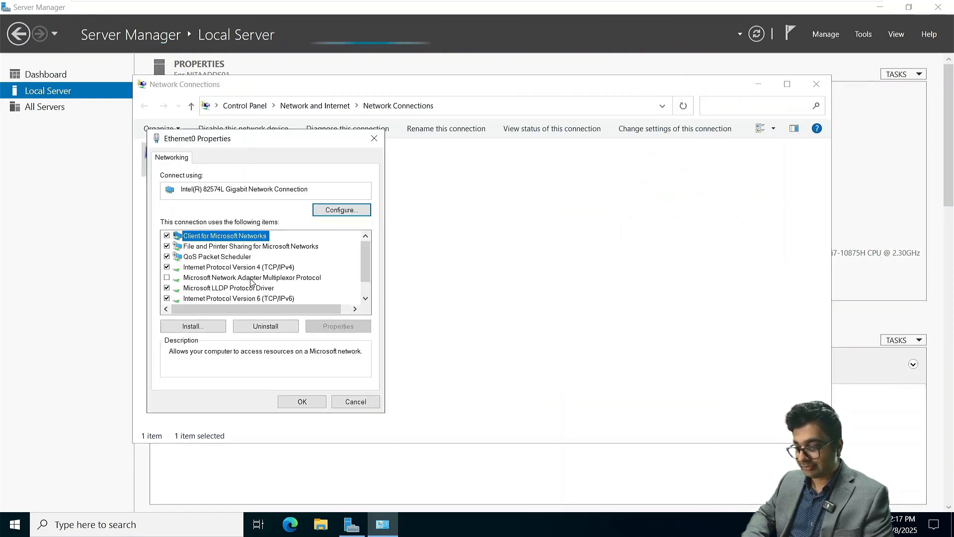
click(228, 268)
double_click(229, 268)
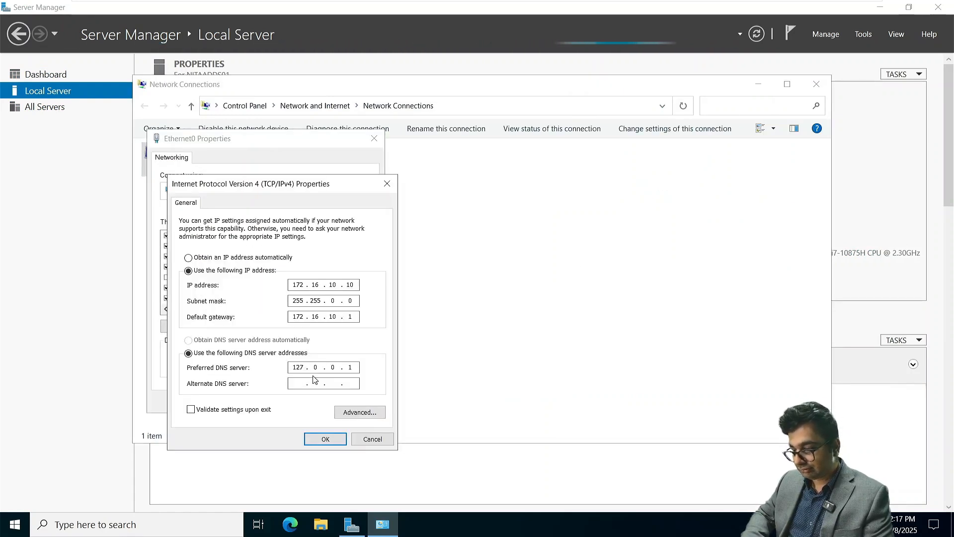
double_click(298, 367)
text(1)
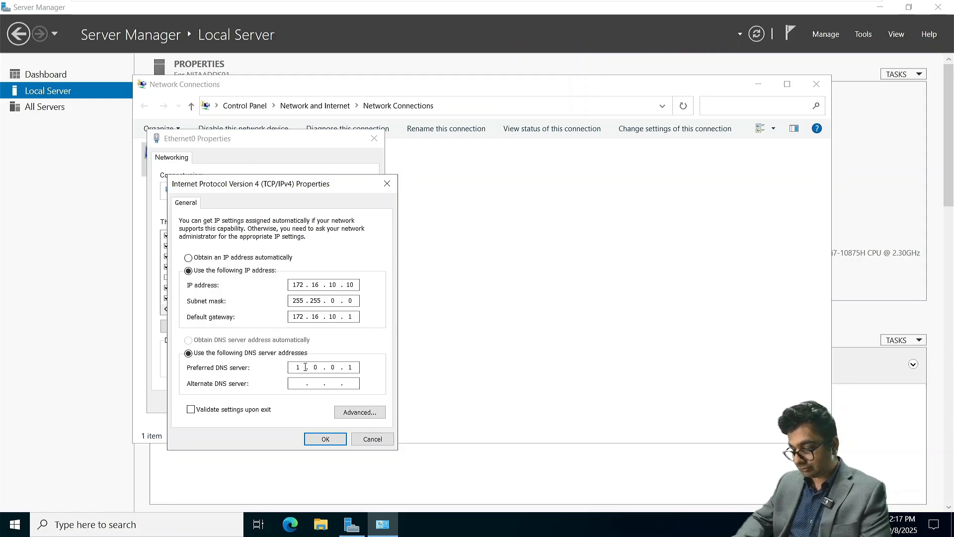
text(72.16.10.10)
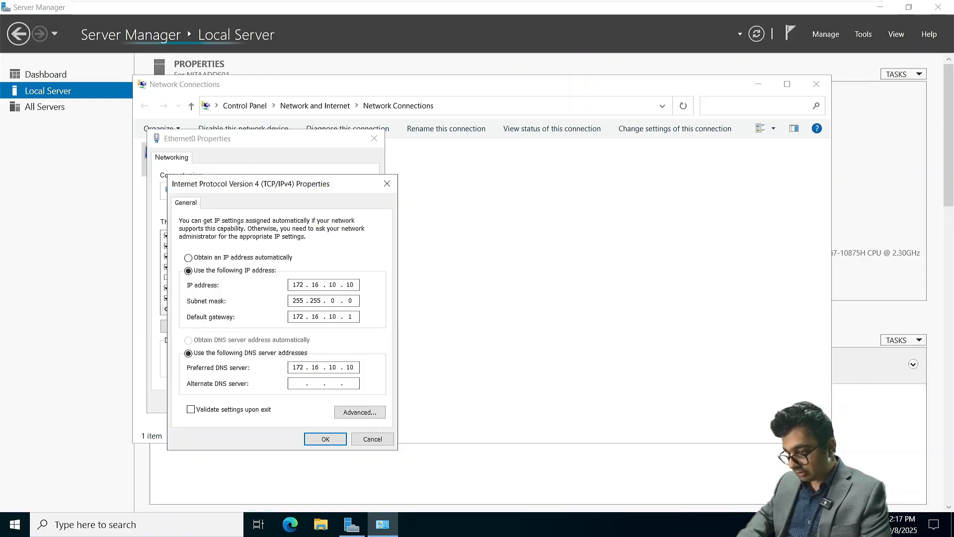
key(Return)
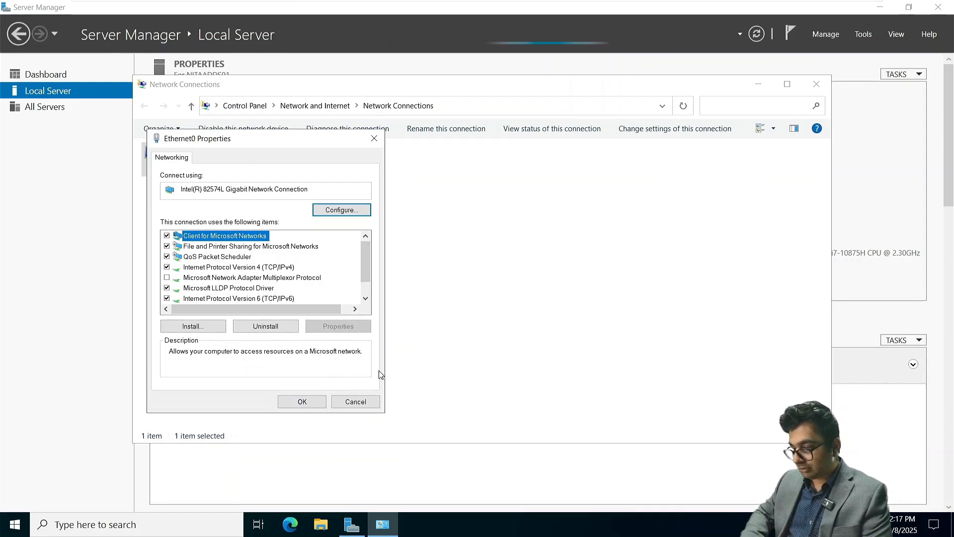
click(302, 401)
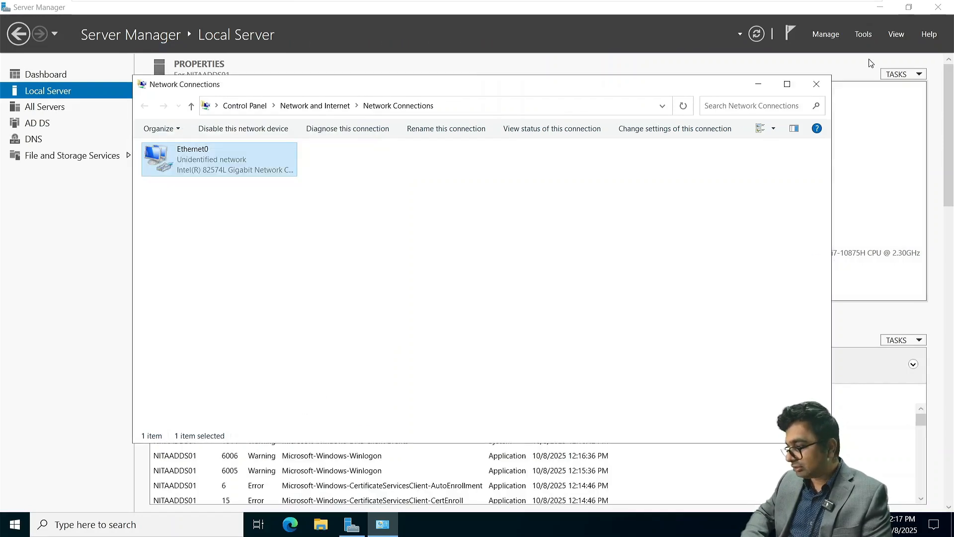
Disable and re-enable the Ethernet0 adapter, then close Network Connections
right_click(227, 161)
click(238, 169)
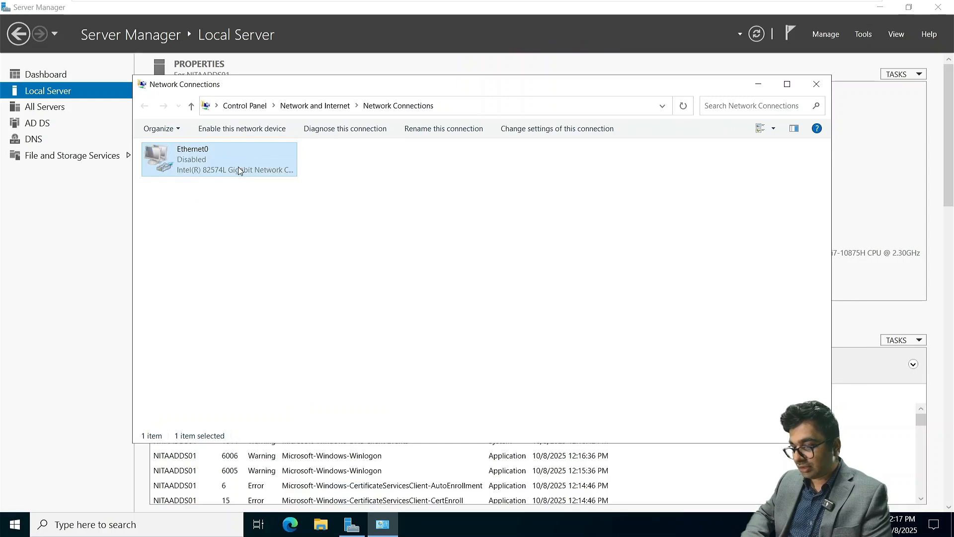
right_click(248, 170)
click(258, 177)
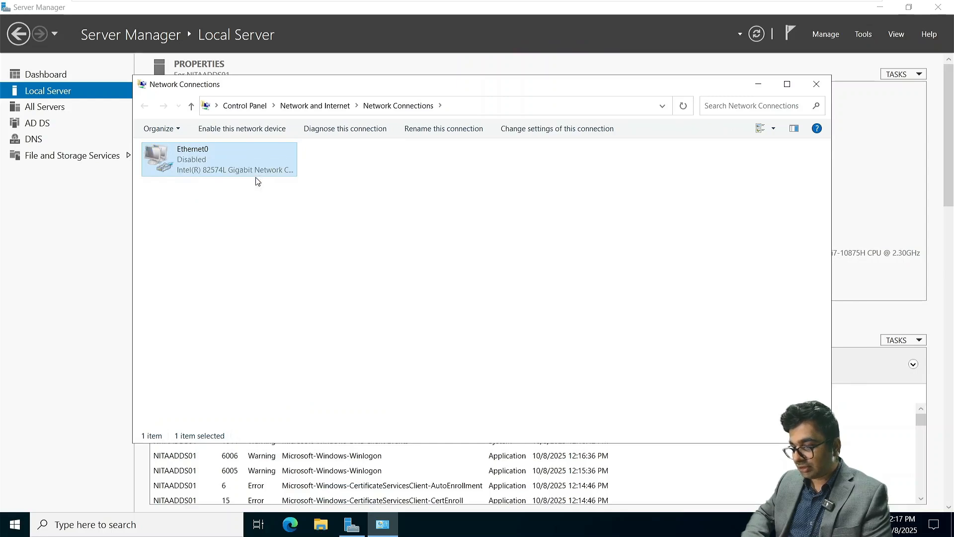
click(821, 87)
click(863, 35)
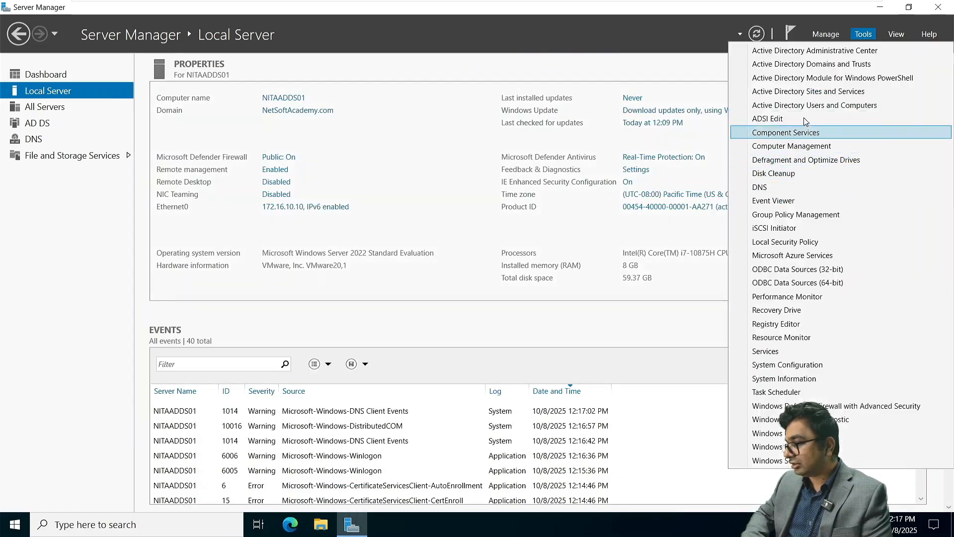
In Active Directory Users and Computers, add a Toronto OU under NetSoftAcademy.com, then close the console
click(797, 107)
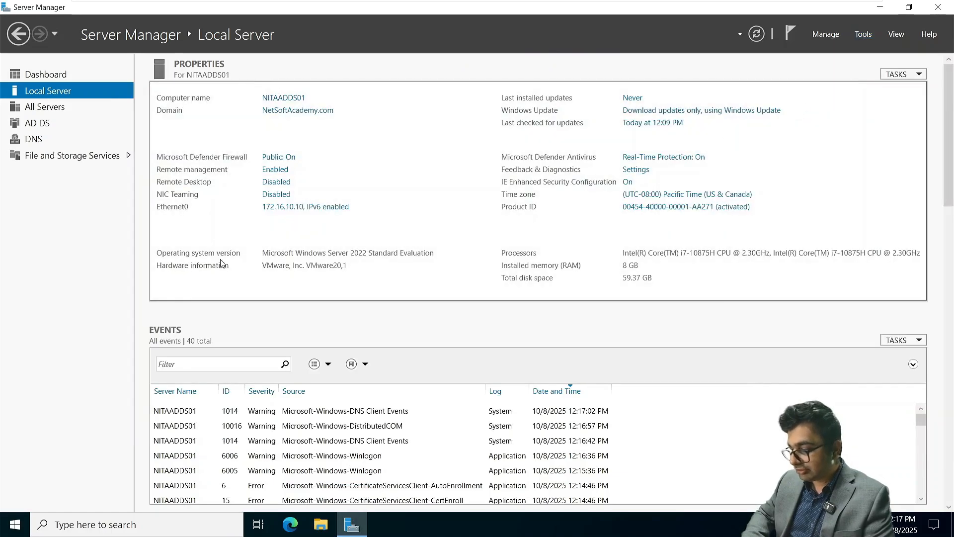
double_click(145, 136)
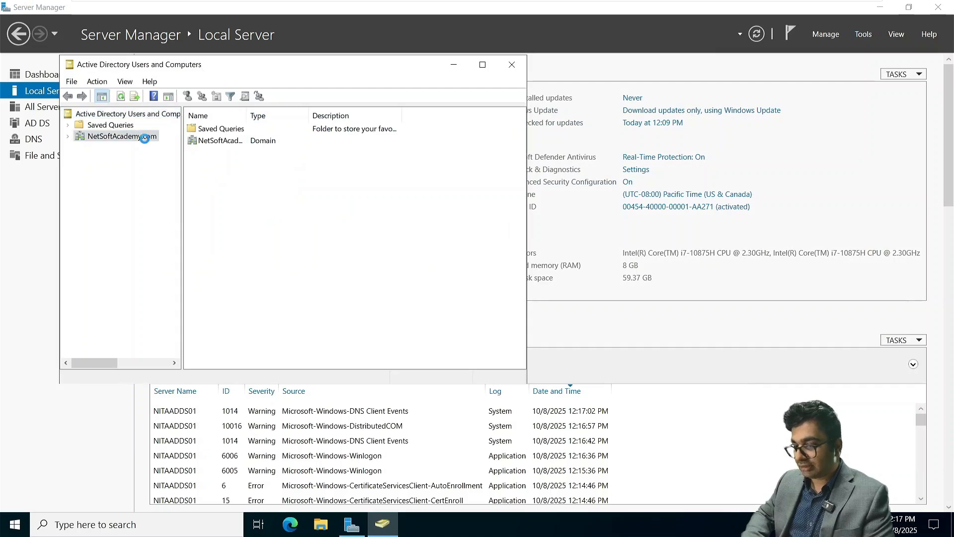
click(266, 98)
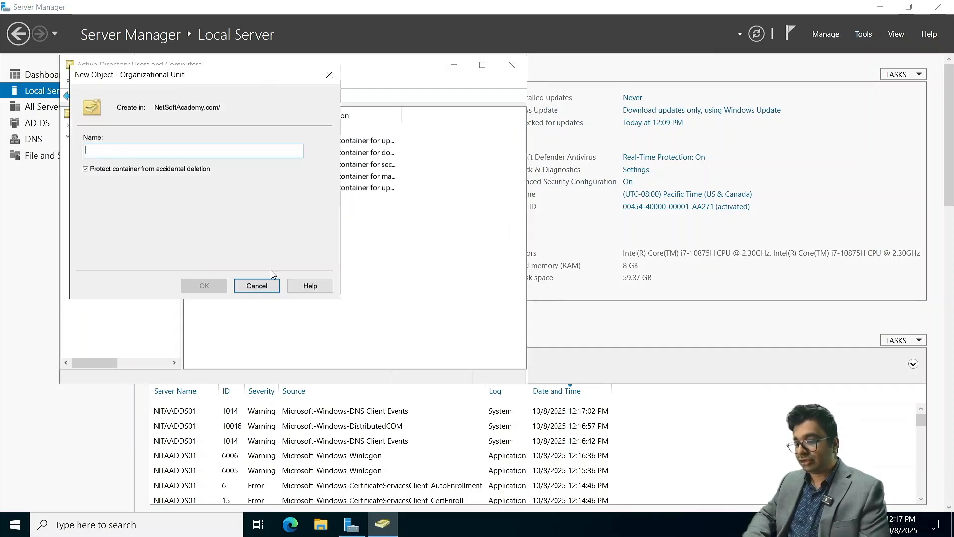
text(Toronto)
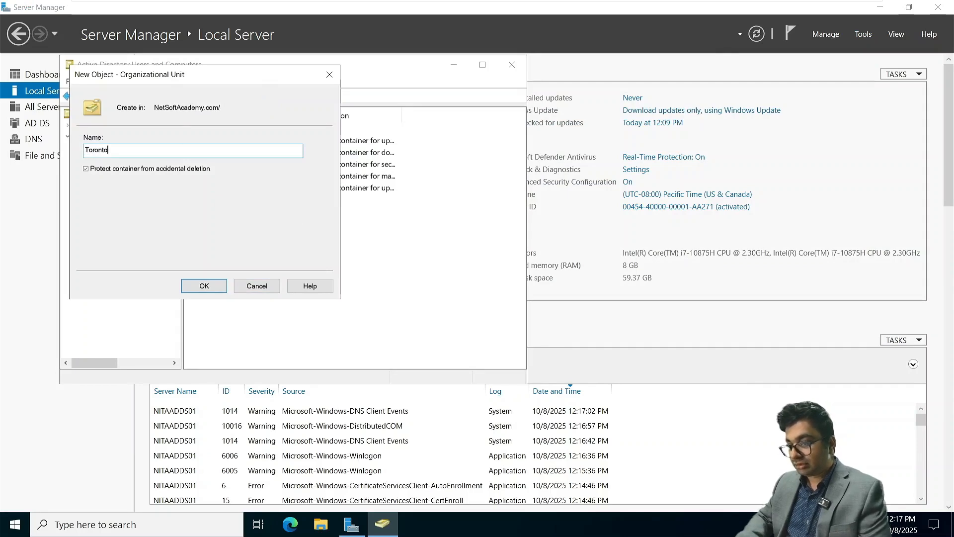
key(Return)
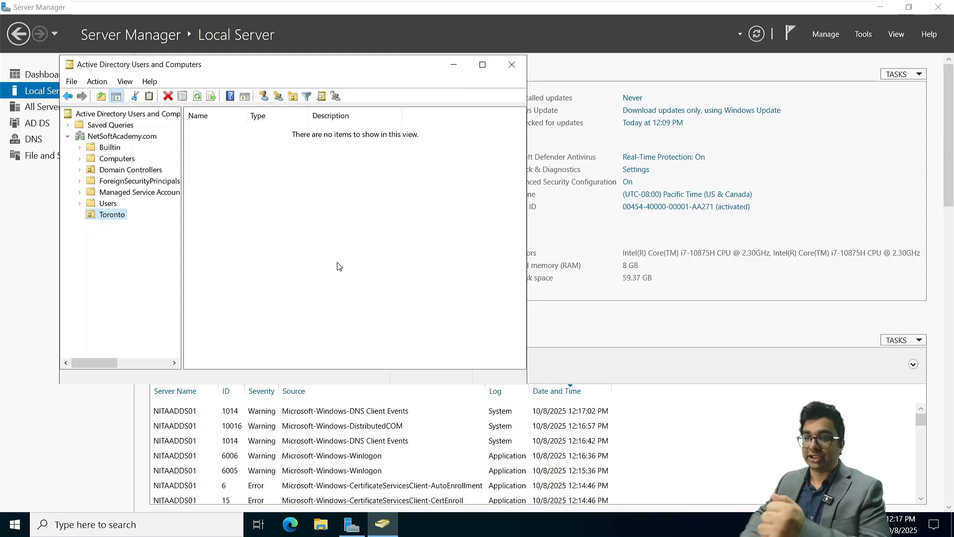
click(511, 65)
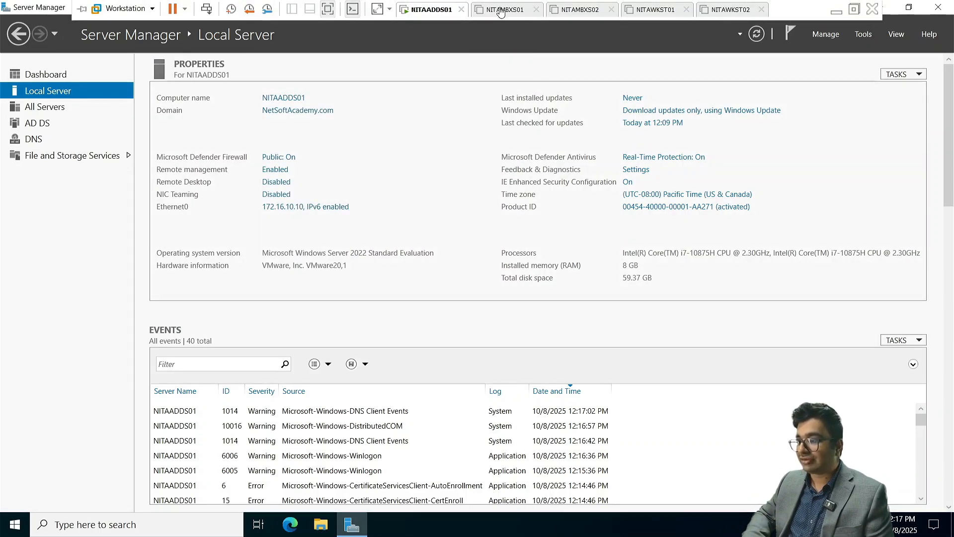
Raise NITAMBXS01's memory to 8 GB and power it on, cancelling the missing-file prompt
click(501, 11)
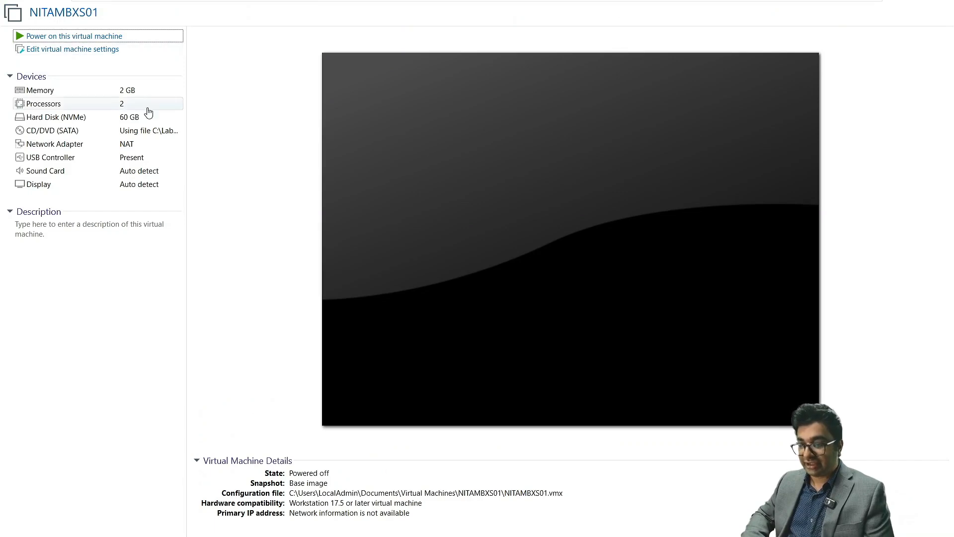
click(68, 49)
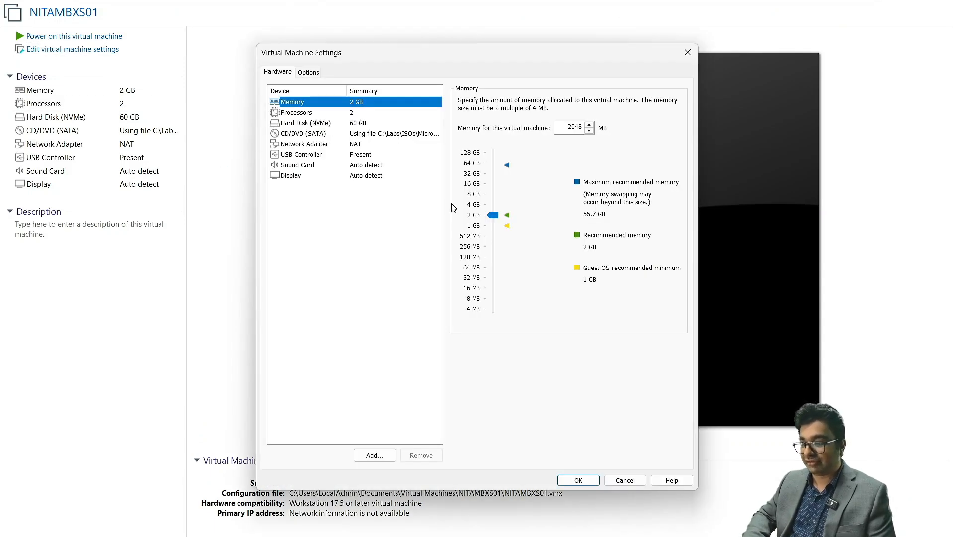
click(492, 195)
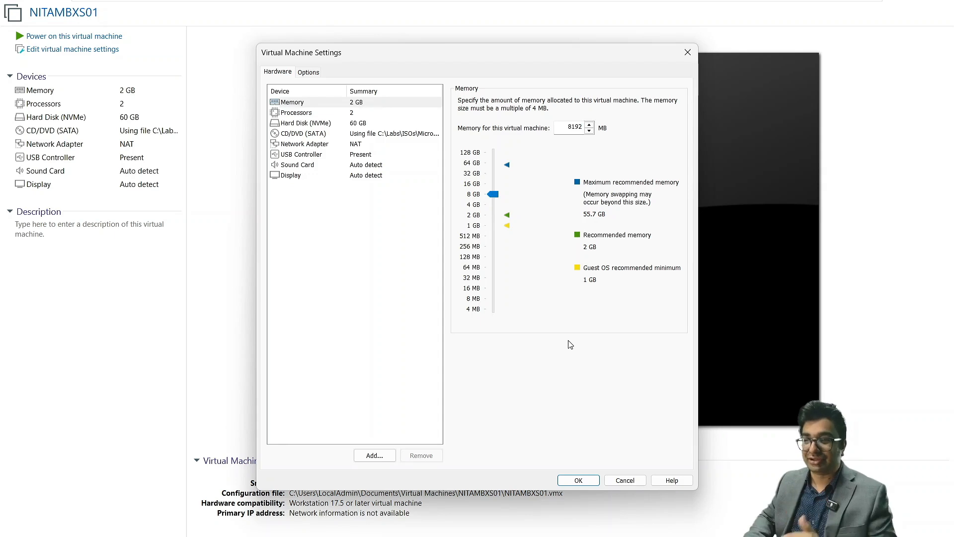
click(578, 482)
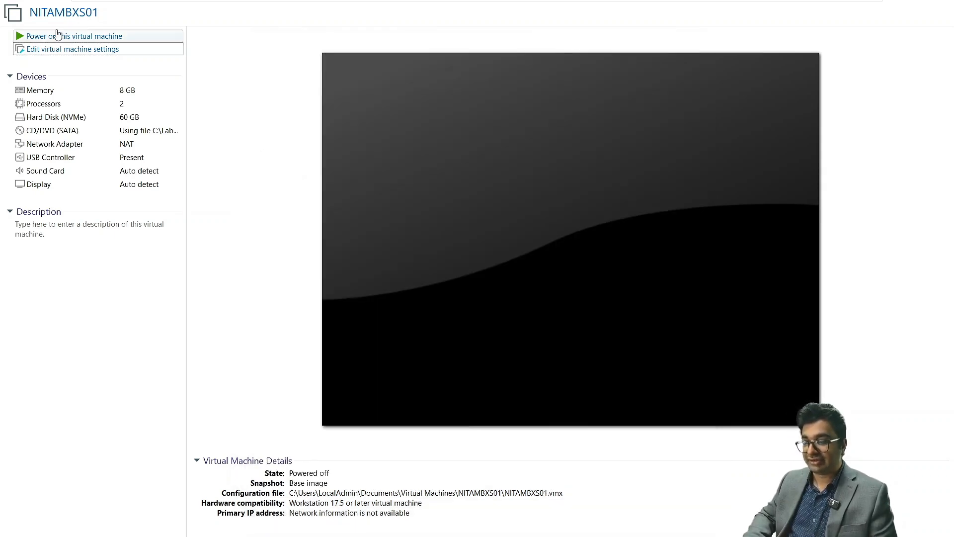
click(92, 38)
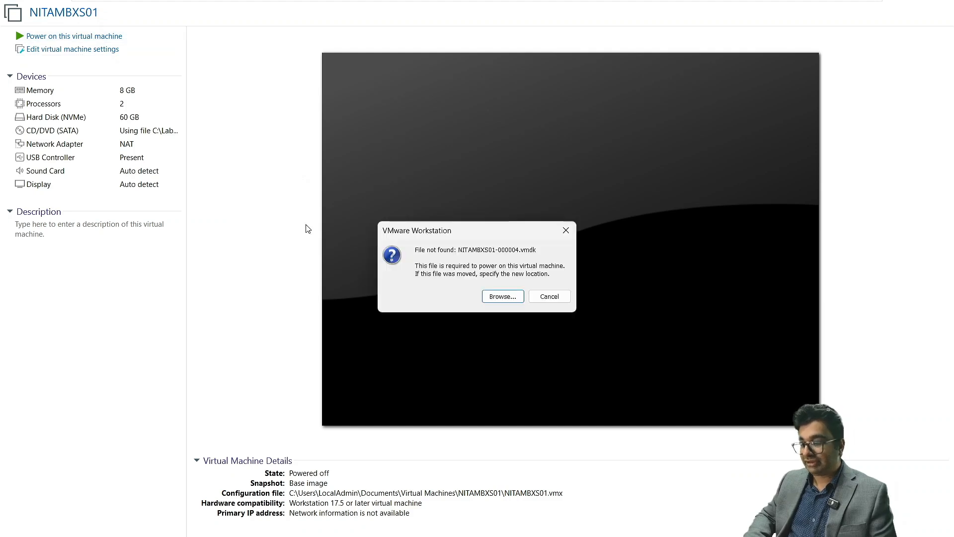
click(552, 297)
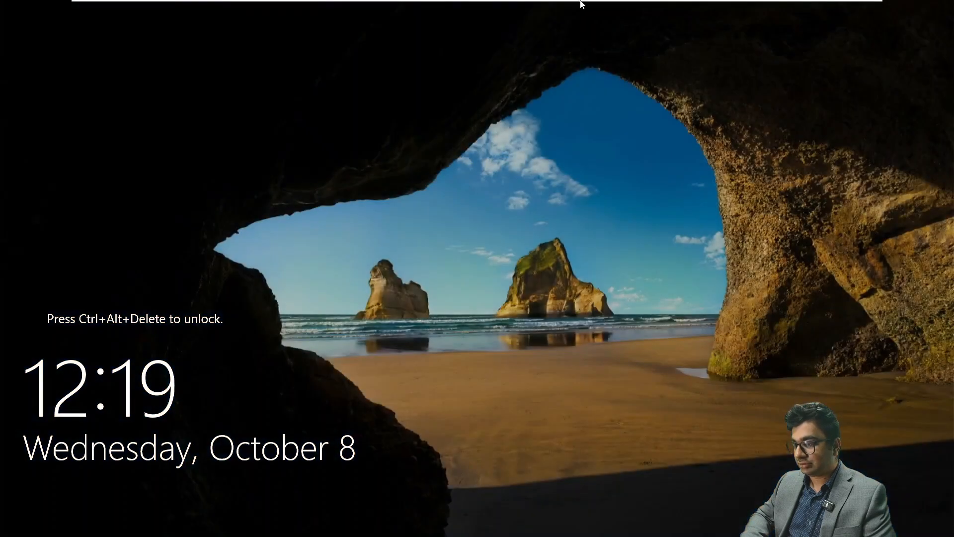
Send Ctrl+Alt+Del to NITAMBXS01 and sign in with the Administrator password
mouse_move(582, 2)
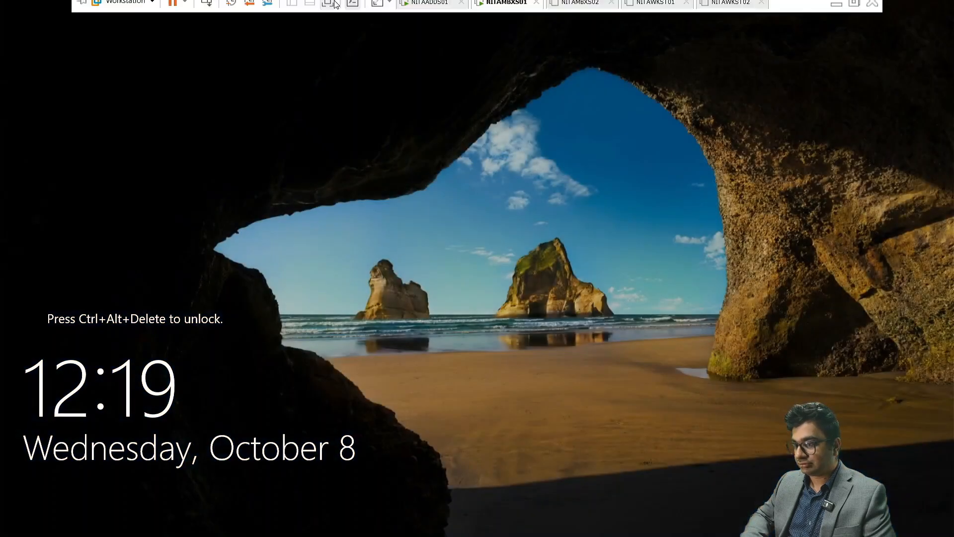
click(206, 8)
click(420, 318)
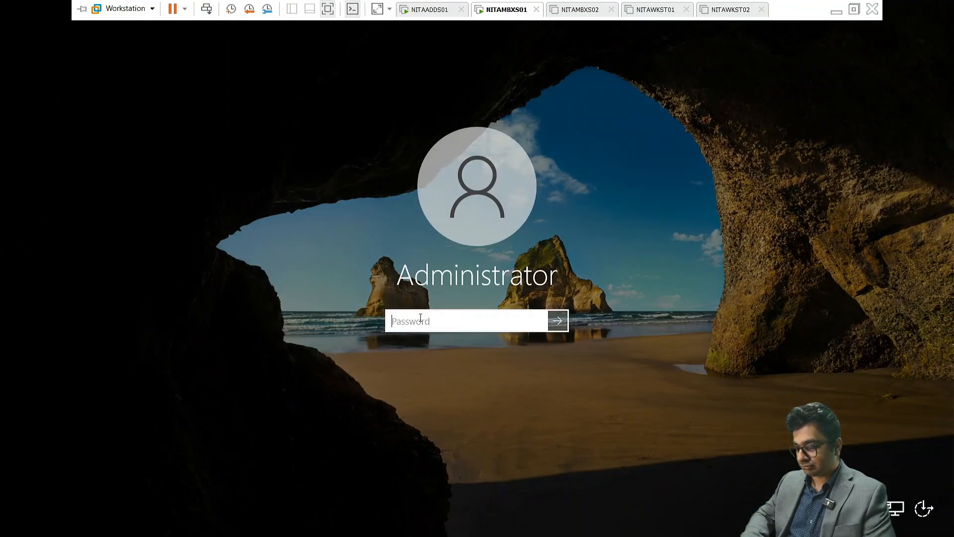
text(•)
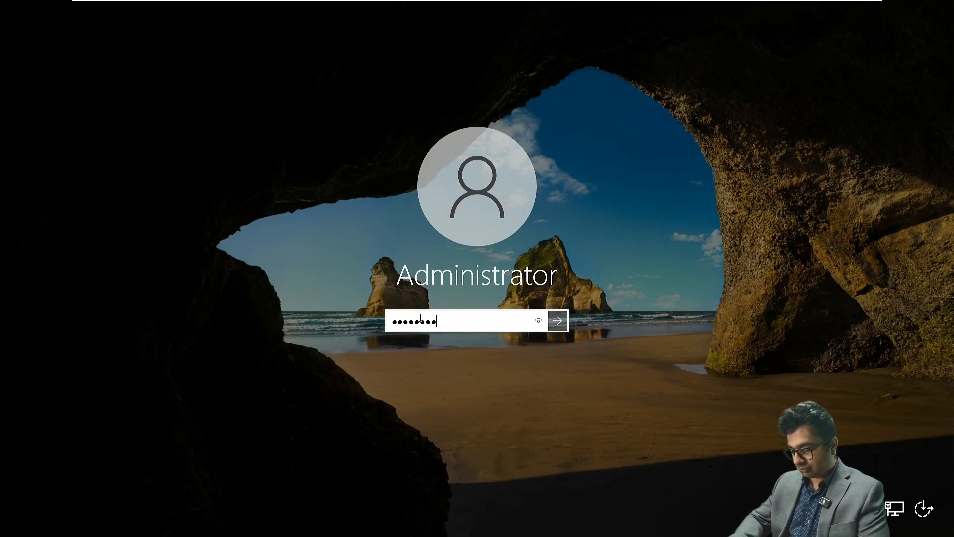
key(Return)
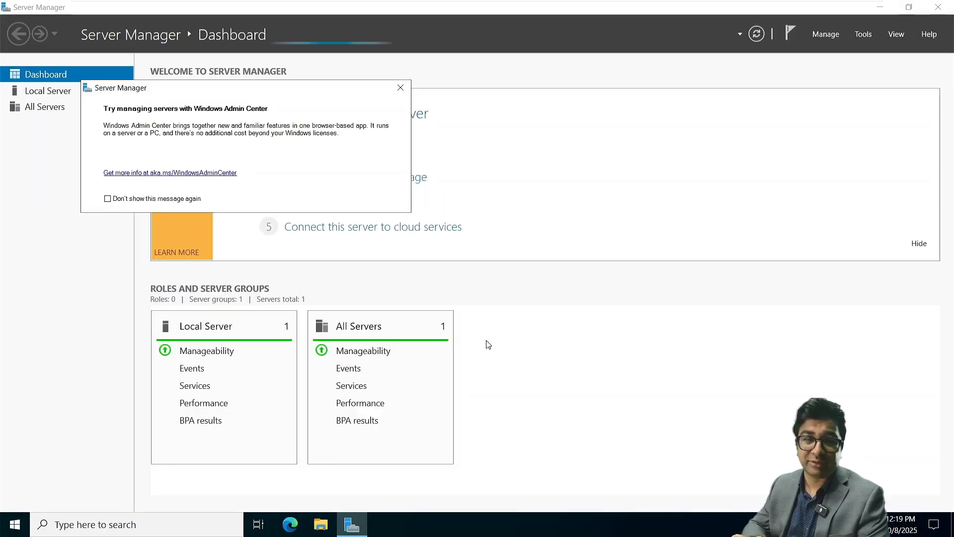
Open NITAMBXS01's Ethernet0 IPv4 settings from the Local Server page
click(401, 87)
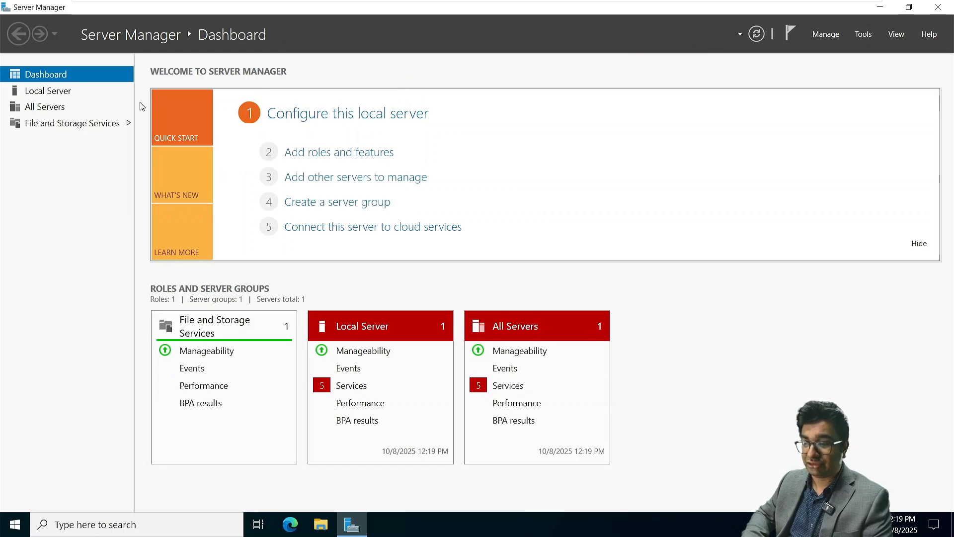
click(77, 86)
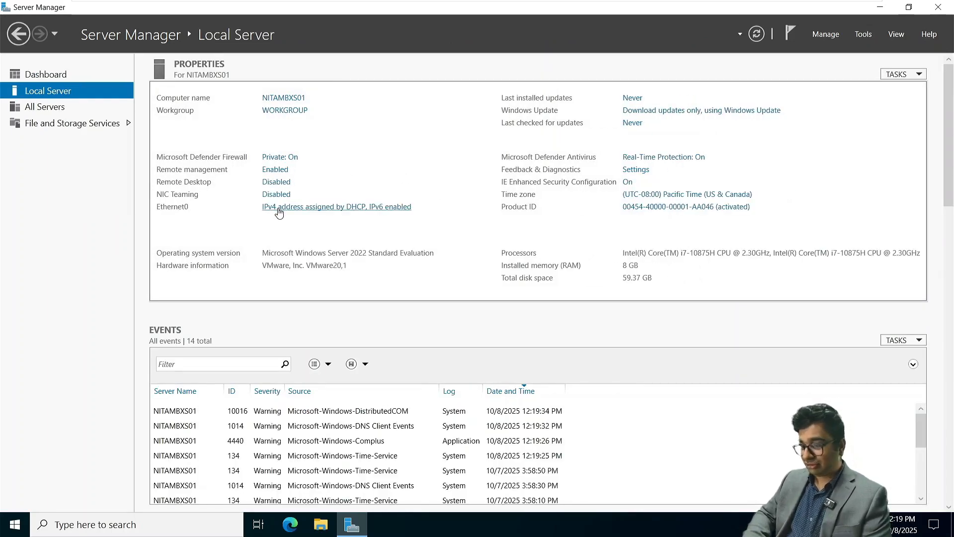
click(279, 213)
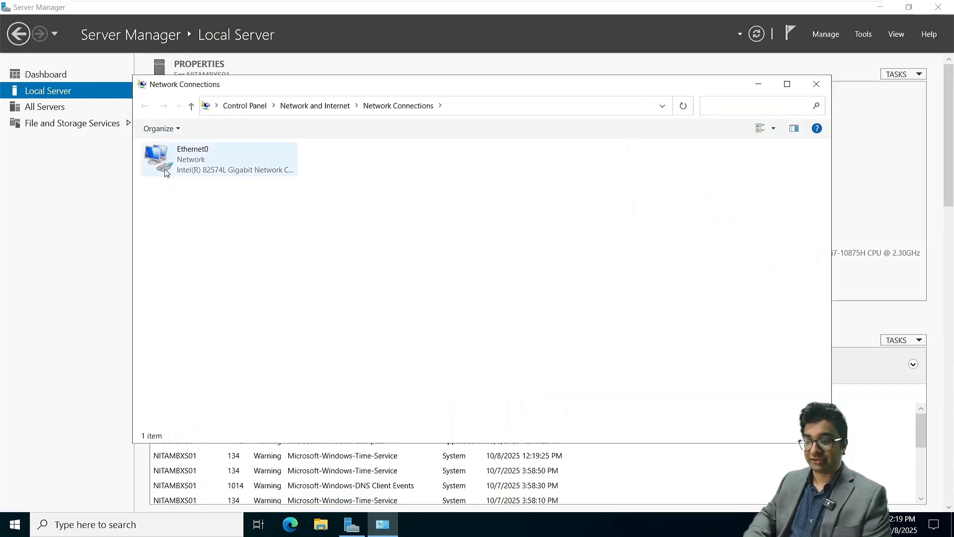
right_click(184, 169)
click(245, 304)
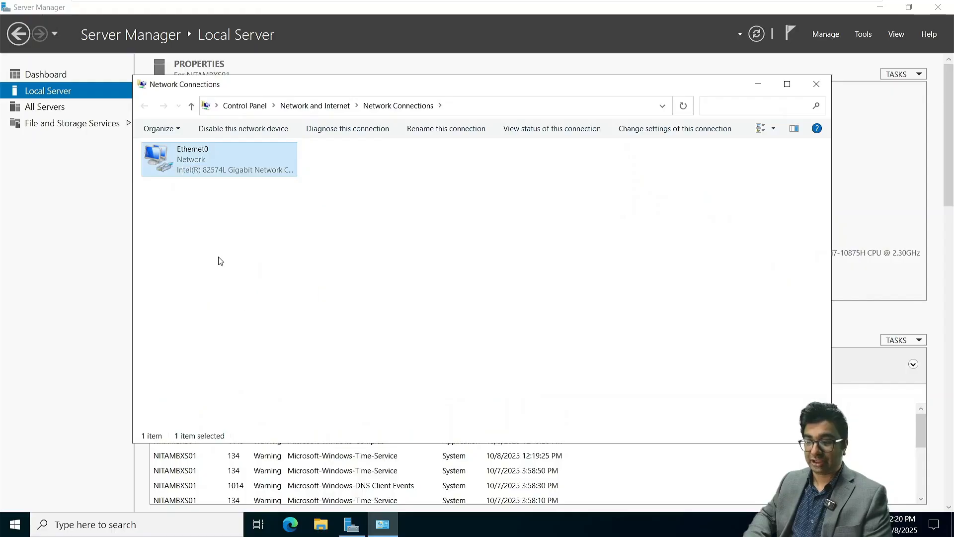
right_click(194, 172)
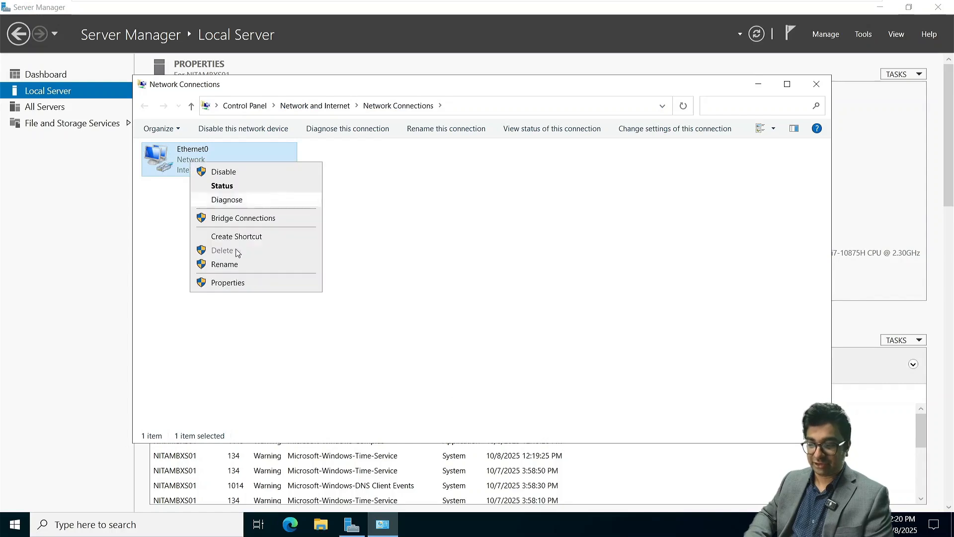
click(235, 286)
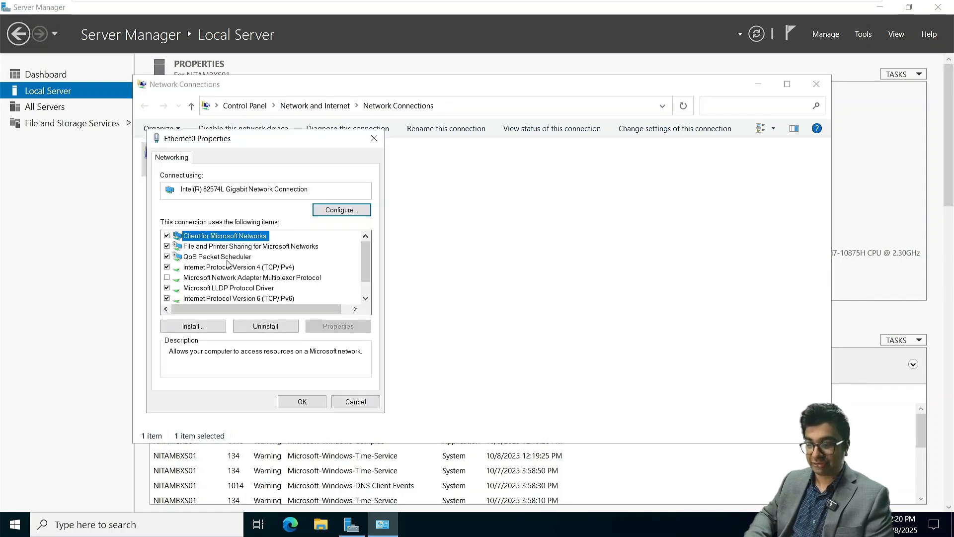
double_click(227, 269)
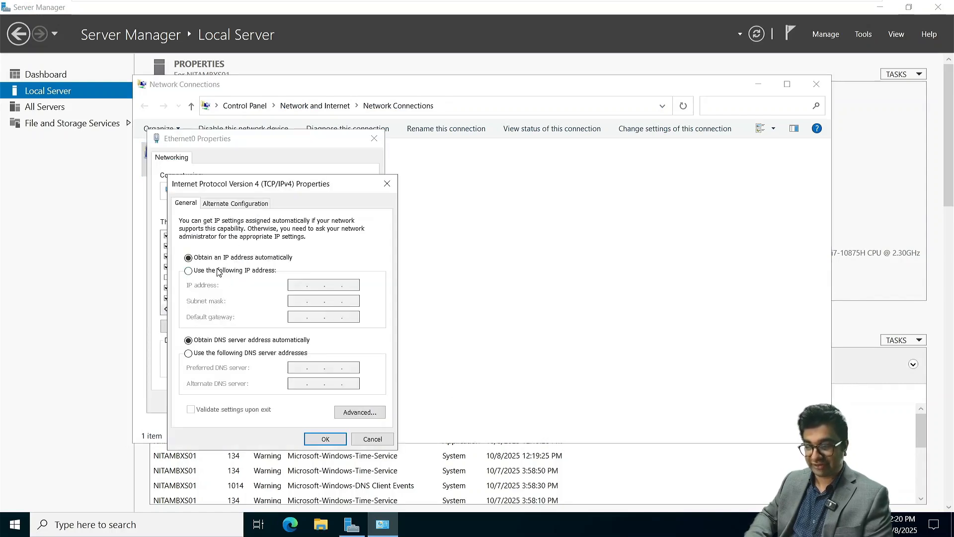
Set static IP 172.16.10.20, mask 255.255.0.0, gateway 172.16.10.1, DNS 172.16.10.10, and close the windows
click(218, 272)
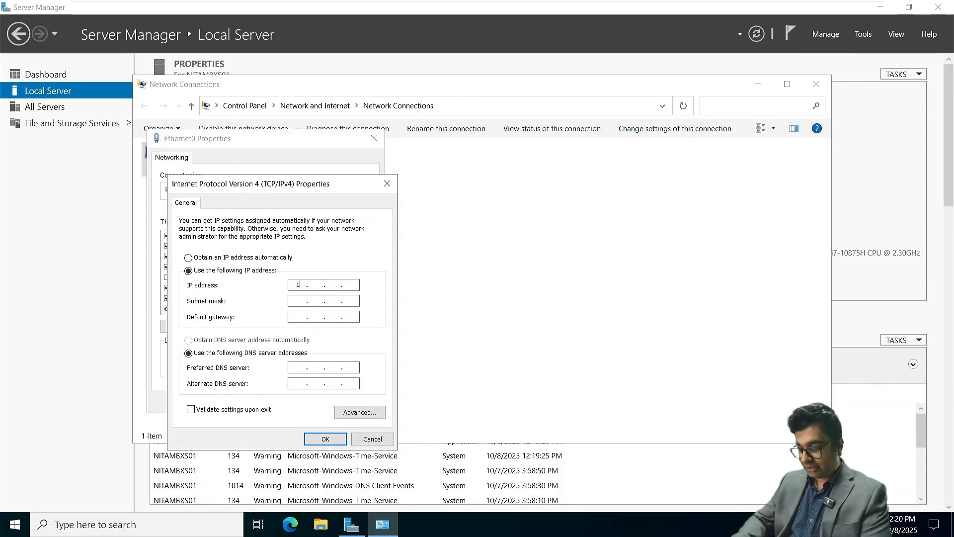
text(.10.20)
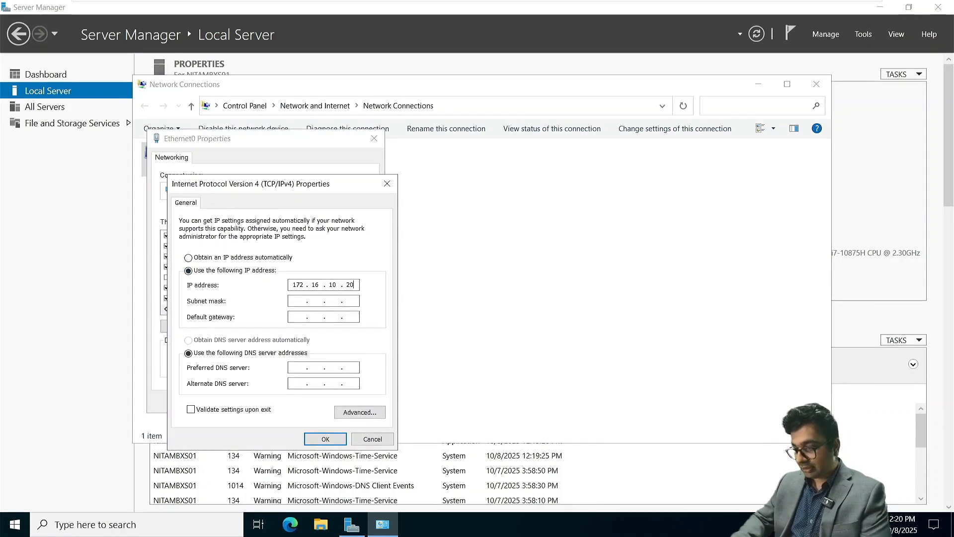
key(Tab)
text(172.16.10.1)
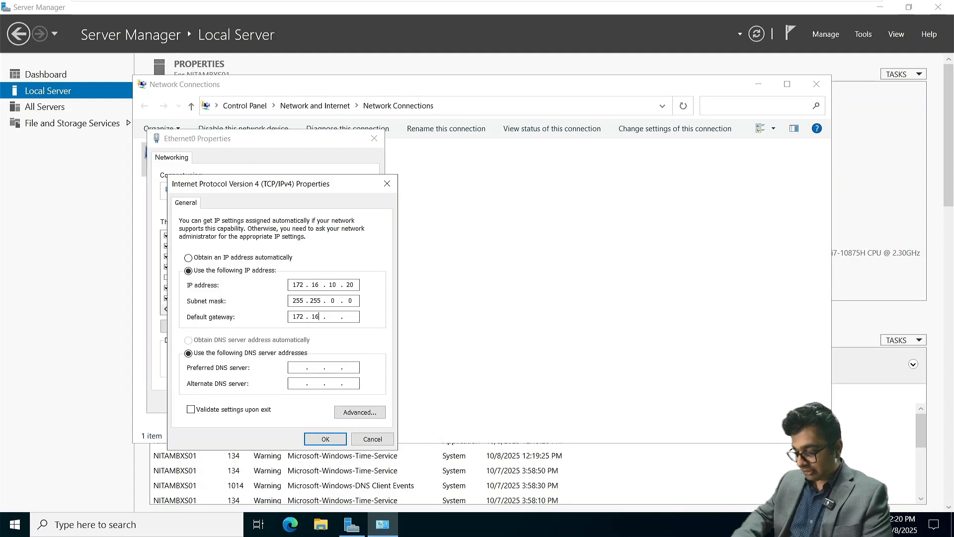
key(Tab)
key(Tab)
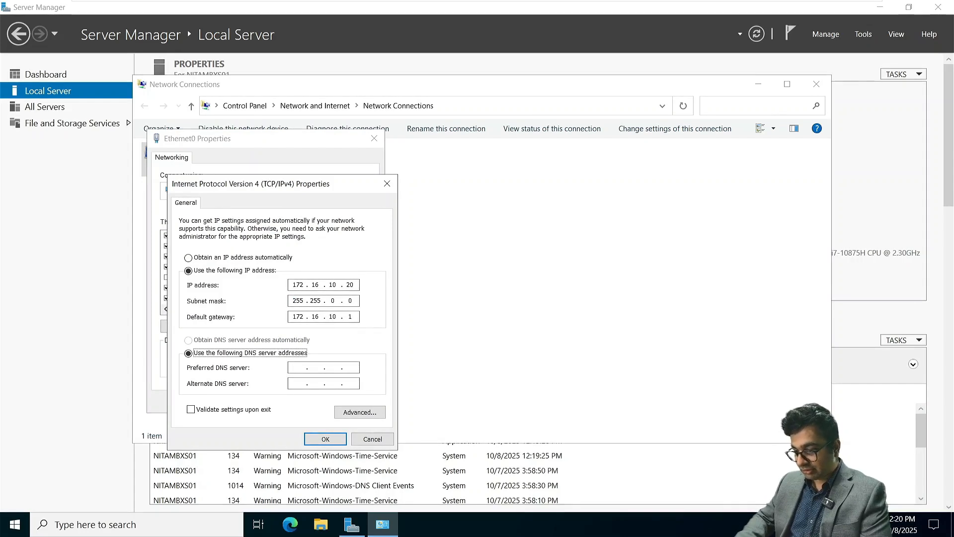
text(172.16)
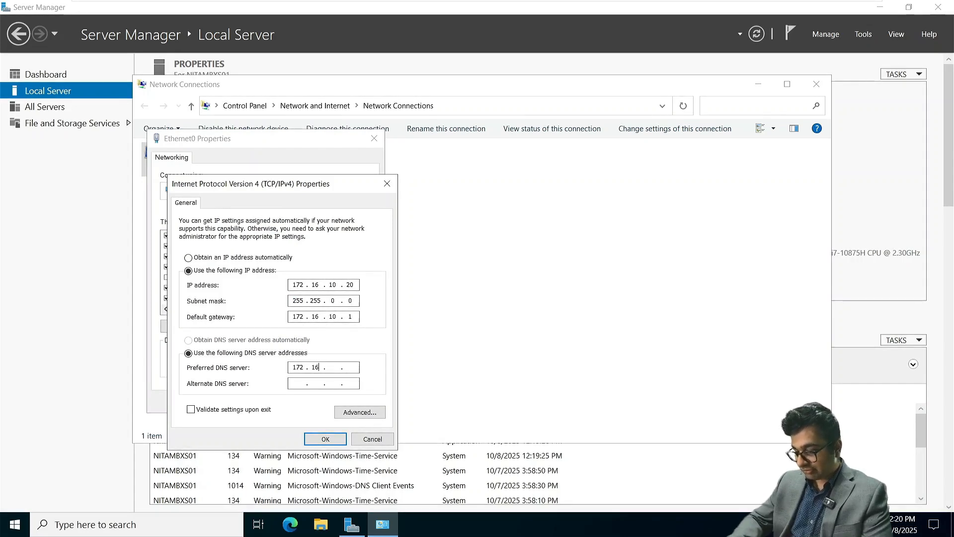
text(.10.10)
key(Return)
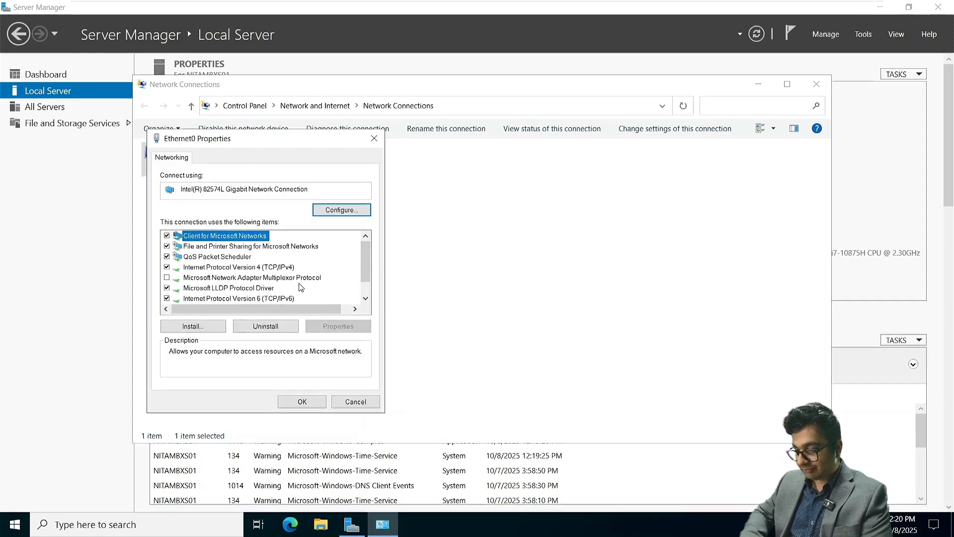
click(313, 399)
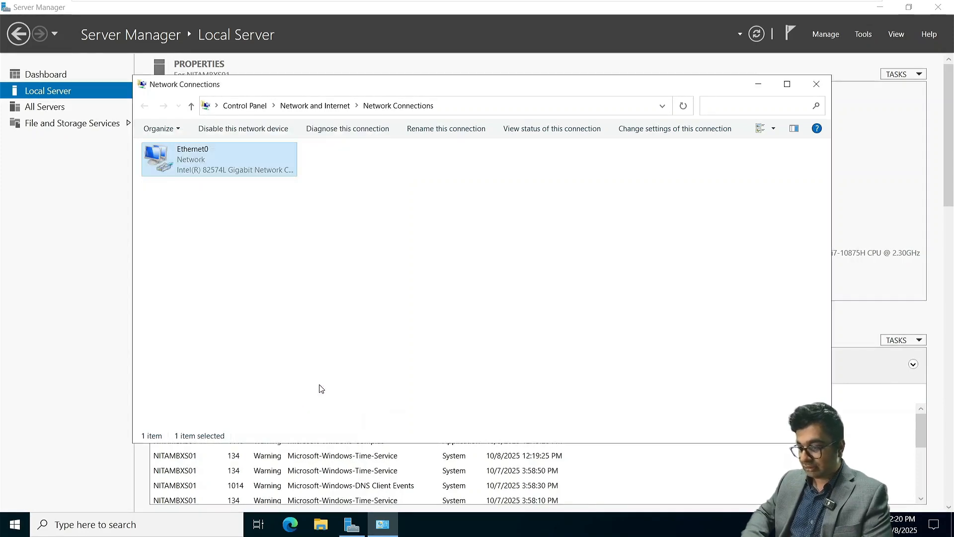
click(810, 88)
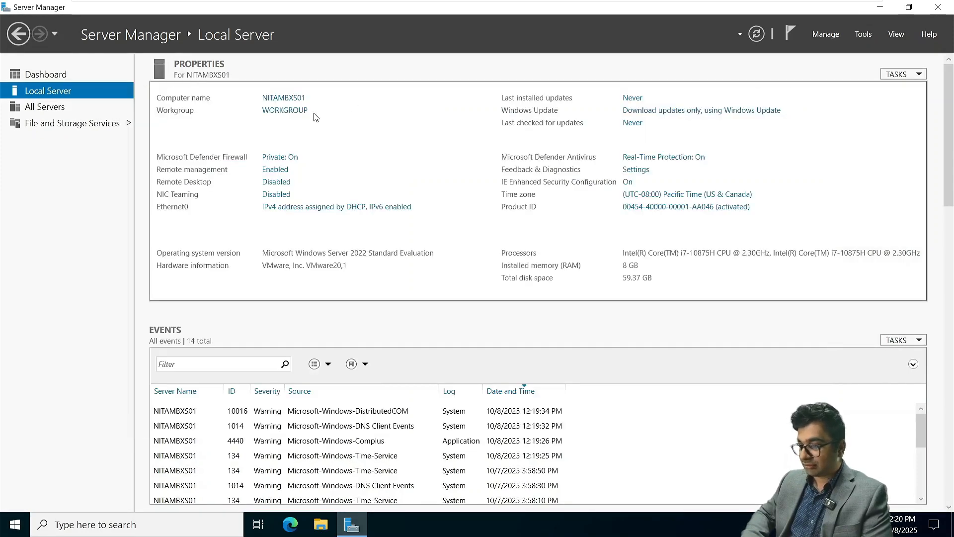
Change NITAMBXS01's membership to the netsoftacademy.com domain in System Properties
click(284, 110)
click(276, 195)
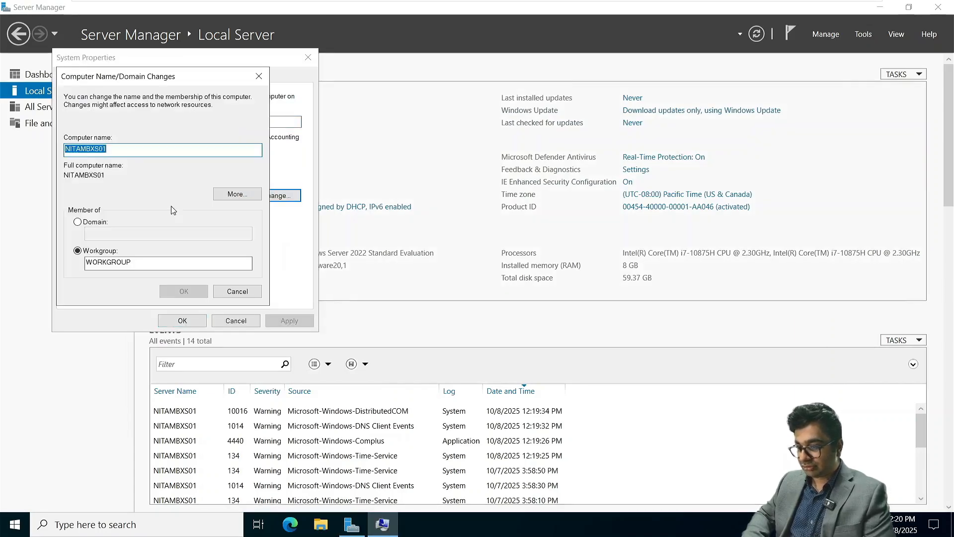
click(78, 223)
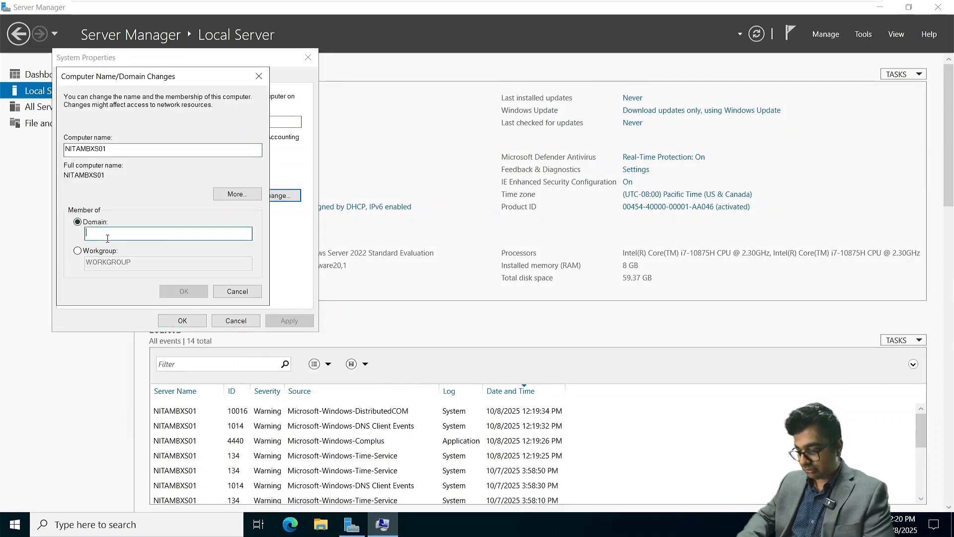
text(netsoftacadem)
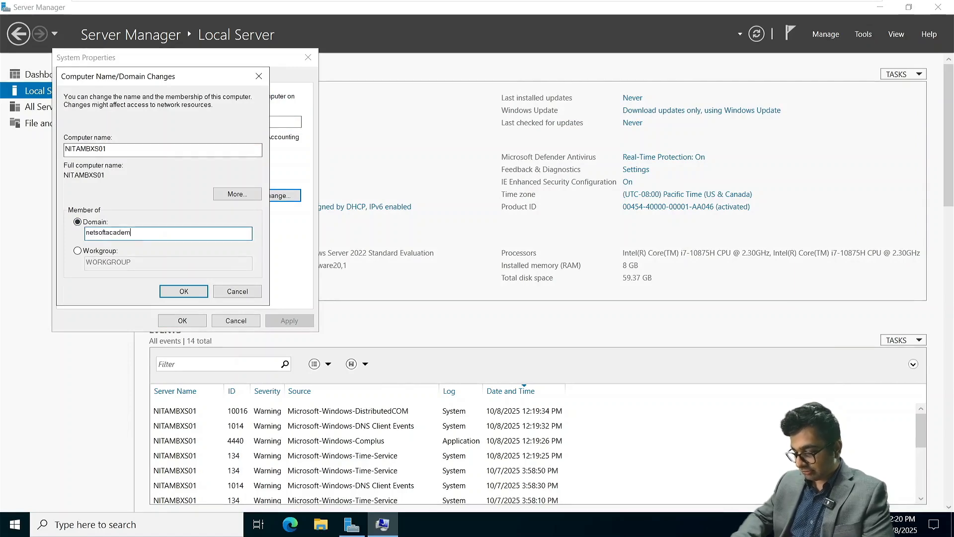
text(y.com)
key(Return)
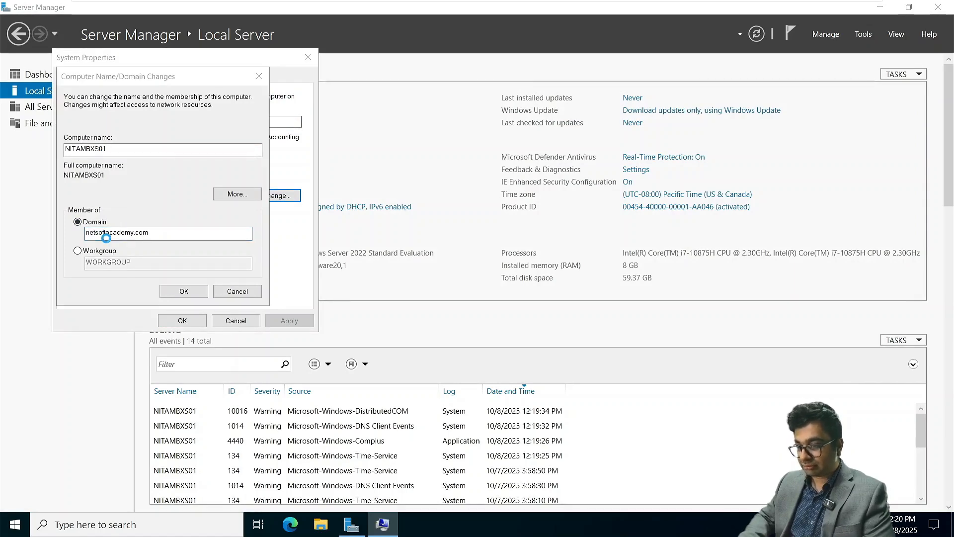
Authenticate as the domain Administrator and acknowledge the welcome and restart notices
text(Admini)
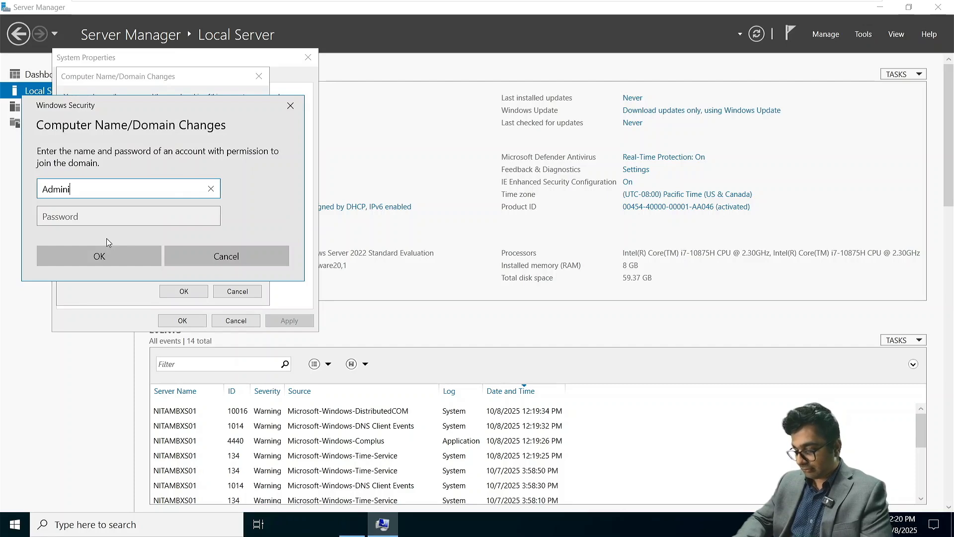
text(strator)
key(Tab)
text(P)
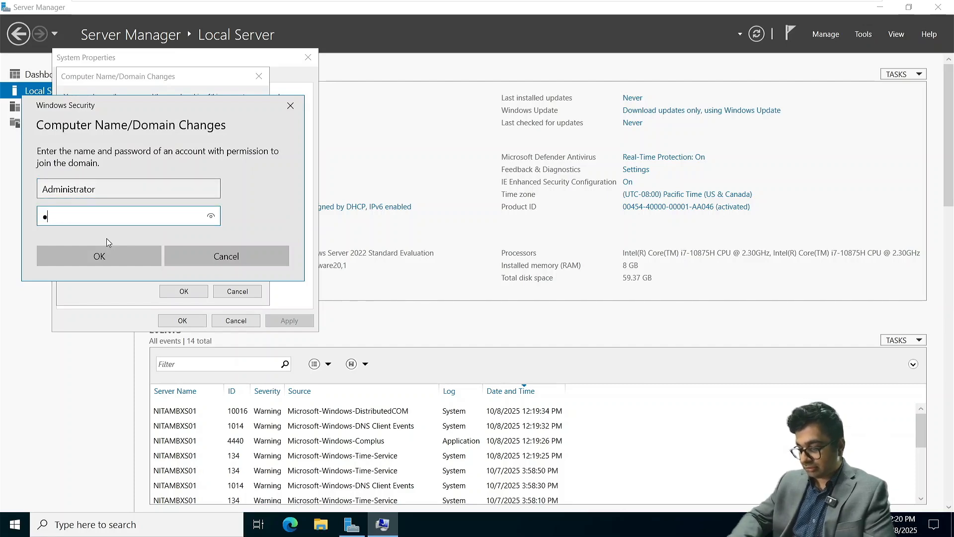
text(@ssw0r)
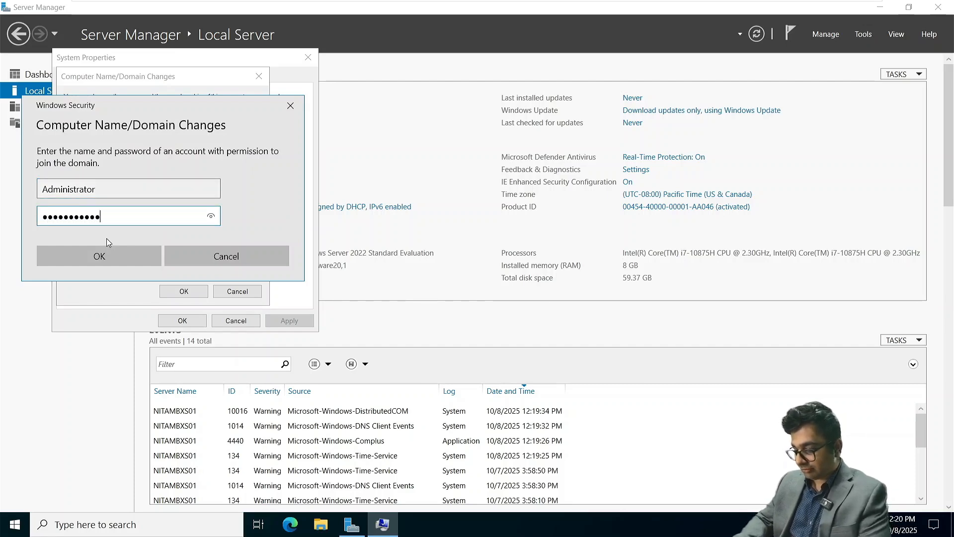
click(107, 251)
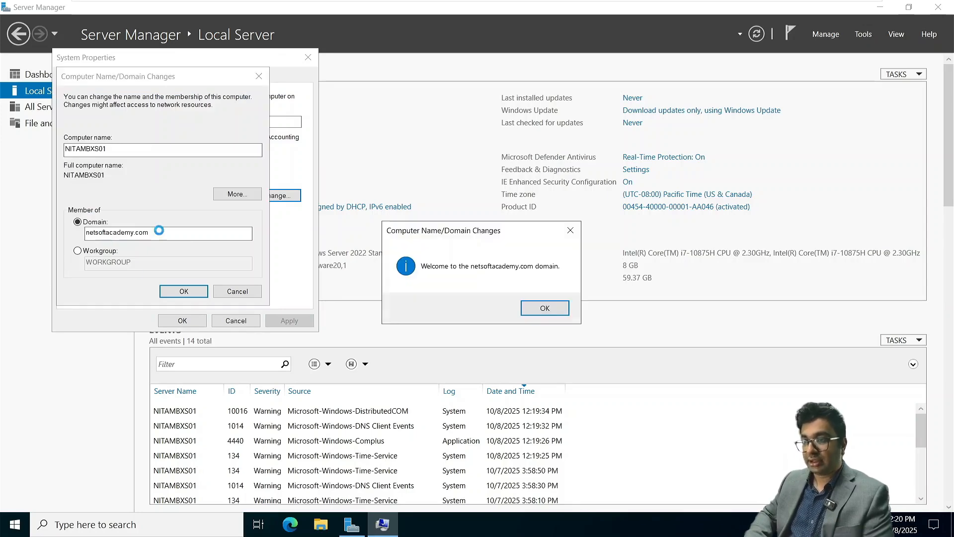
click(567, 306)
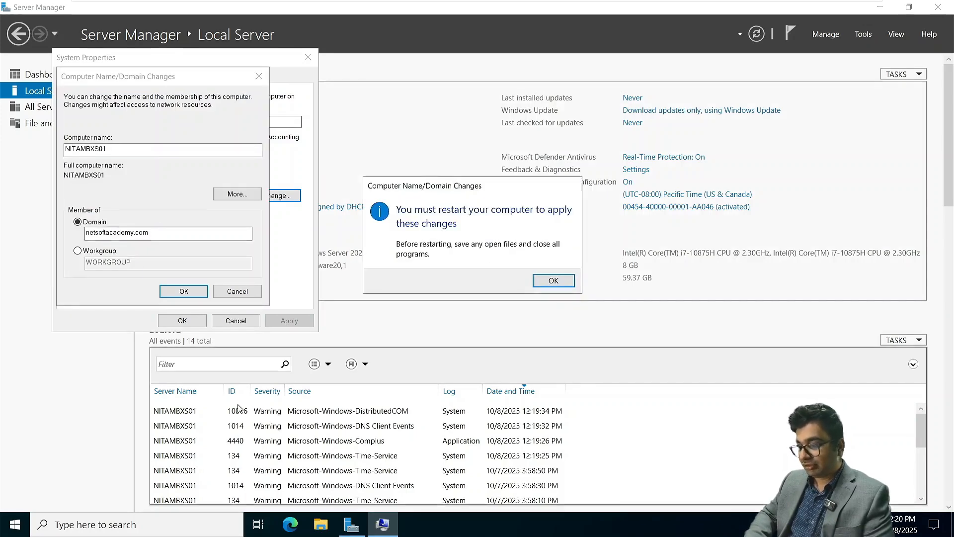
click(553, 280)
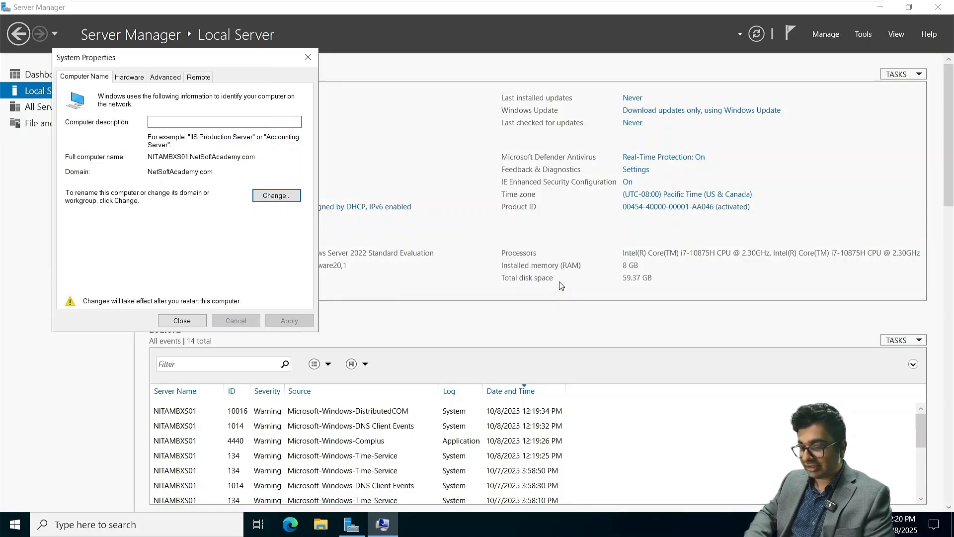
click(185, 321)
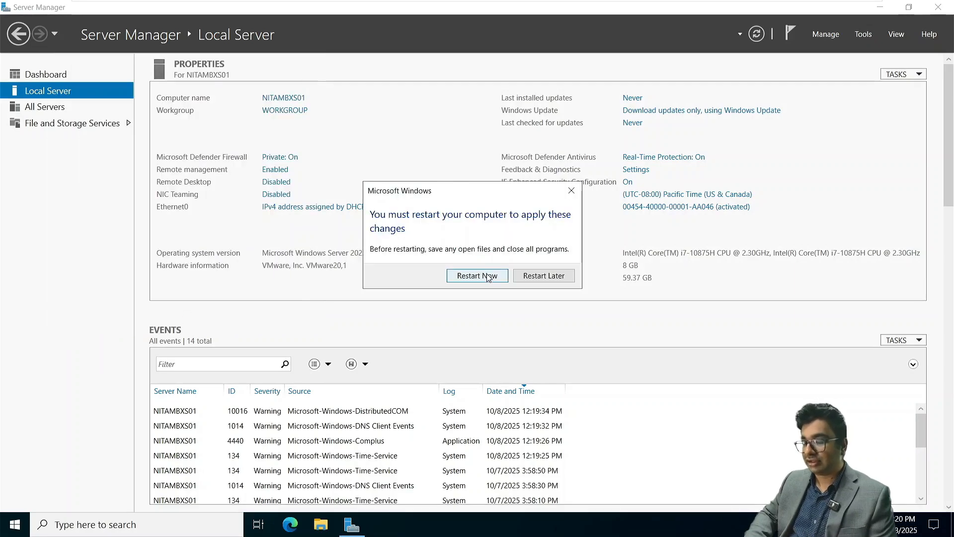
Restart the server now, then select the Install-WindowsFeature command in the Exchange Server 2019 notes
click(488, 275)
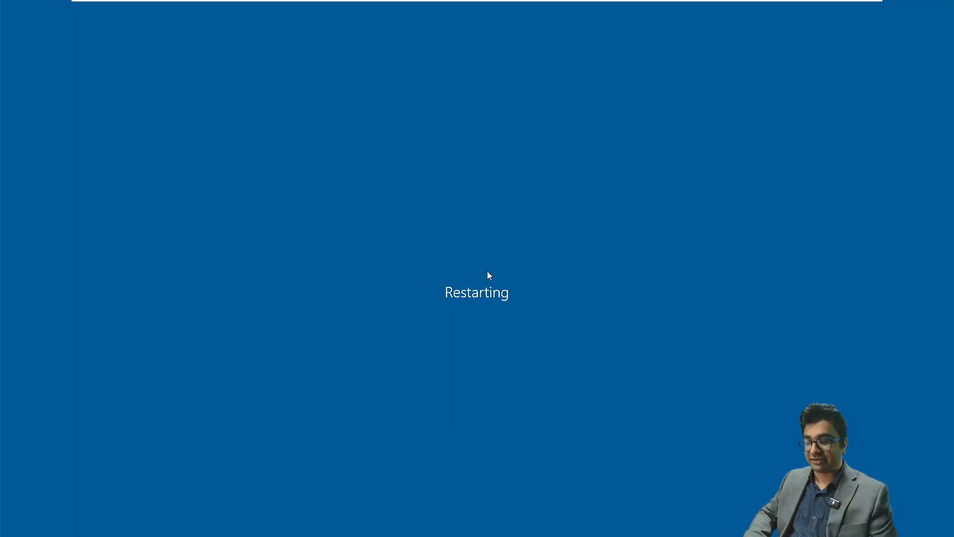
key(super+Tab)
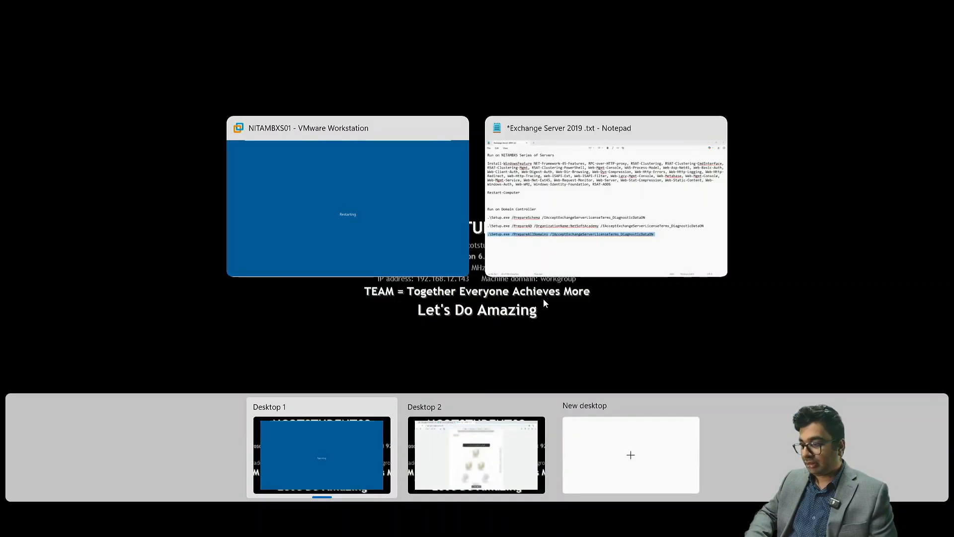
click(628, 151)
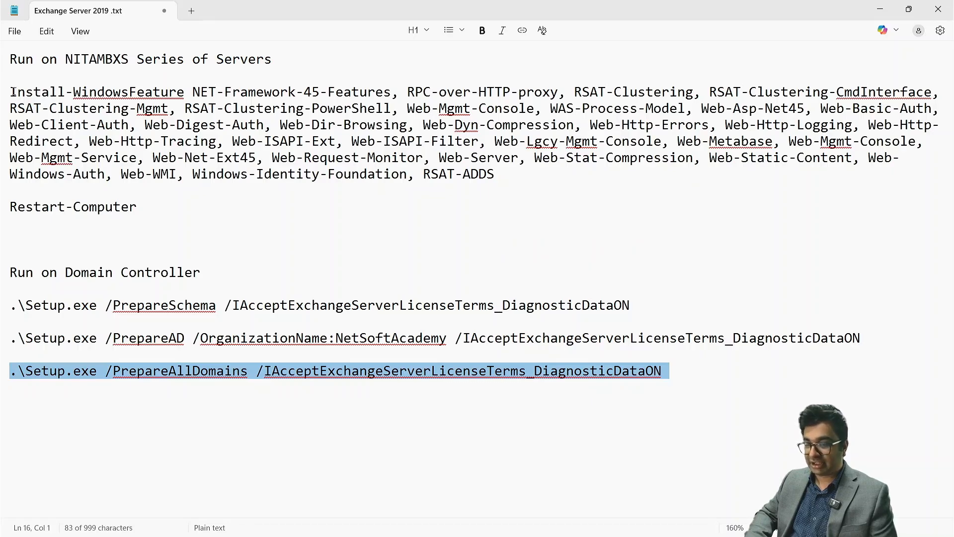
drag(18, 92, 492, 171)
click(12, 86)
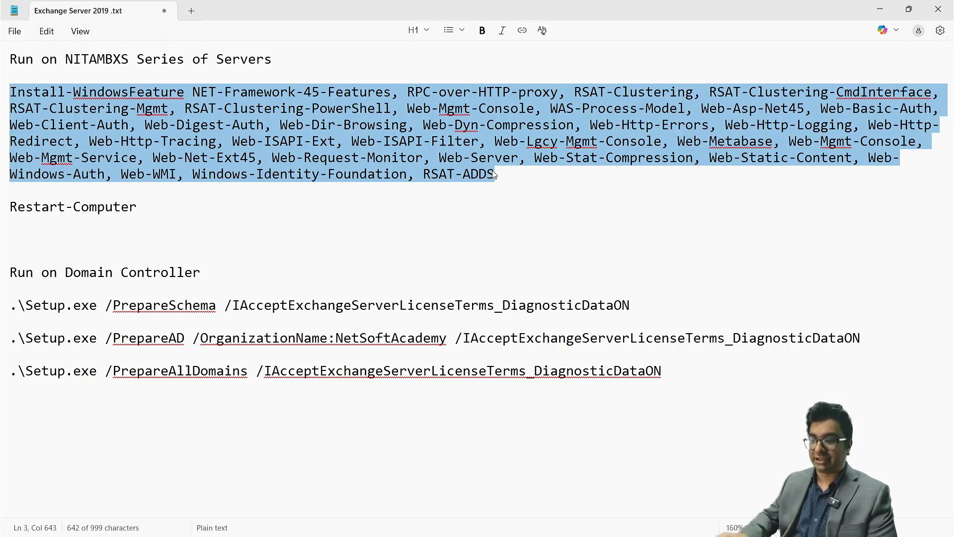
key(super+Tab)
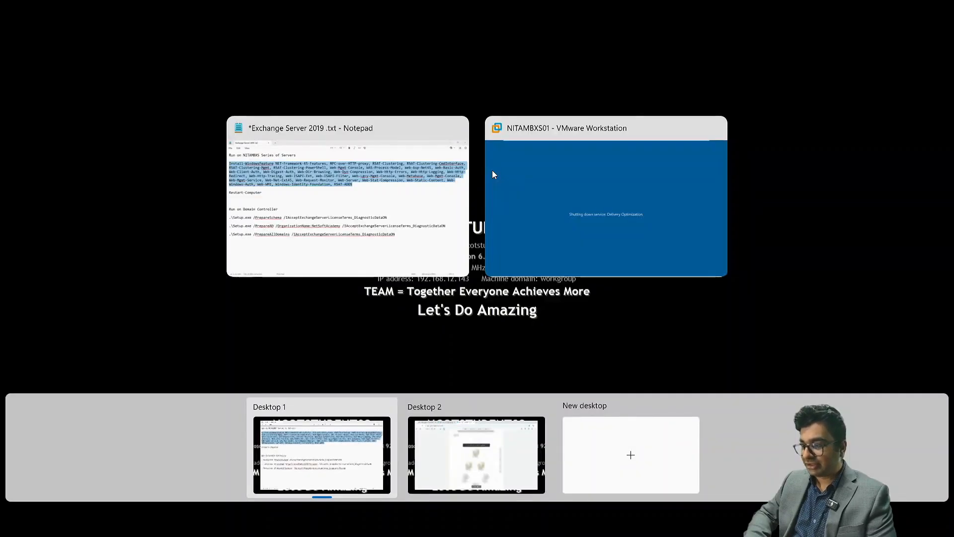
Switch back to the NITAMBXS01 virtual machine and wait for it to finish rebooting
click(617, 208)
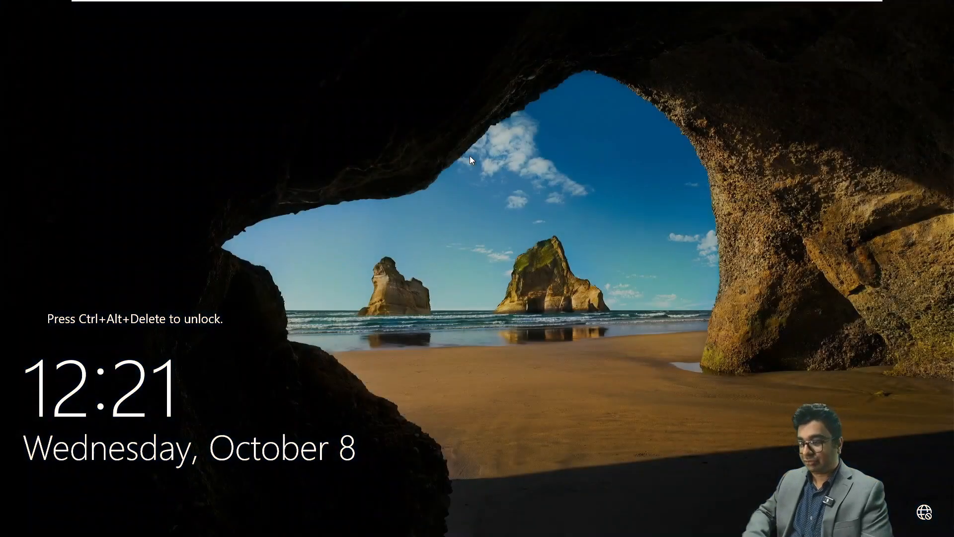
Sign in to NITAMBXS01 as the domain Administrator and close the Windows Admin Center popup
mouse_move(277, 14)
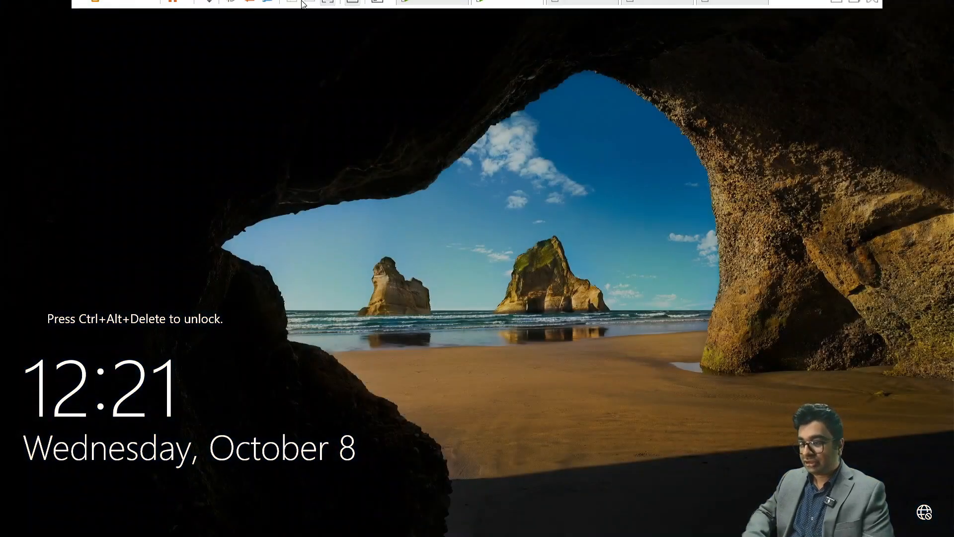
click(207, 9)
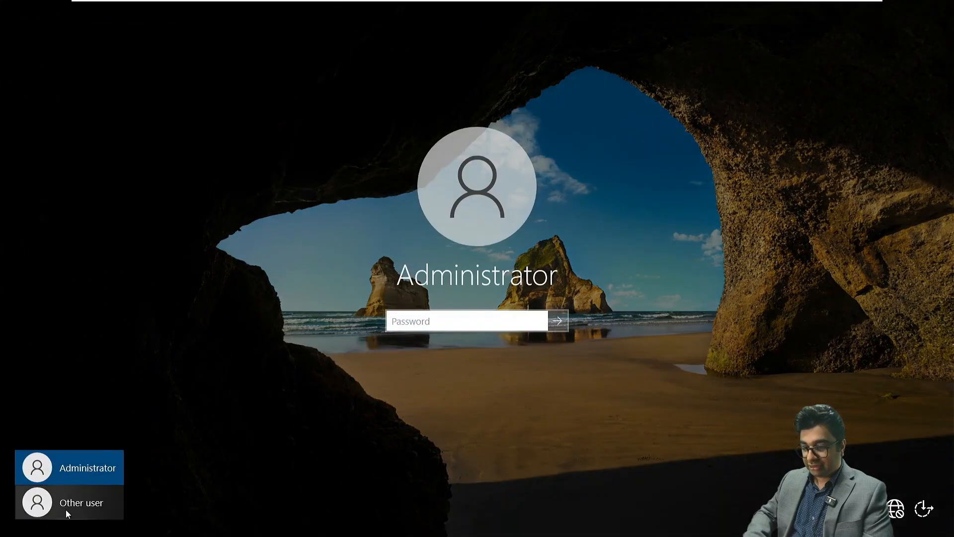
click(82, 503)
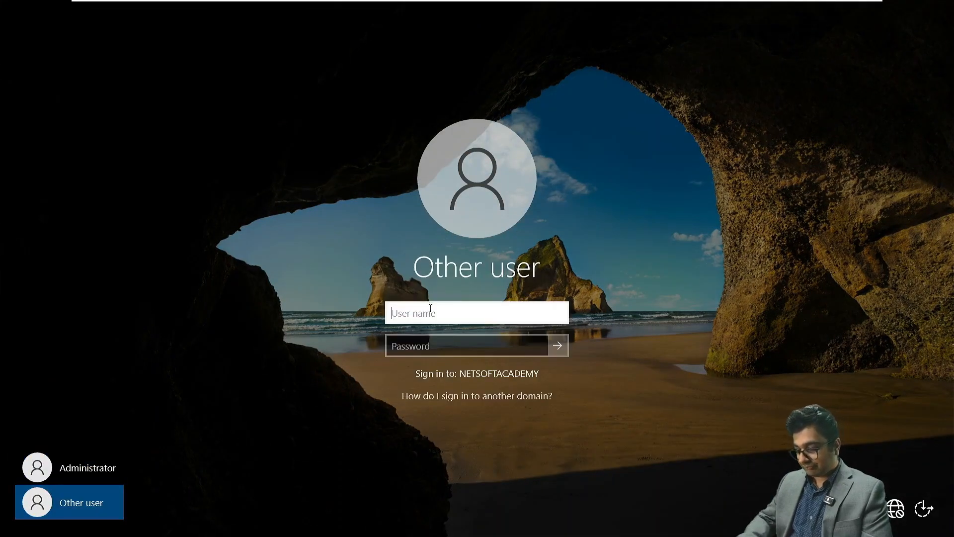
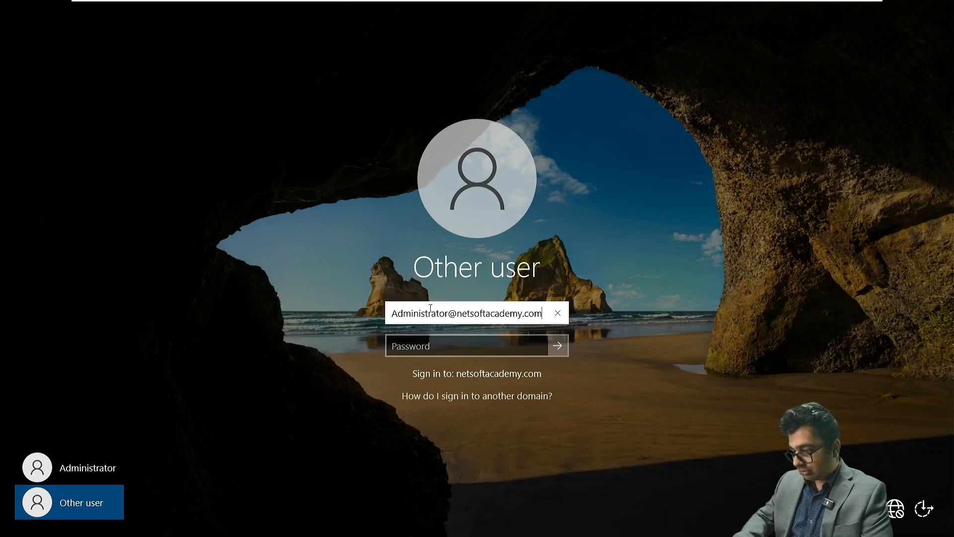
key(Tab)
text(**)
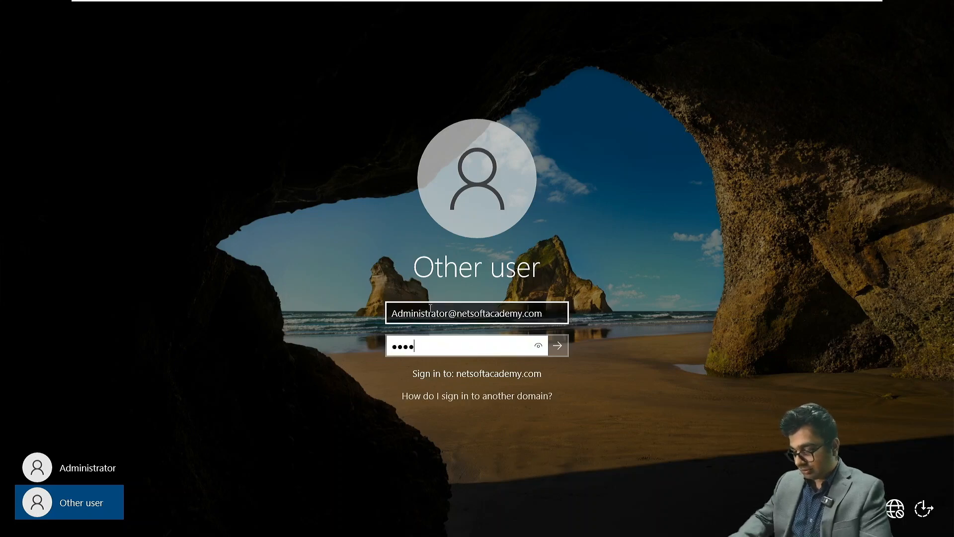
key(Return)
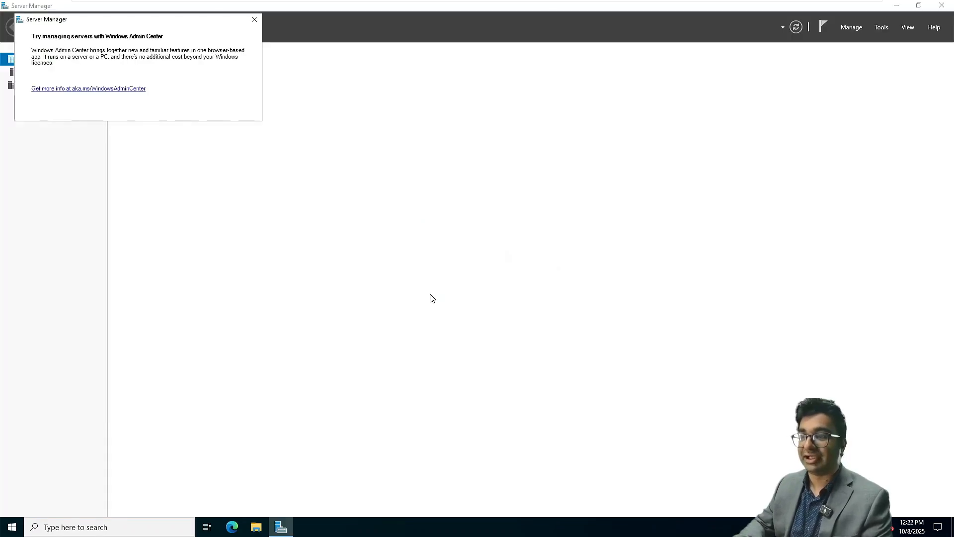
click(254, 19)
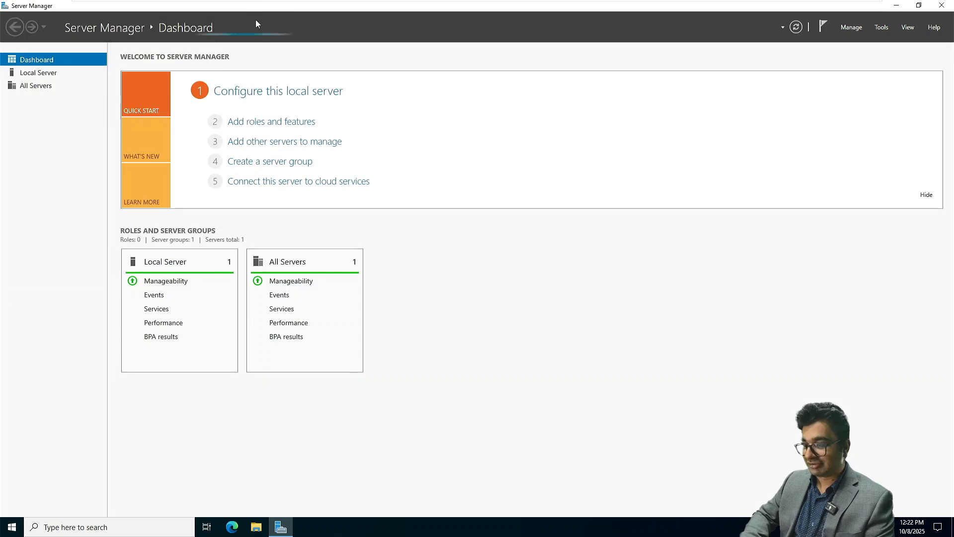
Launch Windows PowerShell from Server Manager's Tools menu
click(881, 27)
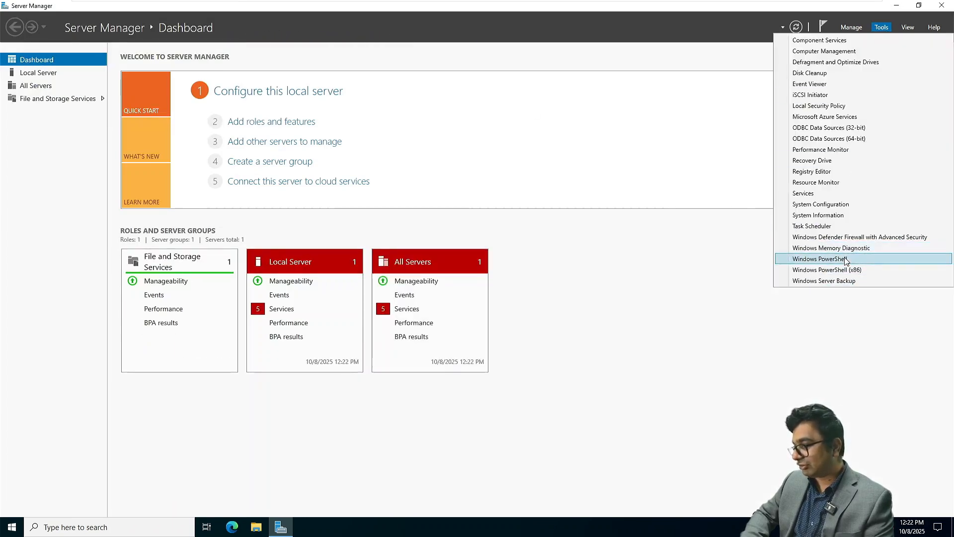
click(851, 259)
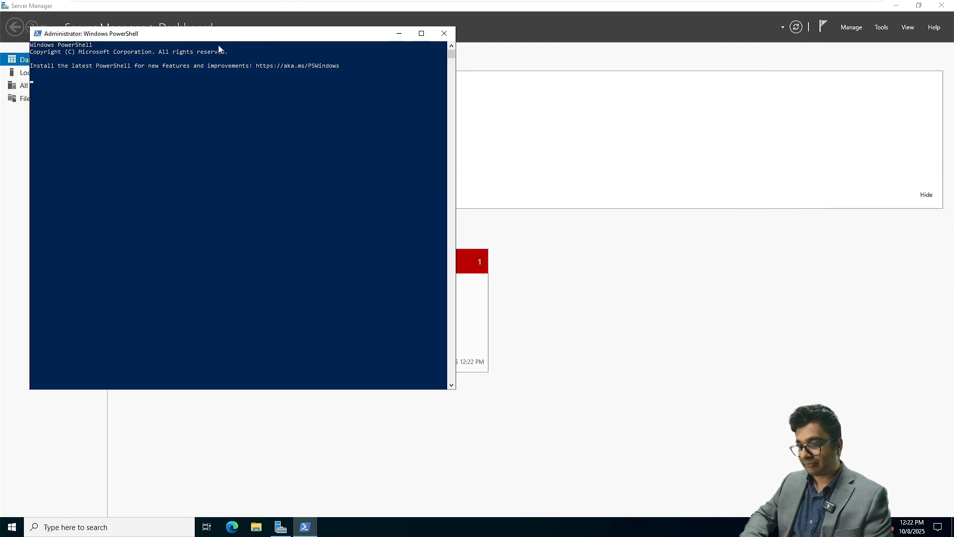
ctrl+scroll(172, 138, up, 1)
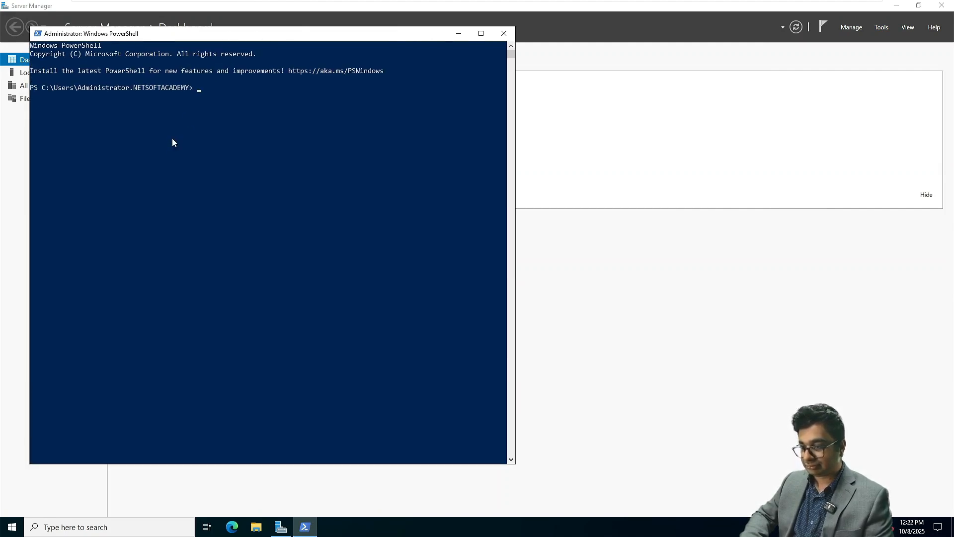
ctrl+scroll(300, 80, up, 1)
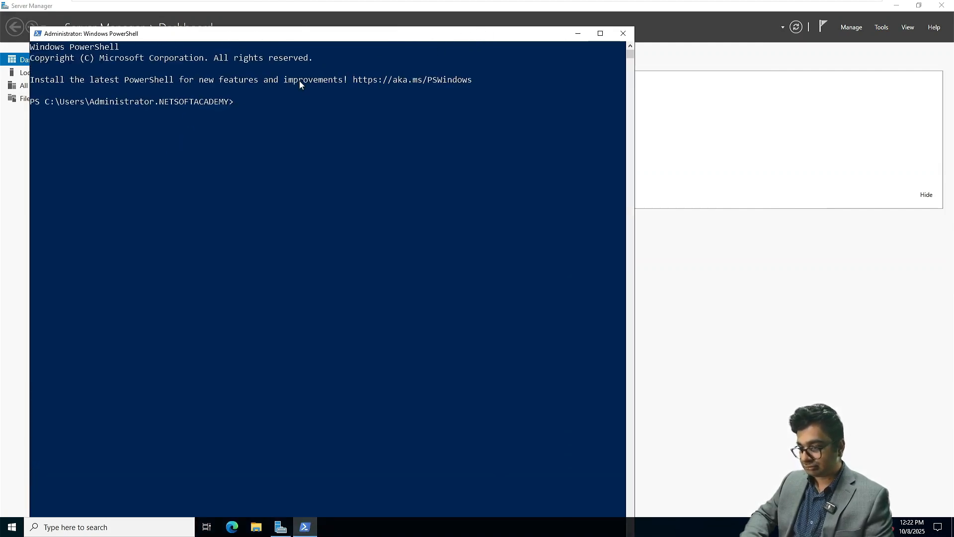
click(239, 104)
key(Escape)
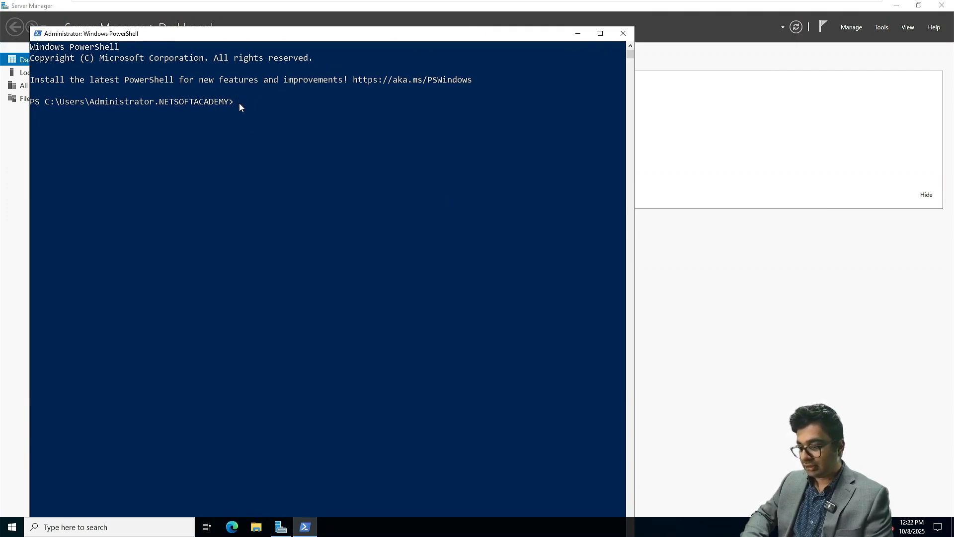
Paste the Install-WindowsFeature prerequisites command from the Exchange 2019 notes and run it
key(super+Tab)
click(562, 177)
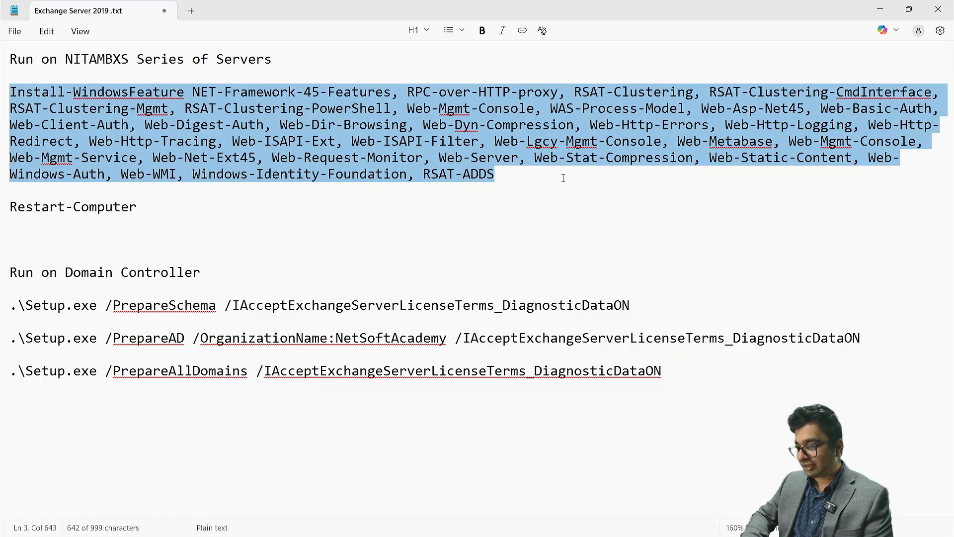
key(super+Tab)
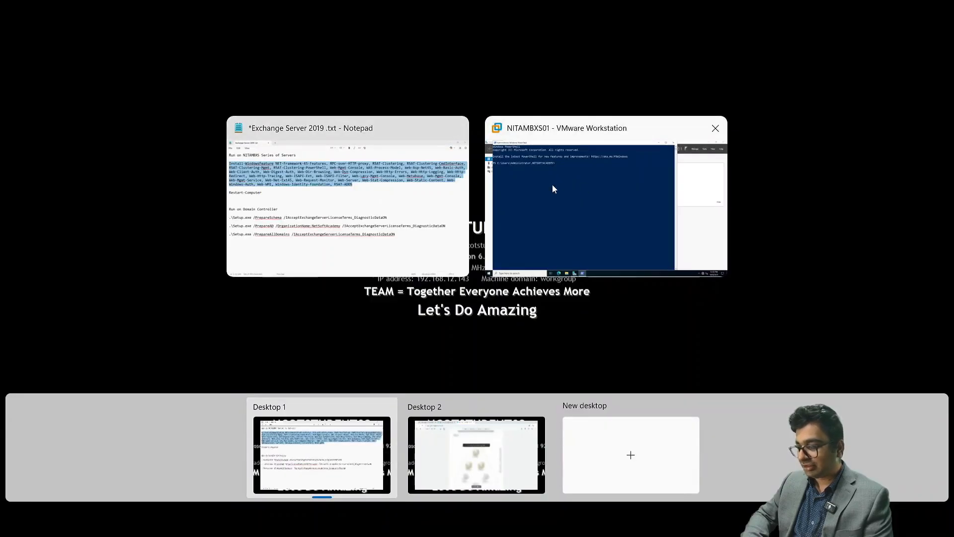
click(592, 184)
click(281, 92)
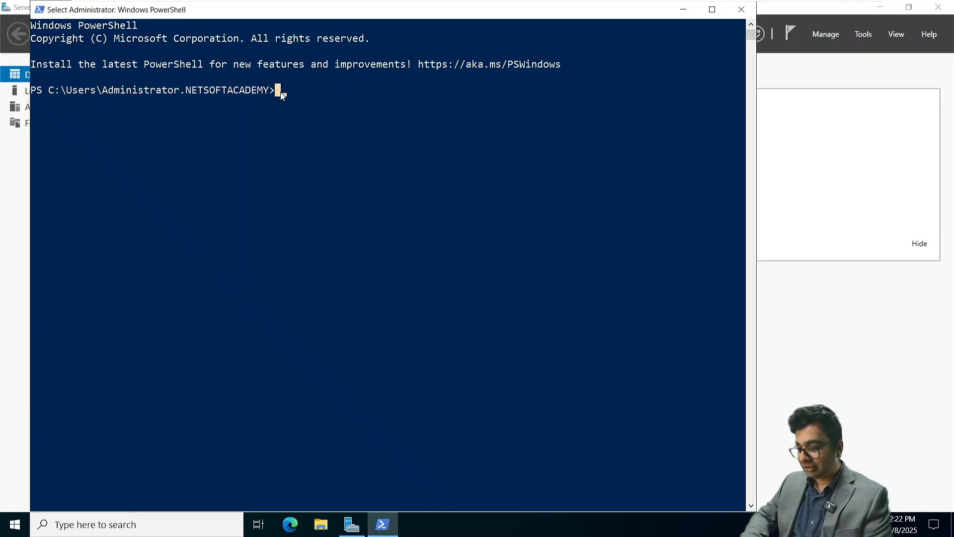
right_click(280, 92)
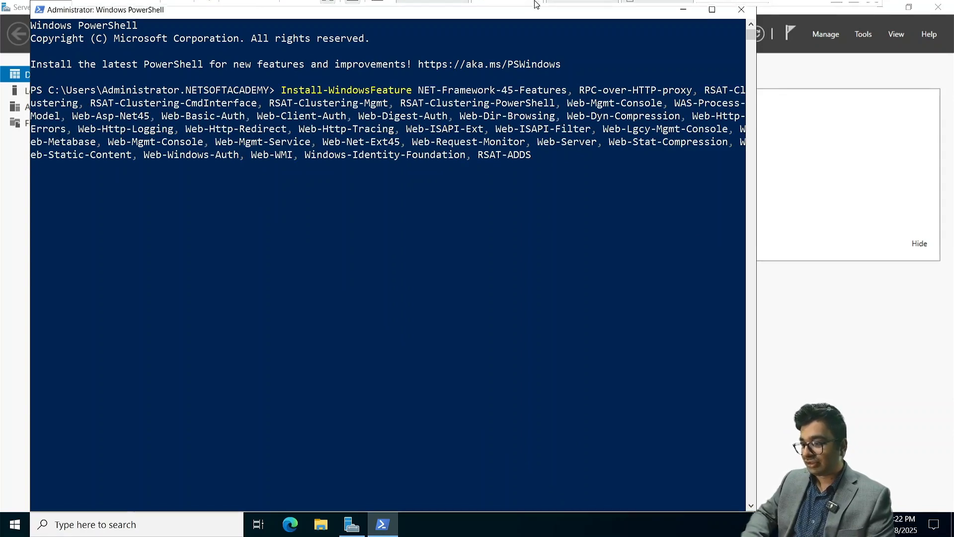
mouse_move(536, 4)
key(Return)
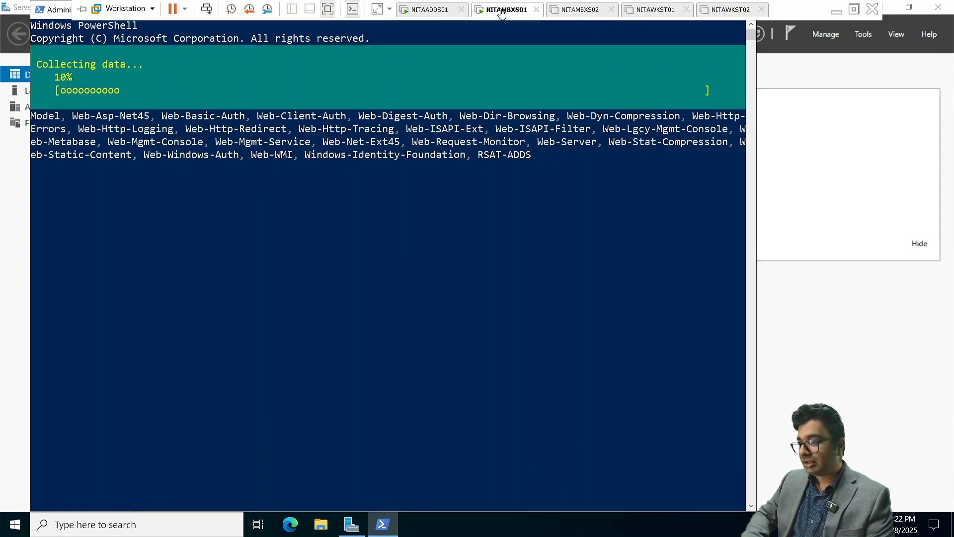
Set NITAMBXS01's CD/DVD (SATA) to the Microsoft 365 Hybrid Deployments ISO and minimize PowerShell
right_click(501, 13)
click(539, 181)
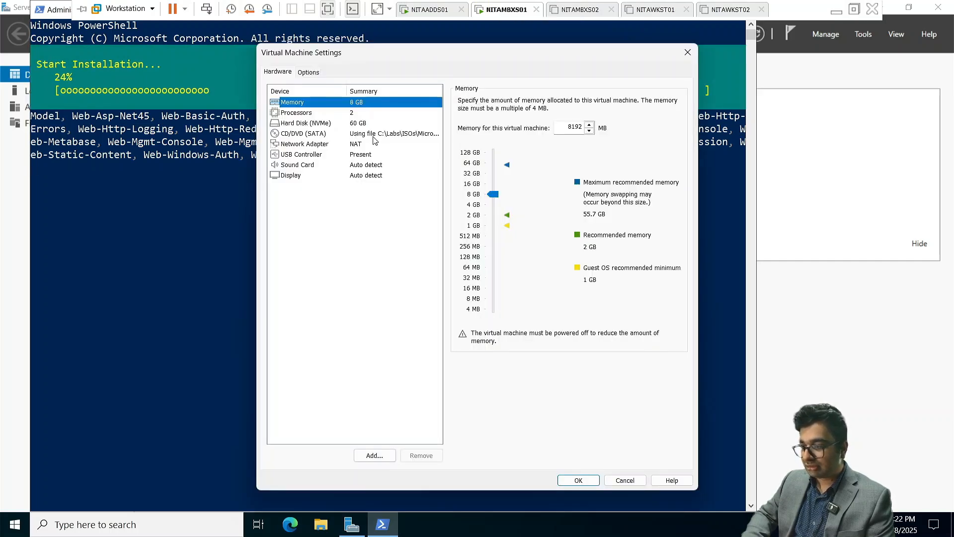
click(382, 134)
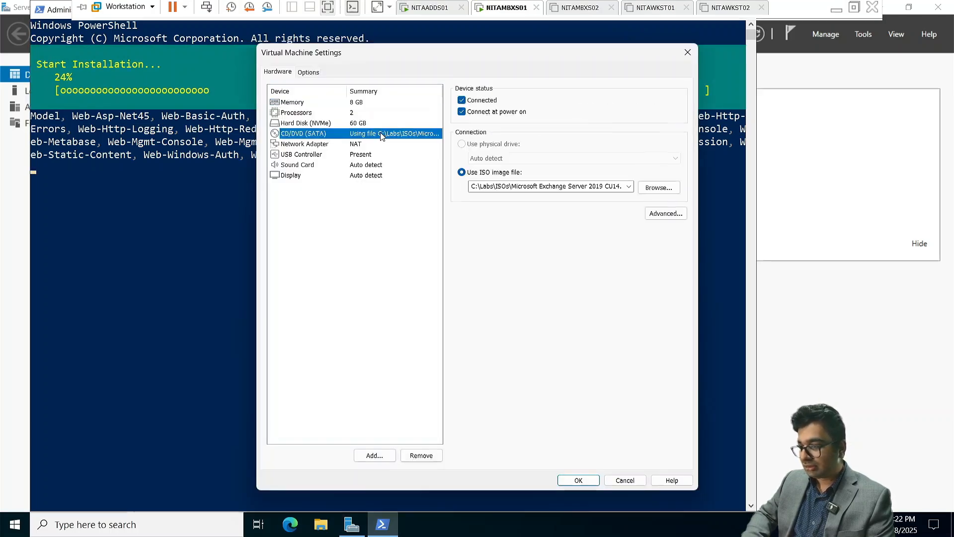
click(629, 186)
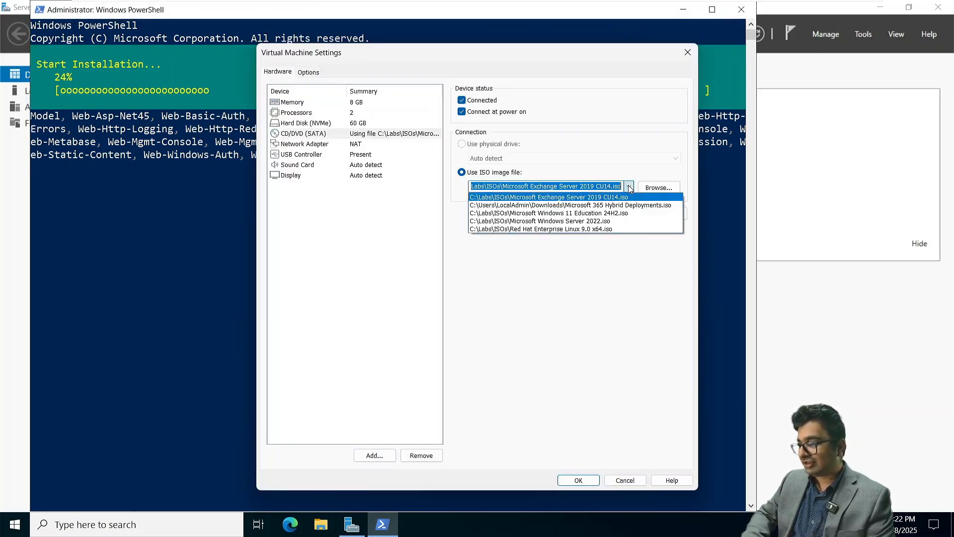
click(599, 205)
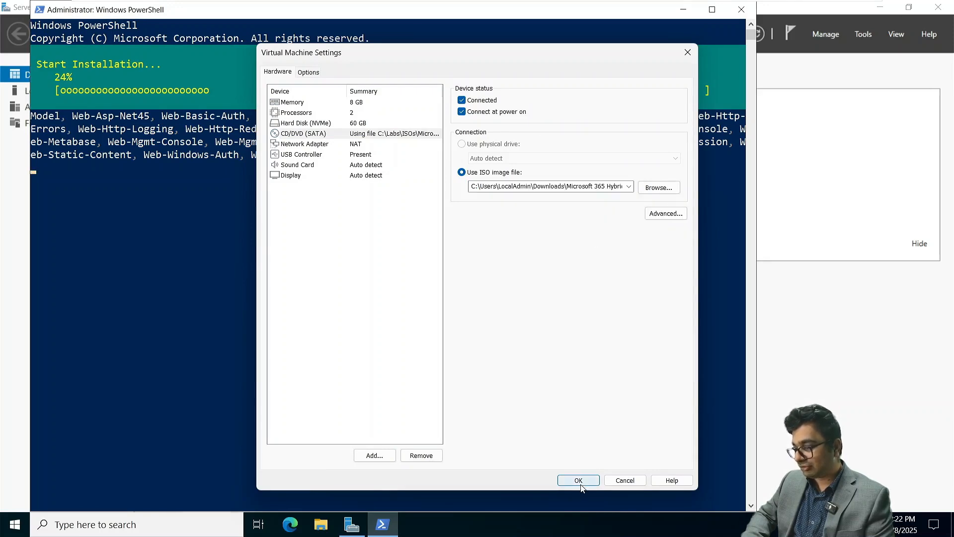
click(578, 481)
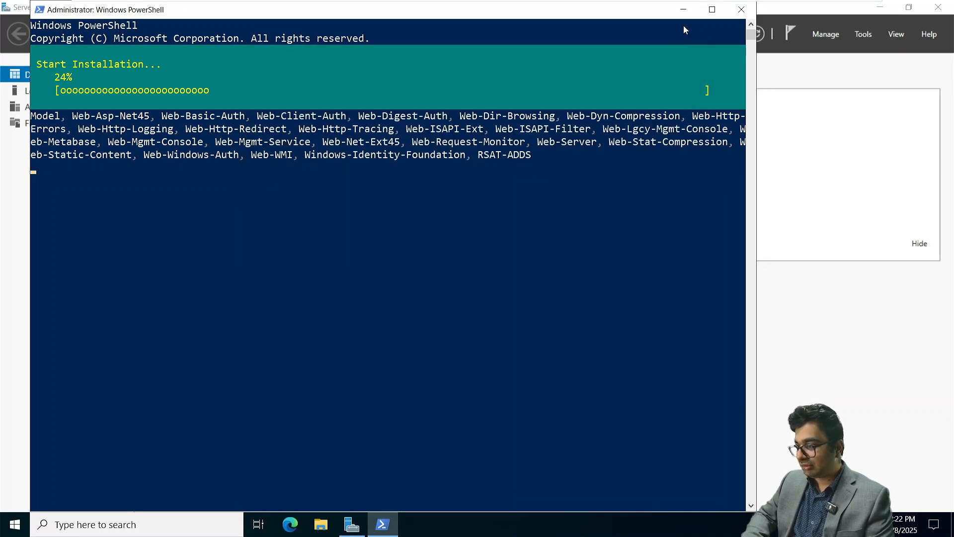
click(683, 9)
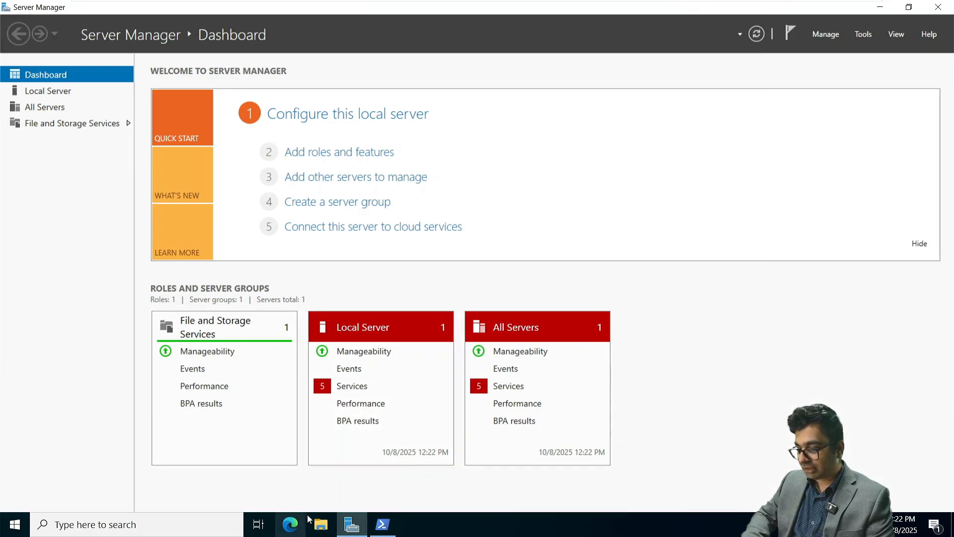
Open the disc's files and launch the JRE 8 Update 341 x64 installer
click(815, 450)
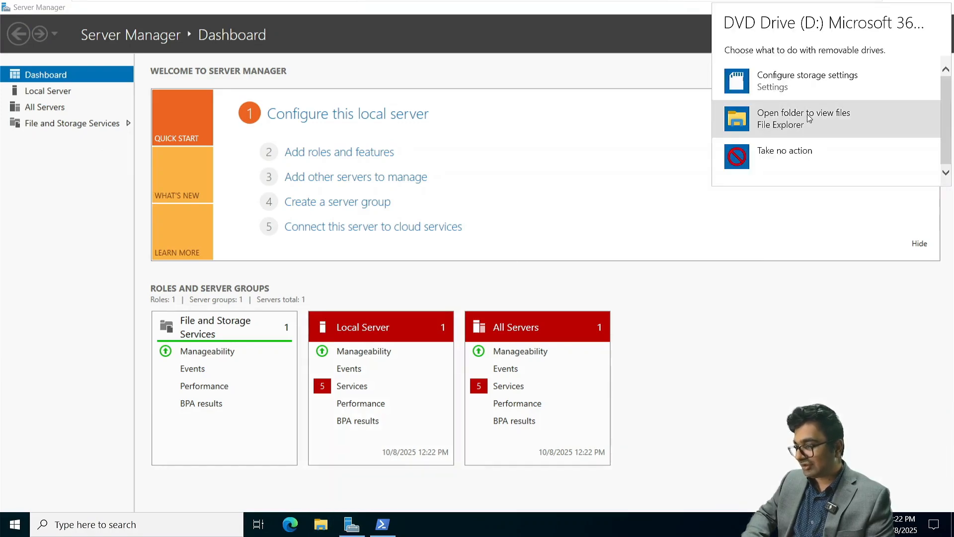
click(810, 118)
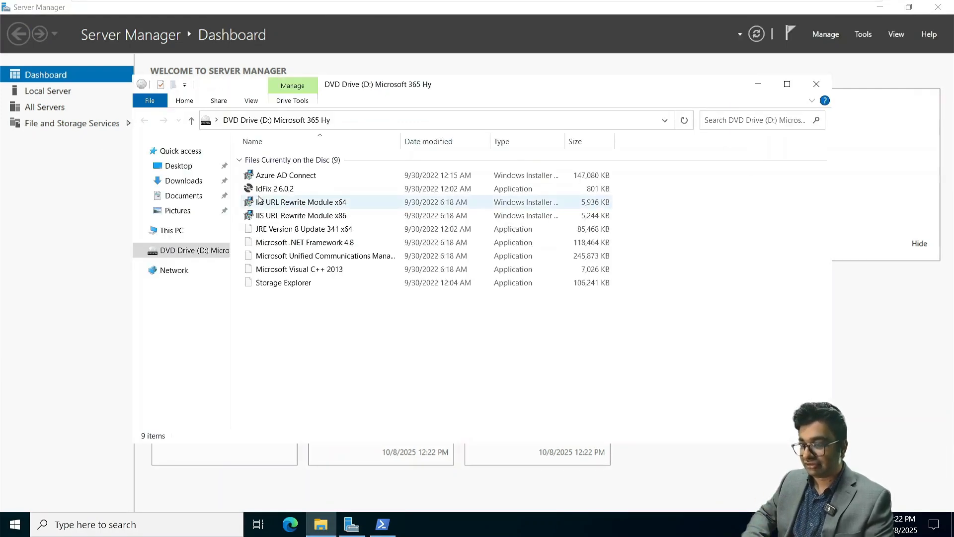
click(281, 234)
double_click(281, 234)
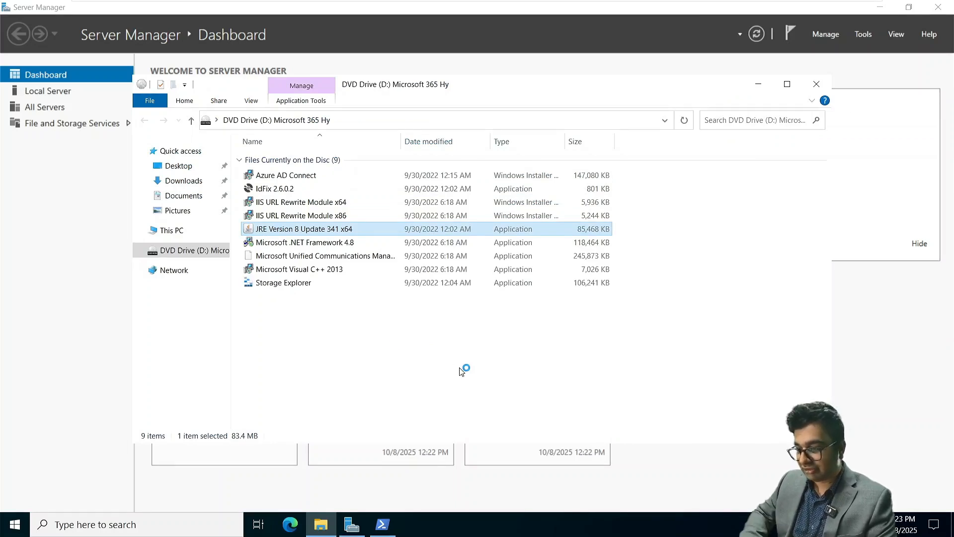
Install Visual C++ 2013 after accepting its license, and launch the UCMA 4.0 runtime installer
click(332, 269)
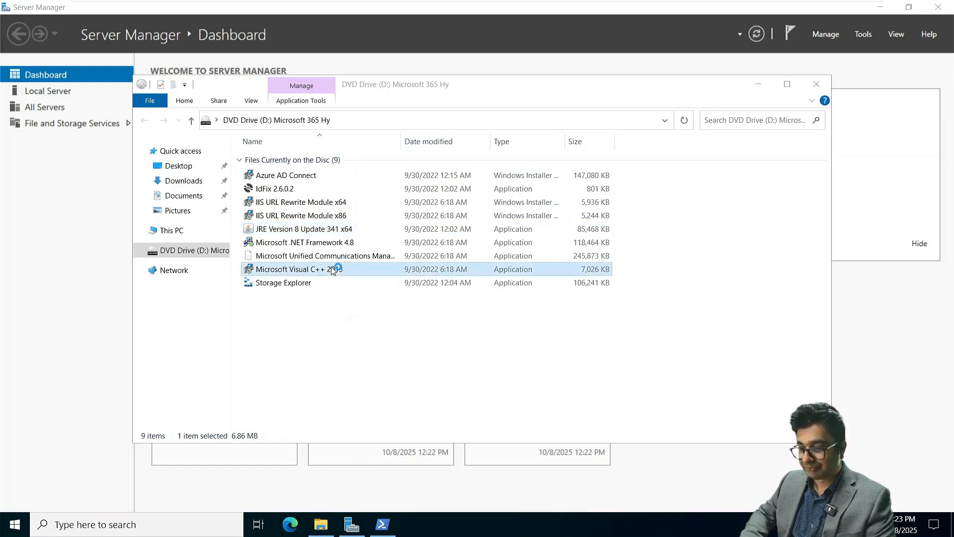
click(395, 314)
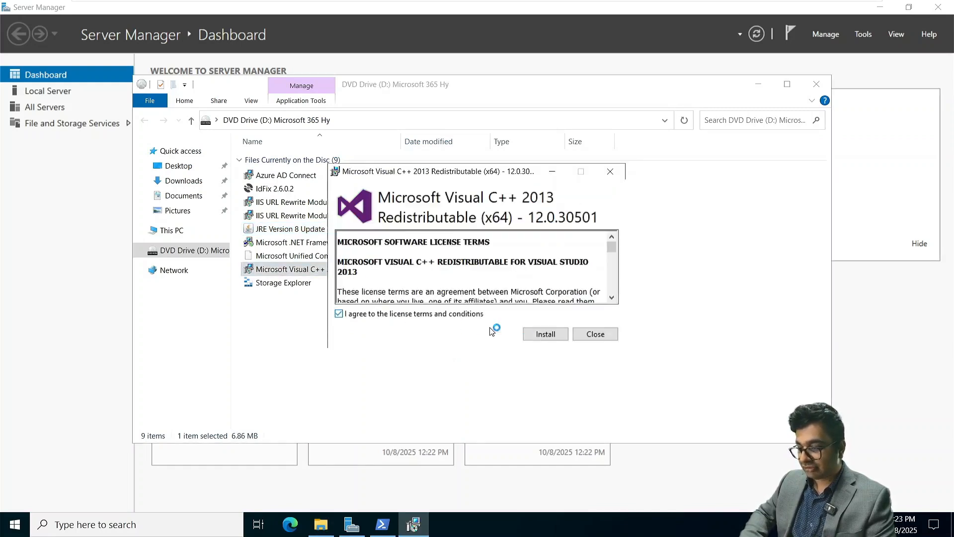
click(545, 336)
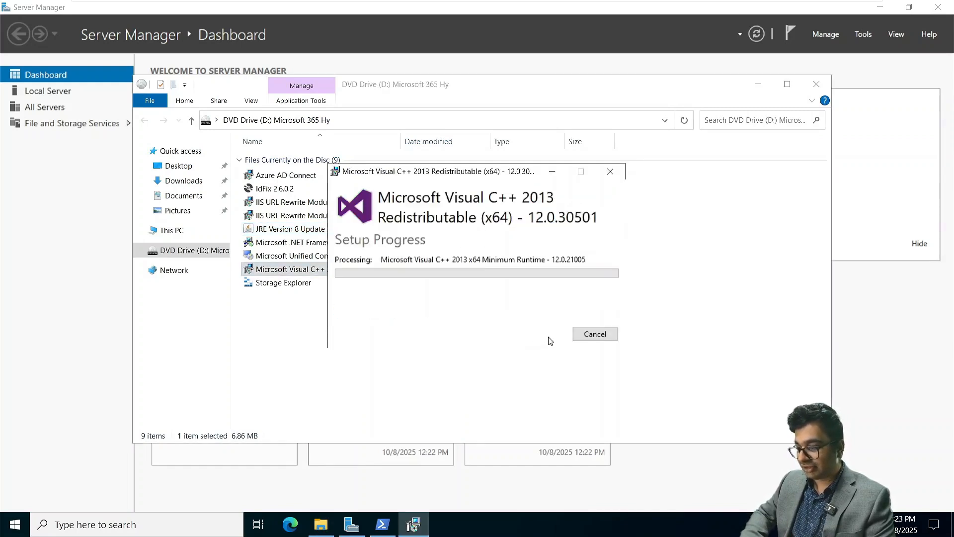
double_click(276, 256)
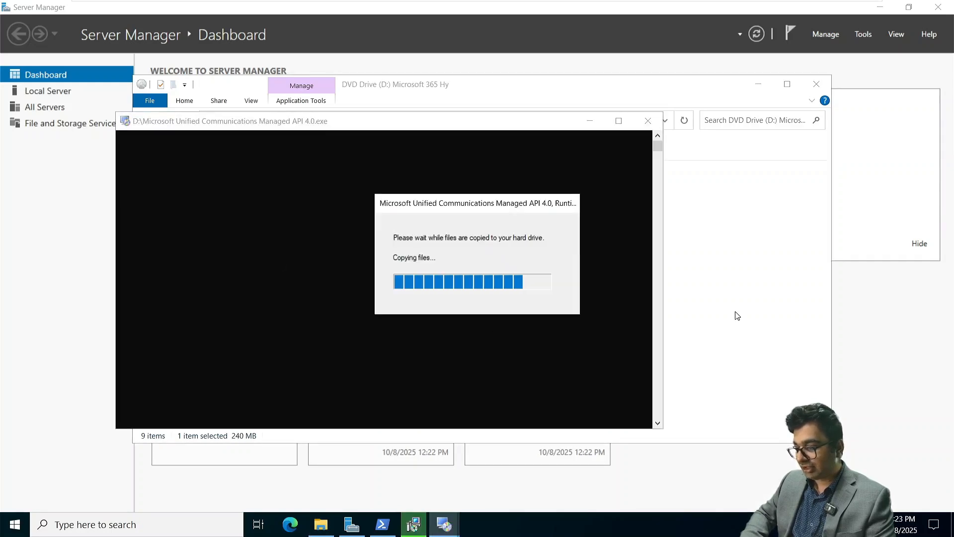
Run the UCMA 4.0 Runtime setup through license, install and Finish, then close the Visual C++ 2013 dialog
click(737, 316)
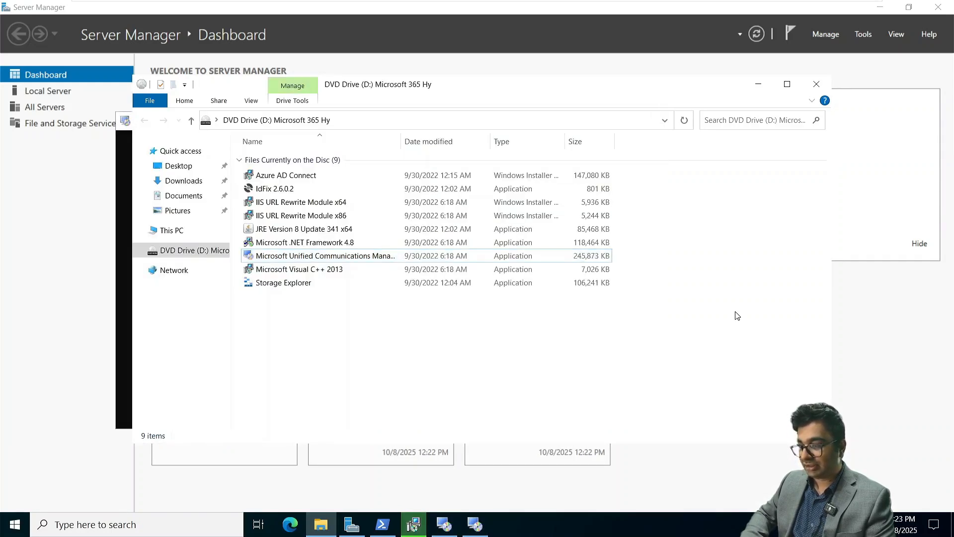
click(474, 524)
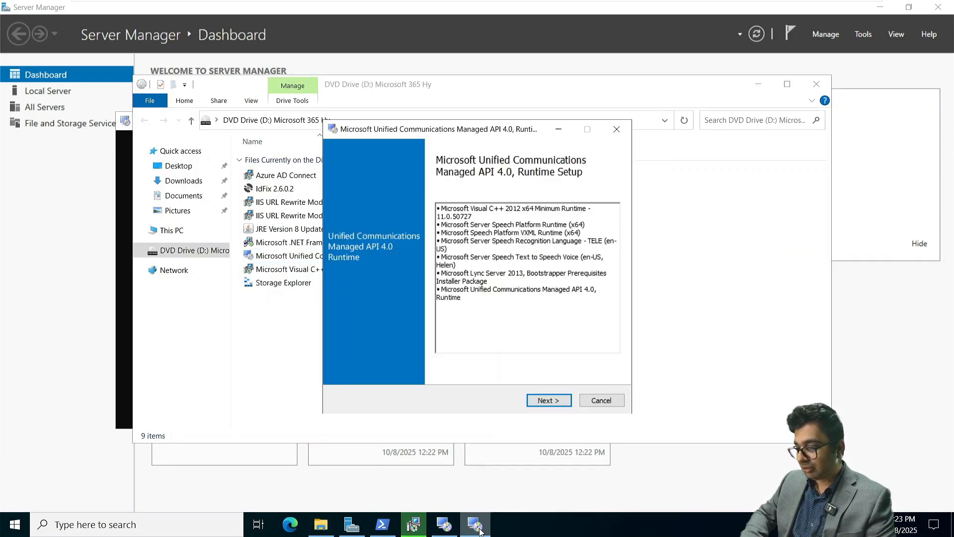
click(551, 400)
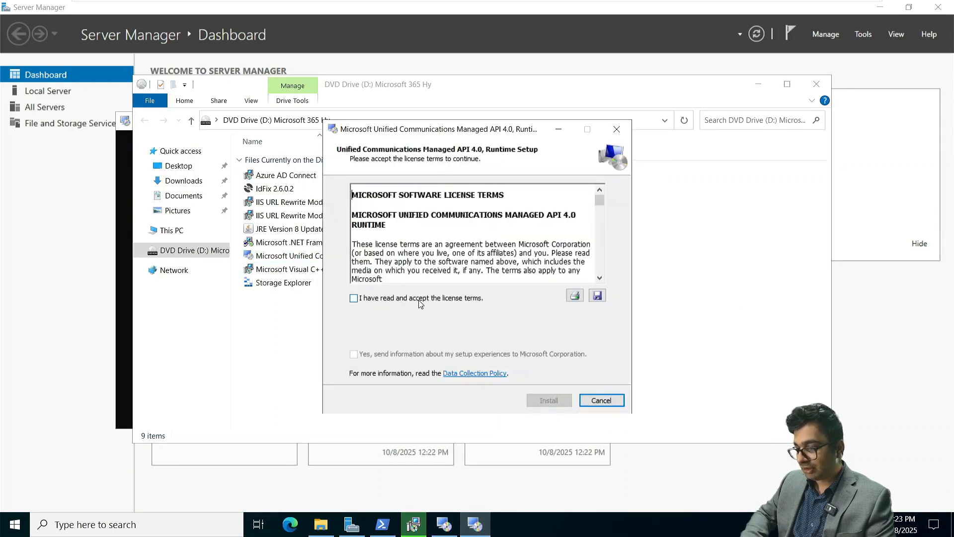
click(420, 301)
click(549, 400)
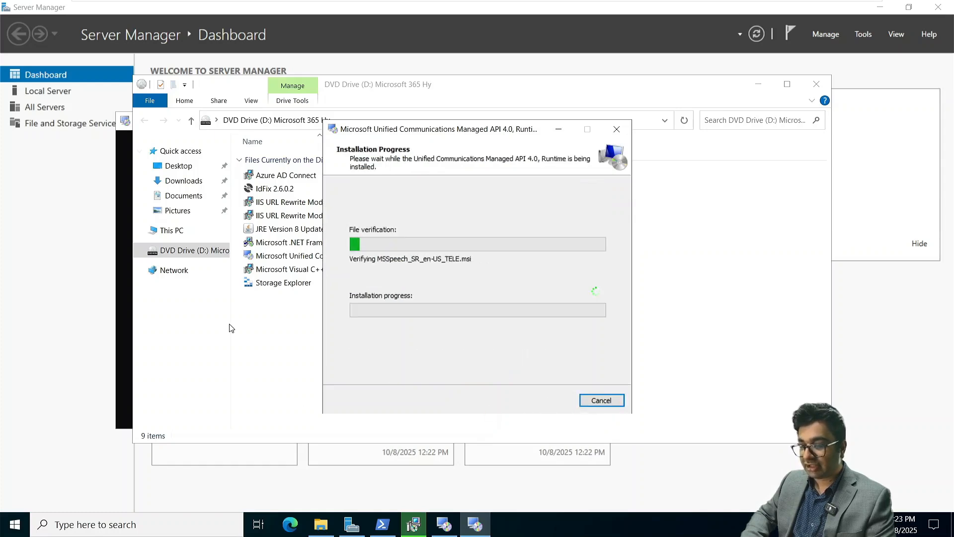
click(383, 524)
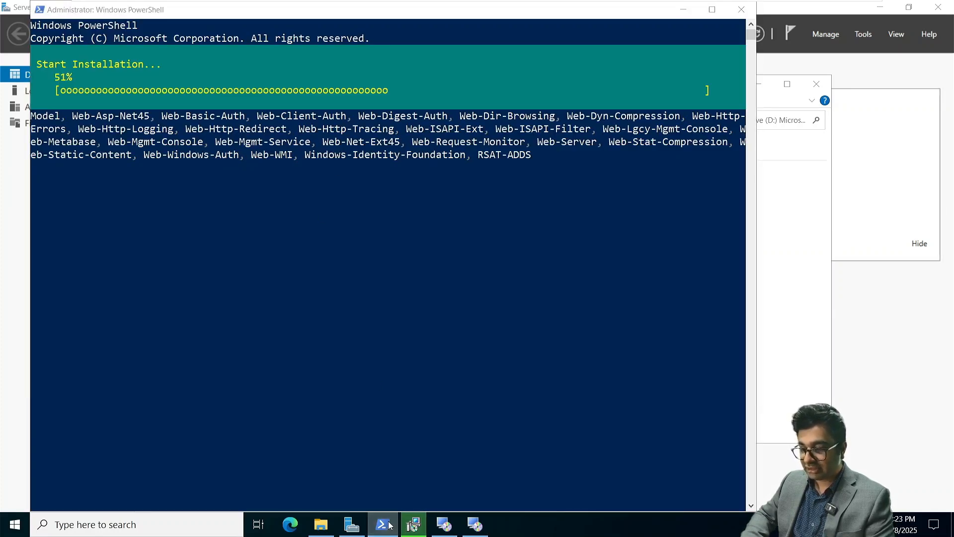
click(413, 524)
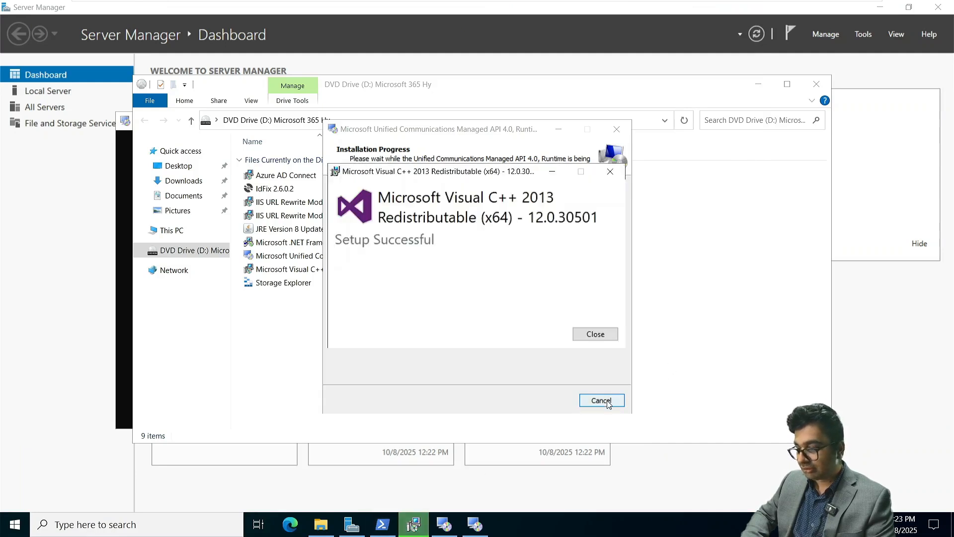
click(601, 401)
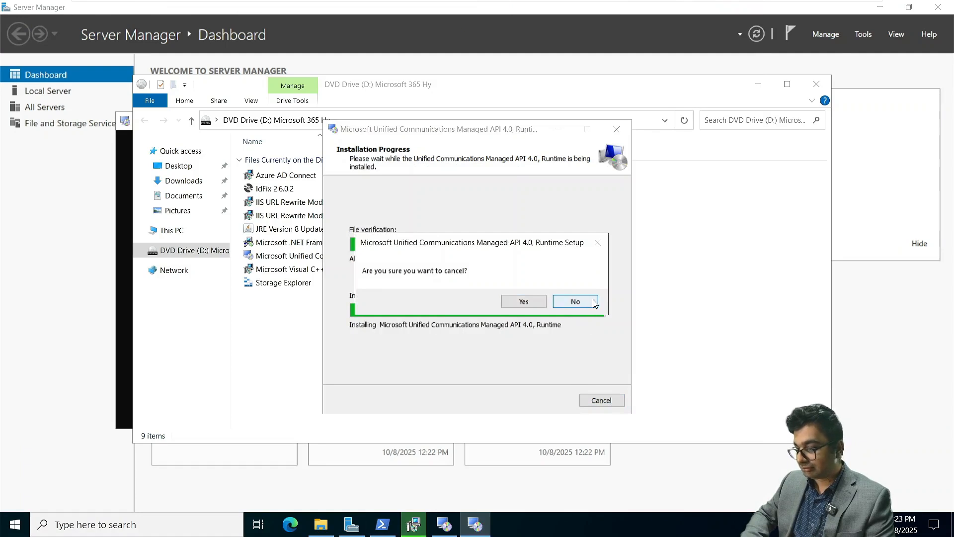
click(569, 303)
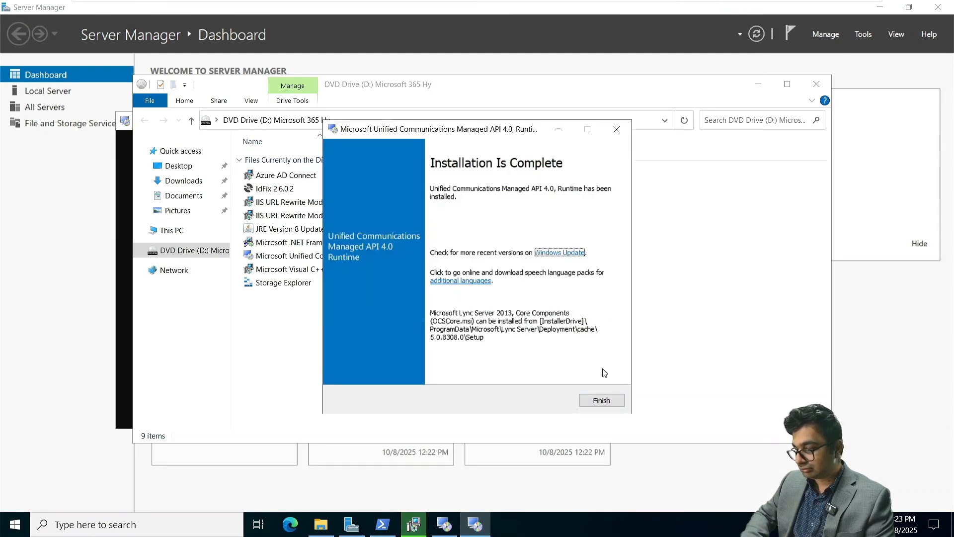
click(610, 401)
click(599, 340)
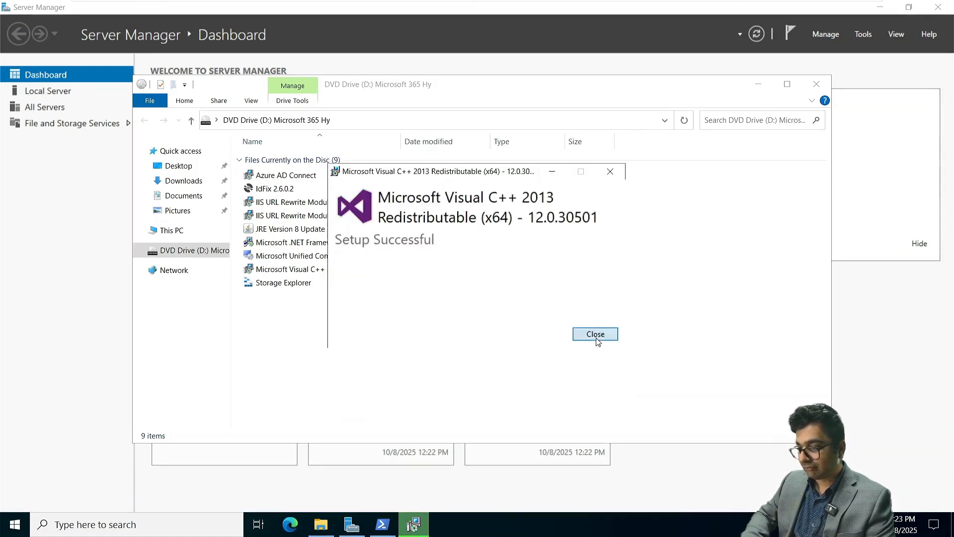
click(278, 205)
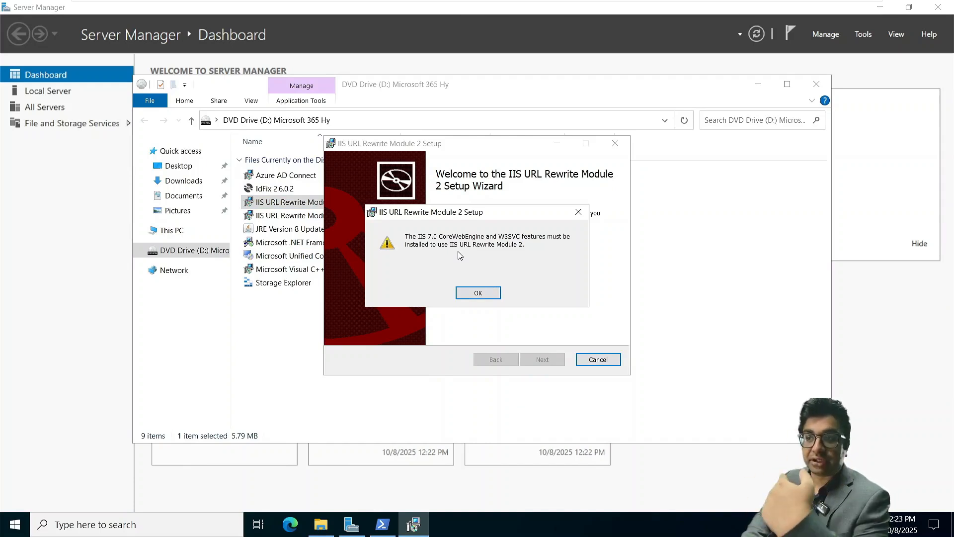
click(479, 293)
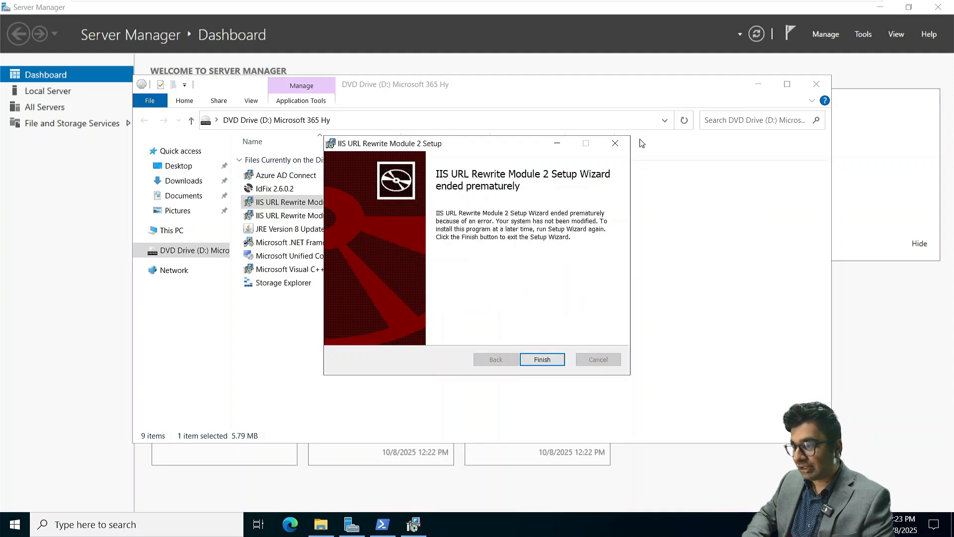
click(615, 143)
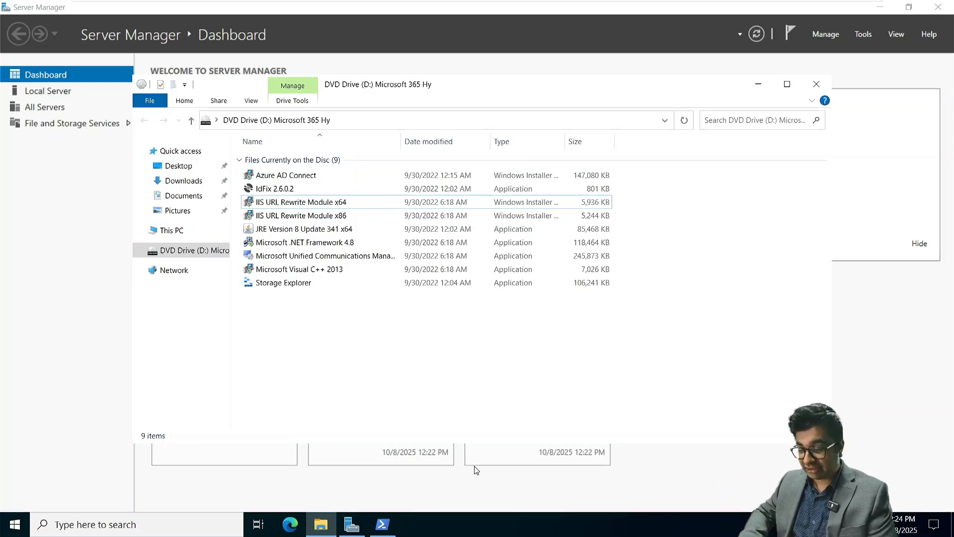
Confirm the feature install succeeded in PowerShell, start the Java install, and minimize both windows
click(382, 524)
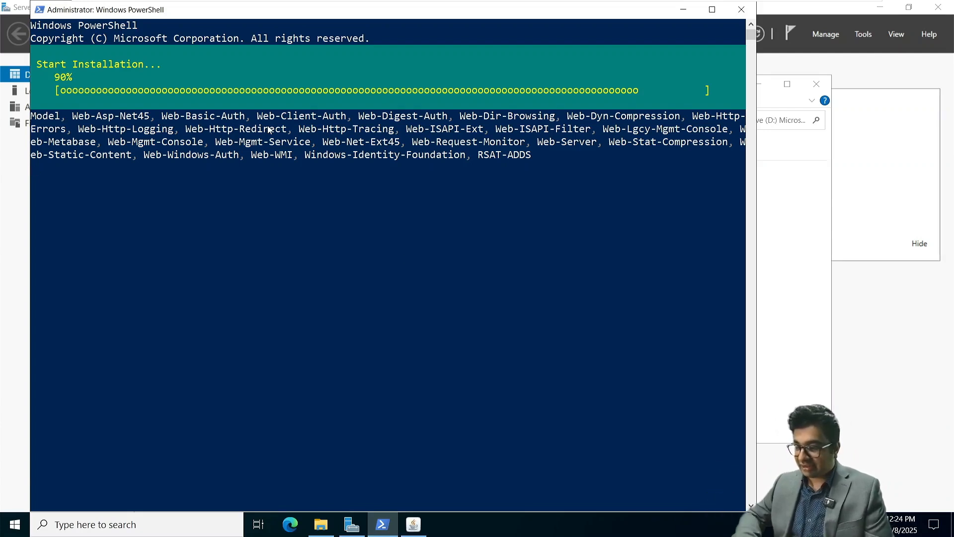
click(414, 524)
click(565, 374)
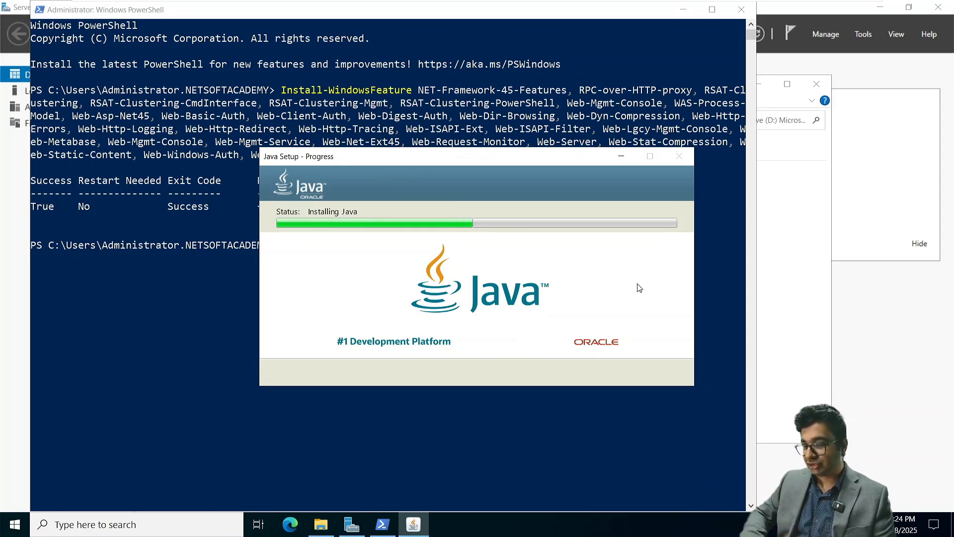
click(684, 11)
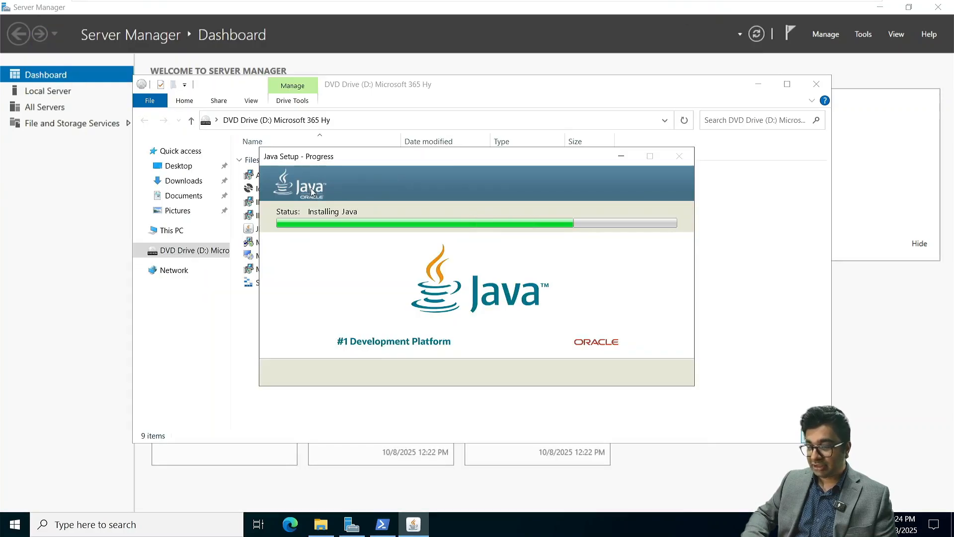
click(619, 158)
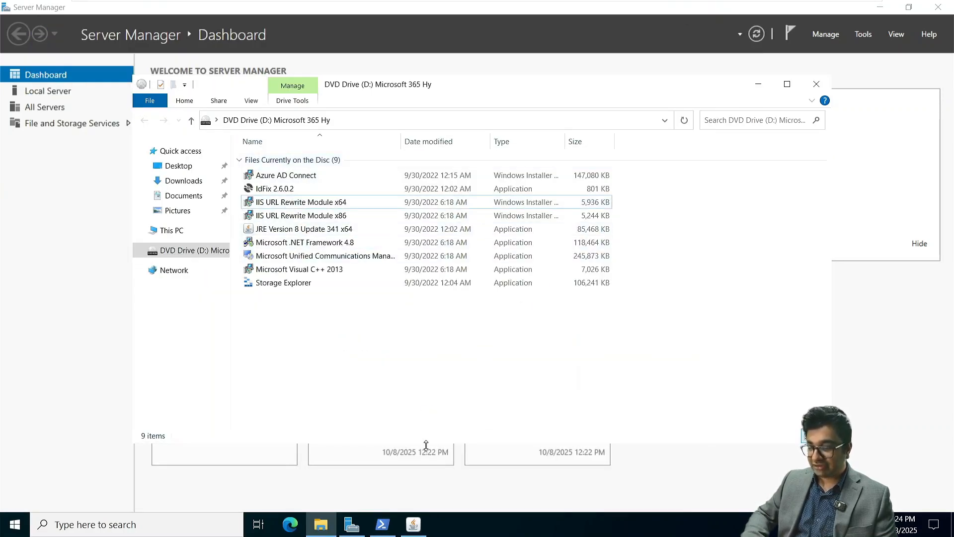
Install IIS URL Rewrite Module 2 x64 from the disc, accepting its license, and close the wizard
click(389, 528)
click(389, 529)
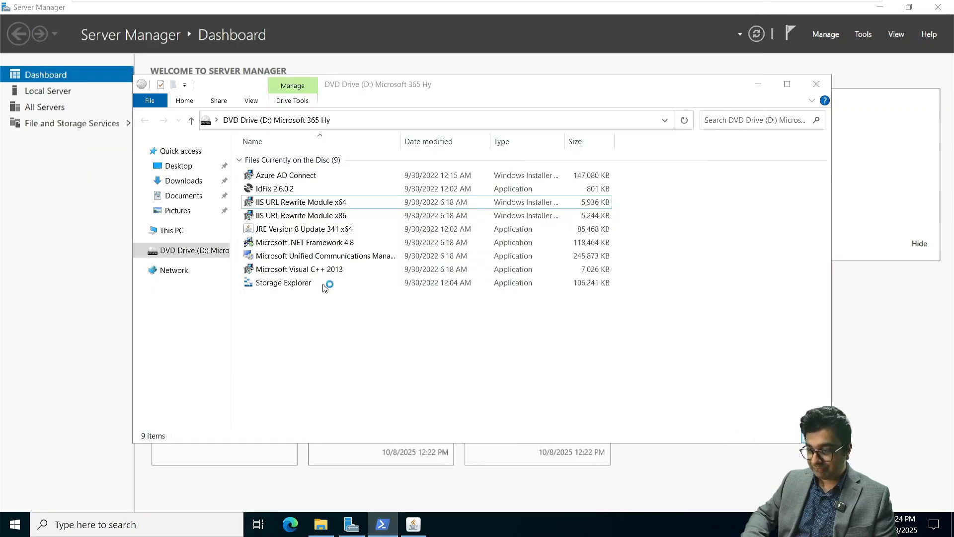
double_click(318, 202)
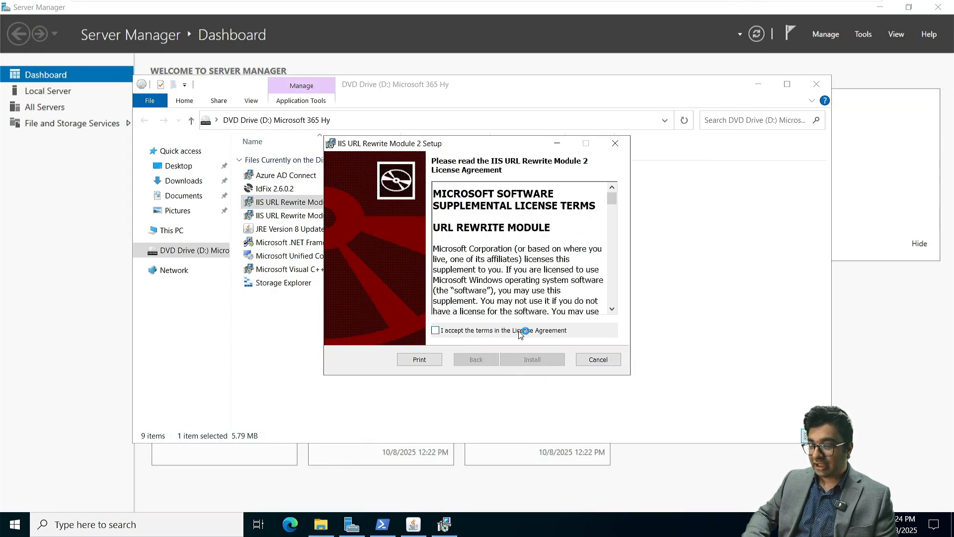
click(454, 331)
click(529, 357)
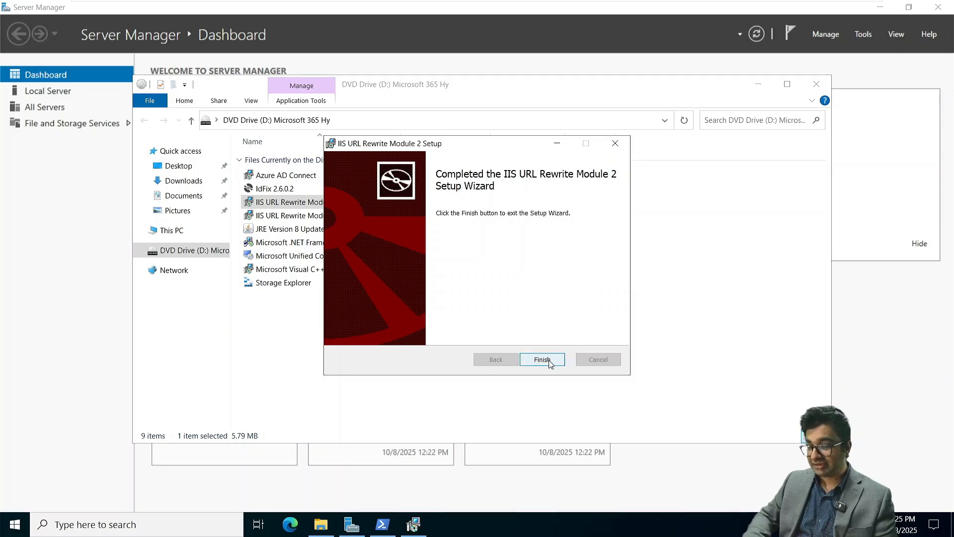
click(542, 359)
Close the Java installer now that it reports a successful install
click(383, 529)
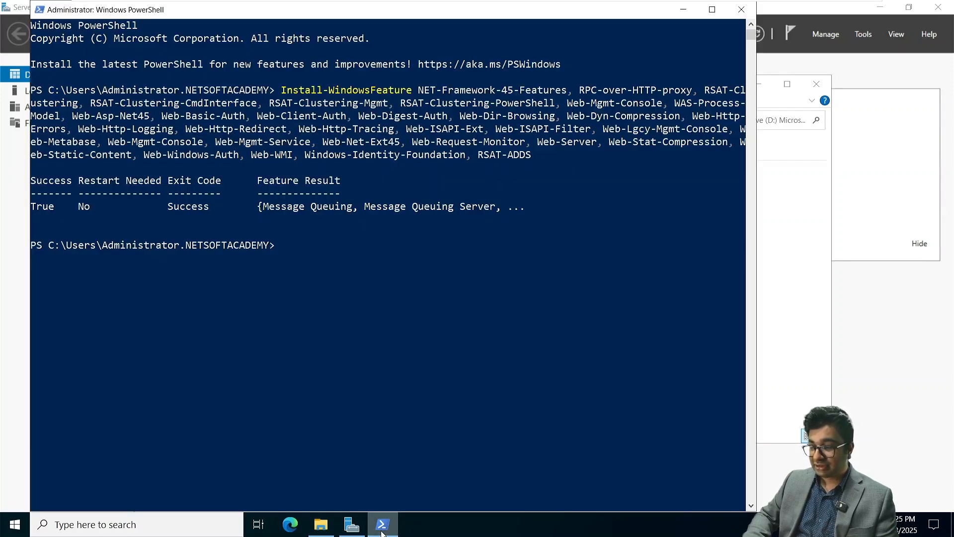
click(382, 529)
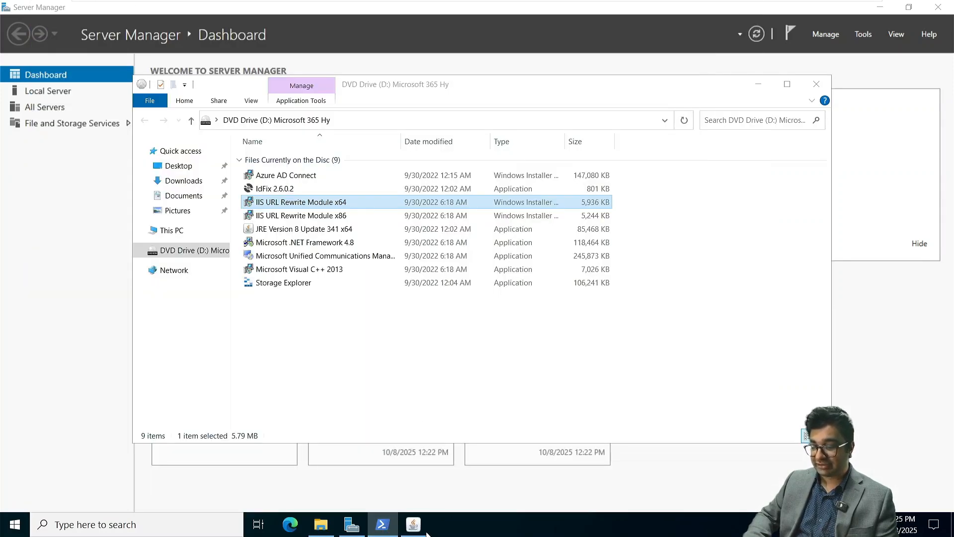
click(424, 529)
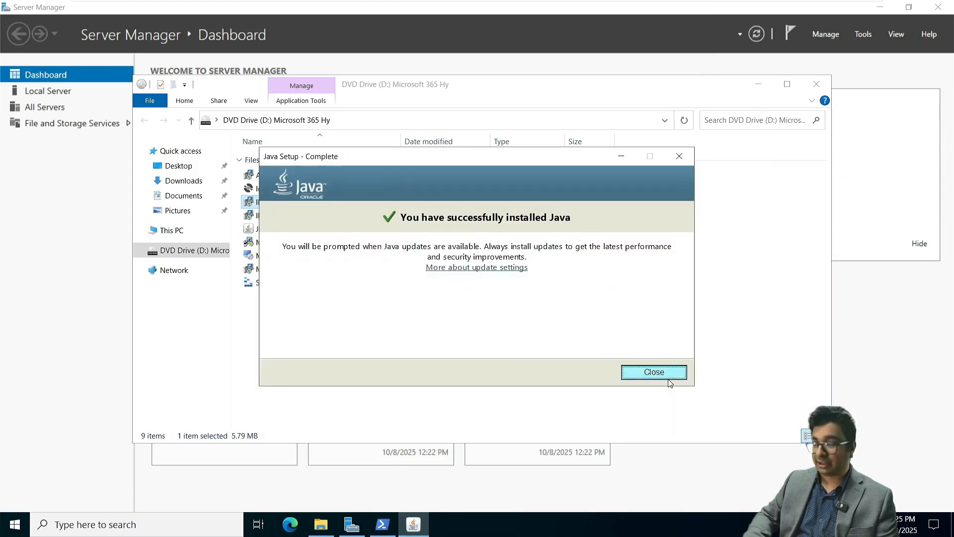
click(654, 372)
Reboot NITAMBXS01 by running Restart-Computer in PowerShell
click(382, 524)
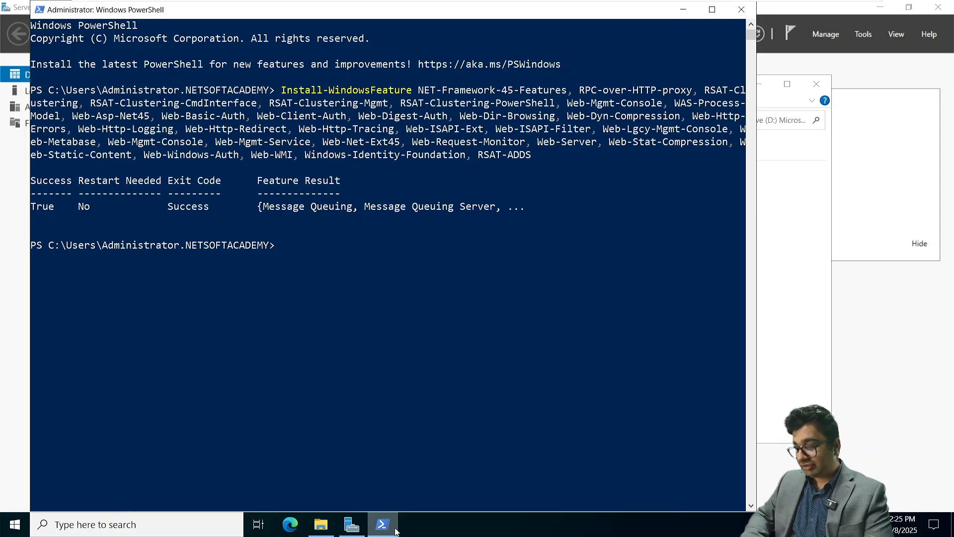
text(Res)
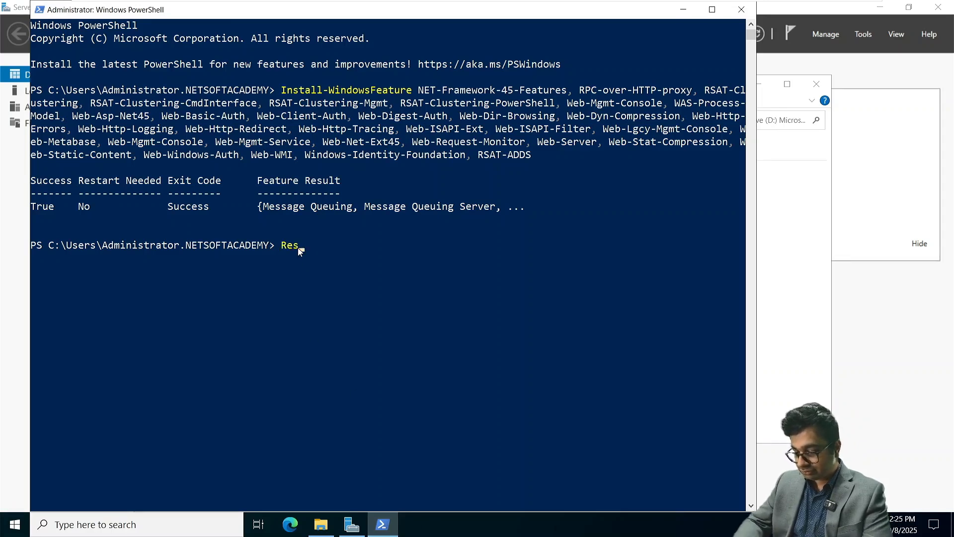
text(tart-Computer)
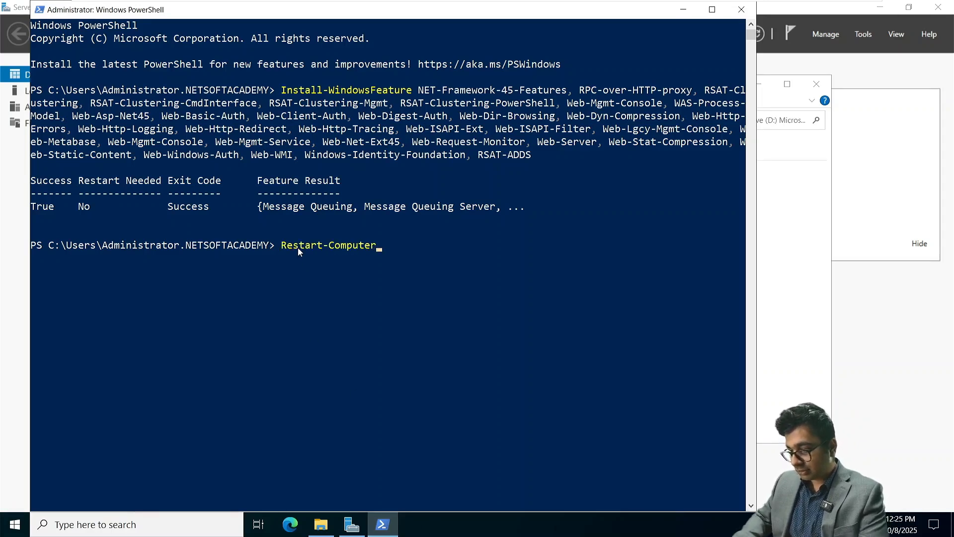
key(Return)
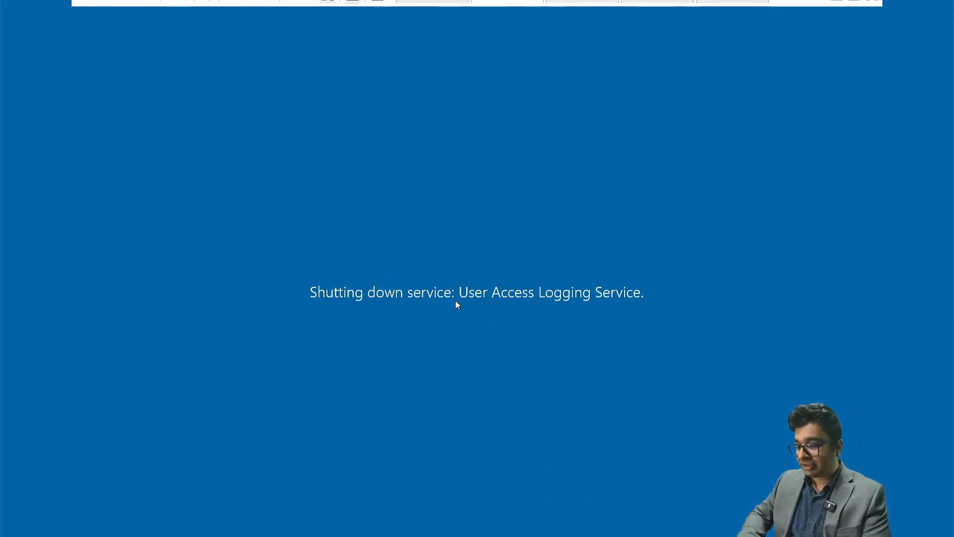
Browse to the Microsoft Exchange Server 2019 CU14 ISO for NITAADDS01's CD/DVD (SATA) drive and apply it
click(423, 14)
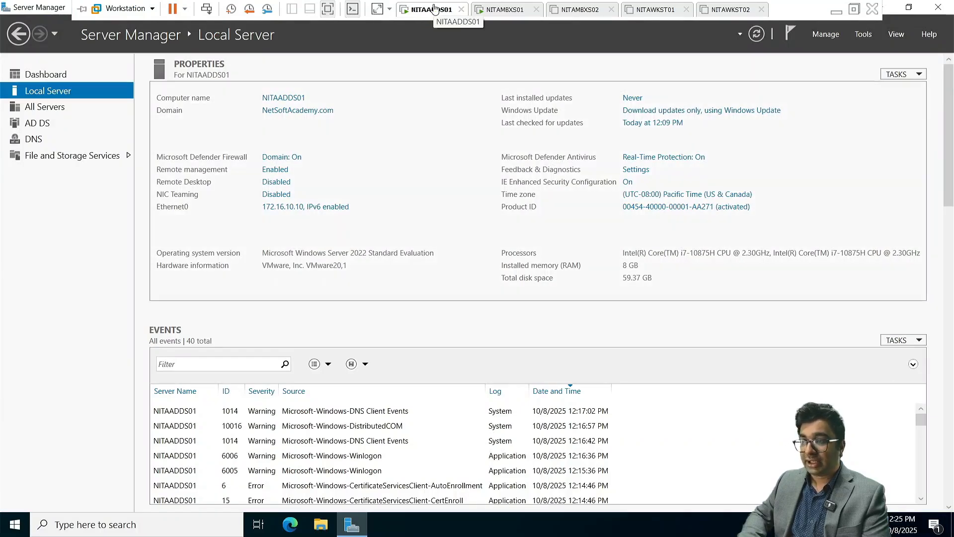
right_click(434, 9)
click(484, 175)
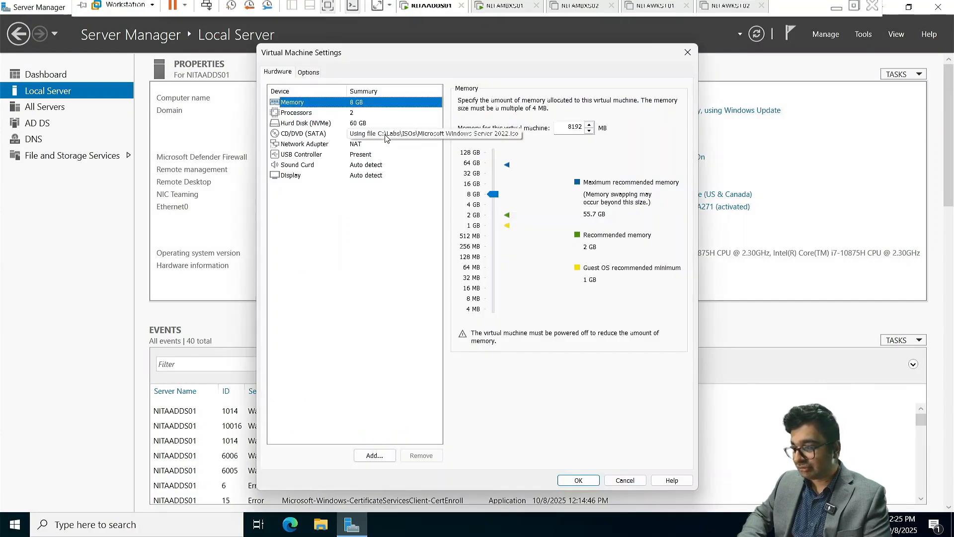
click(369, 132)
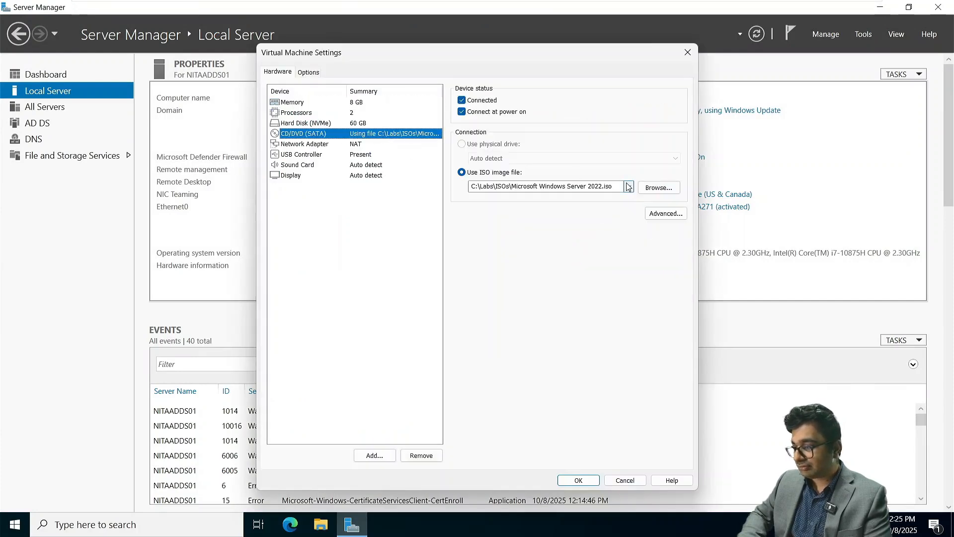
click(652, 191)
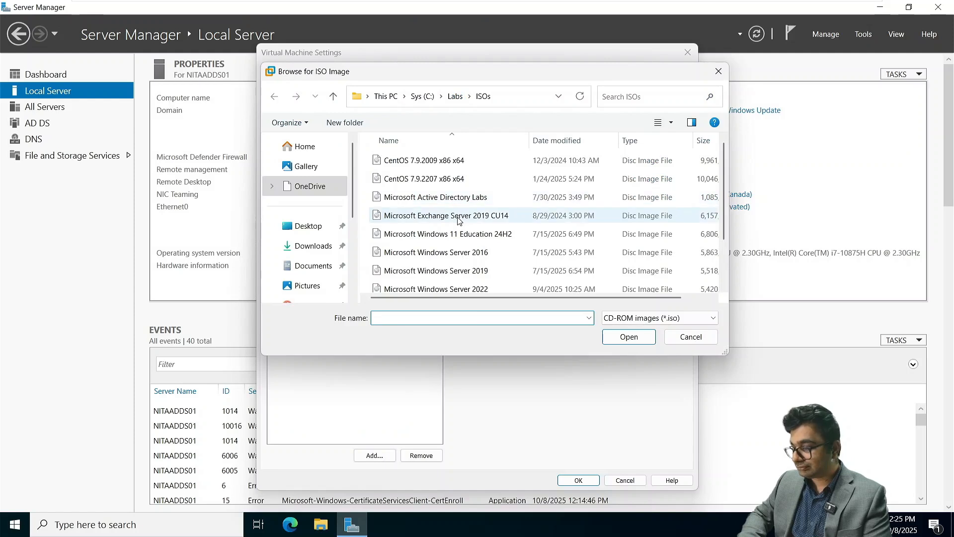
click(458, 214)
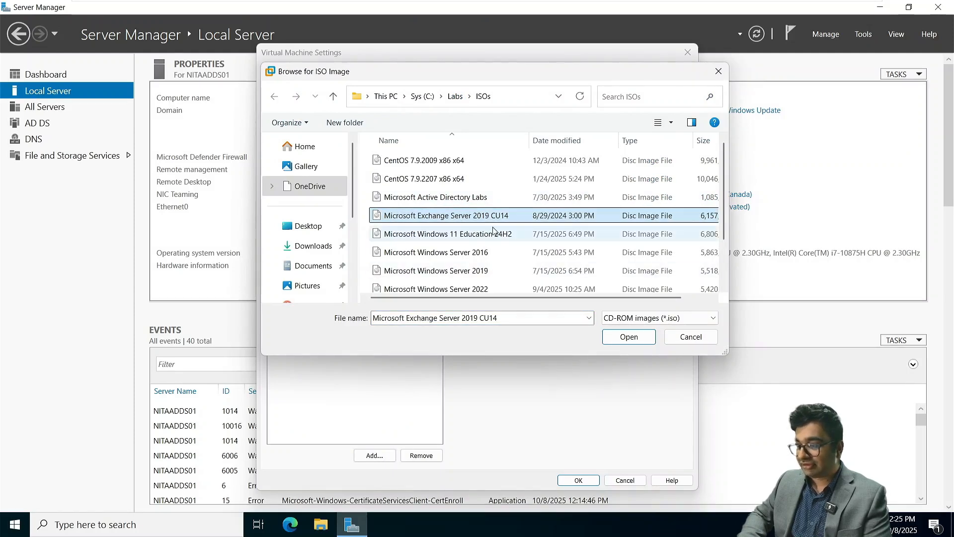
click(638, 342)
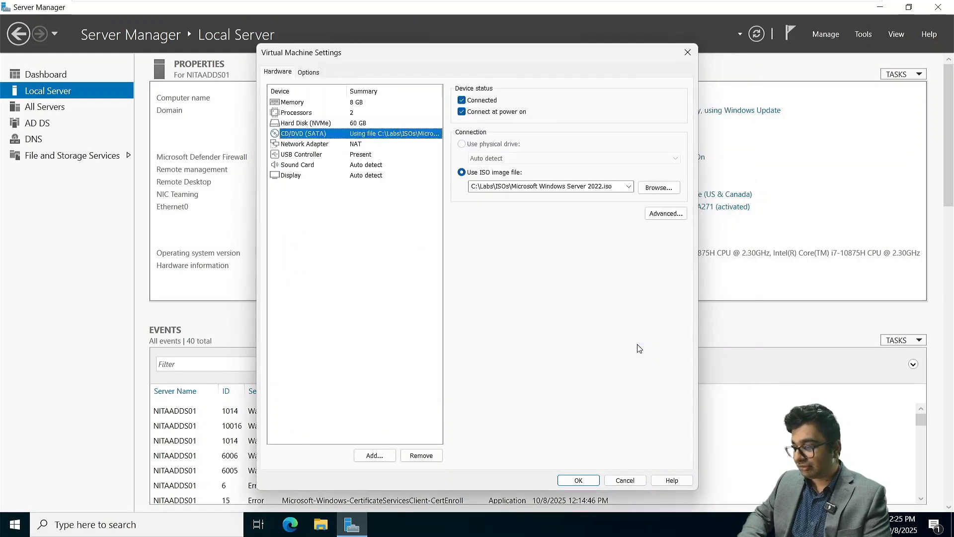
click(580, 480)
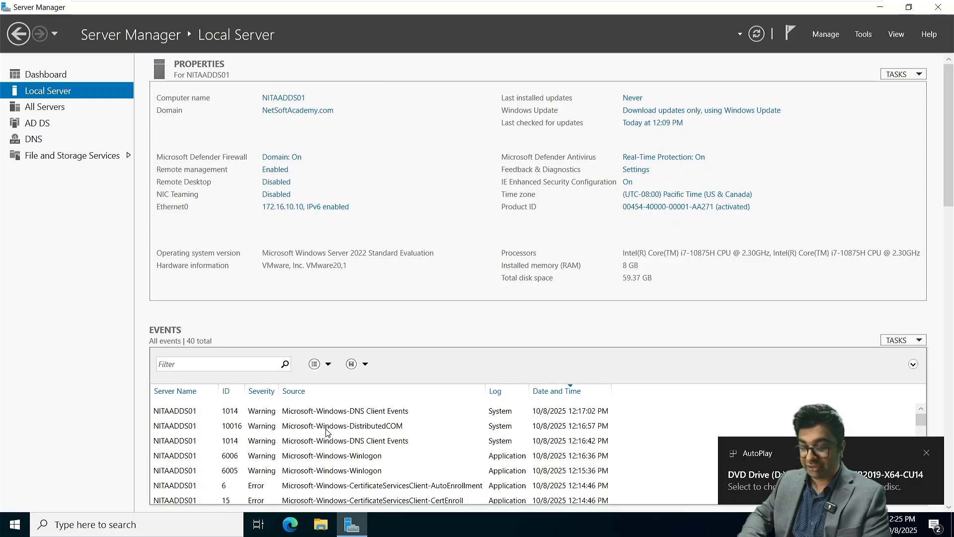
Open Windows PowerShell on NITAADDS01 and switch to drive D:
click(26, 522)
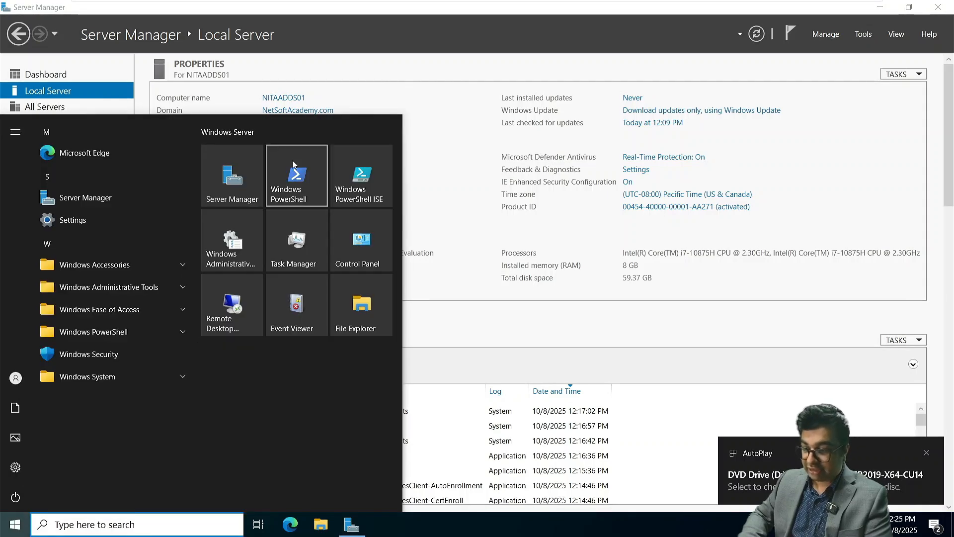
click(292, 175)
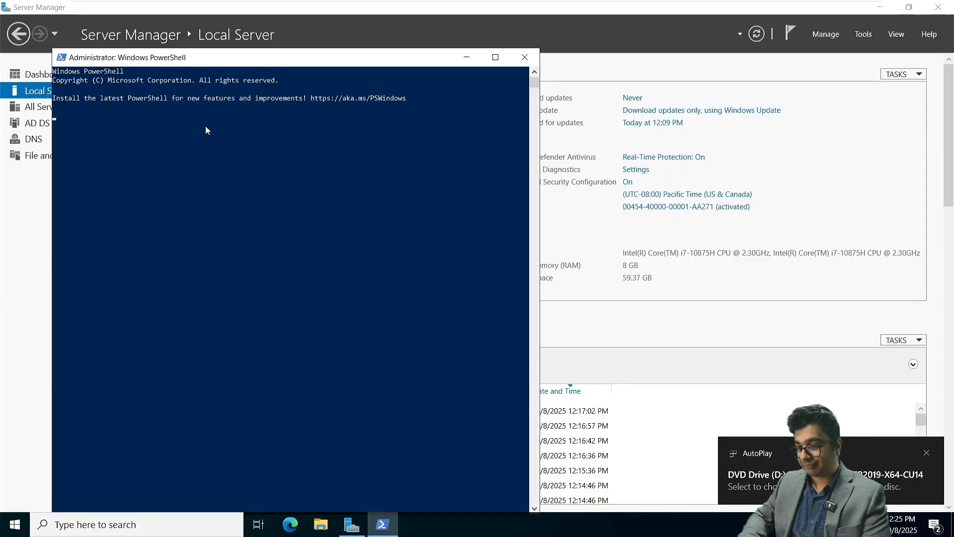
text(D:)
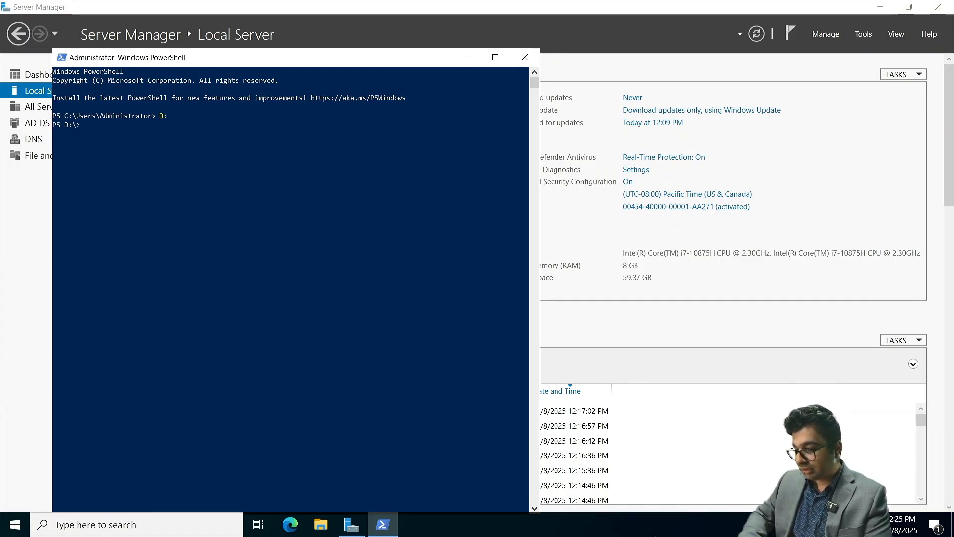
key(super+Tab)
Copy the Setup.exe /PrepareSchema command from Notepad, run it, and review the output
click(546, 198)
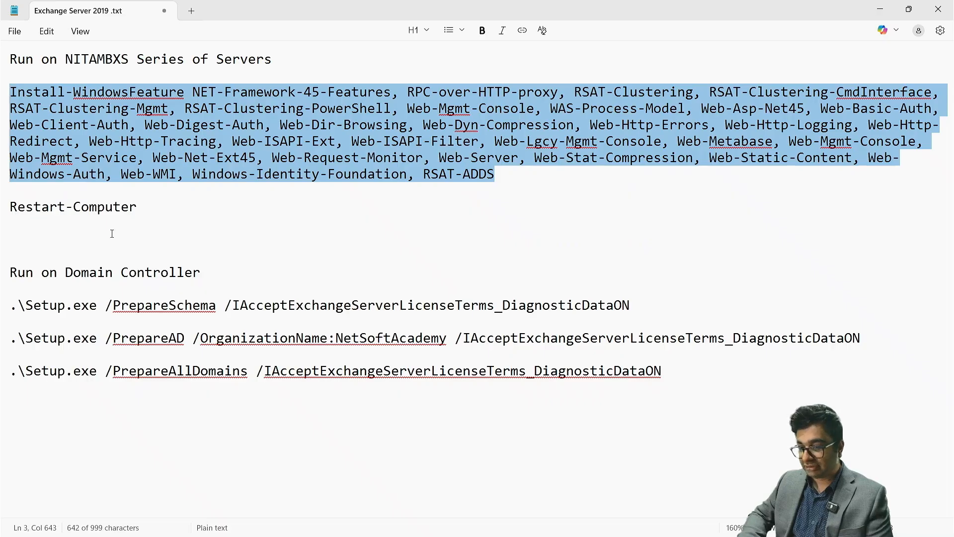
triple_click(127, 309)
key(super+c)
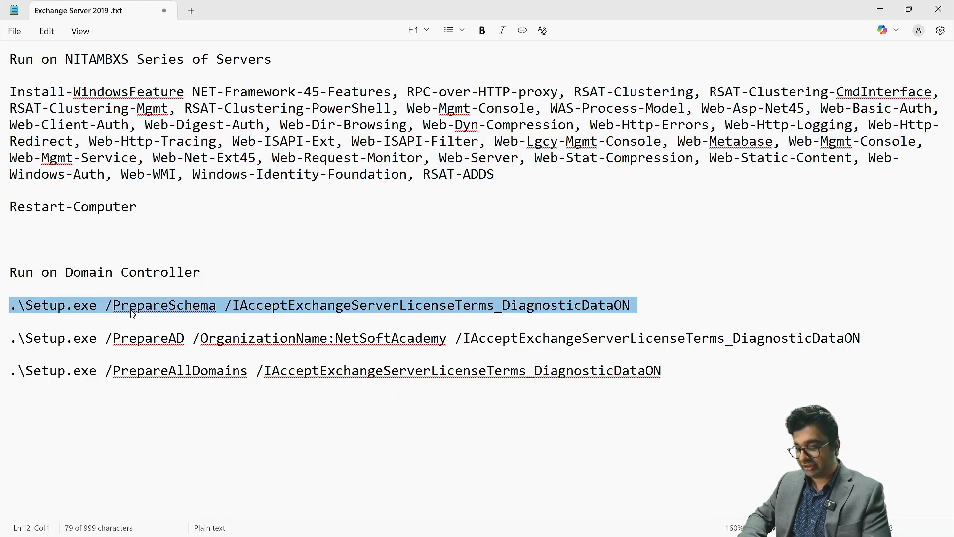
key(super+Tab)
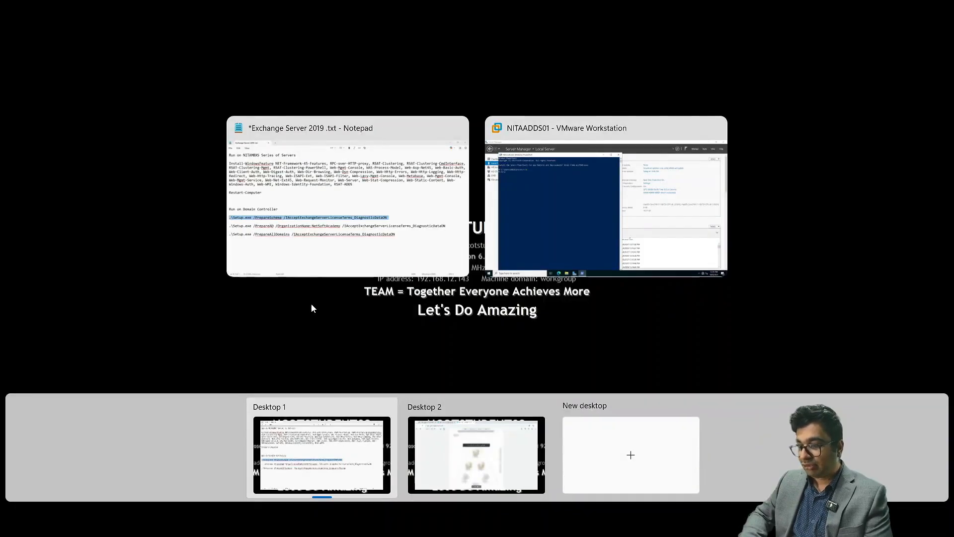
click(664, 241)
right_click(120, 128)
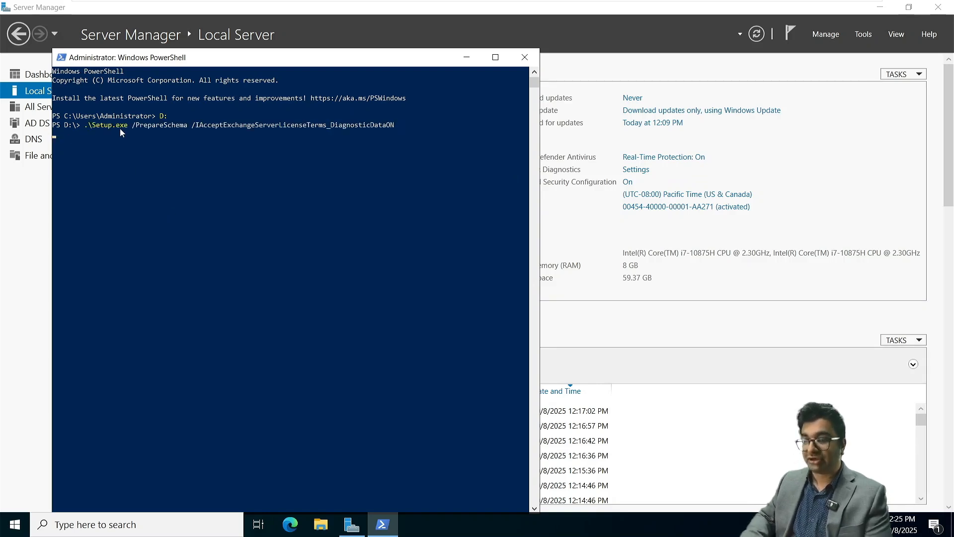
key(Return)
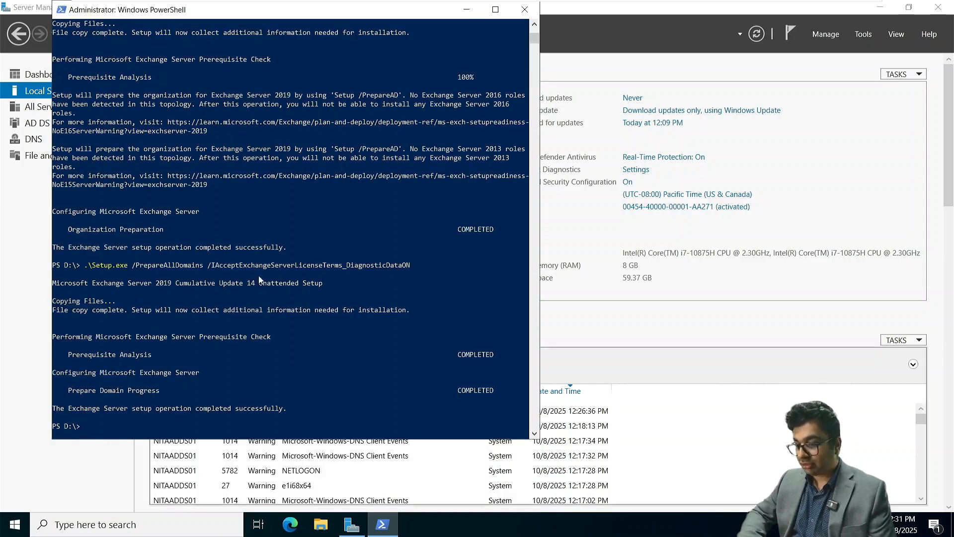
click(244, 220)
scroll(314, 310, up, 9)
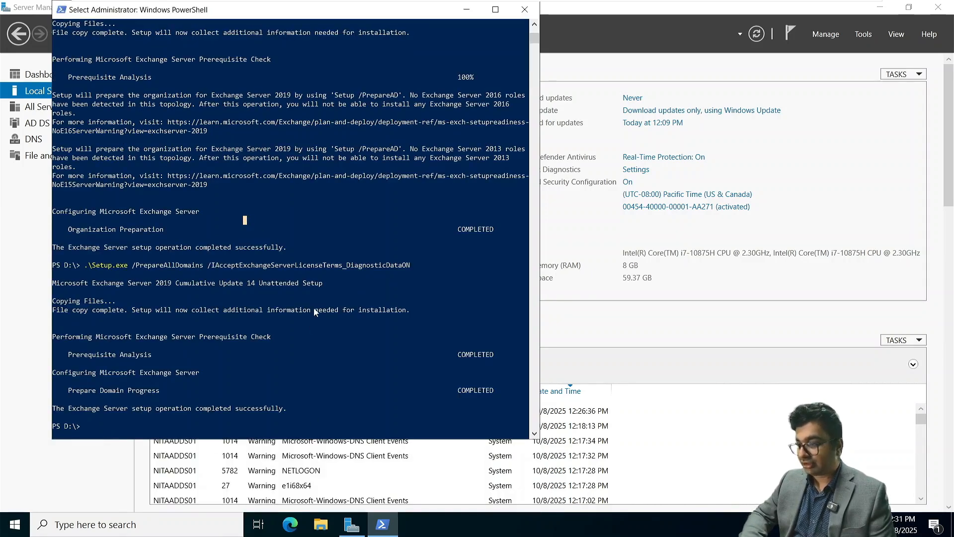
scroll(314, 311, down, 20)
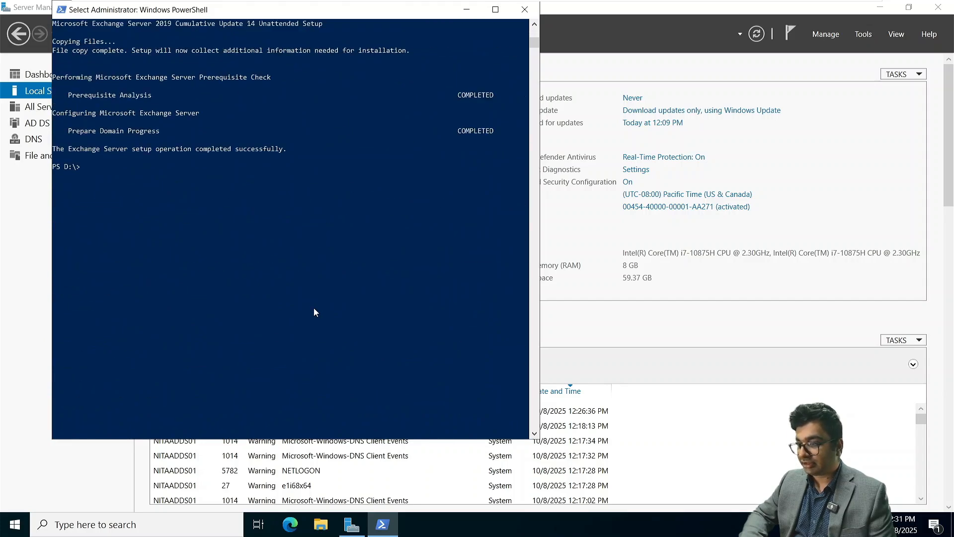
Mount the Exchange Server 2019 CU14 ISO in NITAMBXS01's DVD drive
click(471, 14)
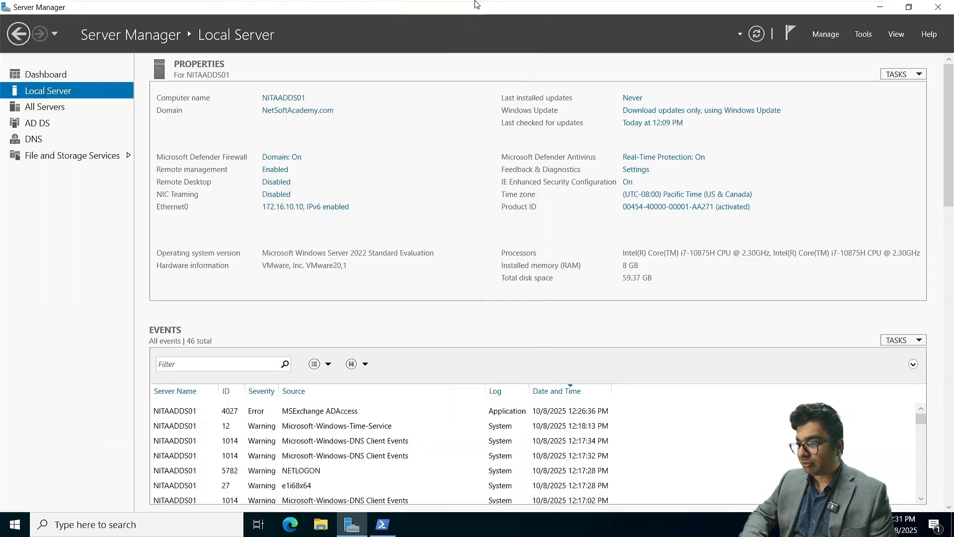
click(515, 11)
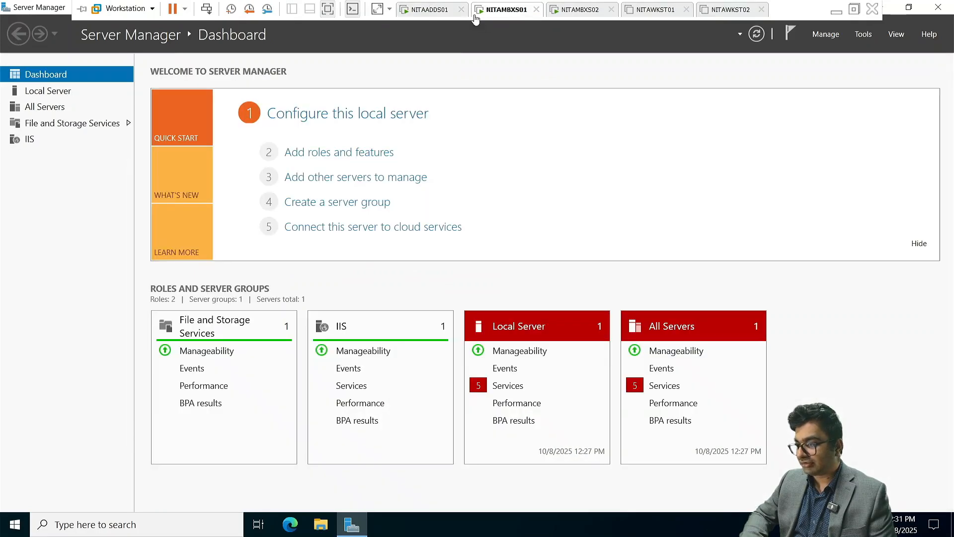
right_click(497, 13)
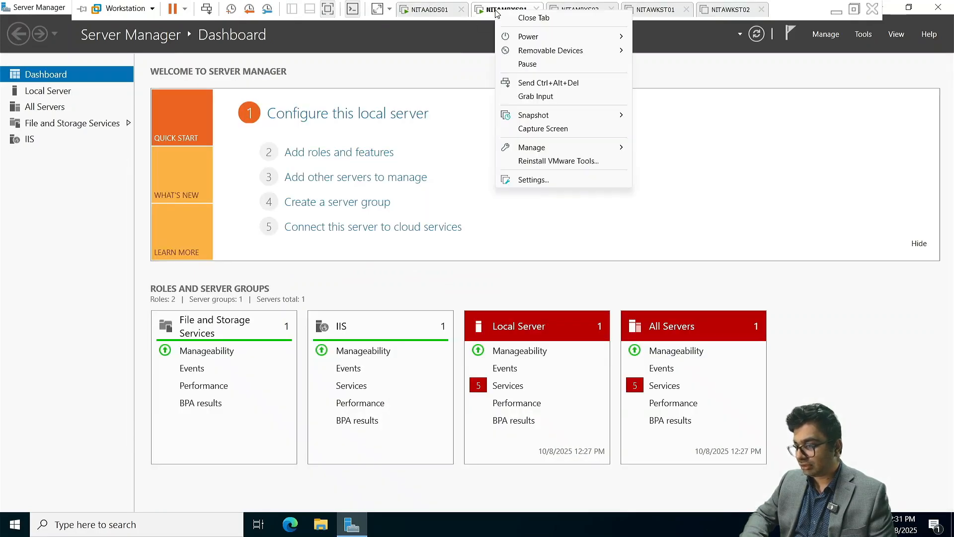
click(546, 180)
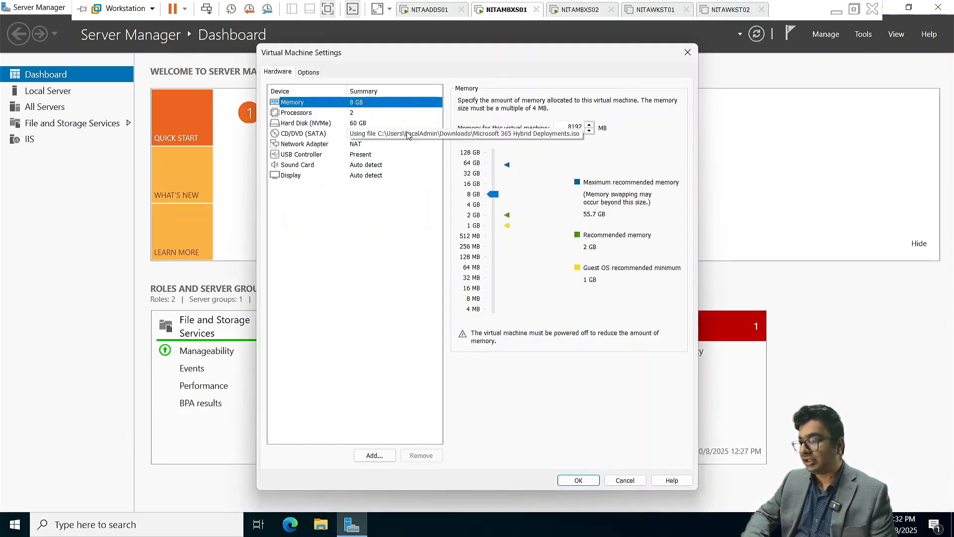
click(410, 134)
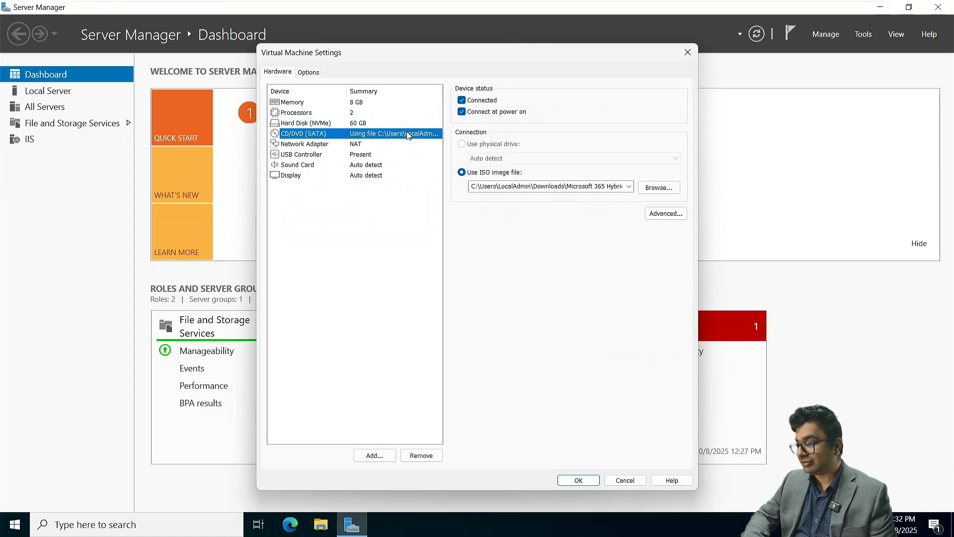
click(628, 187)
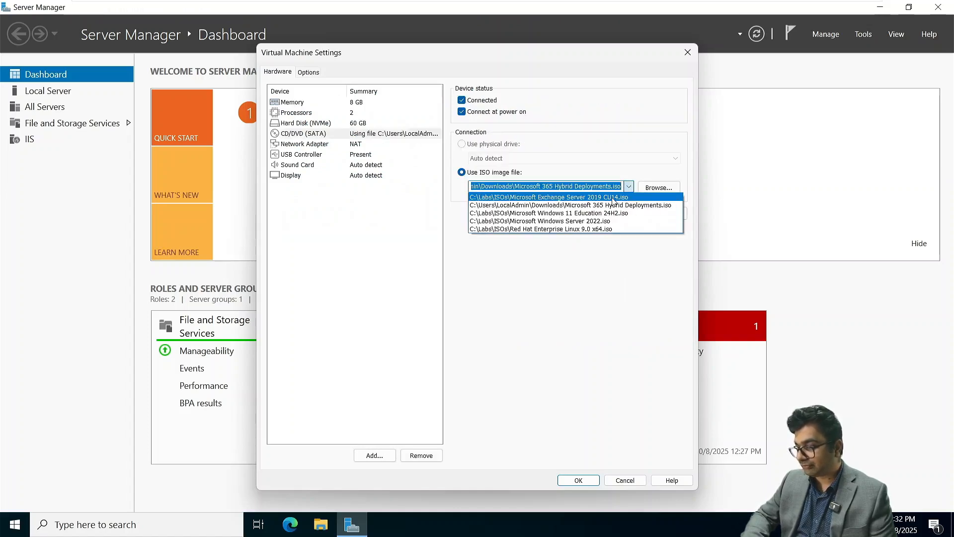
click(613, 197)
click(581, 480)
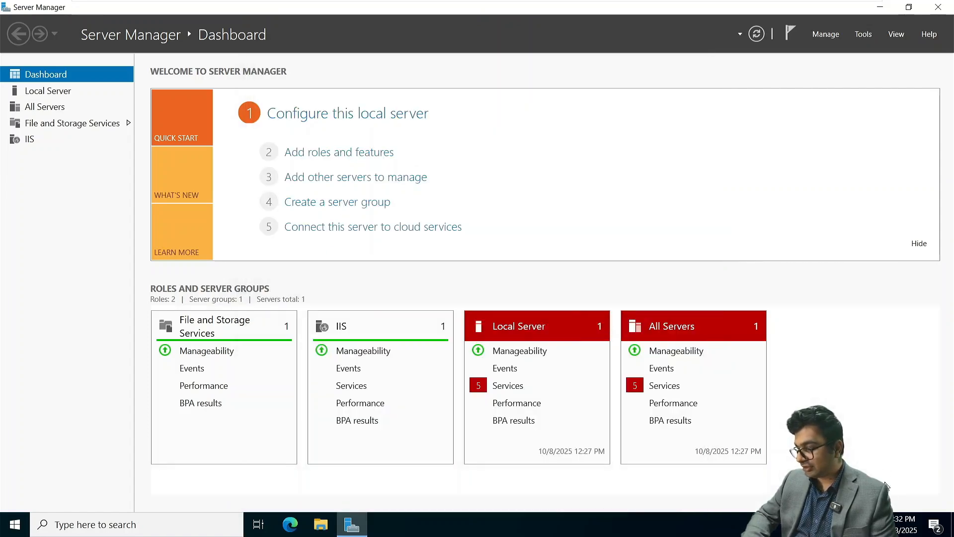
Run Setup.EXE from the inserted Exchange disc and minimize Server Manager
click(755, 484)
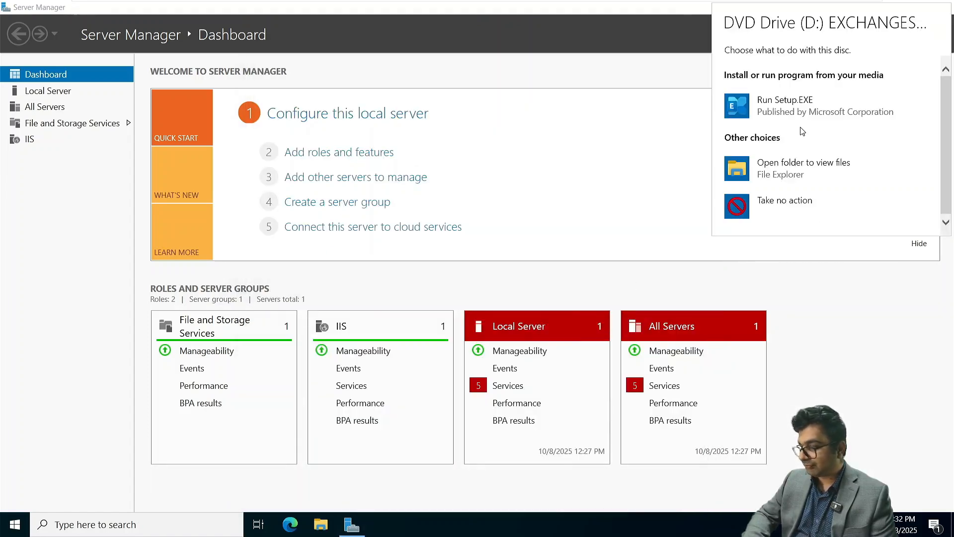
click(785, 105)
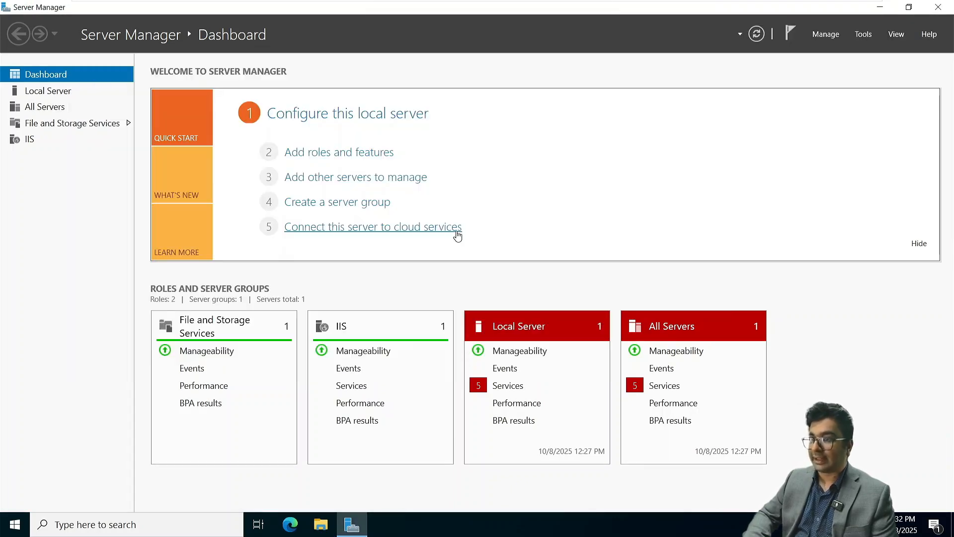
click(892, 5)
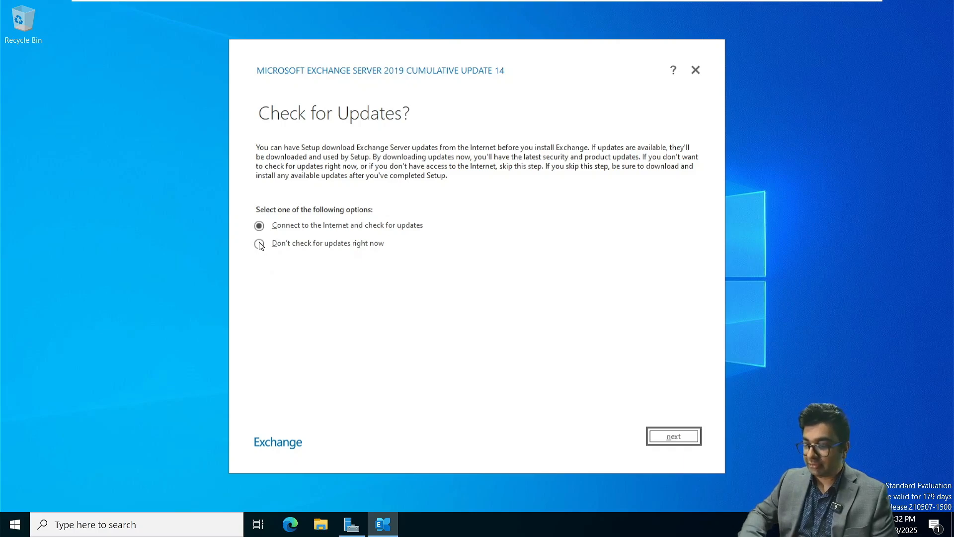
Choose not to check for updates, then pass Introduction, License Agreement and Recommended Settings
click(259, 243)
click(674, 436)
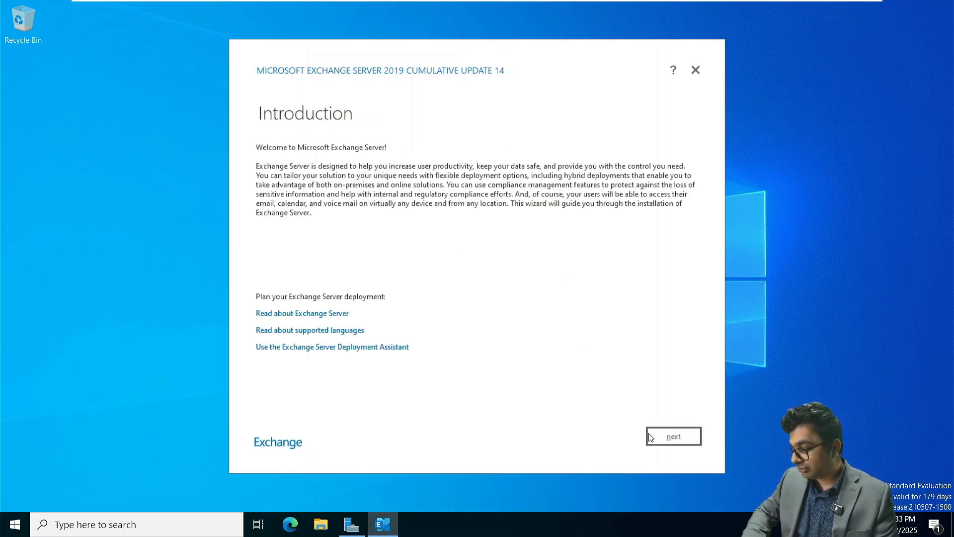
click(651, 437)
click(654, 436)
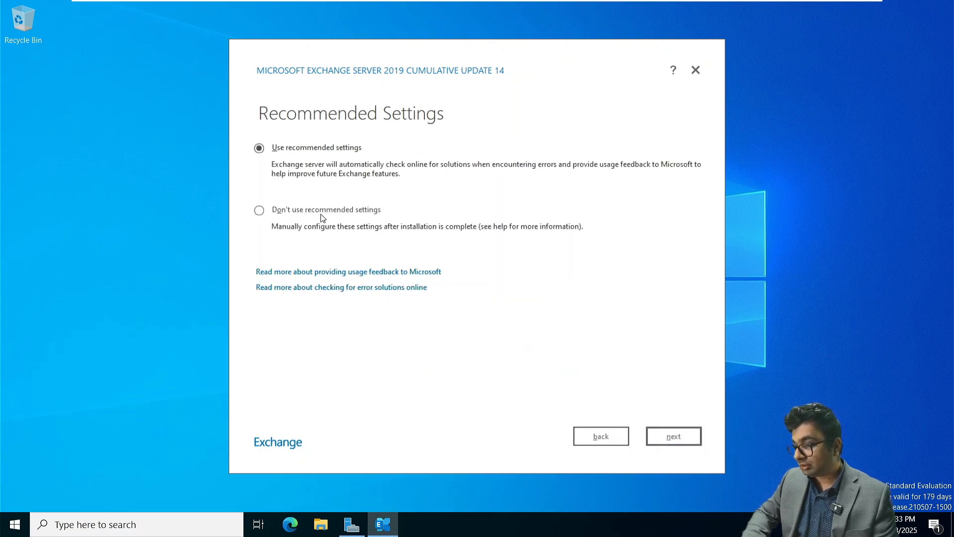
click(681, 445)
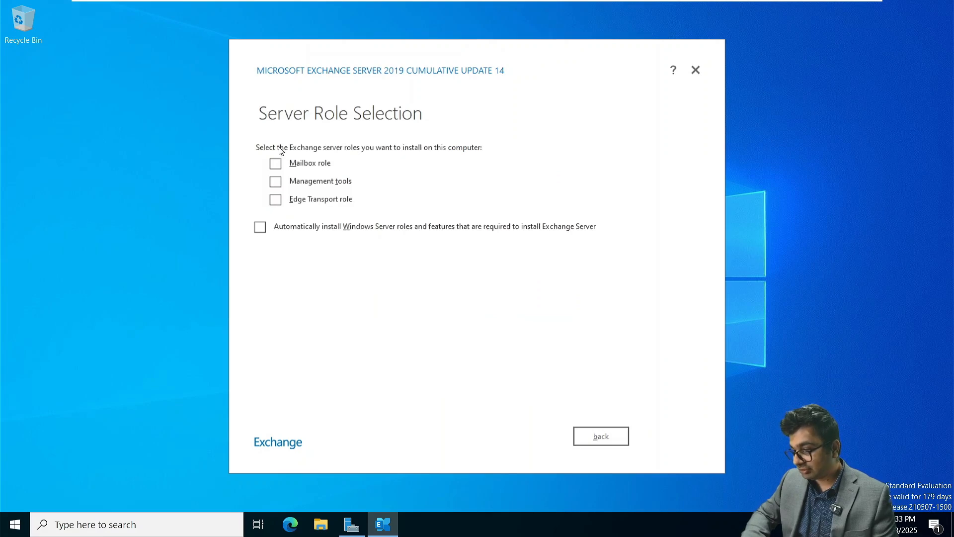
Select the Mailbox role with the default install path and malware scanning disabled, then run readiness checks
click(275, 164)
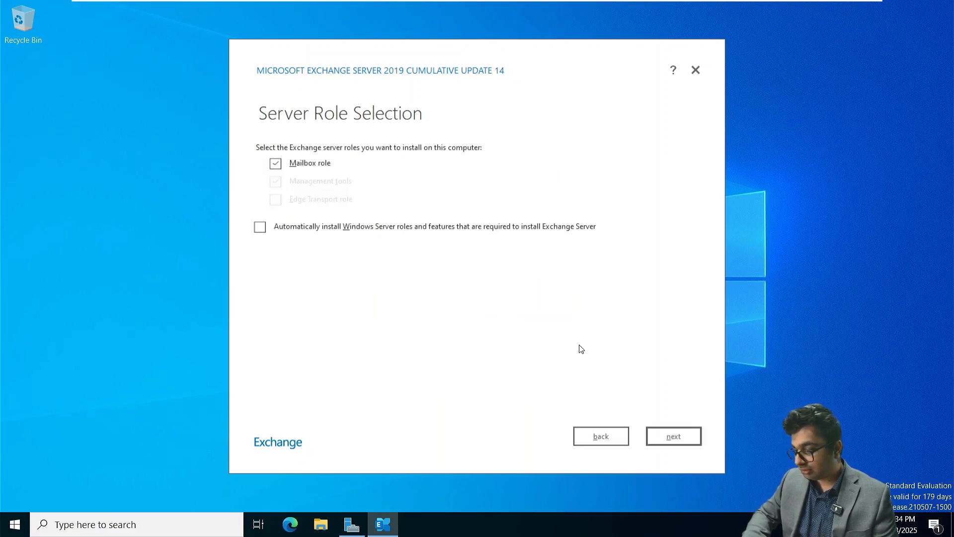
click(669, 437)
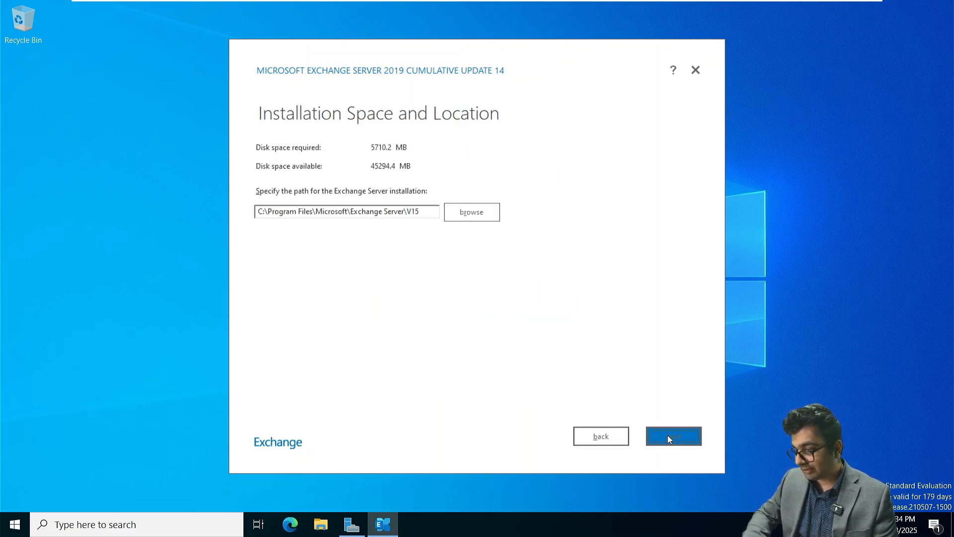
click(669, 437)
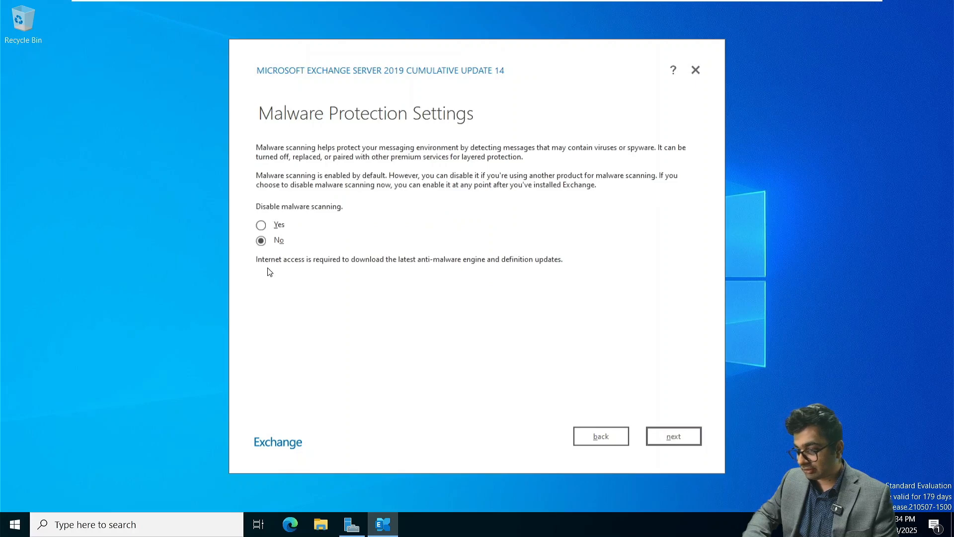
click(271, 227)
click(672, 438)
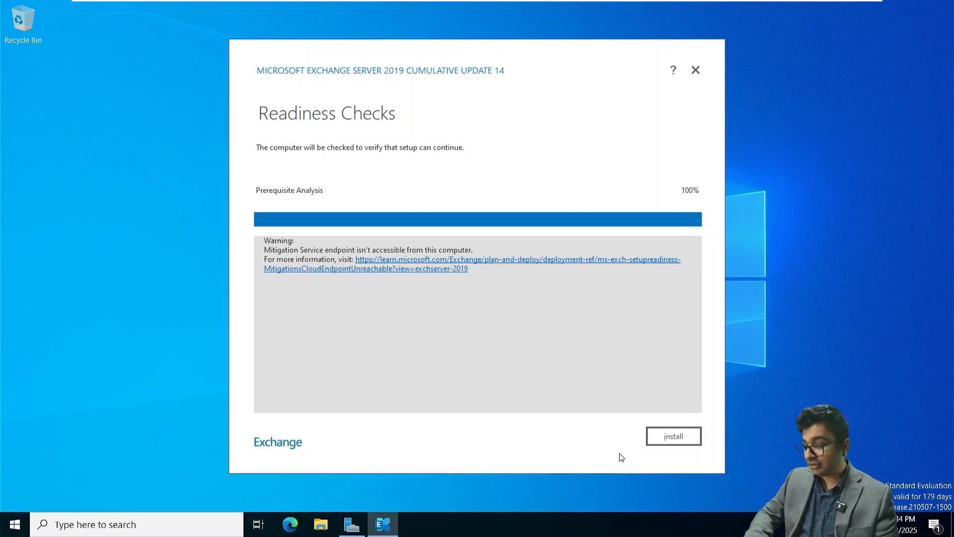
Install Exchange Server 2019 CU14 and finish the wizard once Setup Completed appears
click(667, 436)
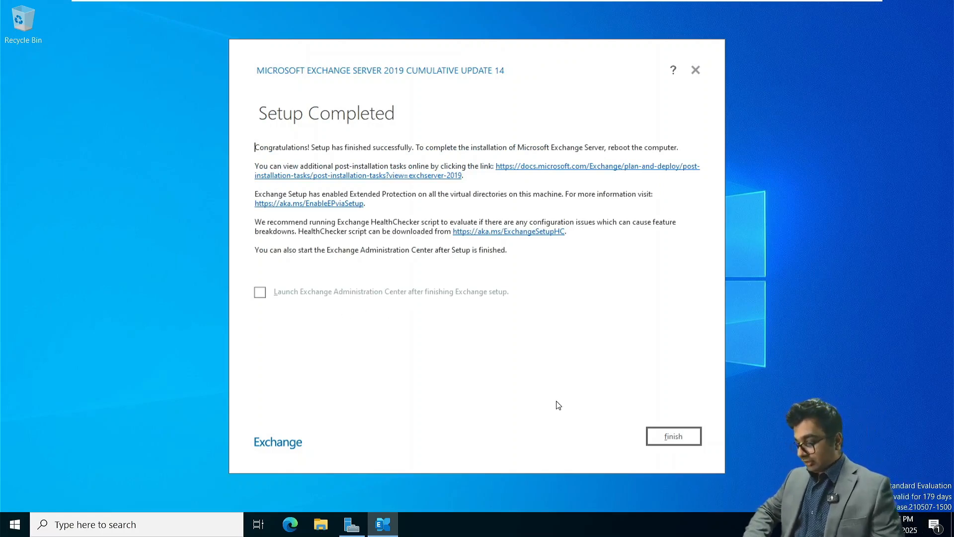
click(679, 437)
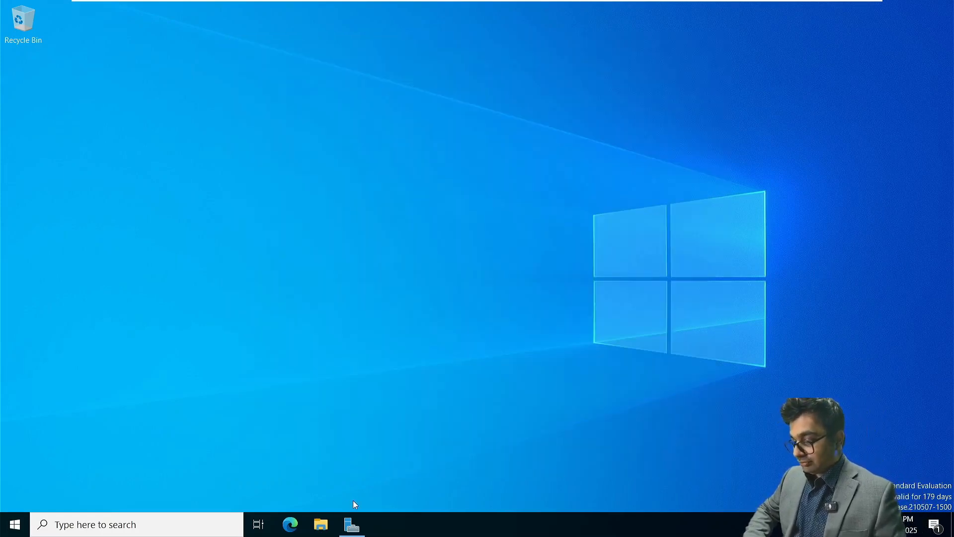
click(14, 524)
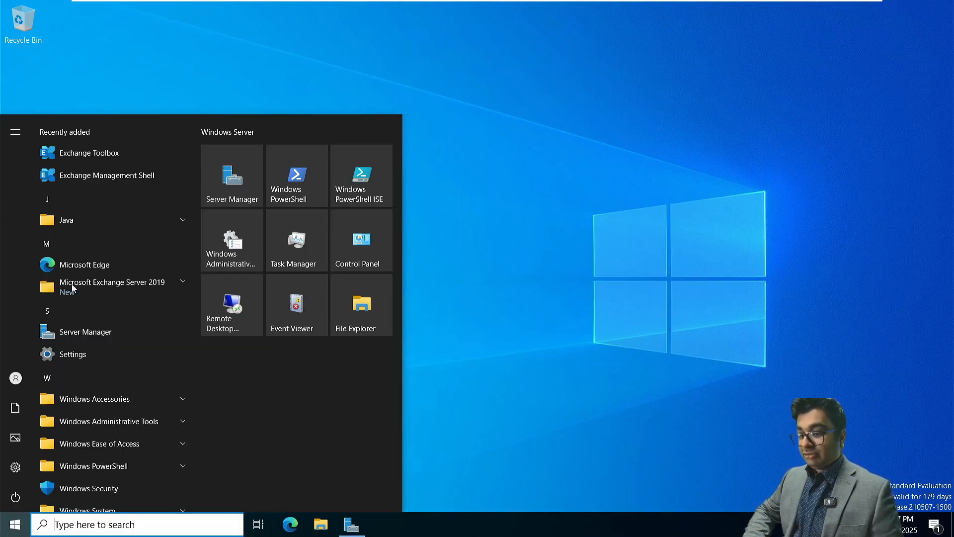
Launch Exchange Management Shell and select the NITAMBXS01.NetSoftAcademy.com FQDN on the VERBOSE line
click(75, 174)
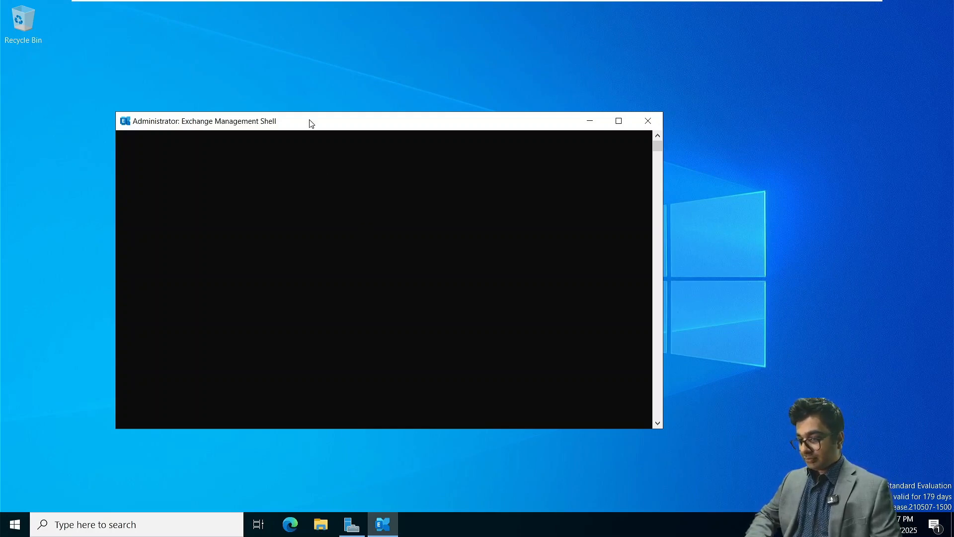
drag(314, 125, 313, 88)
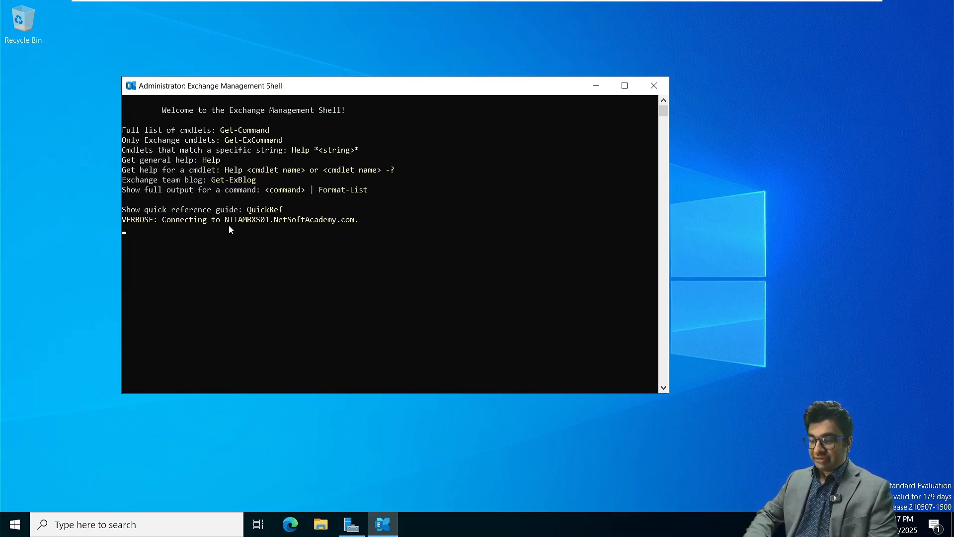
key(Return)
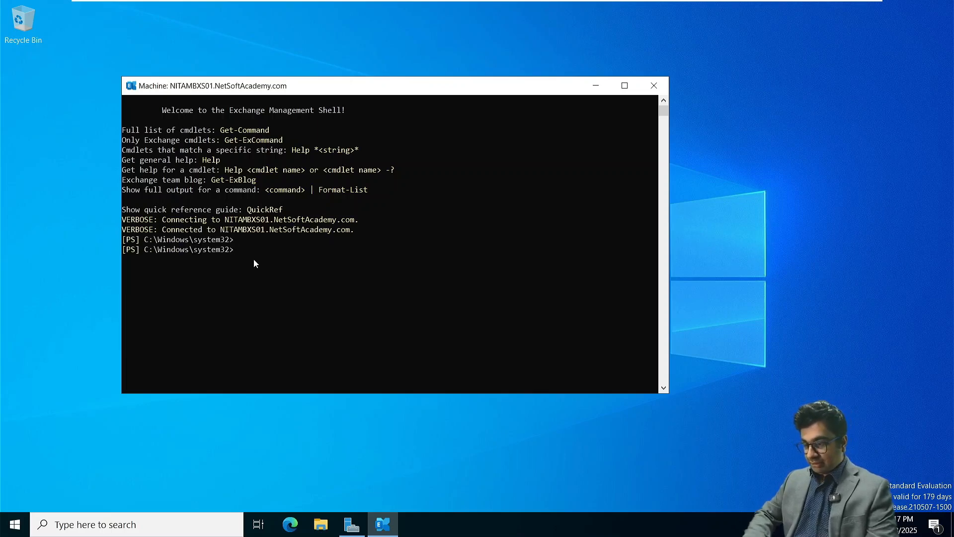
drag(221, 230, 350, 232)
key(ctrl+c)
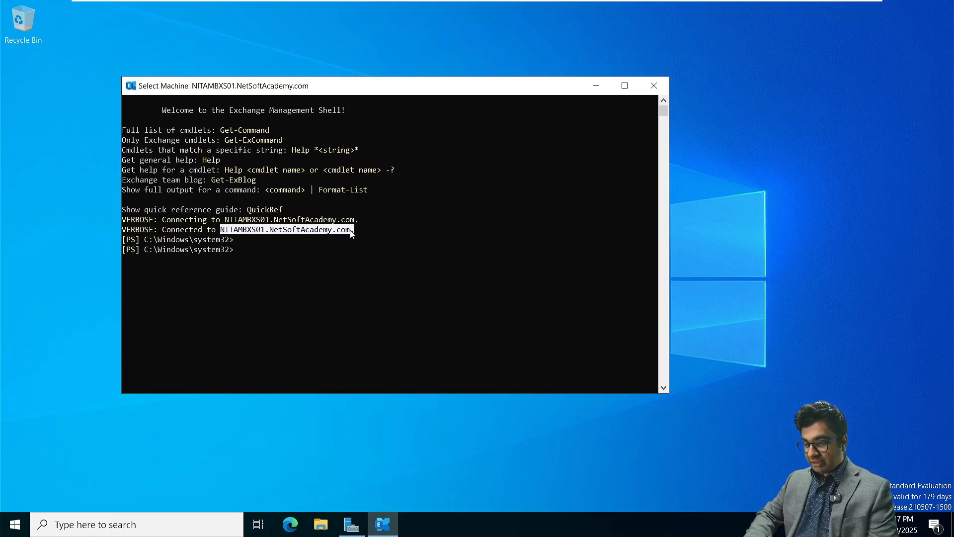
Copy the server FQDN and open a new InPrivate Microsoft Edge window
right_click(349, 231)
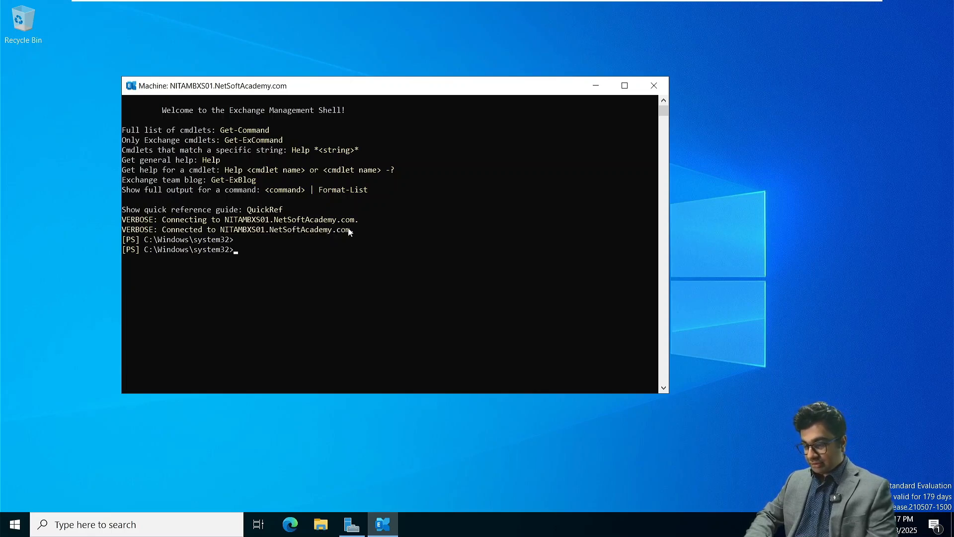
right_click(290, 531)
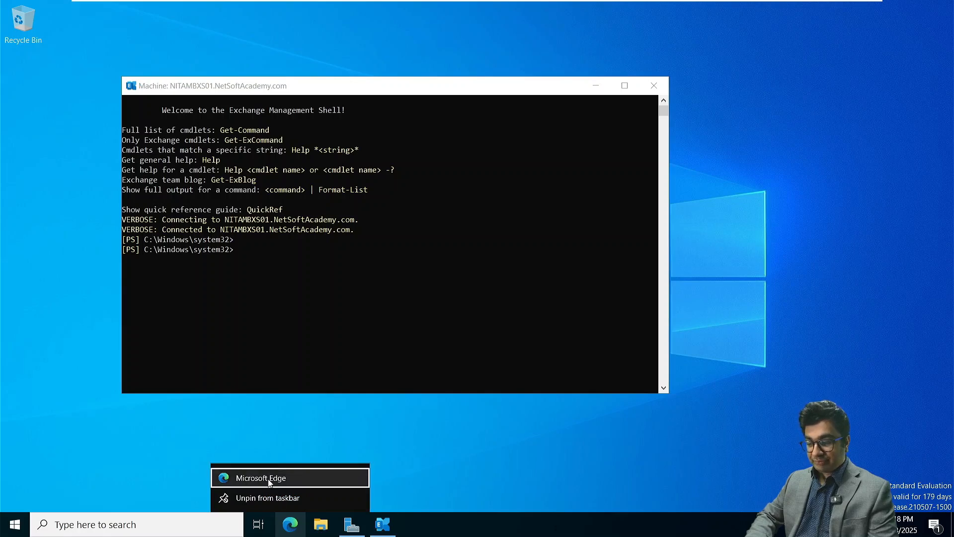
click(295, 531)
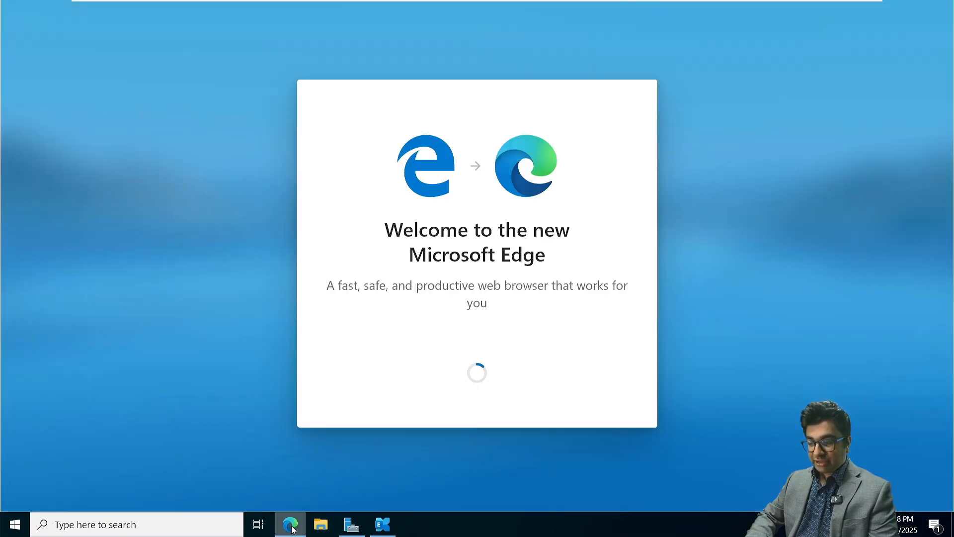
right_click(291, 528)
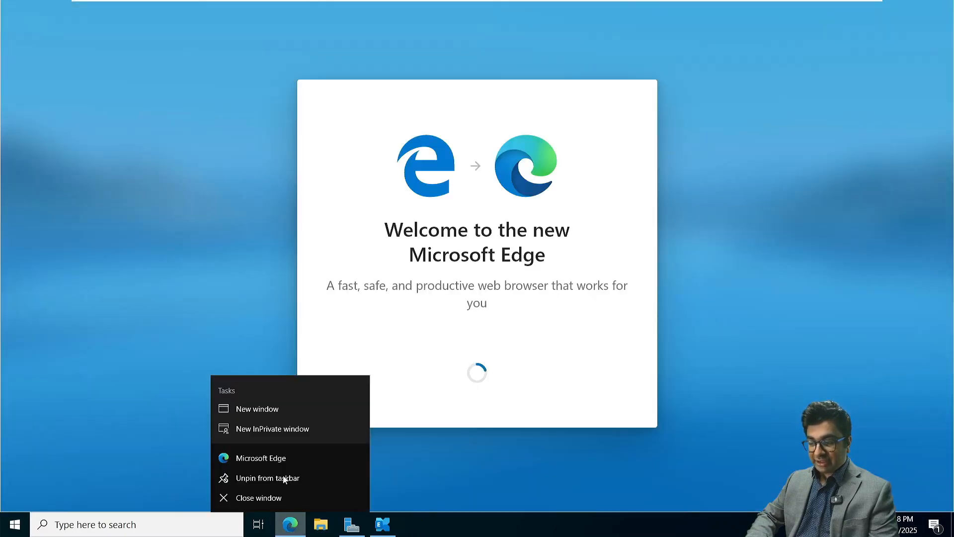
click(272, 429)
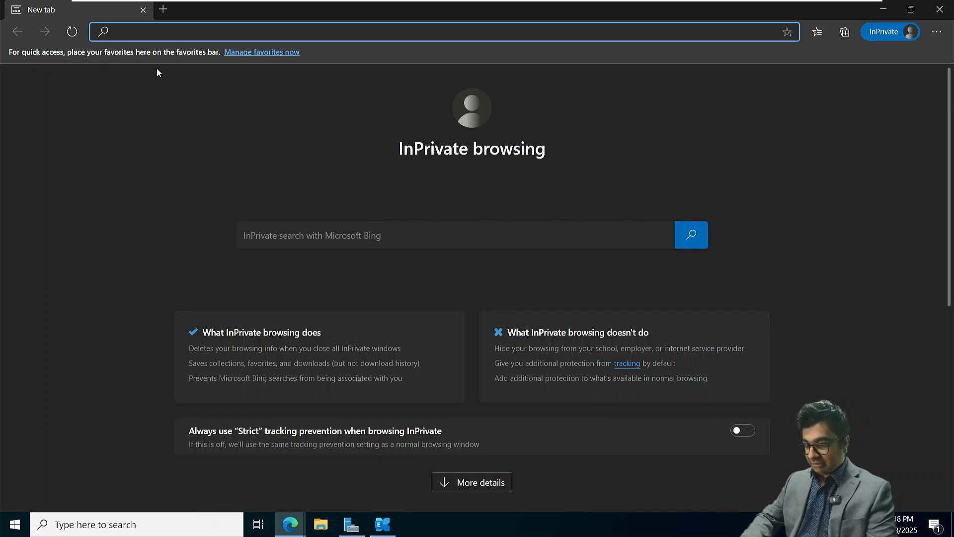
text(htpps)
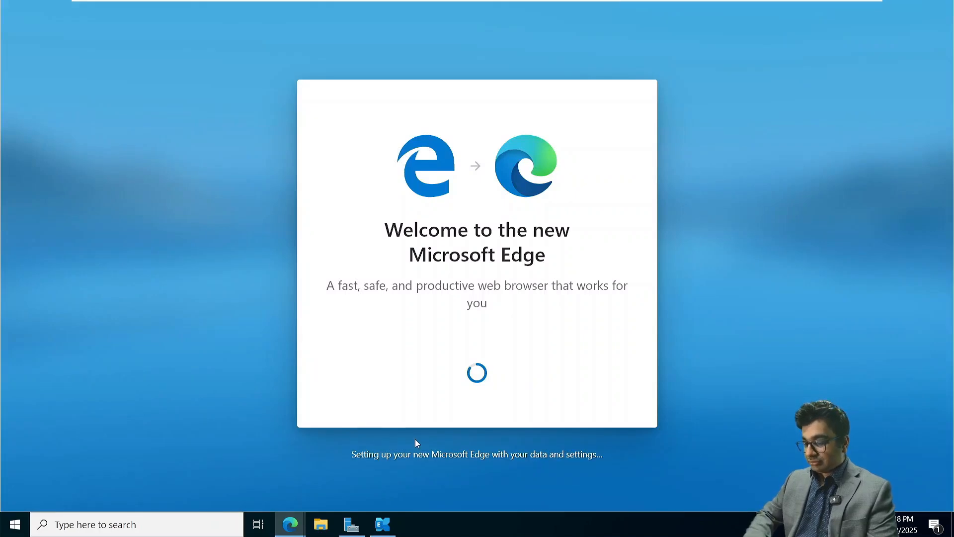
mouse_move(290, 525)
click(343, 463)
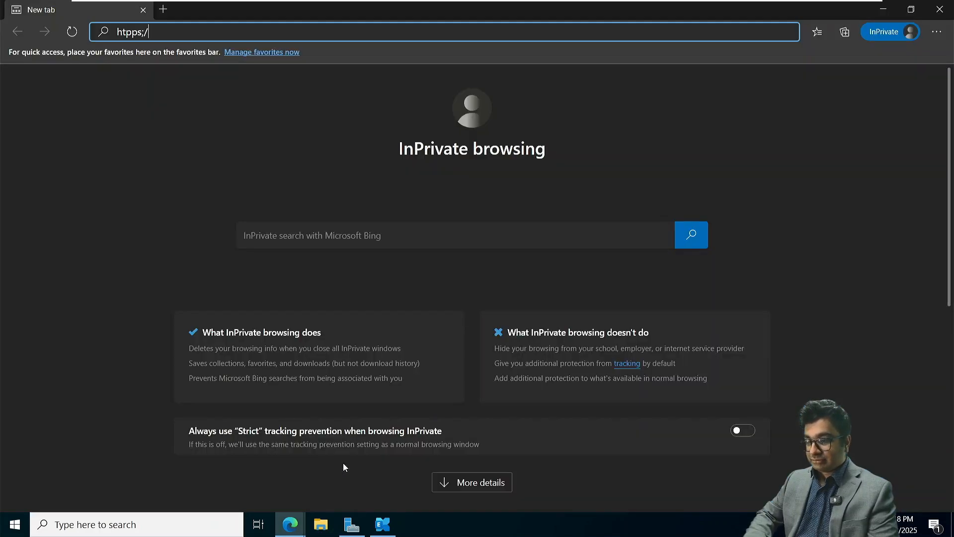
key(BackSpace)
key(BackSpace)
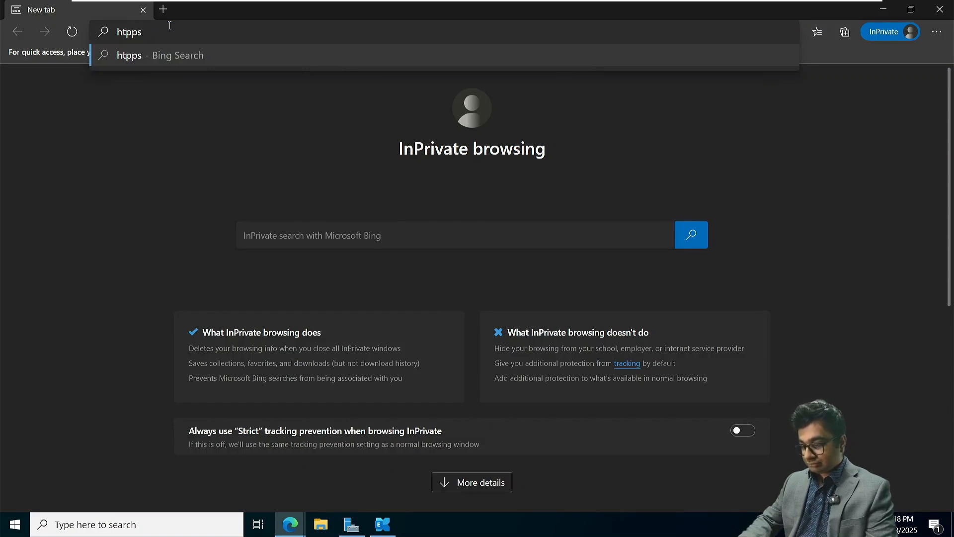
text(://)
key(ctrl+v)
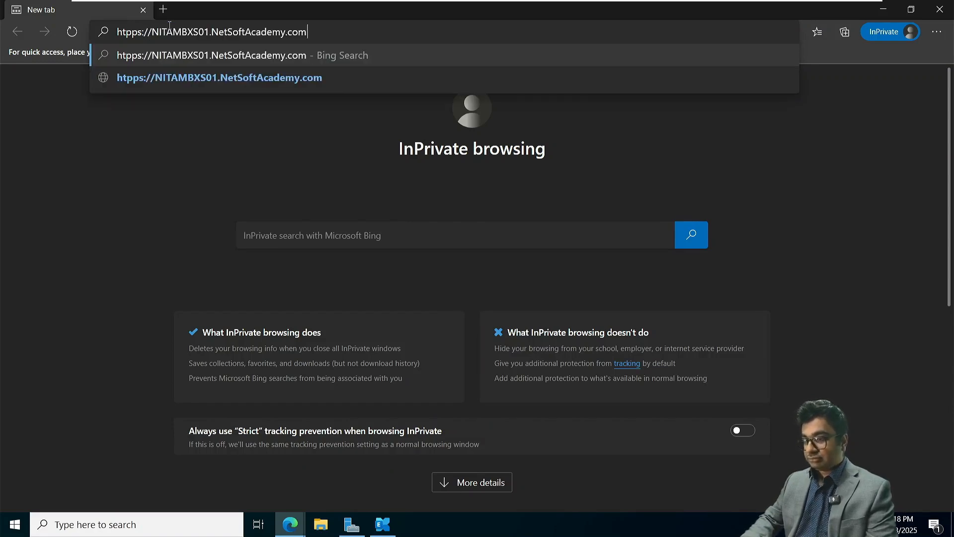
text(/ex)
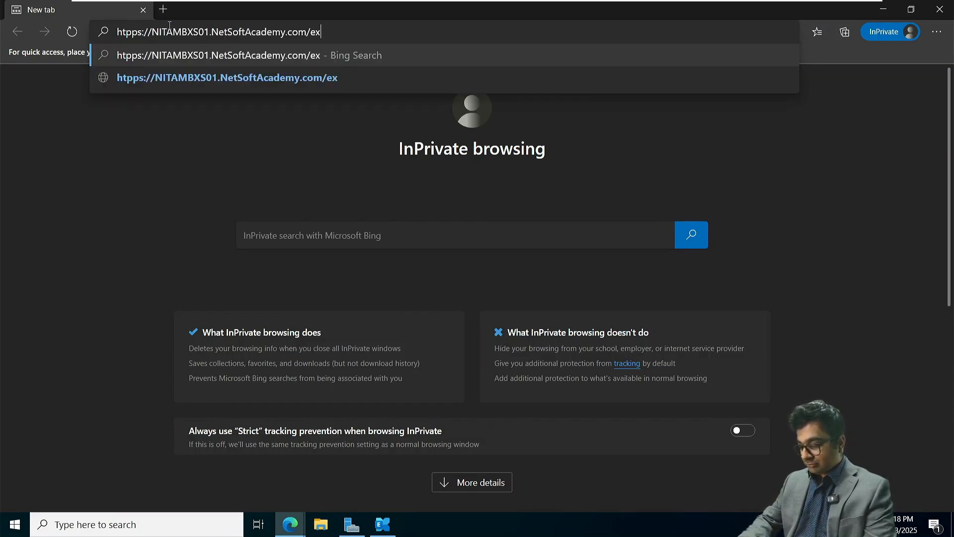
key(BackSpace)
text(cp/)
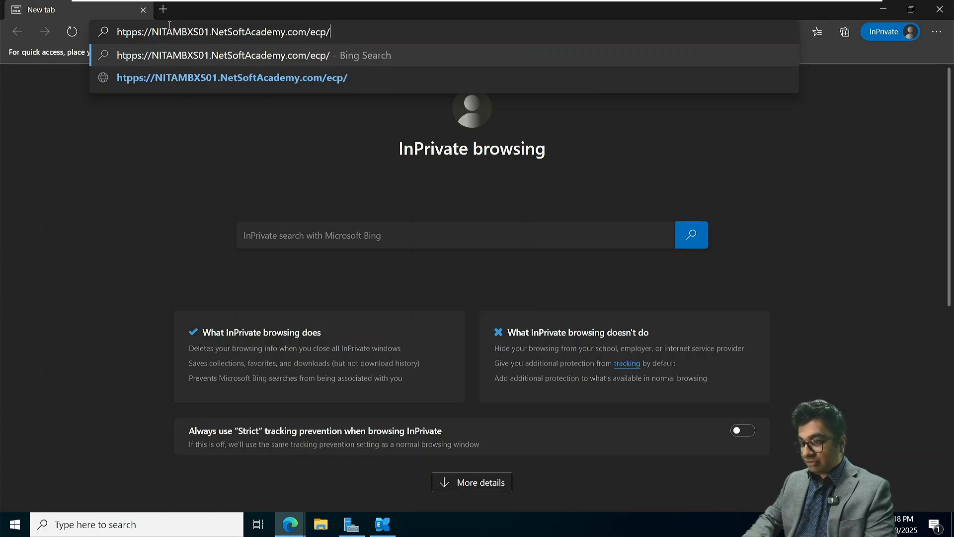
key(Return)
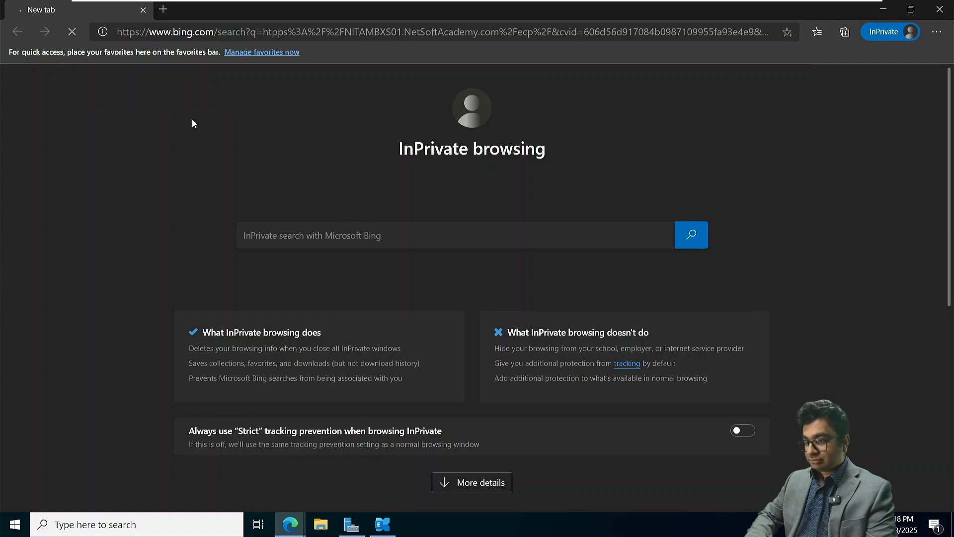
click(14, 524)
mouse_move(16, 379)
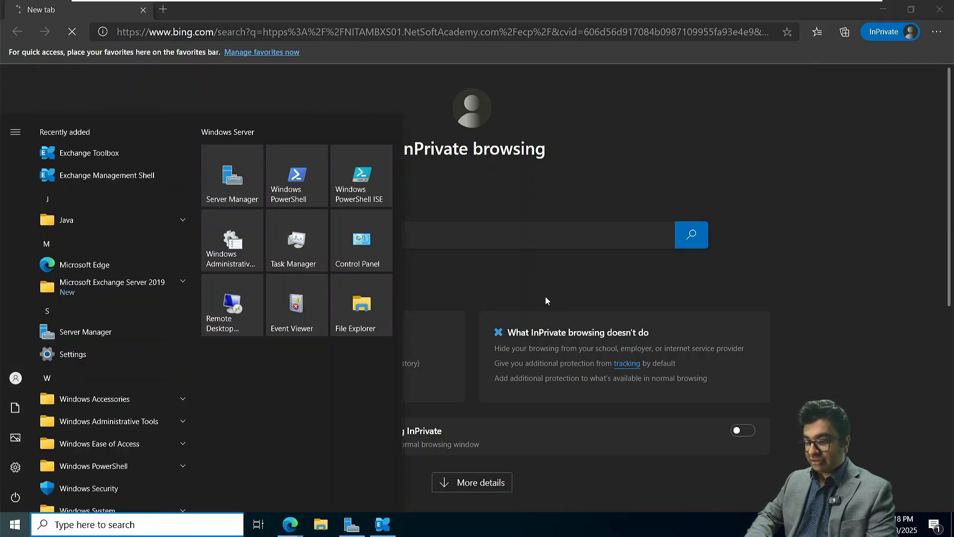
click(543, 157)
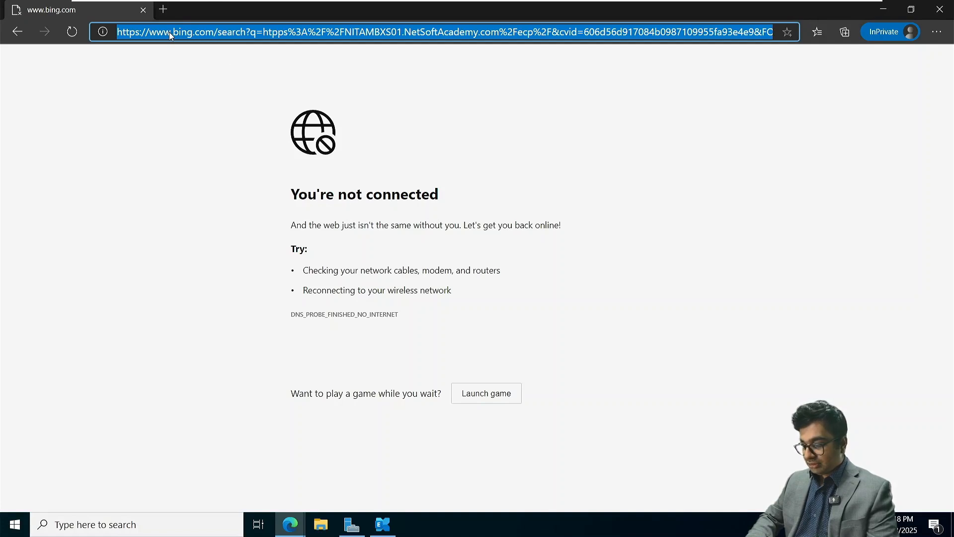
text(httpsa)
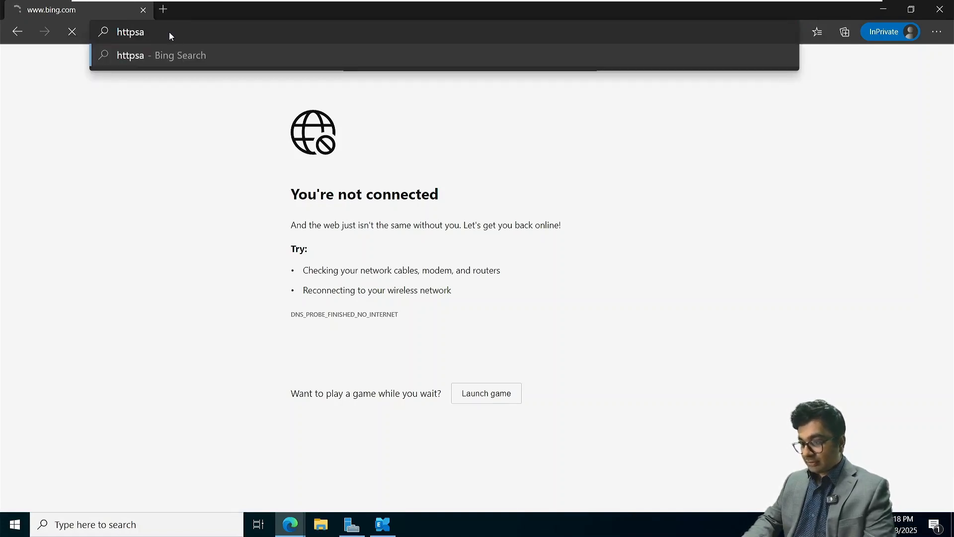
key(BackSpace)
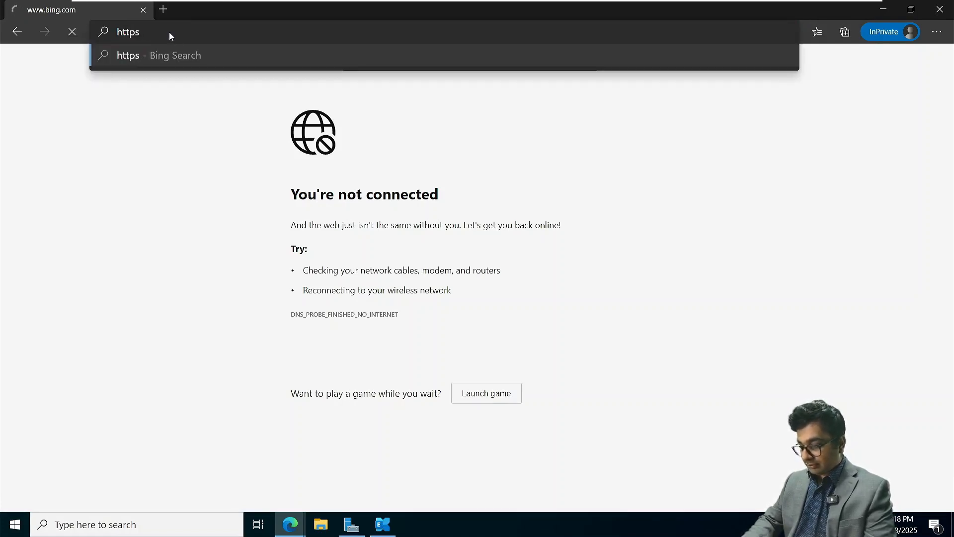
text(://)
text(NITAMBXS01.NetSoftAcademy.com)
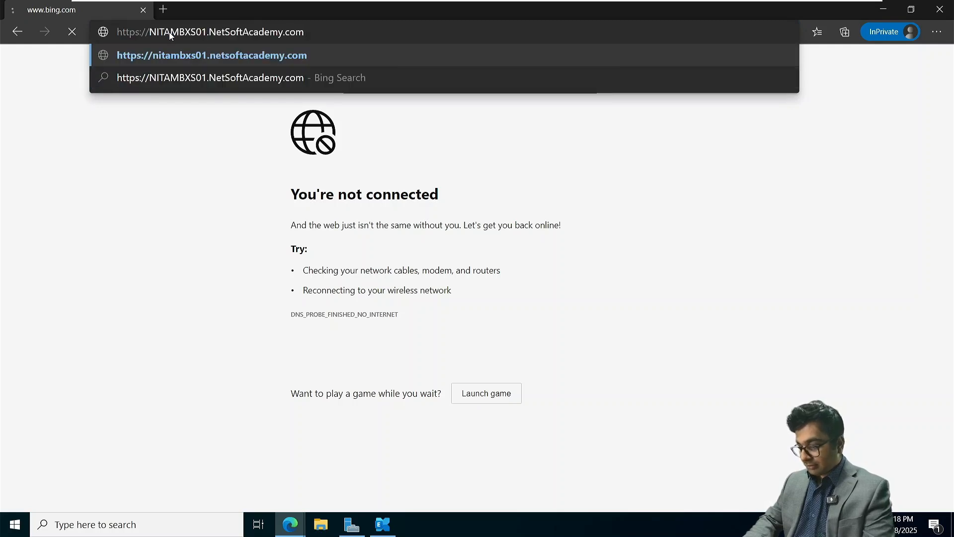
text(/ecp/)
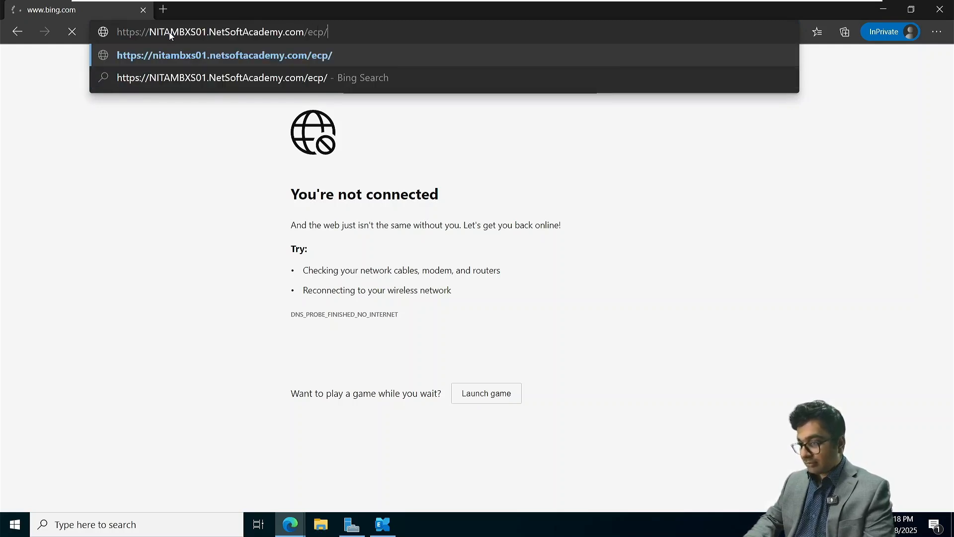
key(Return)
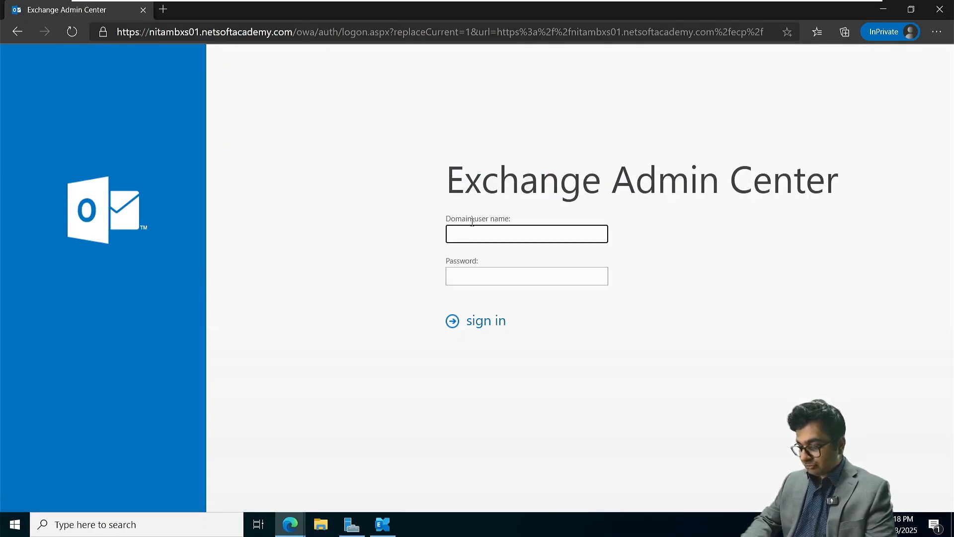
Sign in to the admin center as NETSOFTACADEMY\Administrator with the account password
text(NET)
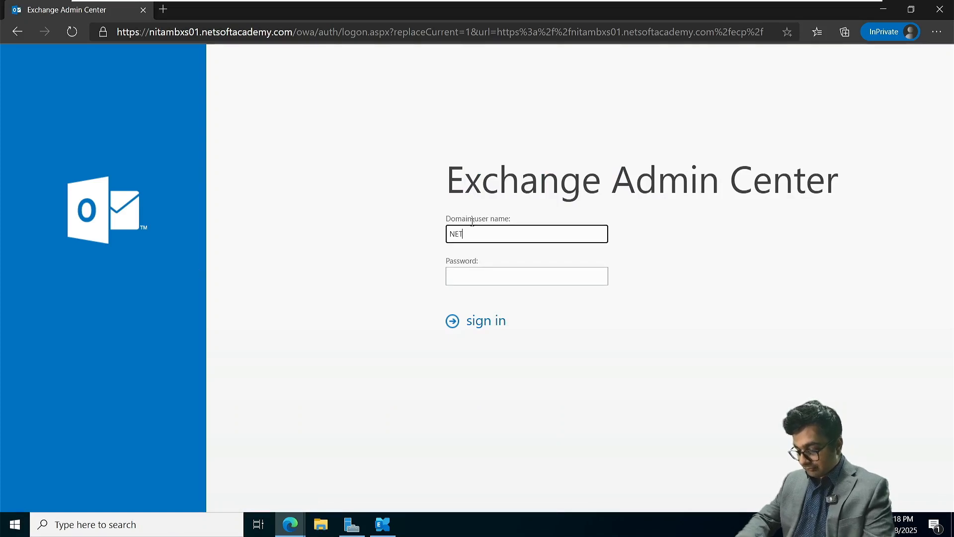
text(SOFTACADEMY)
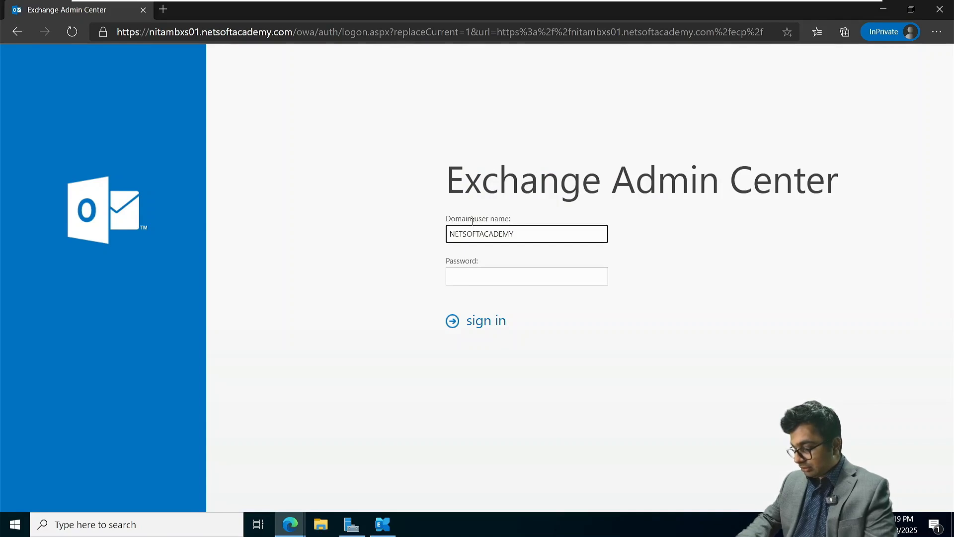
text(\Administra)
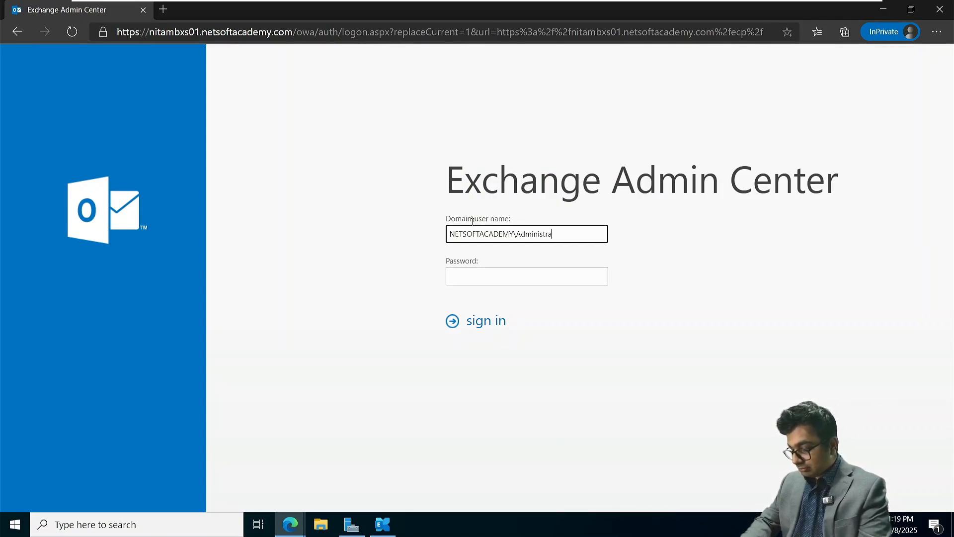
text(tor)
key(Tab)
text(•••)
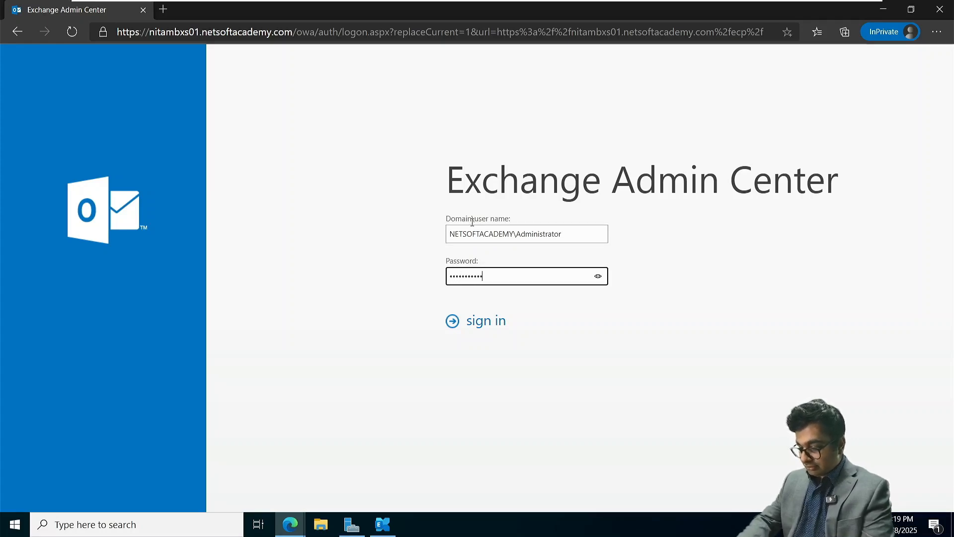
key(Return)
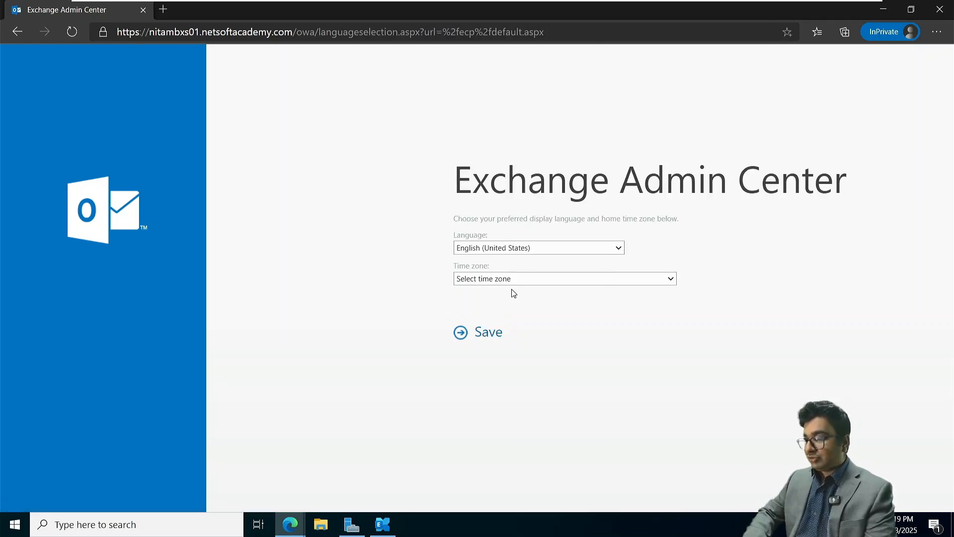
Set the time zone to (UTC-05:00) Eastern Time, save, and sign in again
click(503, 279)
scroll(522, 467, down, 2)
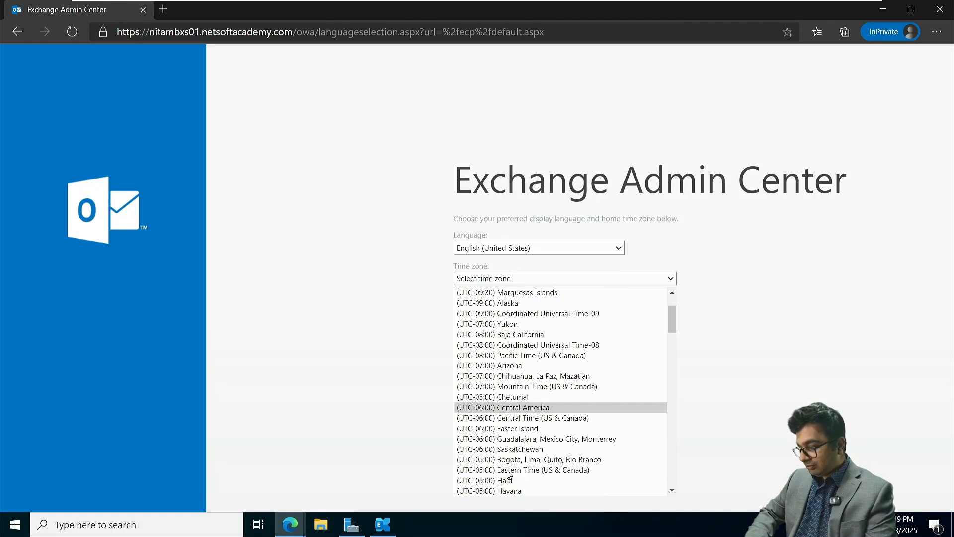
click(524, 470)
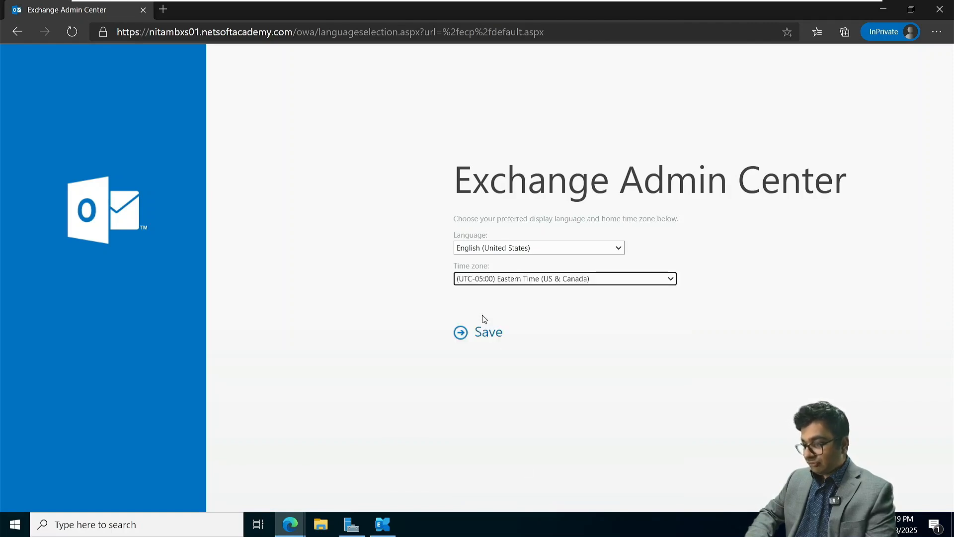
click(483, 331)
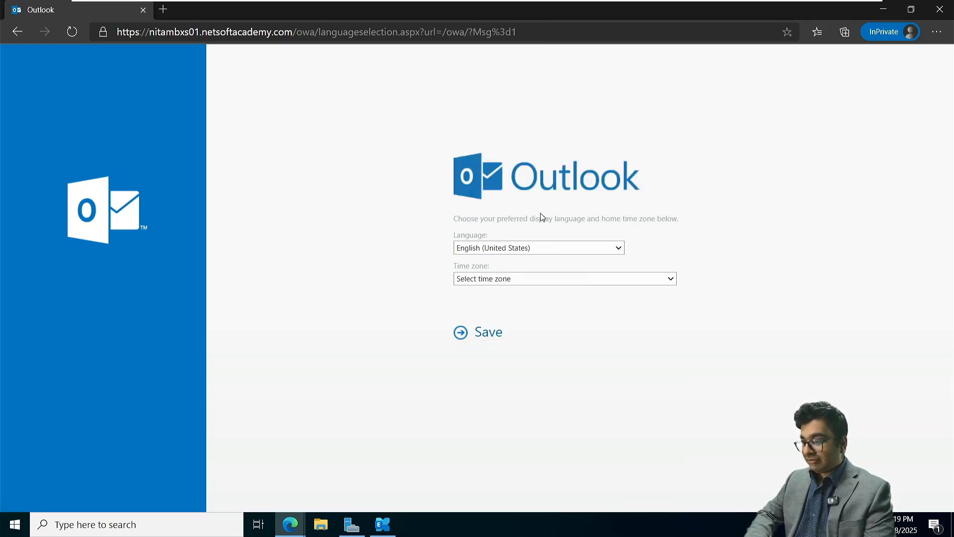
click(15, 32)
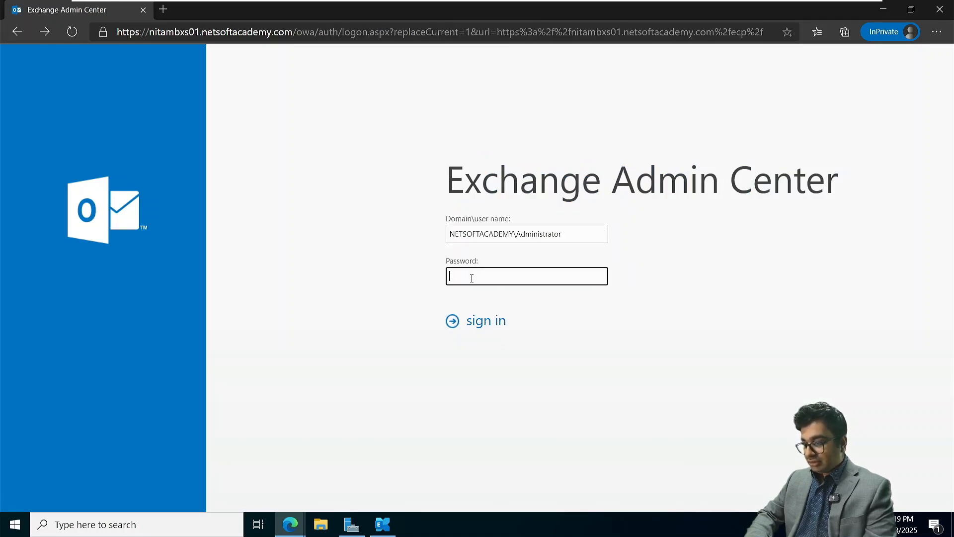
text(P)
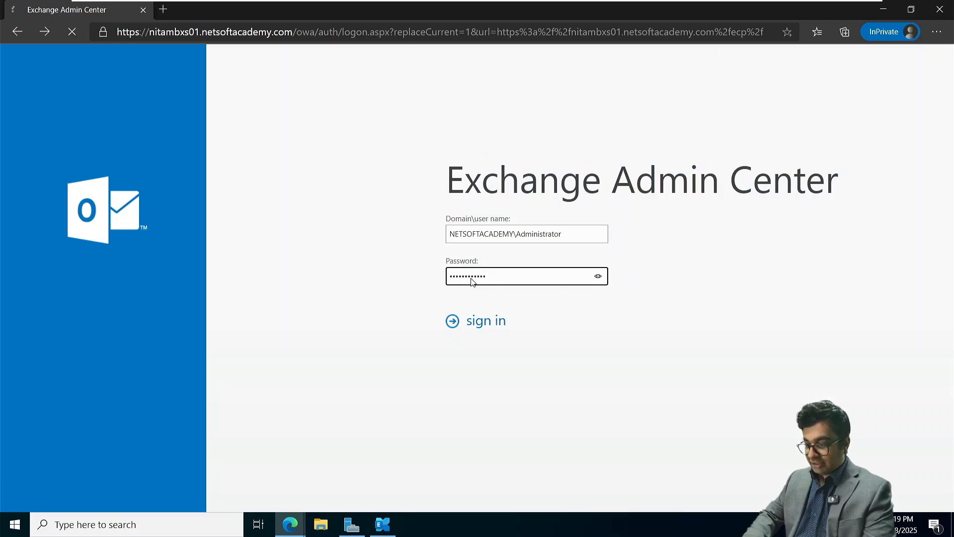
click(481, 326)
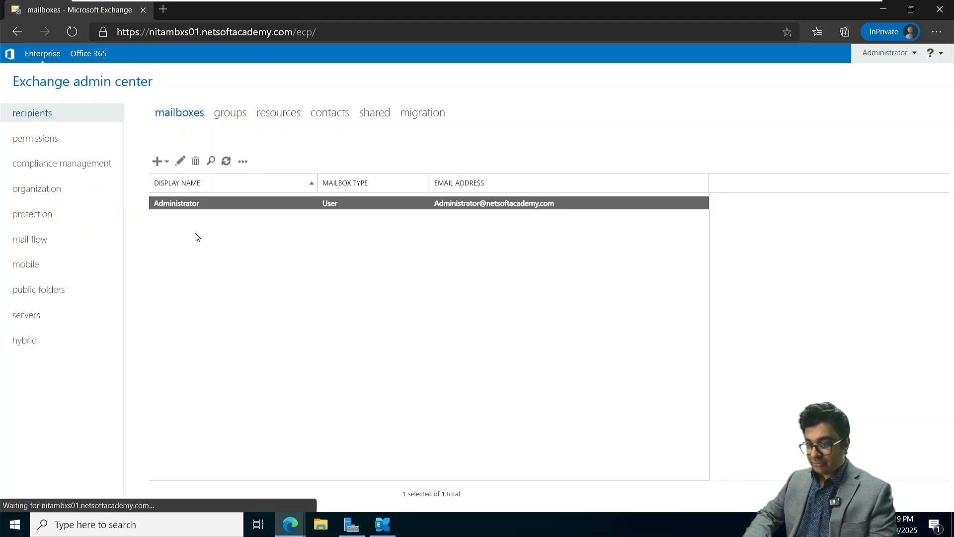
Start a new user mailbox for a new user, enter the display name, and choose the Toronto OU
click(158, 162)
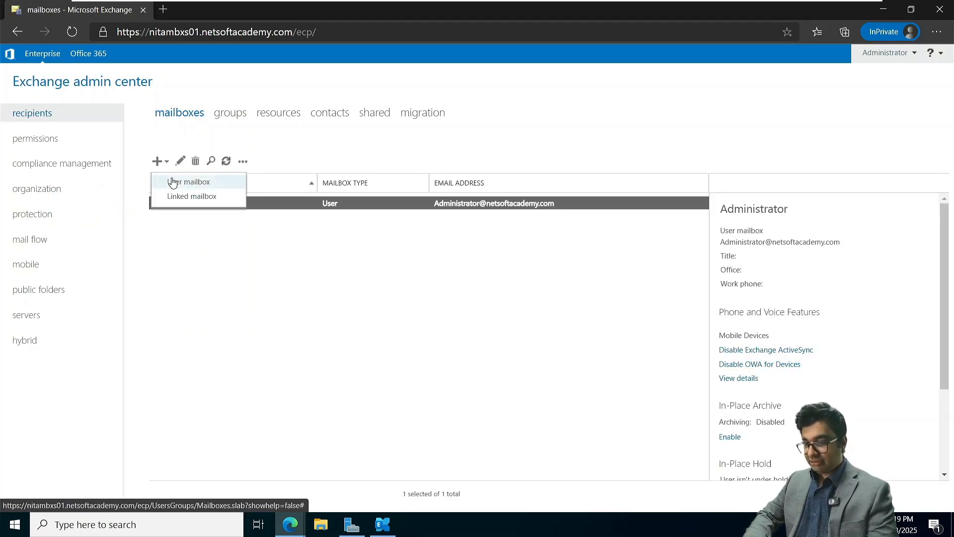
click(172, 181)
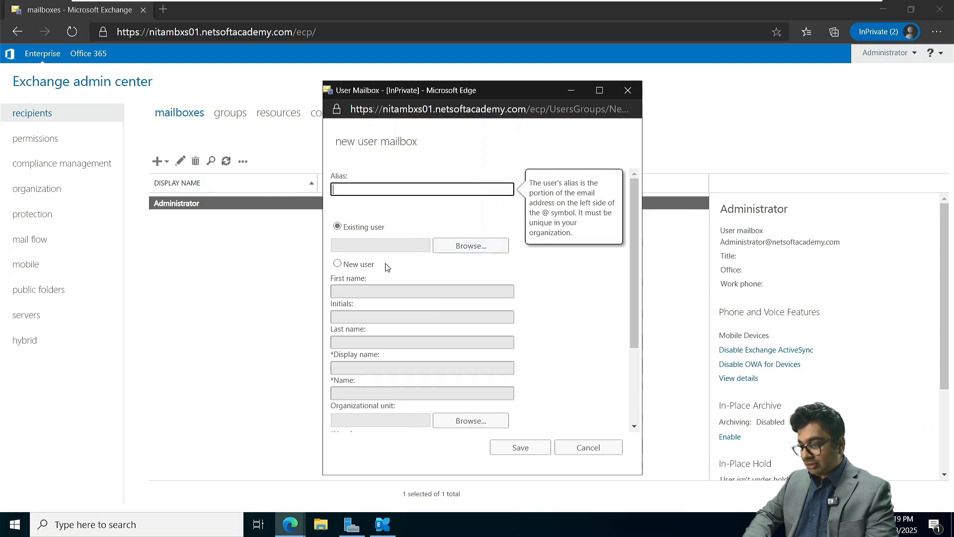
click(340, 269)
scroll(366, 366, down, 1)
click(354, 326)
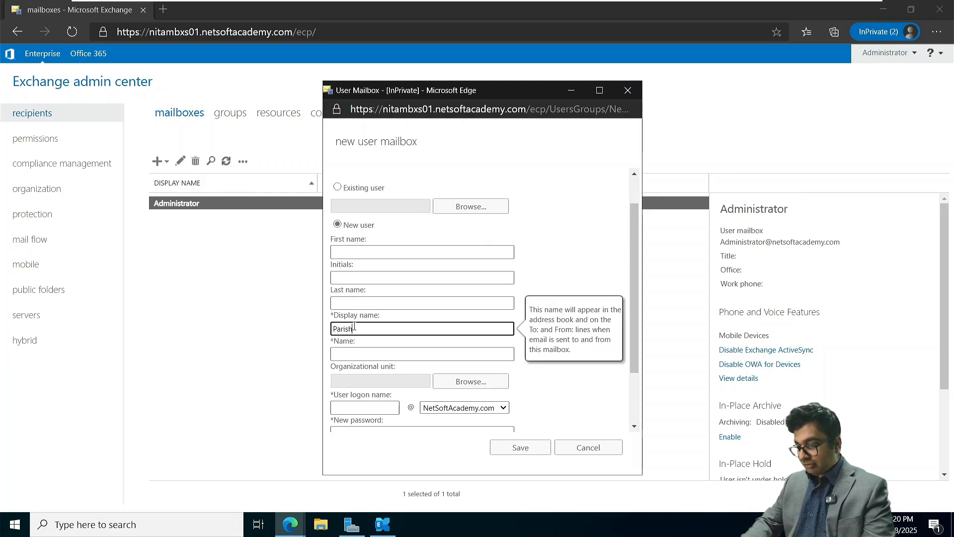
text(Paris Hilt)
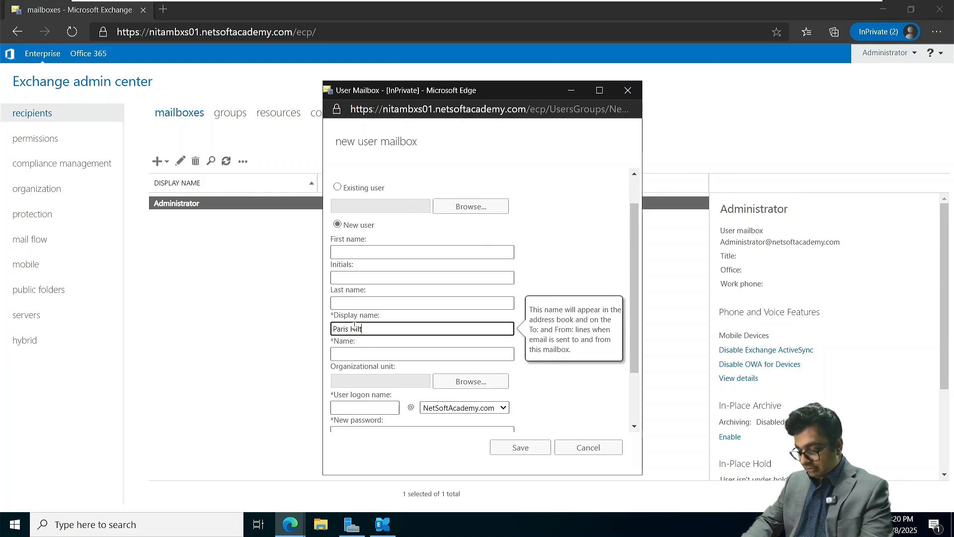
text(on)
key(Tab)
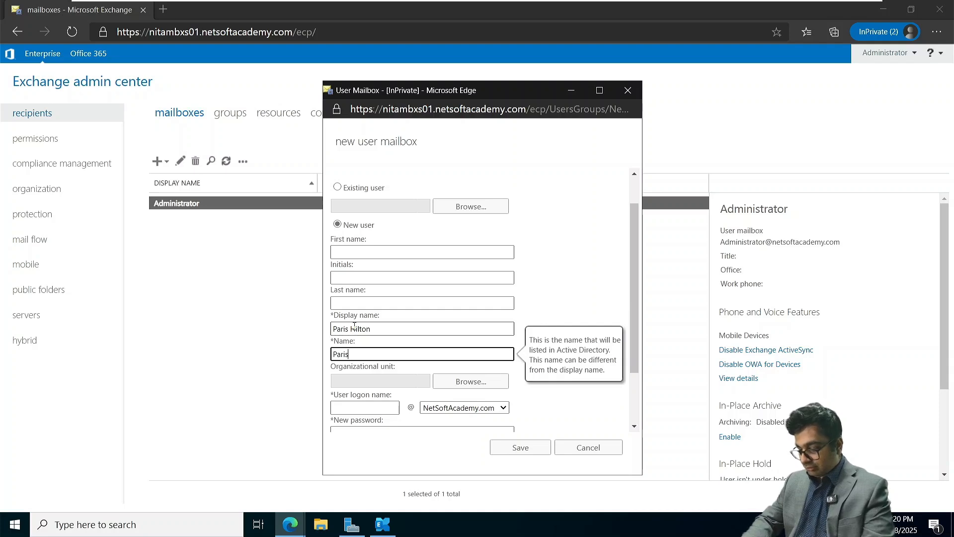
key(Tab)
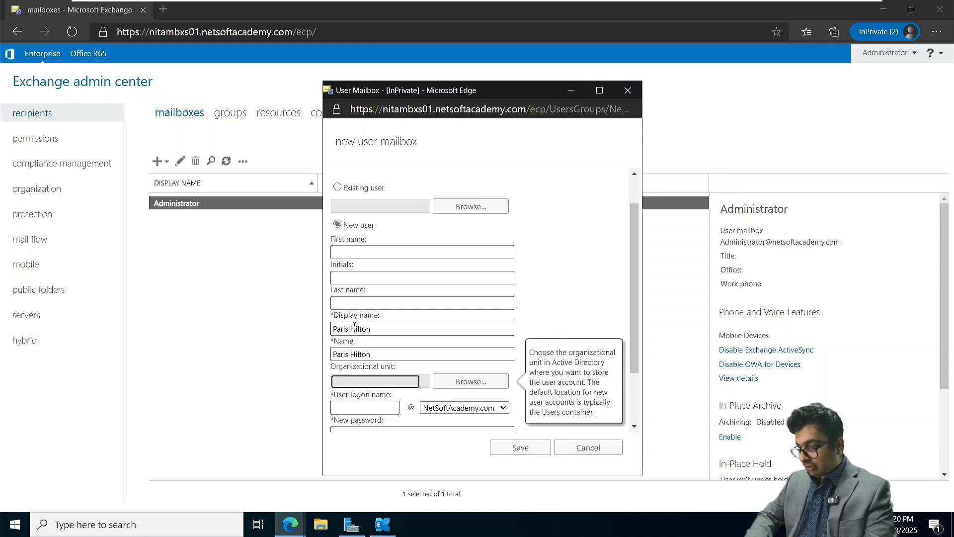
click(475, 381)
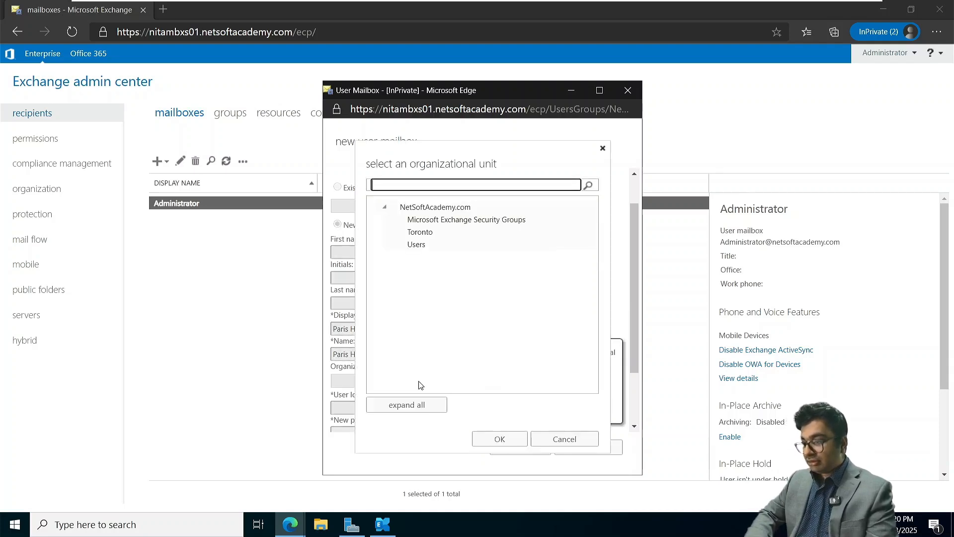
click(415, 232)
click(500, 438)
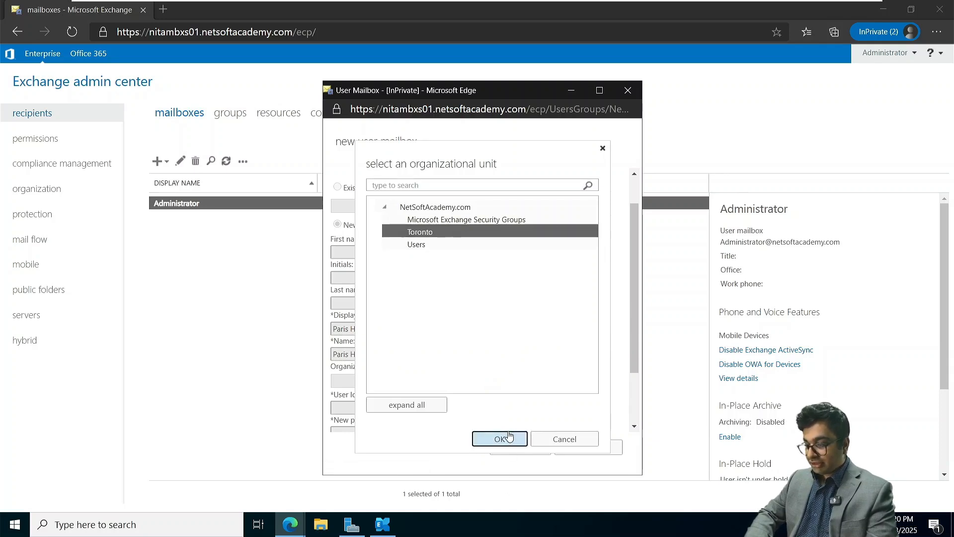
Enter the user logon name and password, then save the mailbox
scroll(377, 318, down, 2)
click(350, 337)
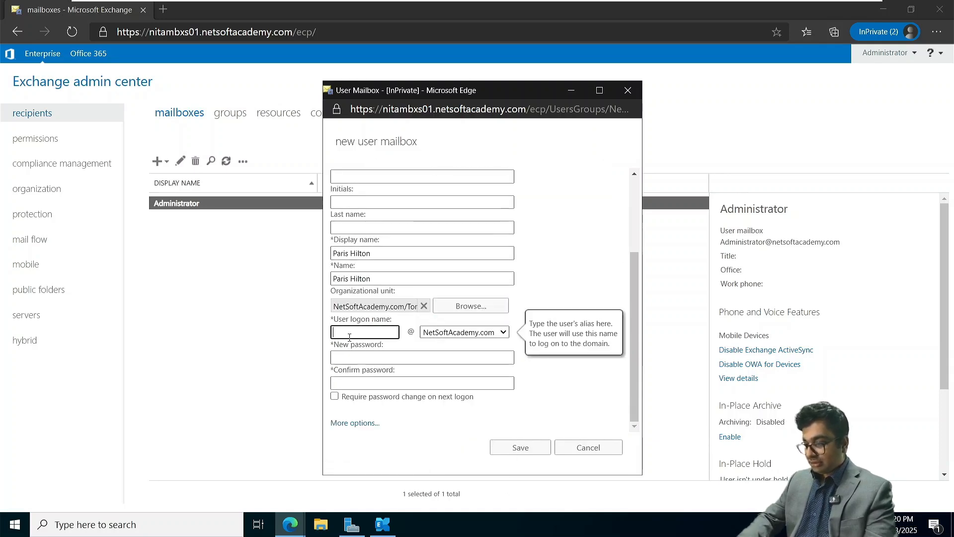
text(philton)
key(Tab)
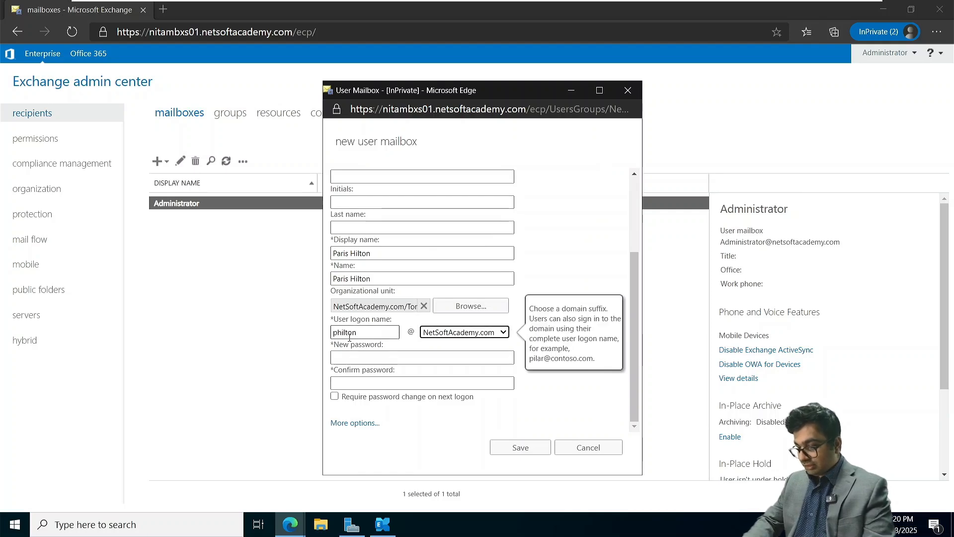
click(355, 357)
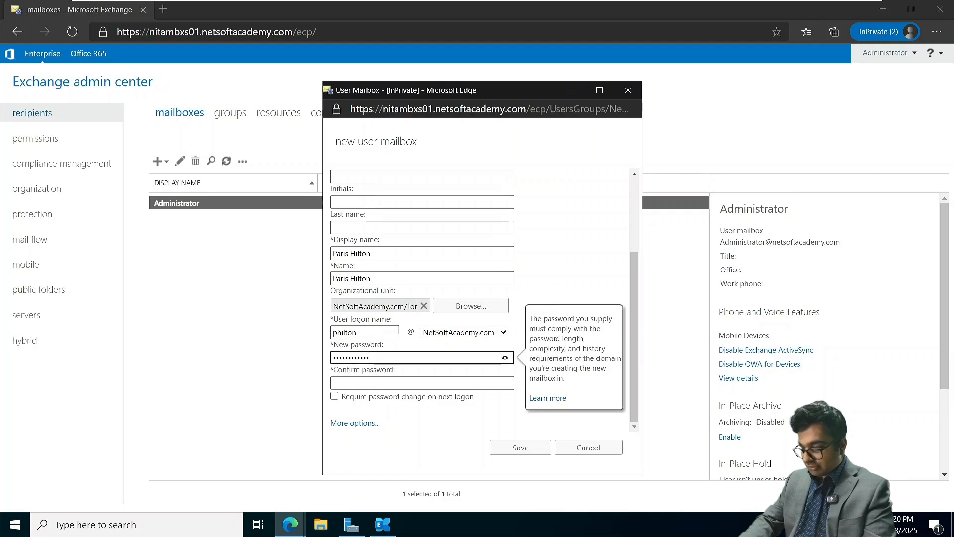
key(Tab)
key(Tab)
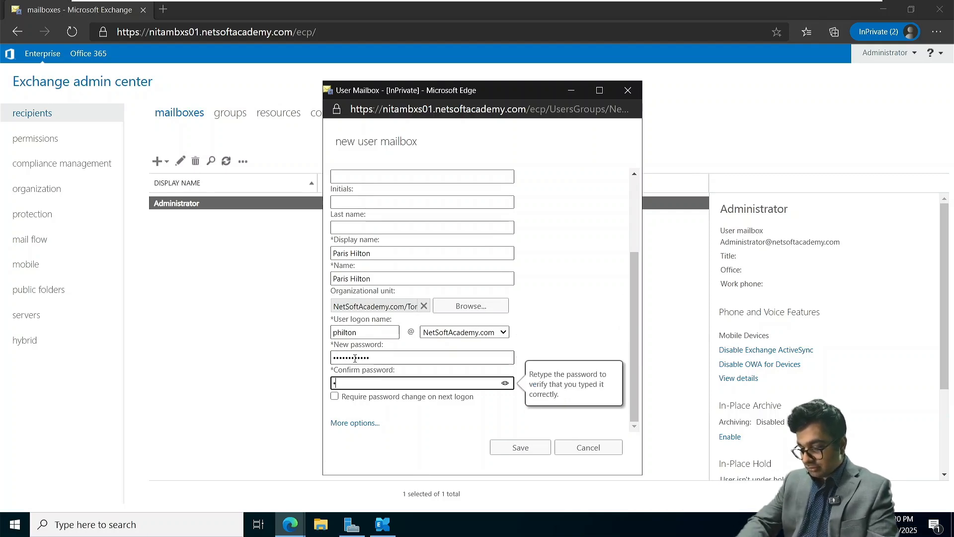
text(••••••••••••)
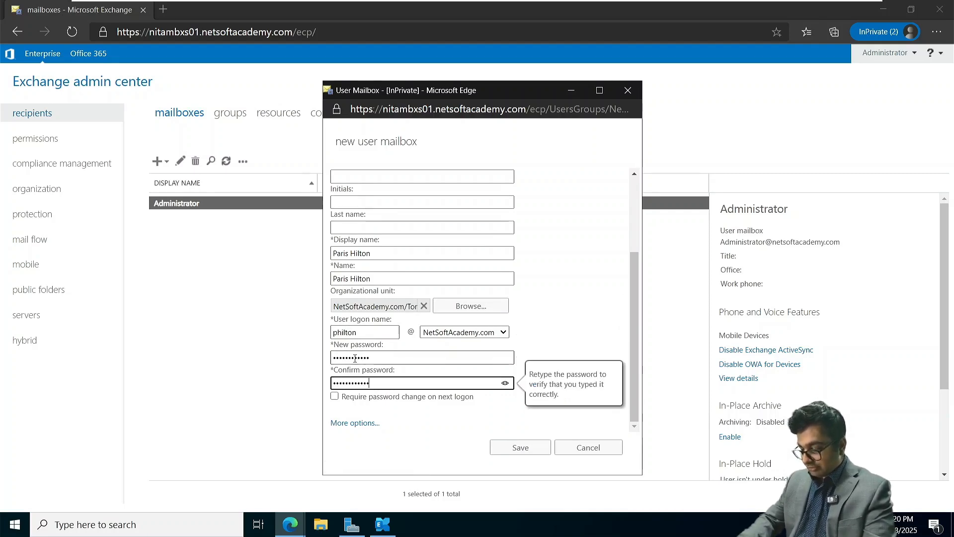
key(Return)
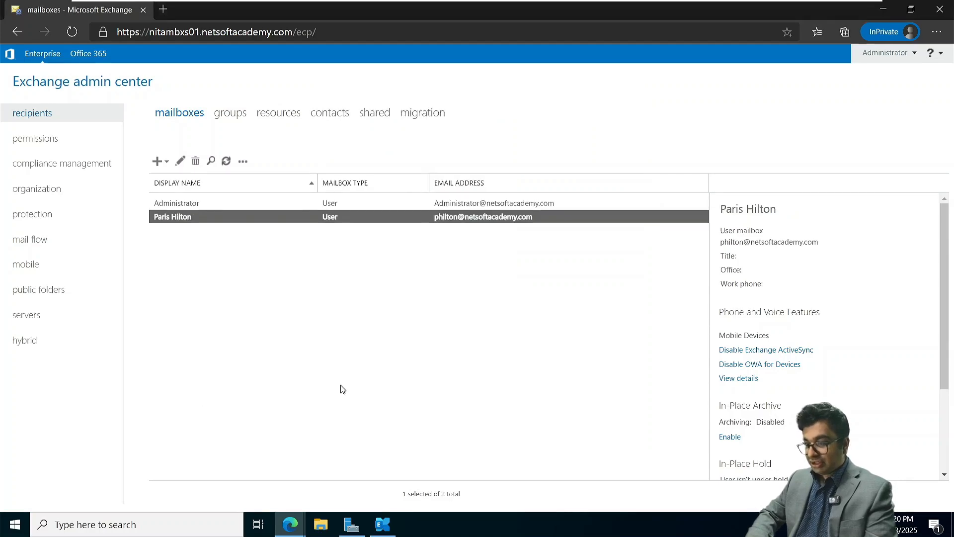
Open Active Directory Users and Computers at the NetSoftAcademy.com Toronto OU
click(353, 525)
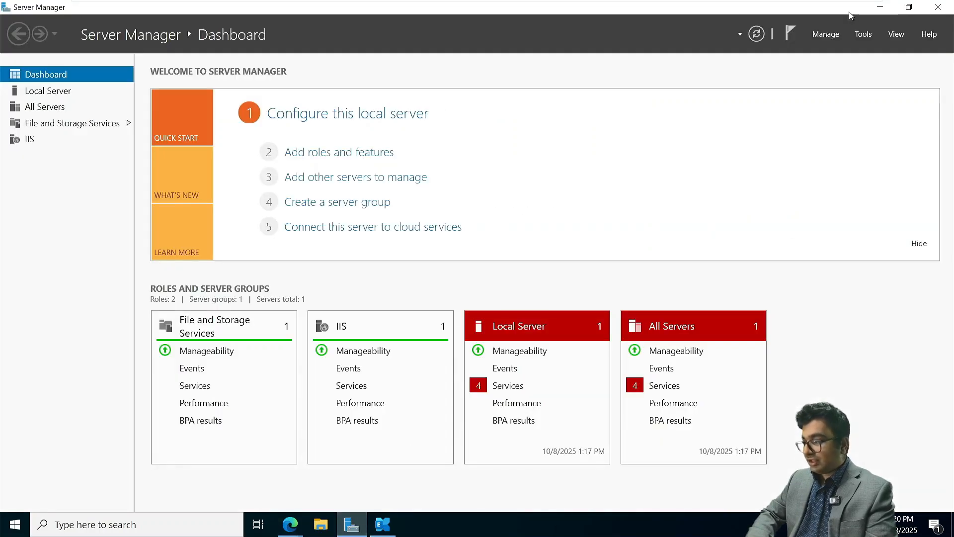
click(869, 35)
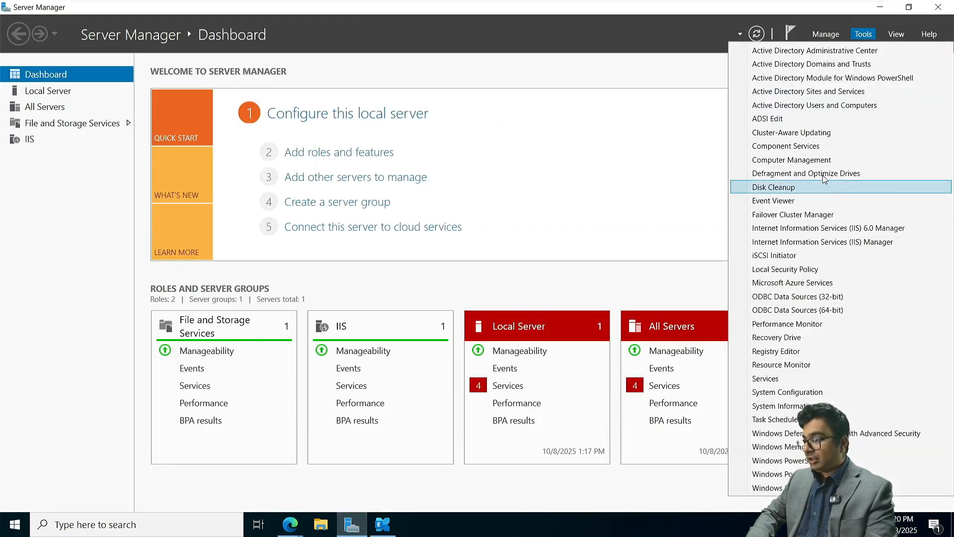
click(800, 104)
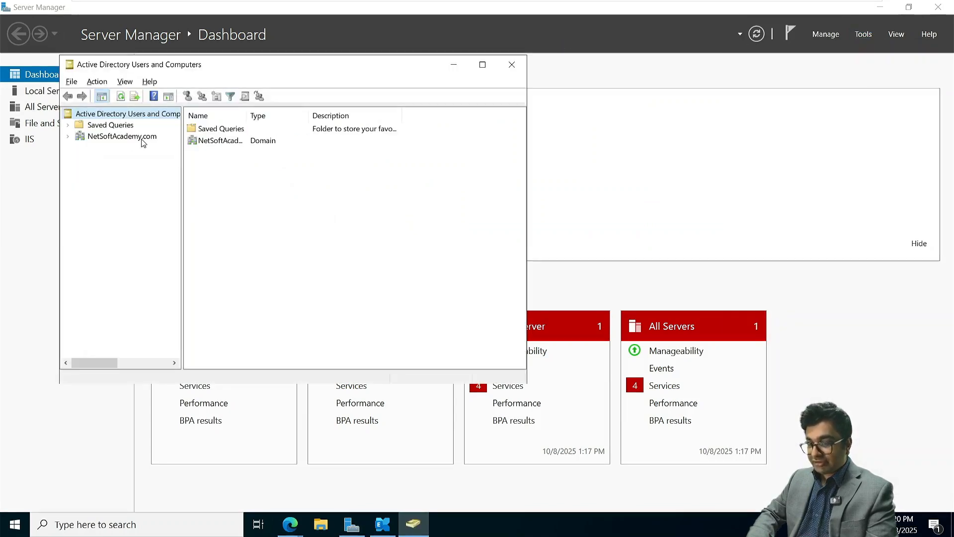
click(132, 140)
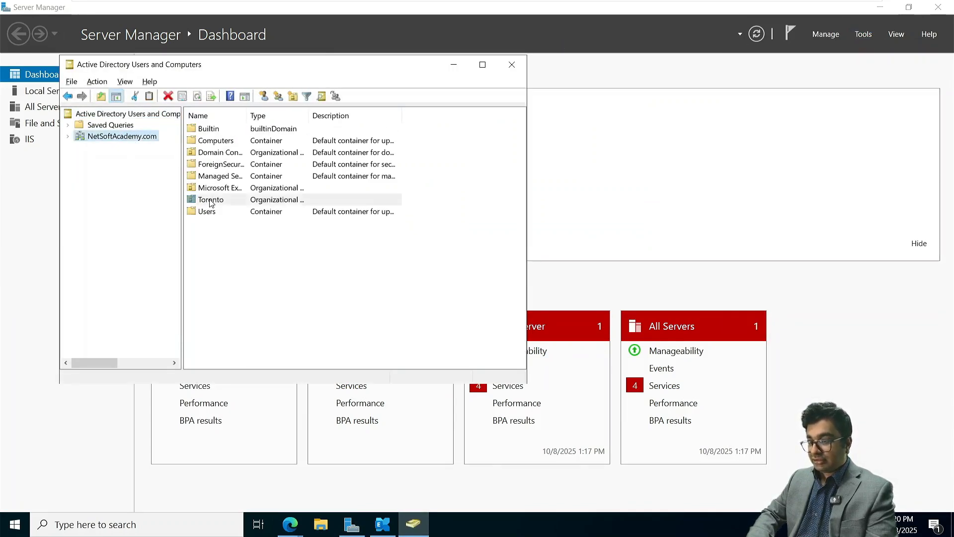
double_click(211, 200)
Create a Toronto user with full and logon names and a never-expiring password
click(235, 96)
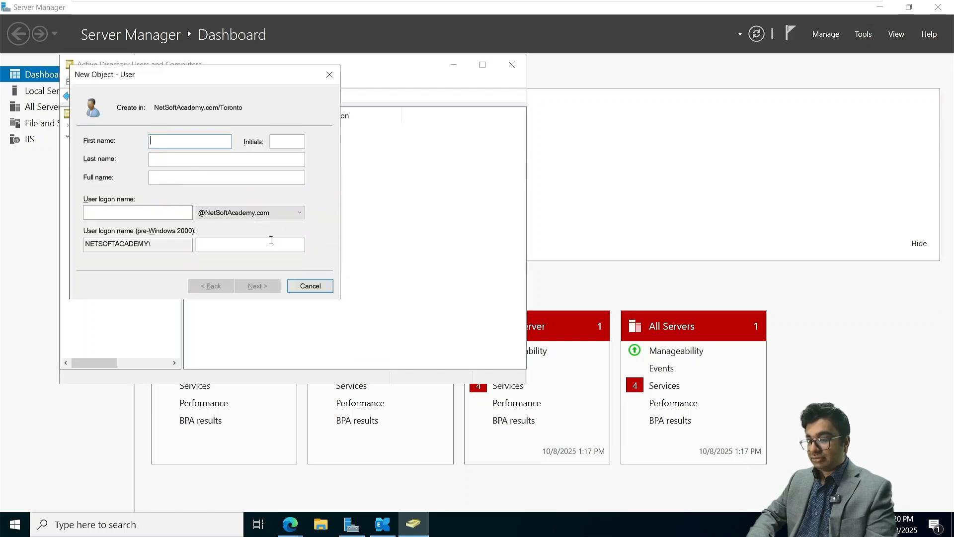
click(196, 179)
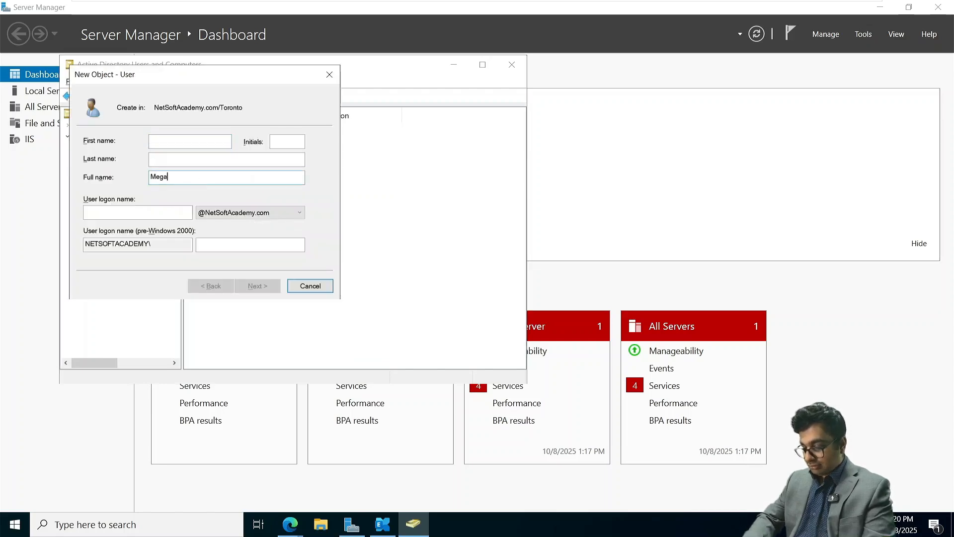
text(Megan fox)
key(Tab)
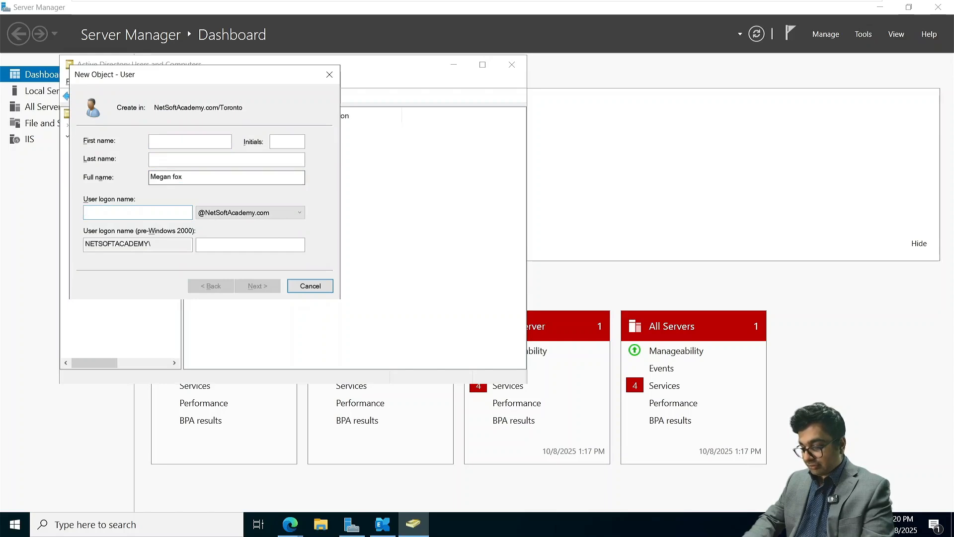
text(mfox)
key(Return)
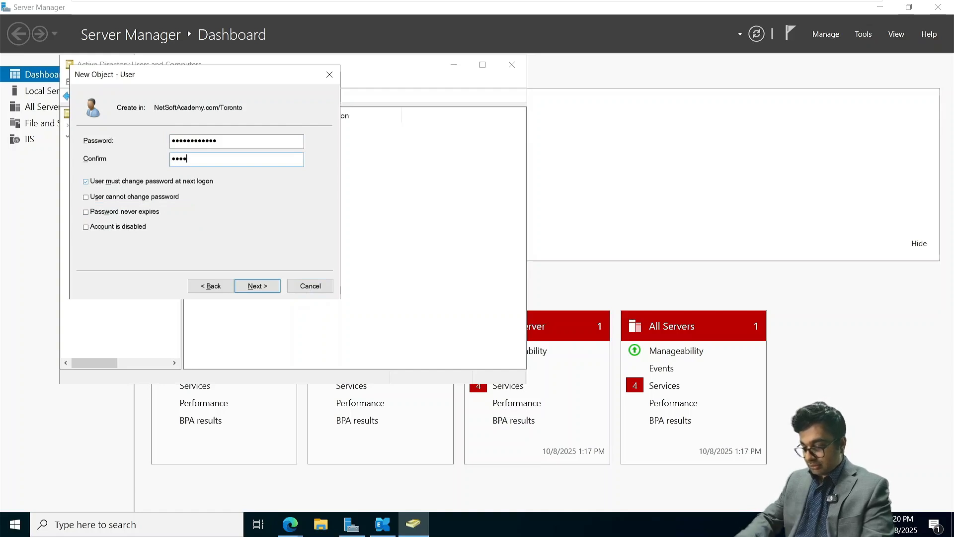
text(23)
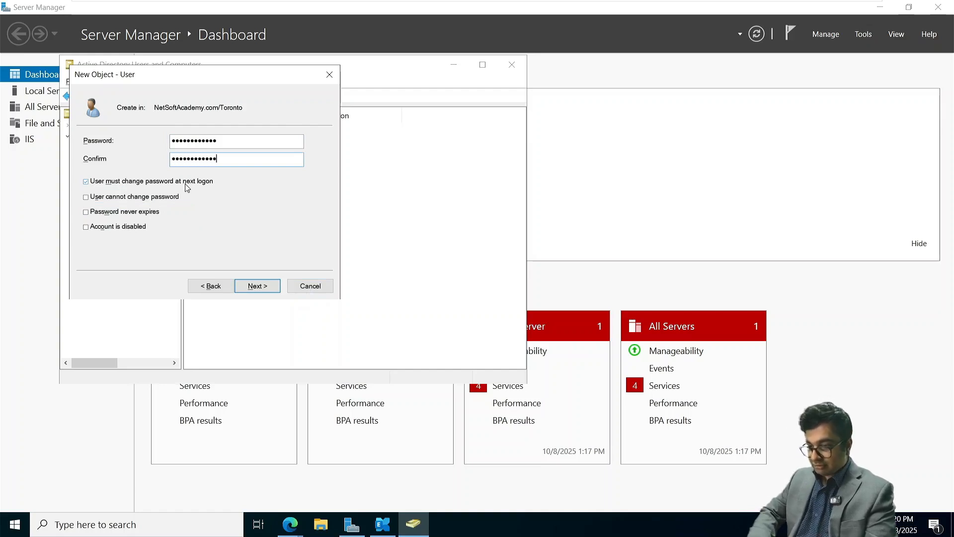
key(Tab)
click(86, 212)
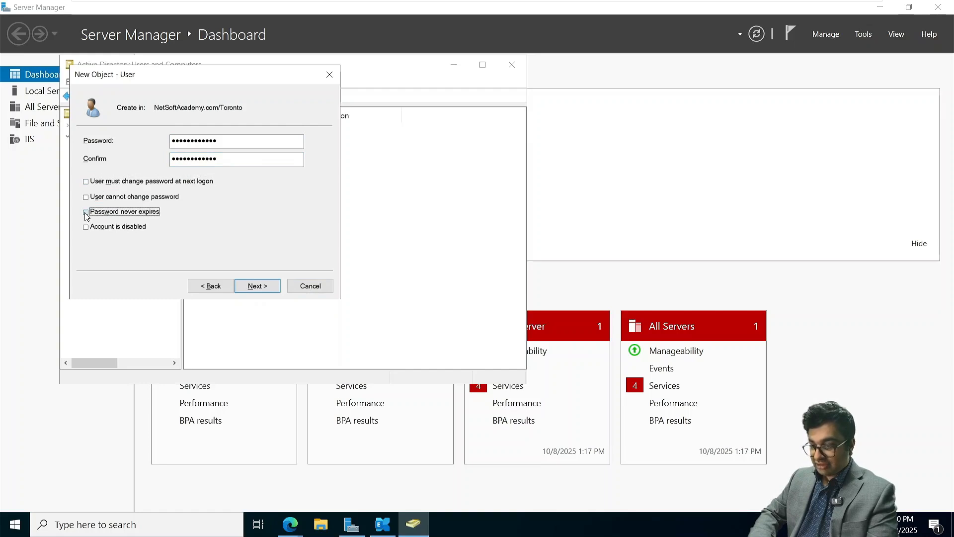
click(257, 286)
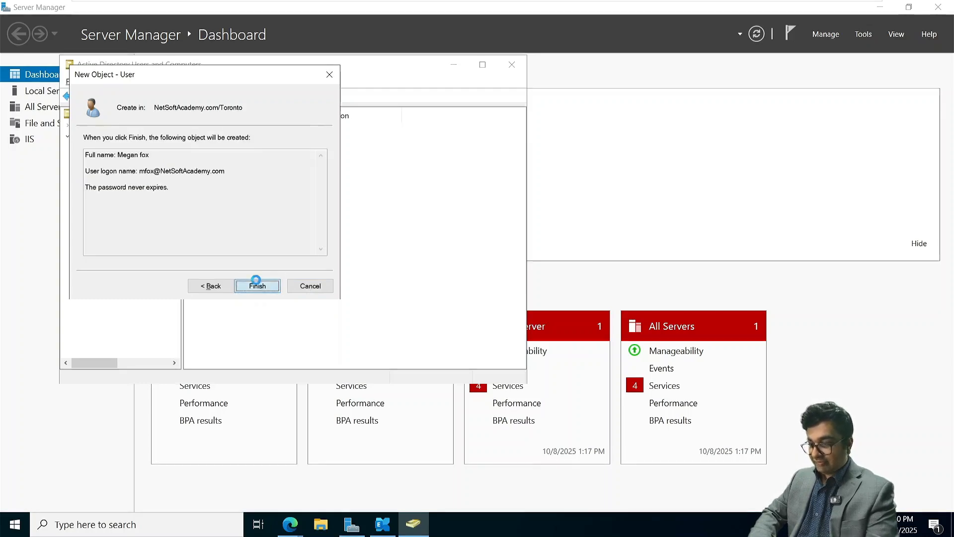
click(253, 286)
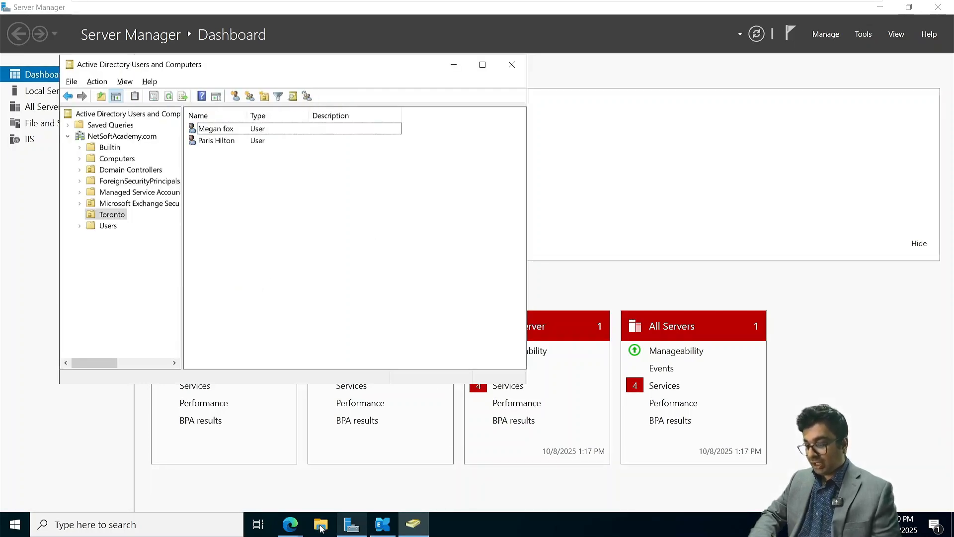
Create a user mailbox for the existing new Toronto user, then view the Exchange servers list
mouse_move(301, 524)
click(355, 478)
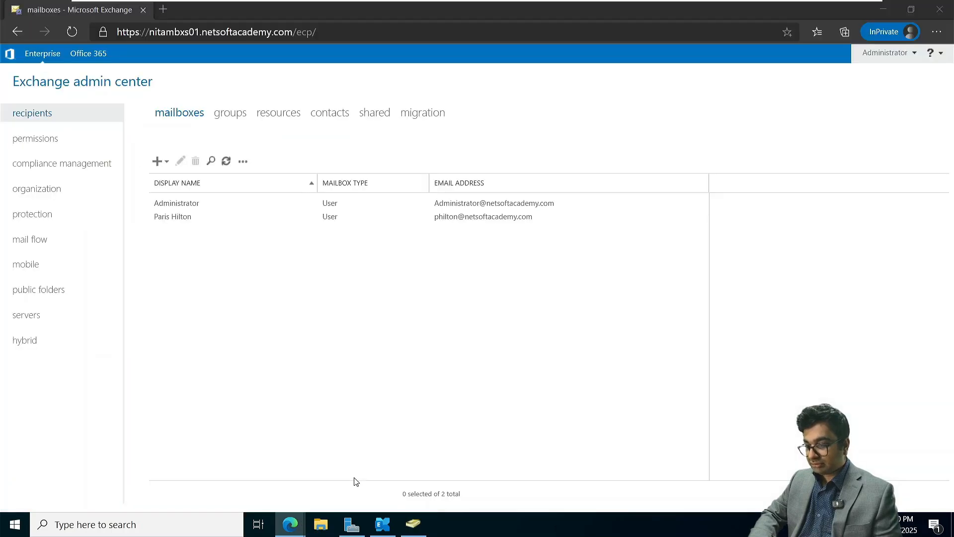
click(158, 167)
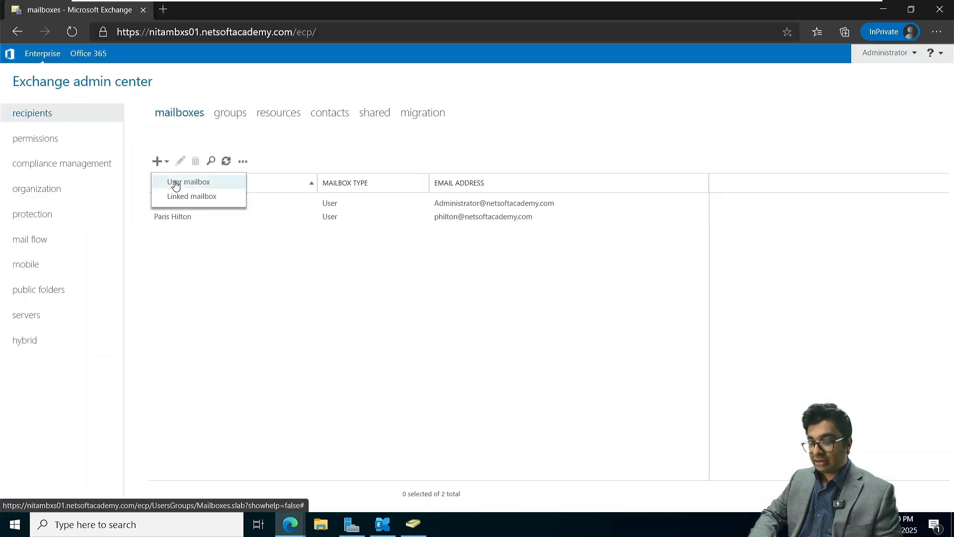
click(174, 183)
click(466, 245)
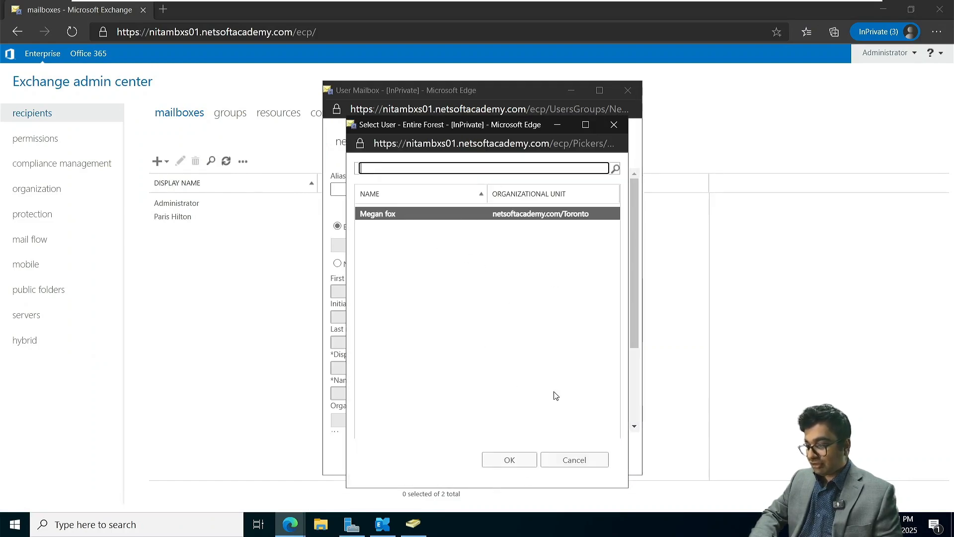
click(509, 462)
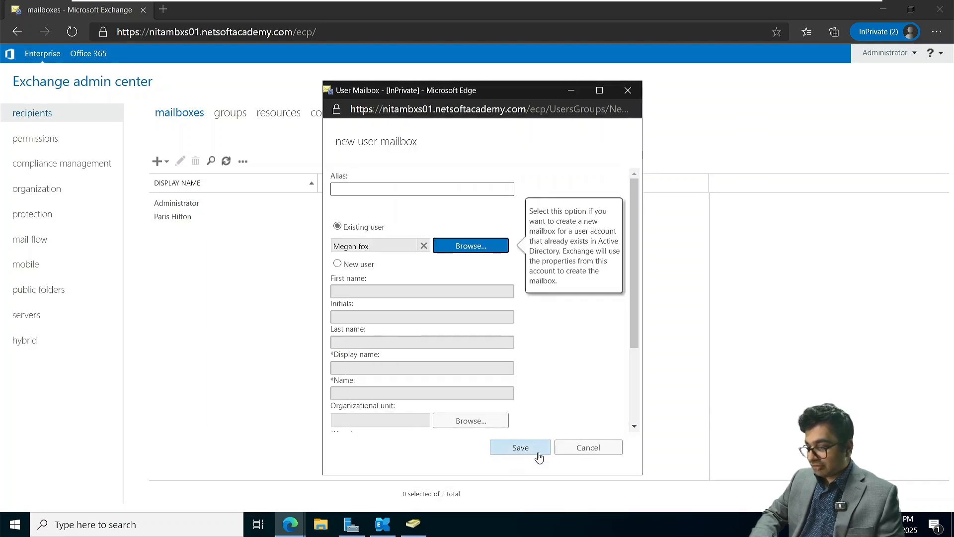
click(520, 448)
click(277, 255)
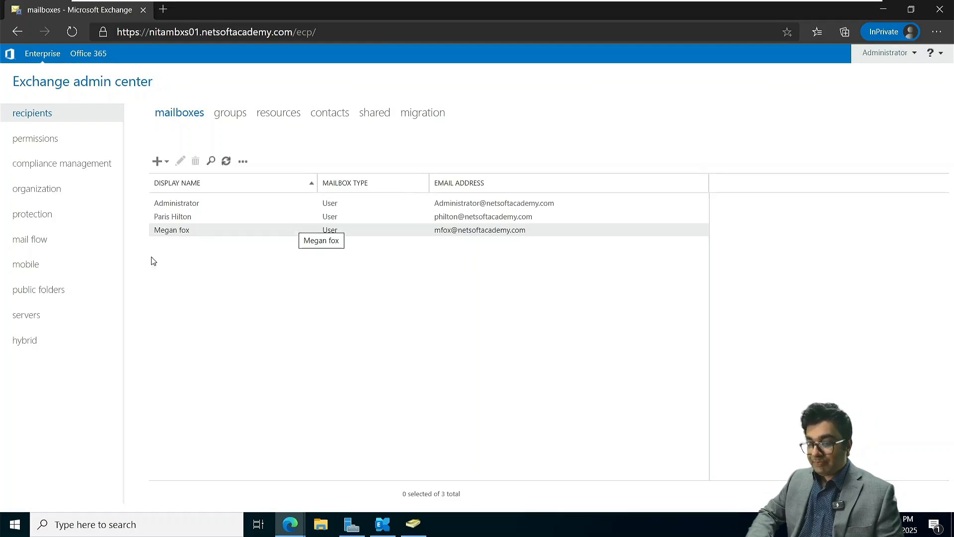
click(32, 315)
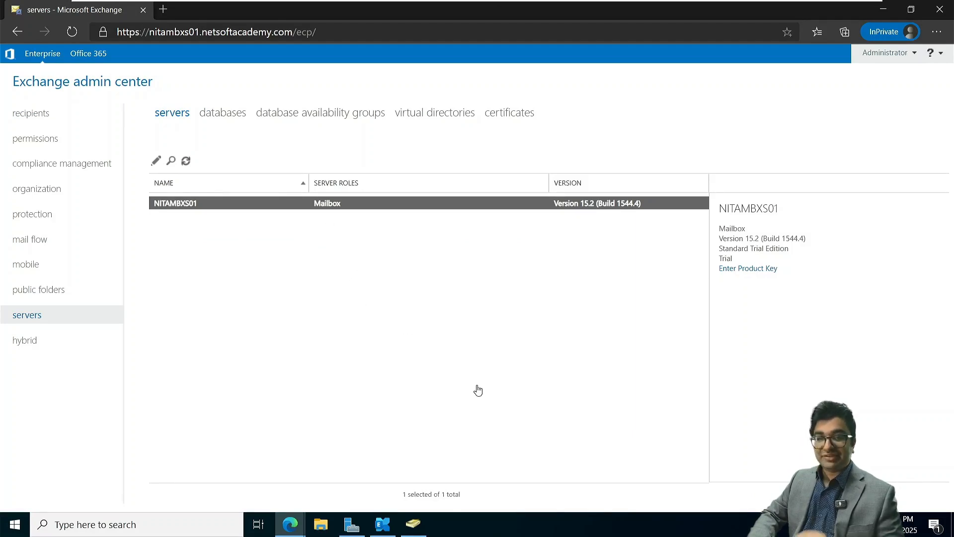
Switch to the NITAMBXS02 VM and sign in as the domain Administrator with its password
mouse_move(608, 4)
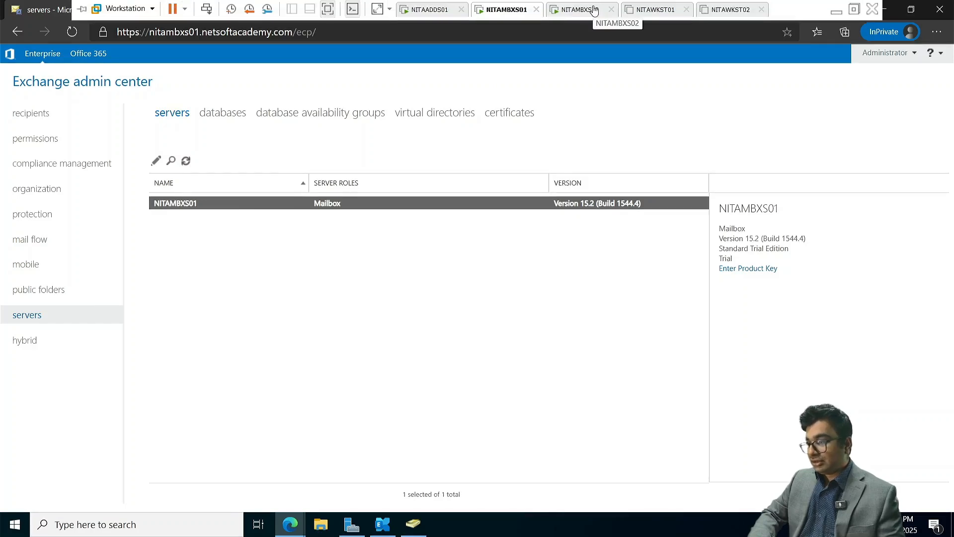
click(581, 10)
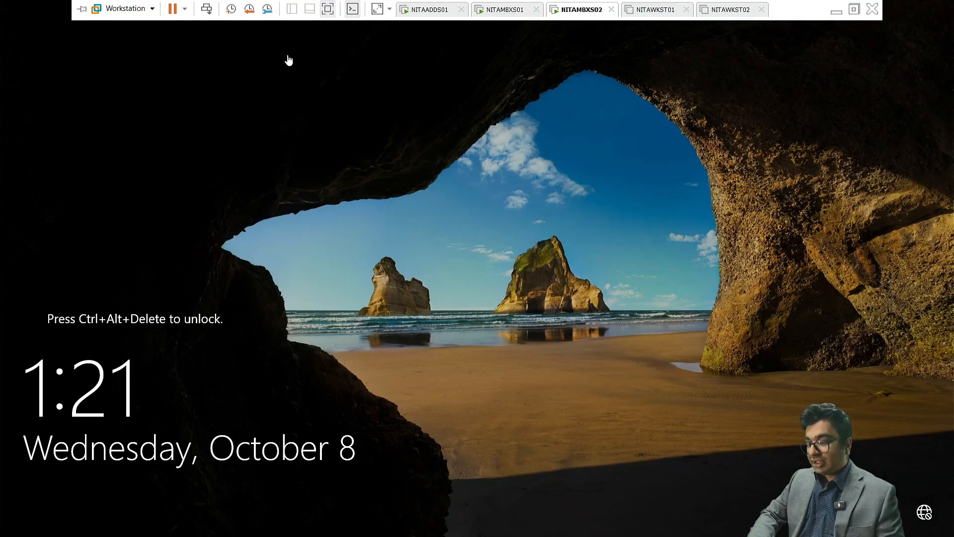
click(206, 8)
click(422, 321)
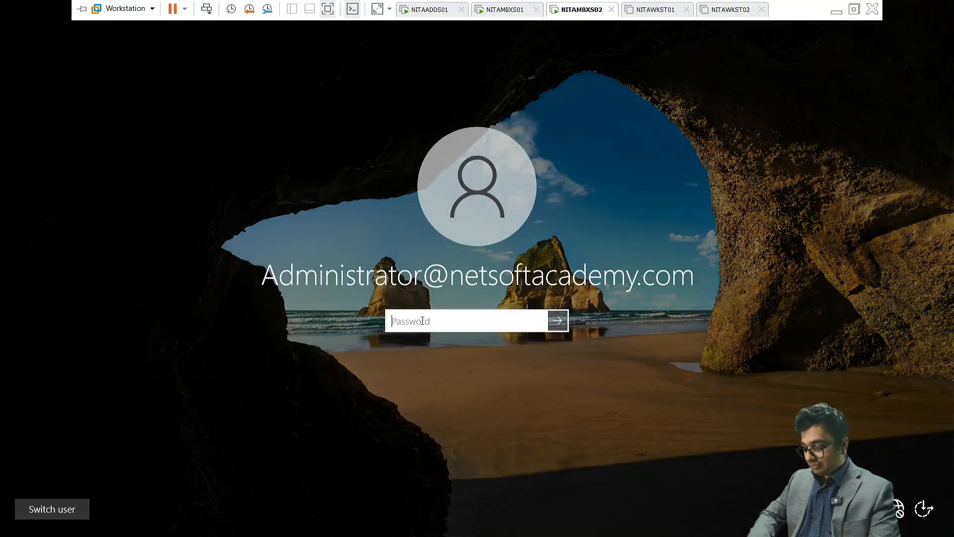
text(•••••••••••)
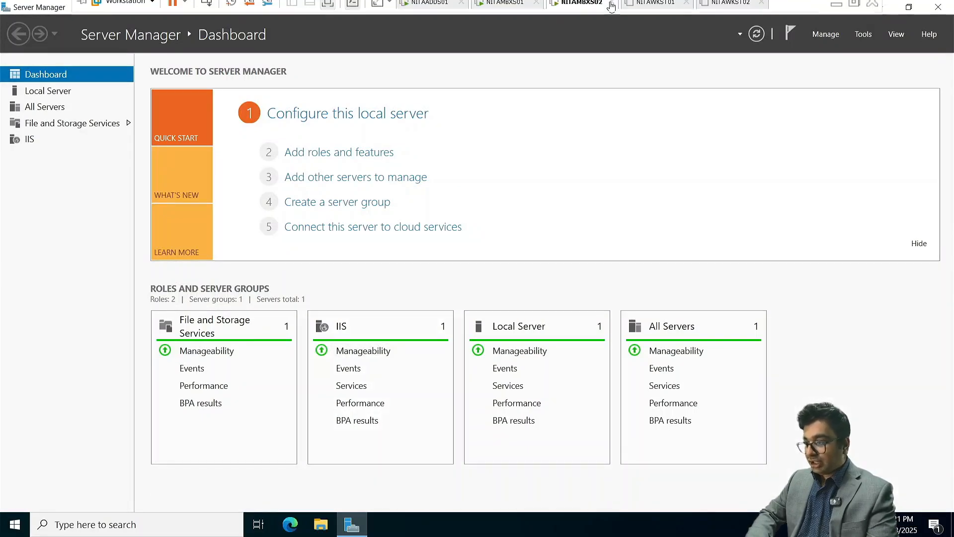
Mount the Exchange Server 2019 CU14 ISO on NITAMBXS02's CD/DVD drive and run Setup.EXE
right_click(580, 5)
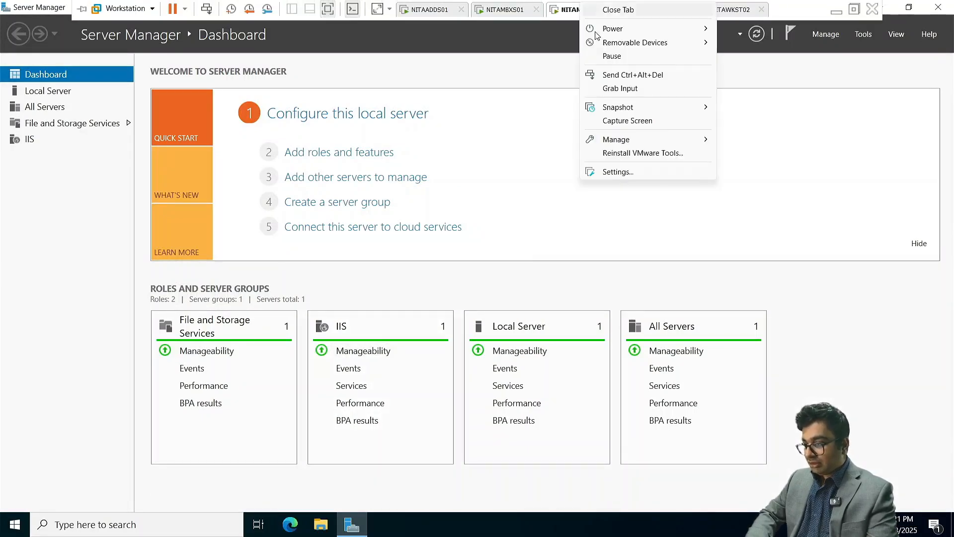
click(618, 172)
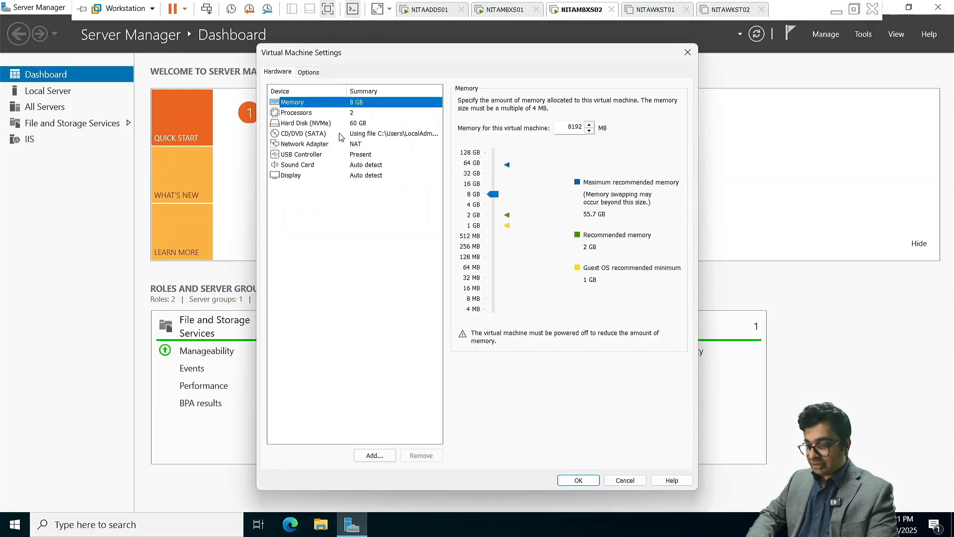
click(368, 137)
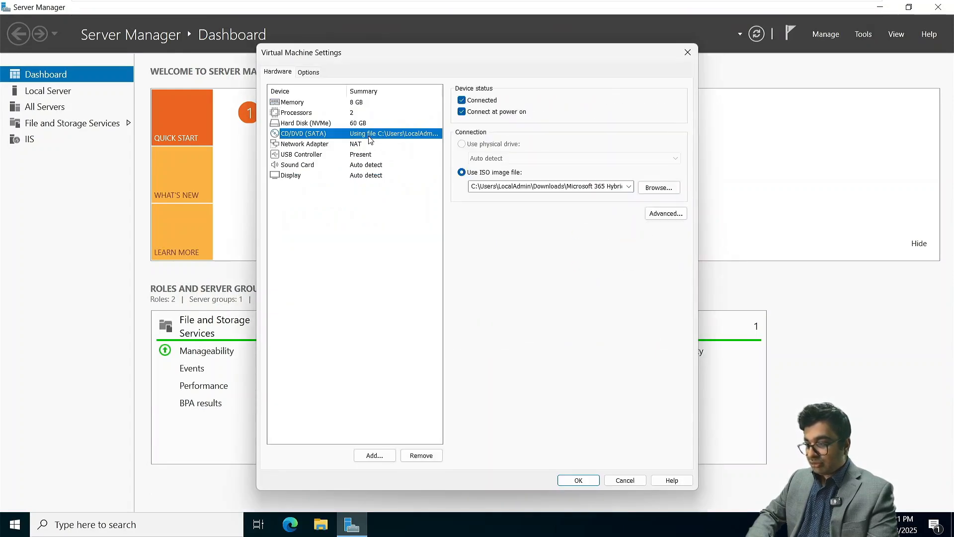
click(629, 187)
click(620, 205)
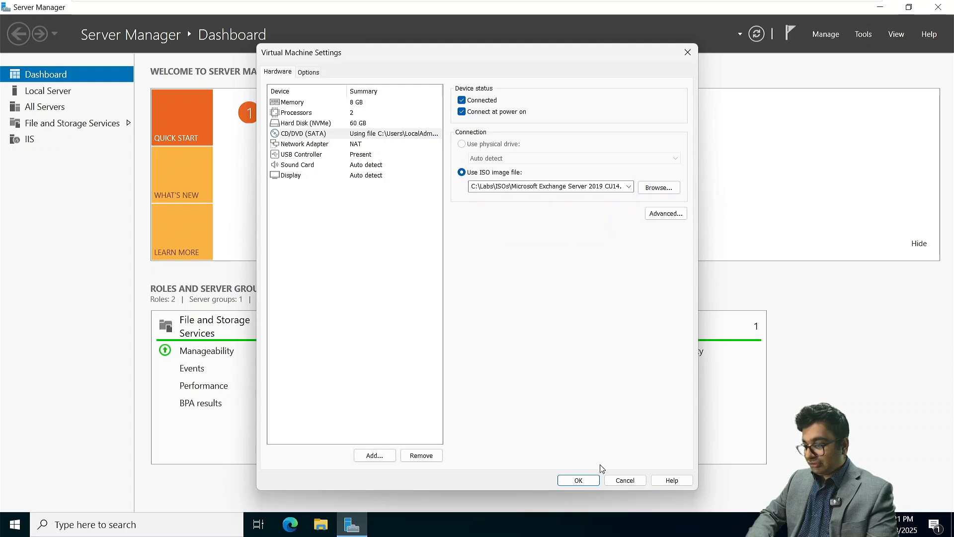
click(578, 481)
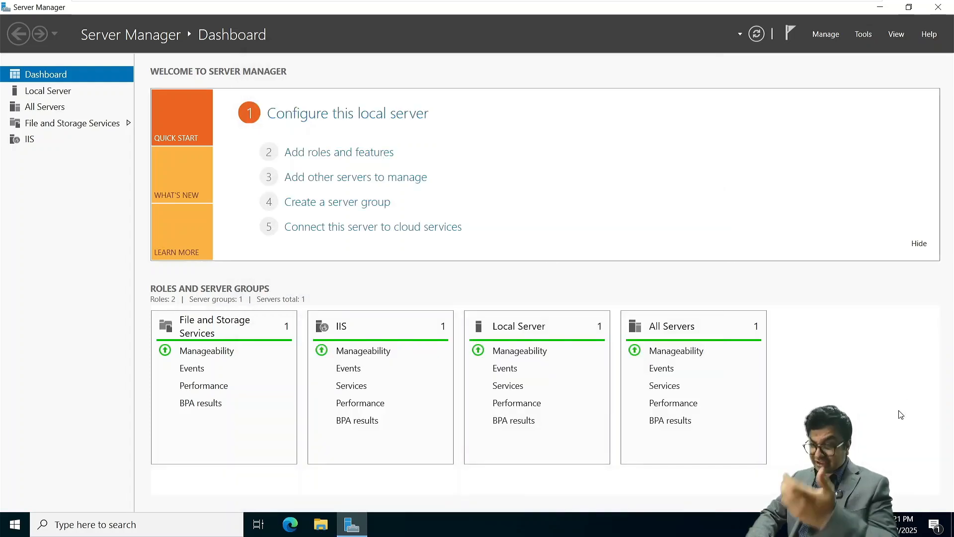
click(775, 408)
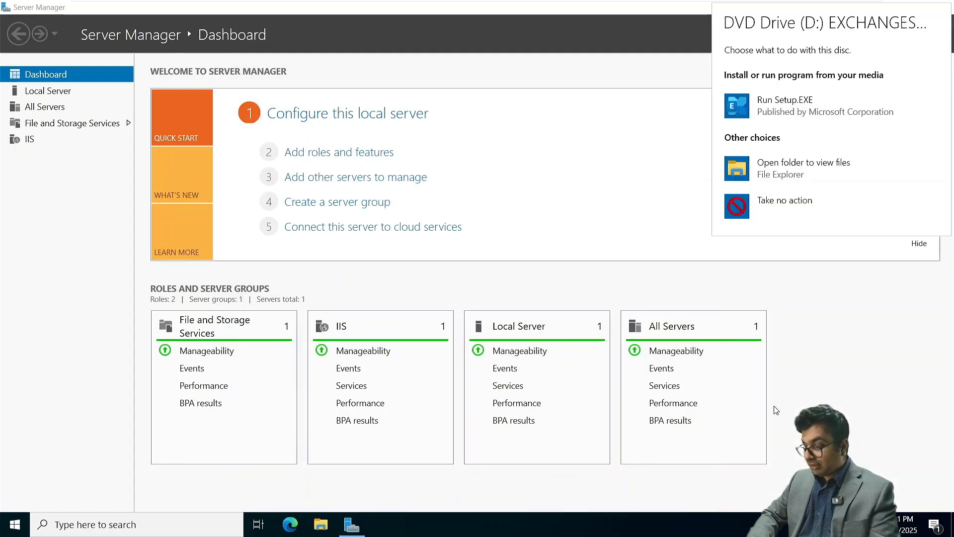
click(797, 102)
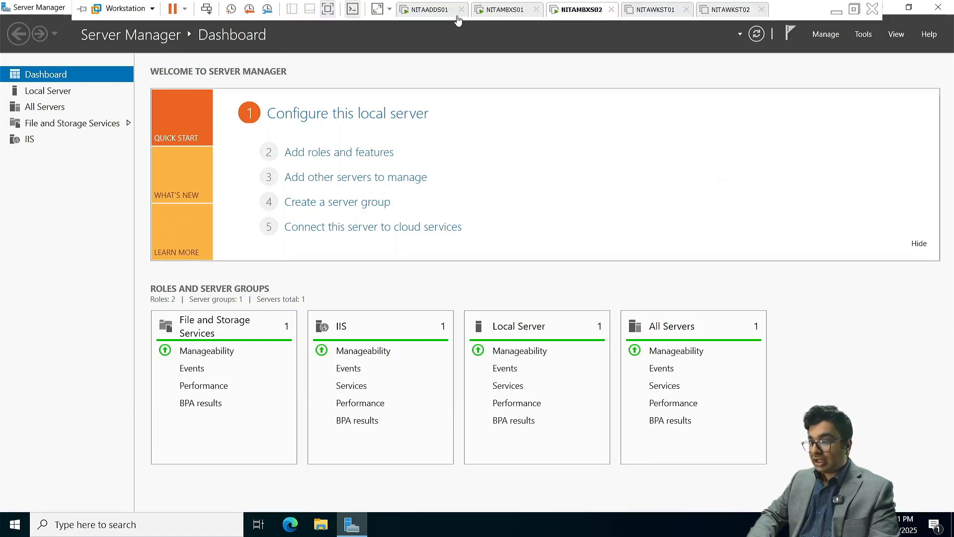
On NITAADDS01, rerun the Setup.exe /PrepareSchema command in the existing PowerShell window
click(427, 10)
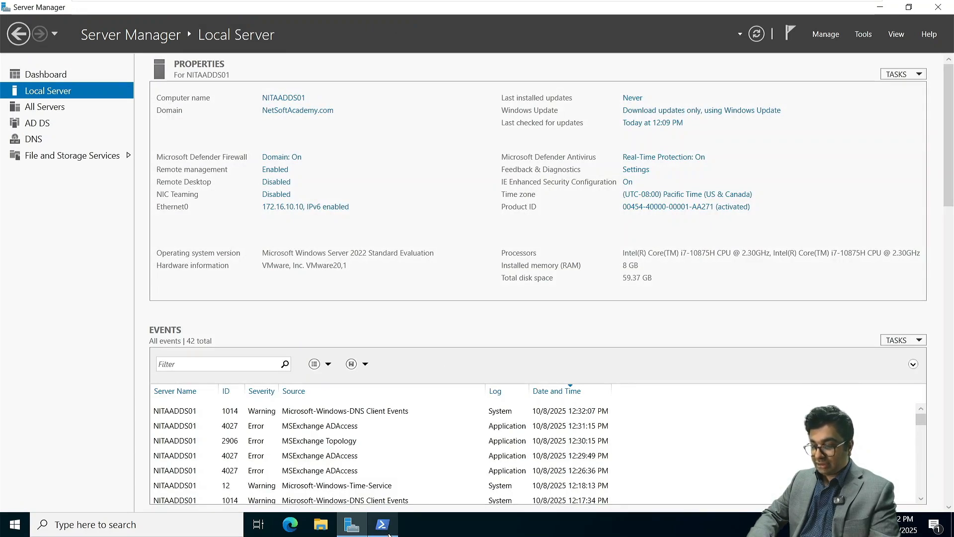
click(370, 465)
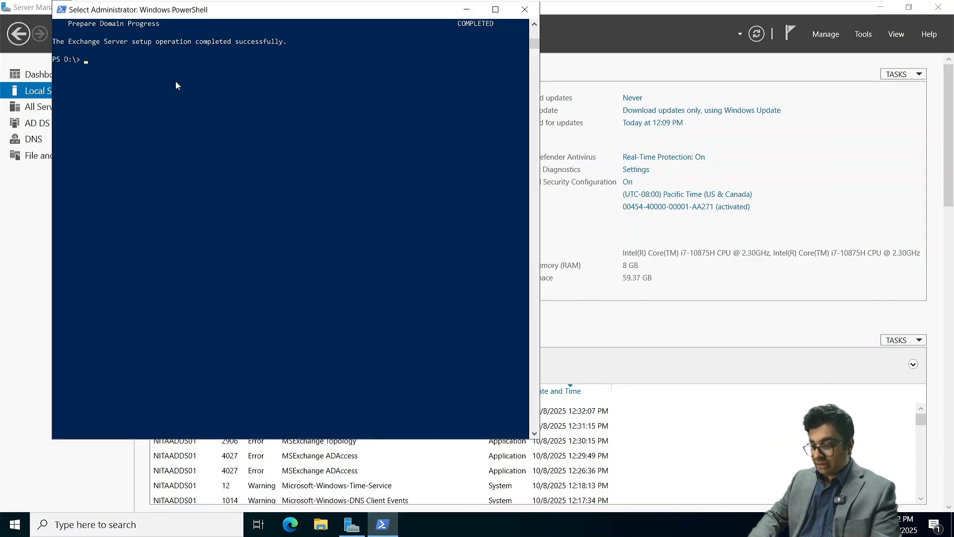
key(Up)
key(Up)
key(Up)
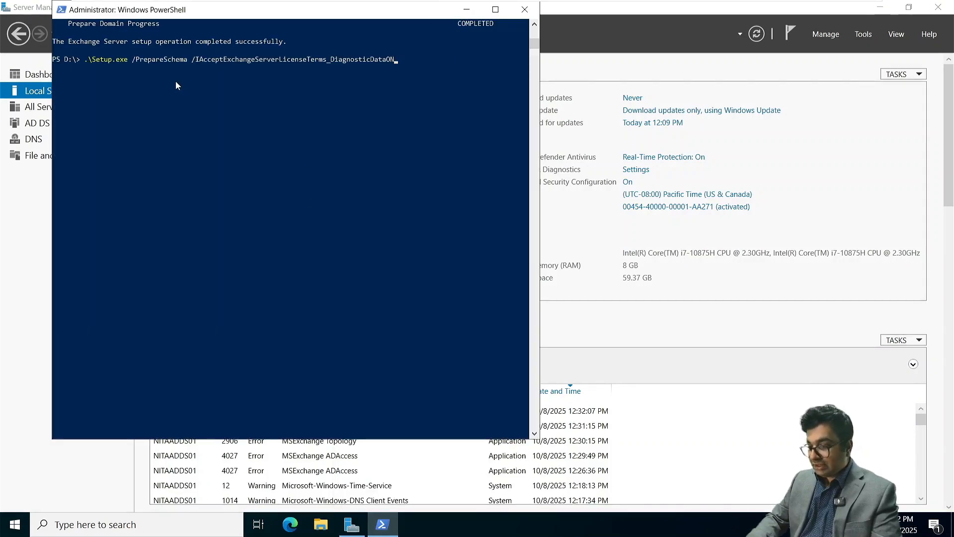
key(Return)
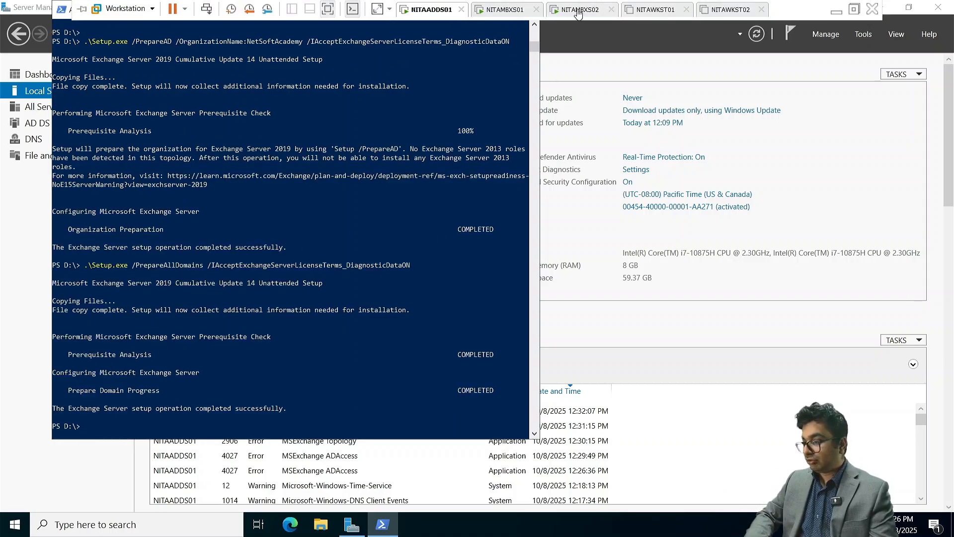
On NITAMBXS02, choose "Don't check for updates right now" and continue to file copying
click(577, 11)
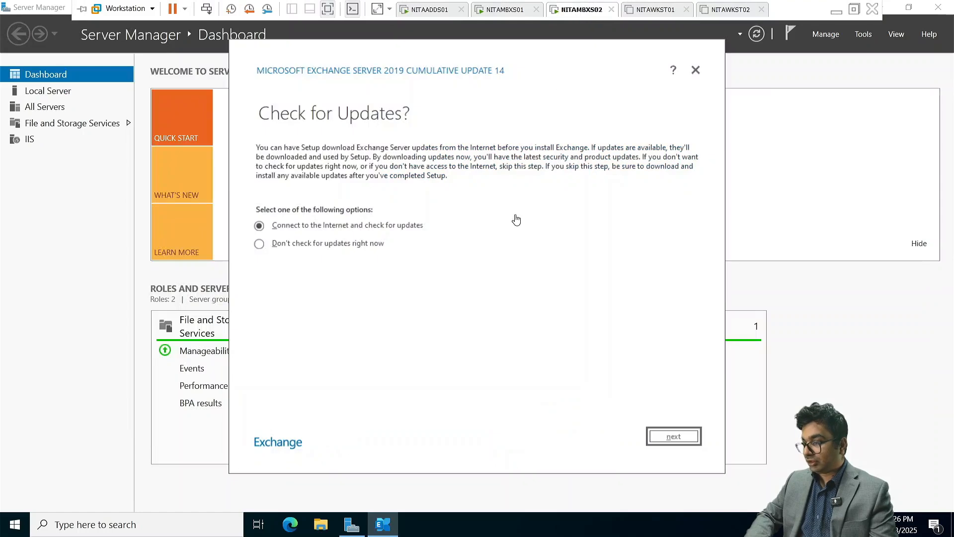
click(350, 244)
click(669, 437)
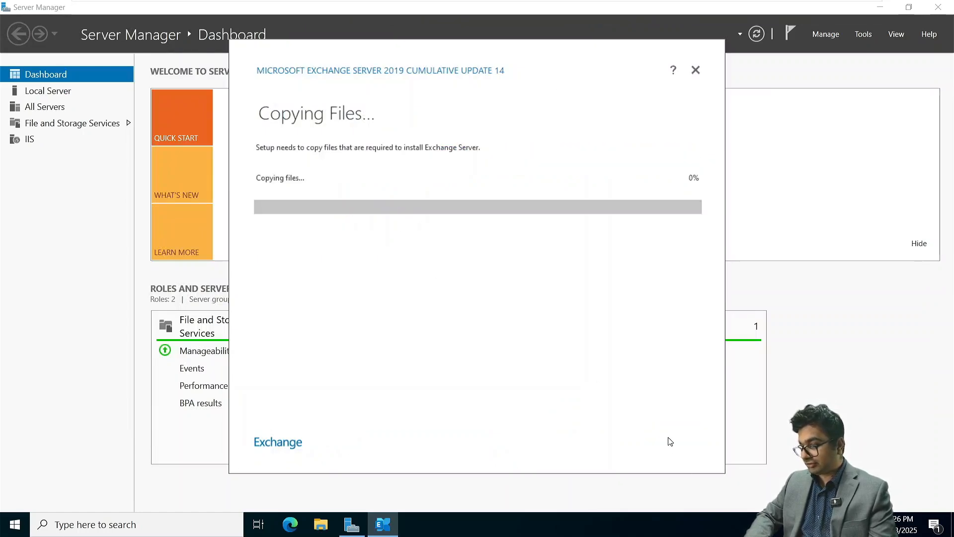
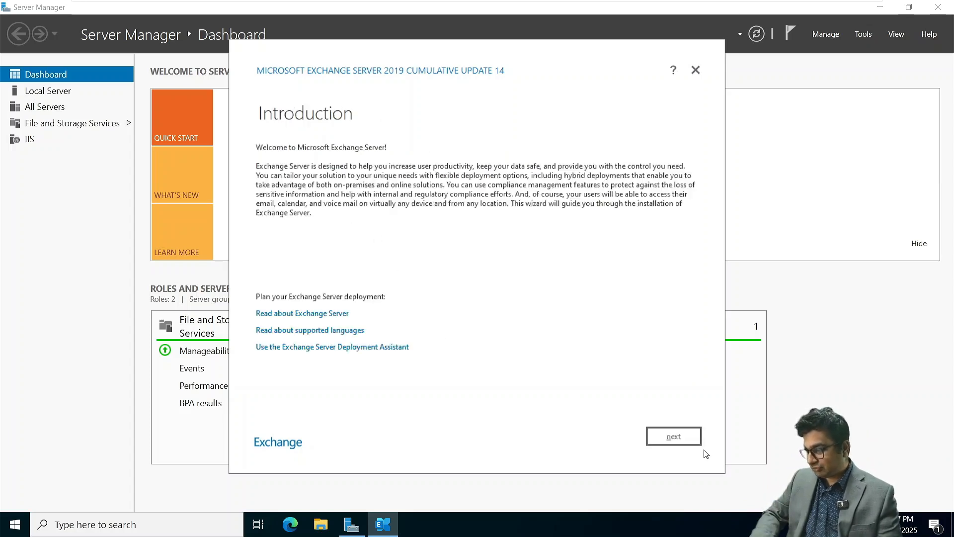
Accept the licence, select the Mailbox role on the default path, and disable malware scanning
click(674, 436)
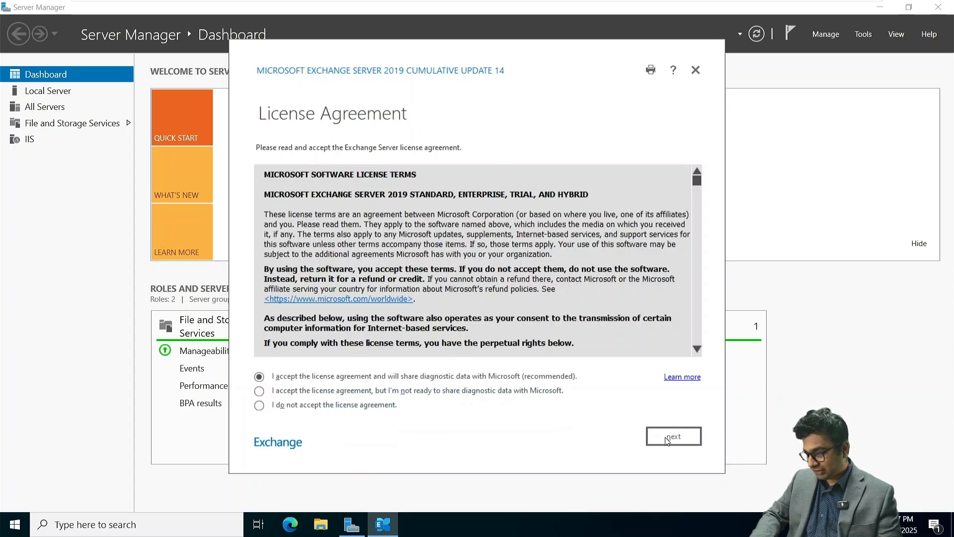
click(674, 436)
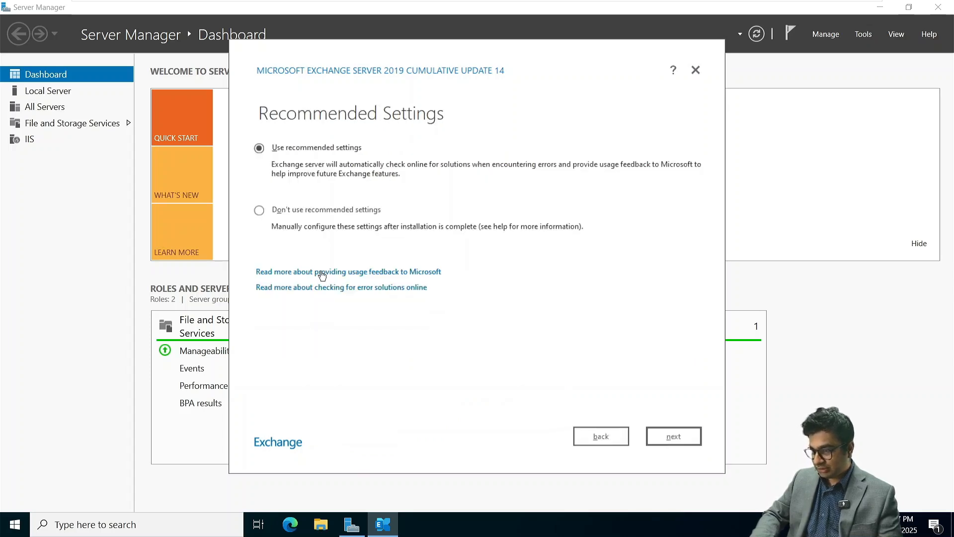
click(674, 437)
click(279, 164)
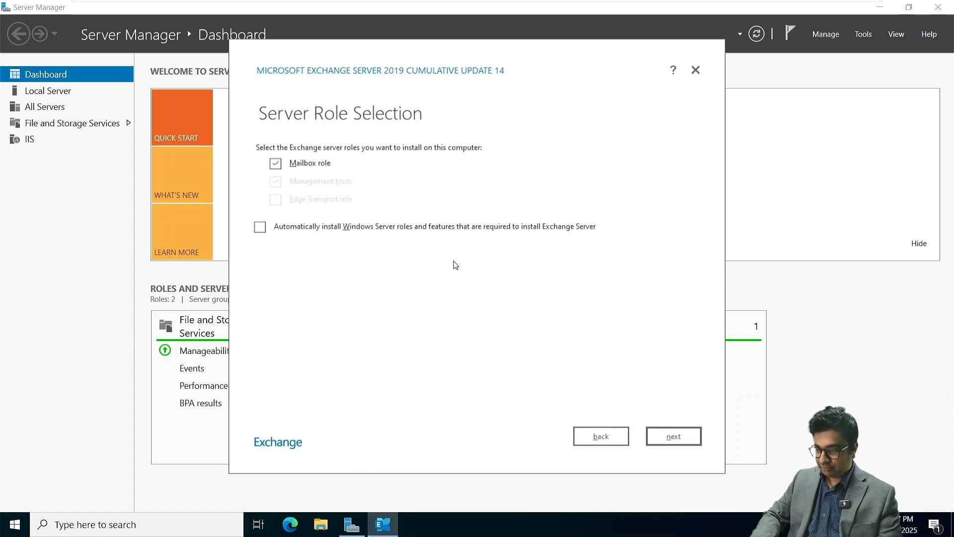
click(674, 437)
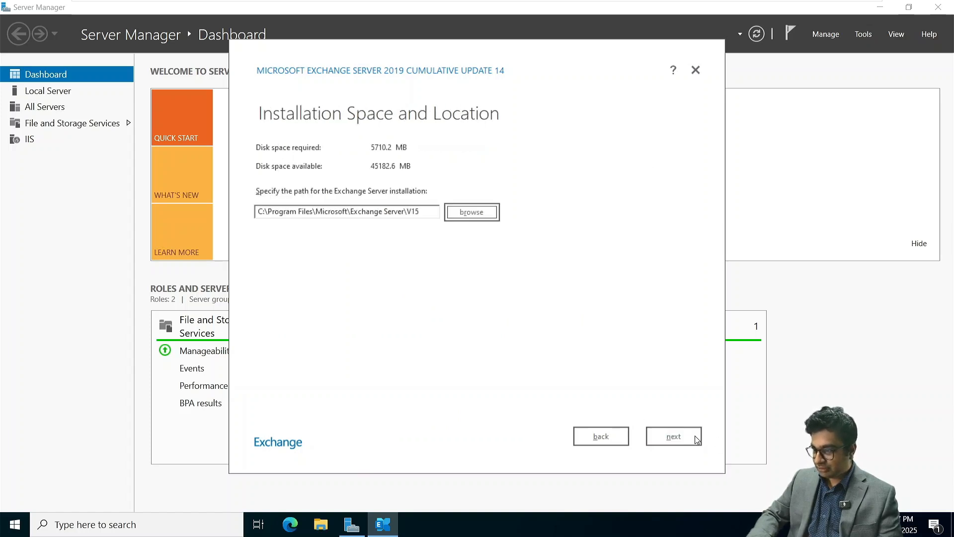
click(674, 436)
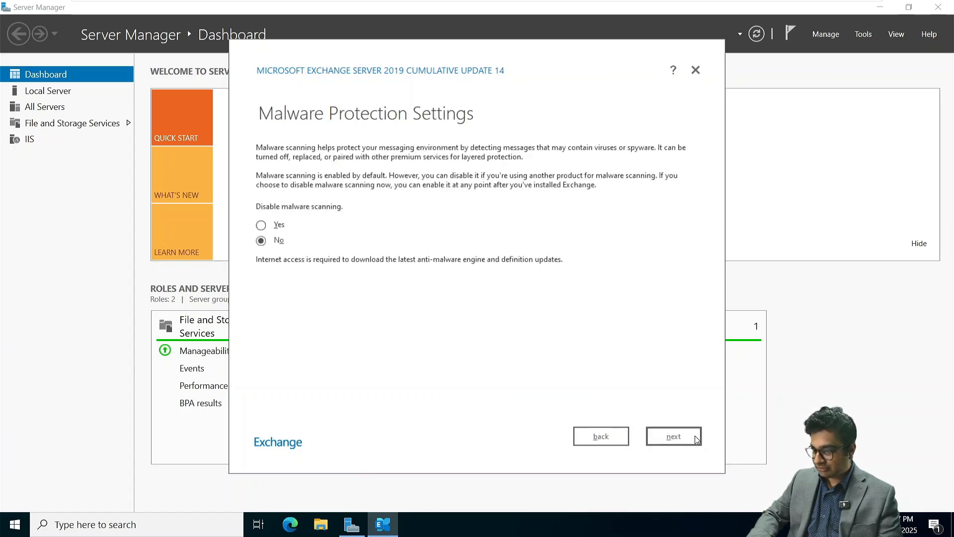
click(262, 226)
click(655, 444)
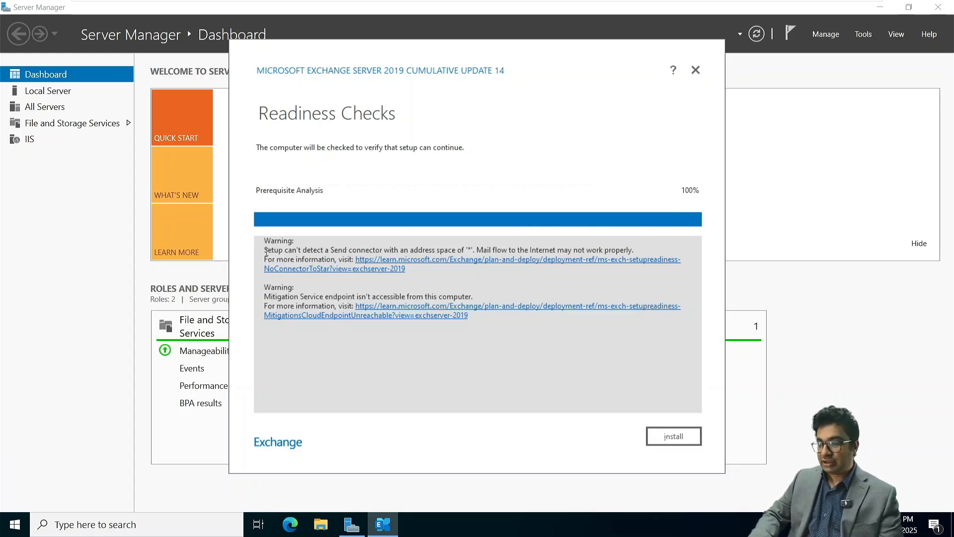
Start the Exchange 2019 CU14 installation from the Readiness Checks page
click(668, 436)
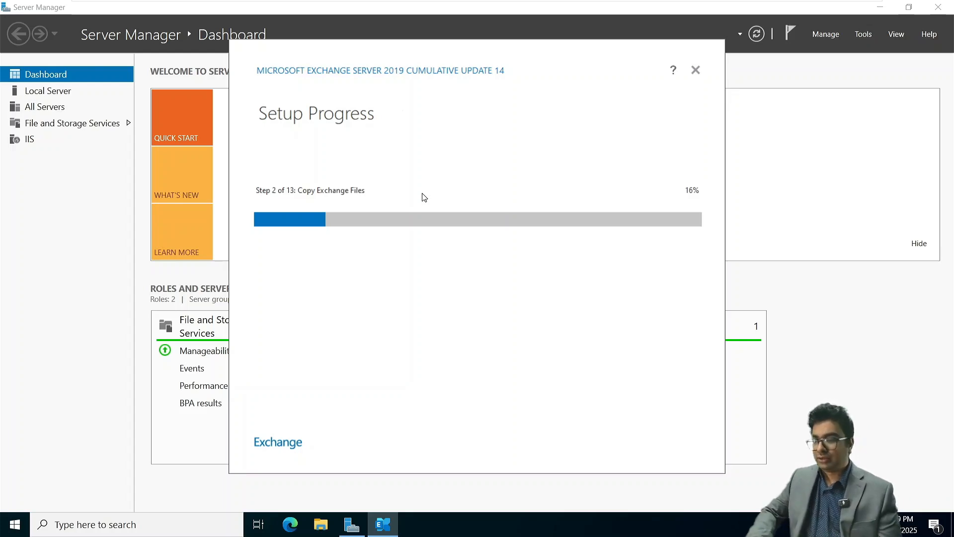
Power on the NITAWKST01 workstation virtual machine
mouse_move(596, 5)
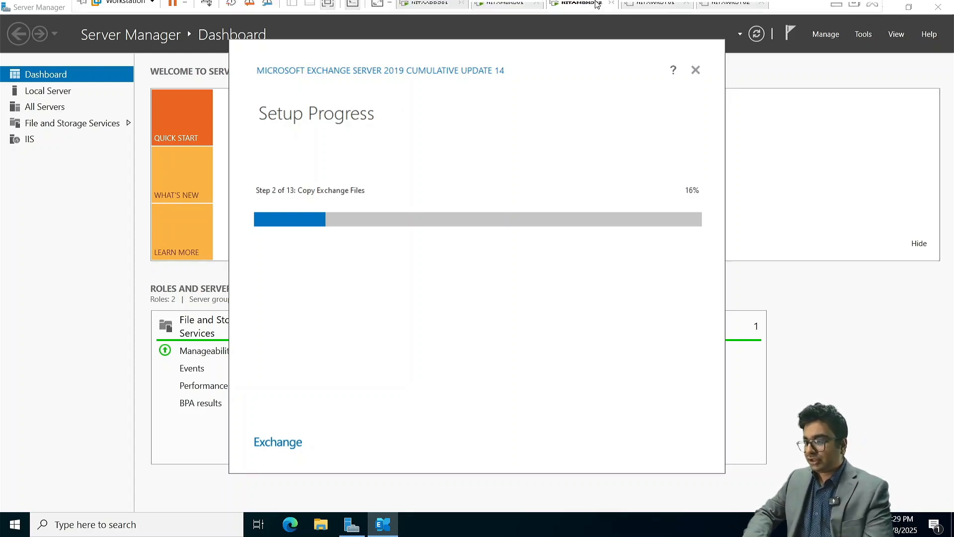
click(655, 12)
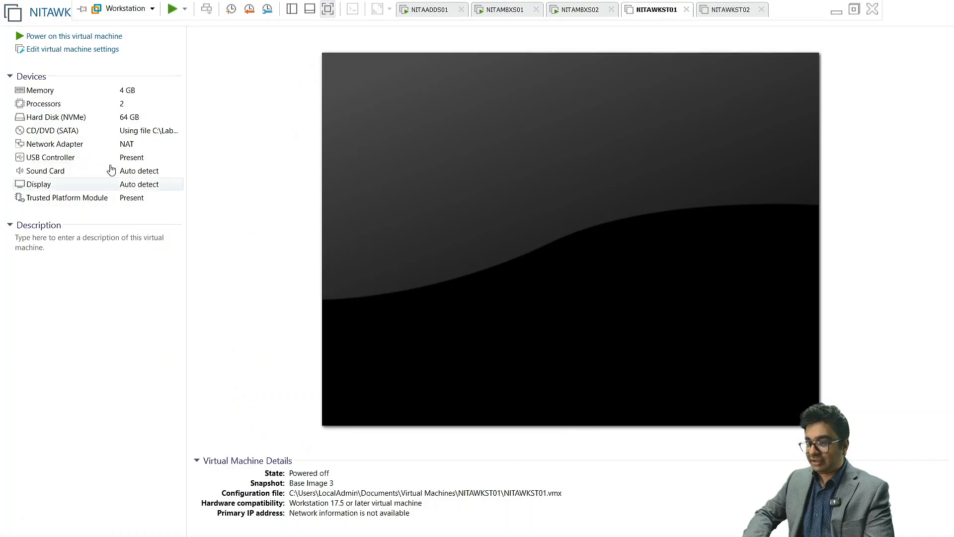
click(58, 37)
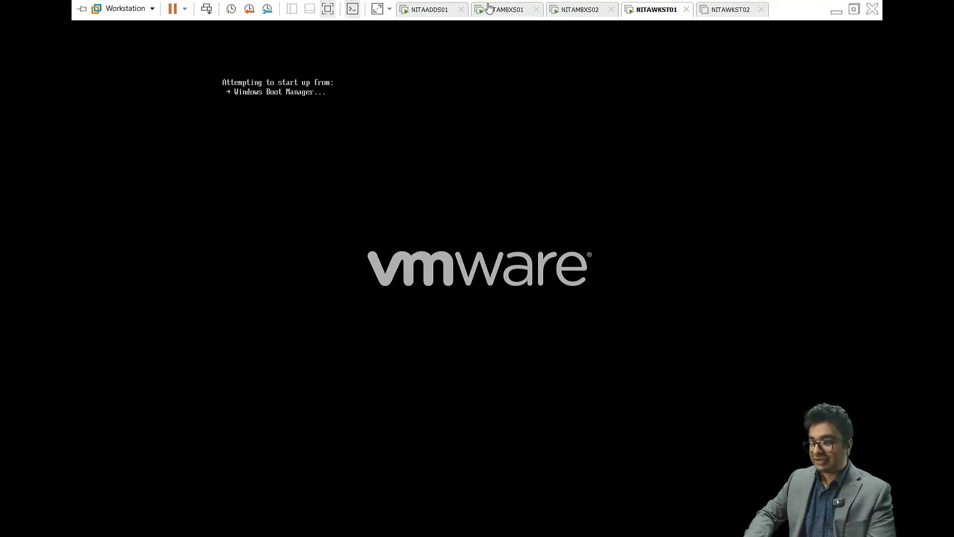
Check NITAMBXS01's mailbox list and NITAMBXS02's install progress, then return to NITAWKST01
click(490, 8)
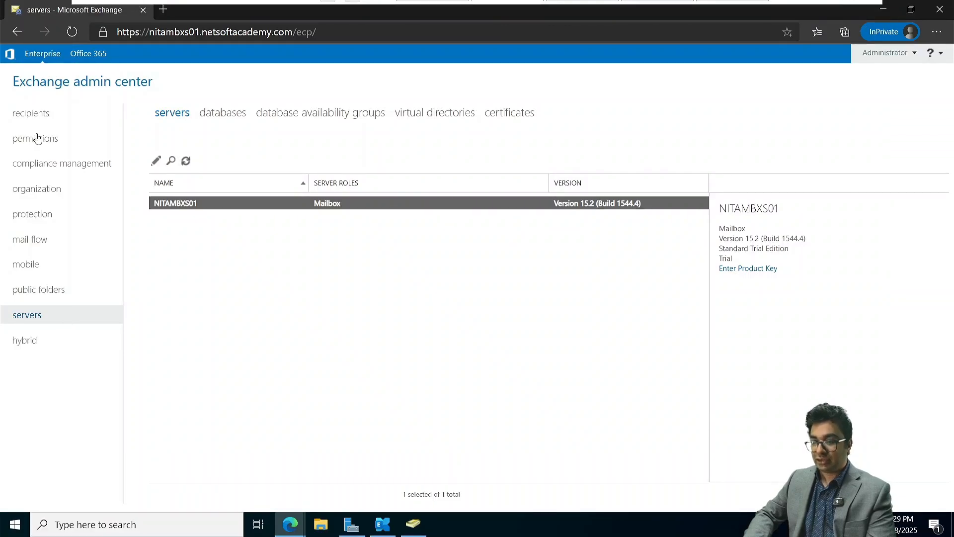
click(29, 117)
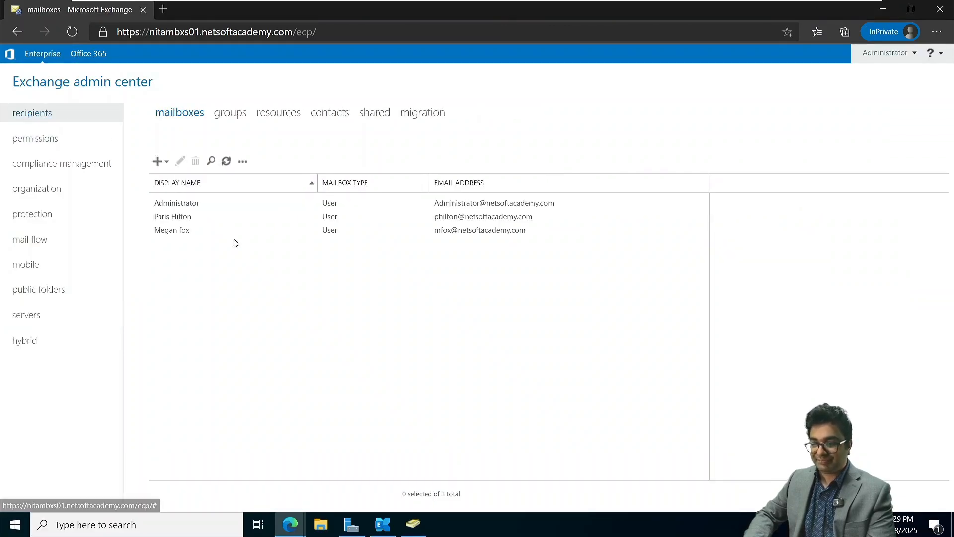
click(556, 9)
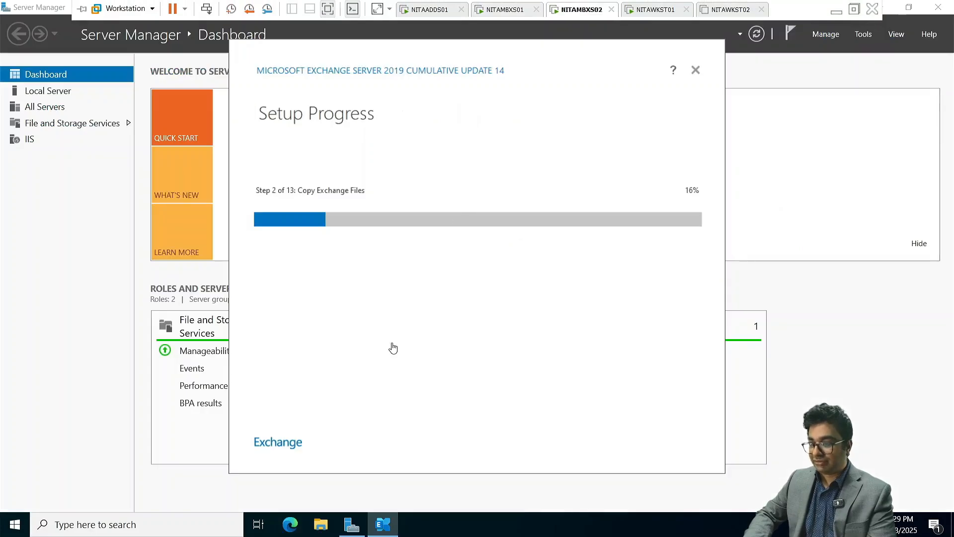
mouse_move(571, 4)
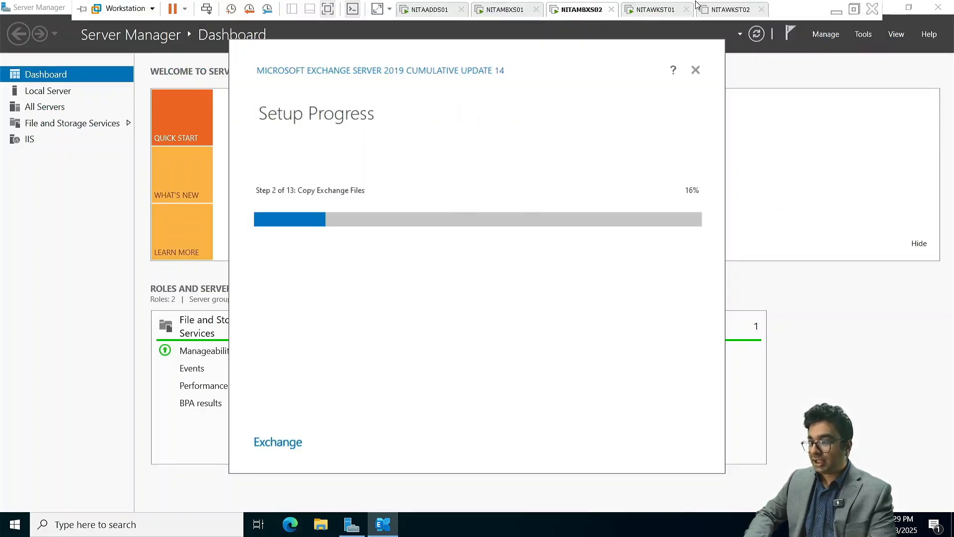
click(655, 9)
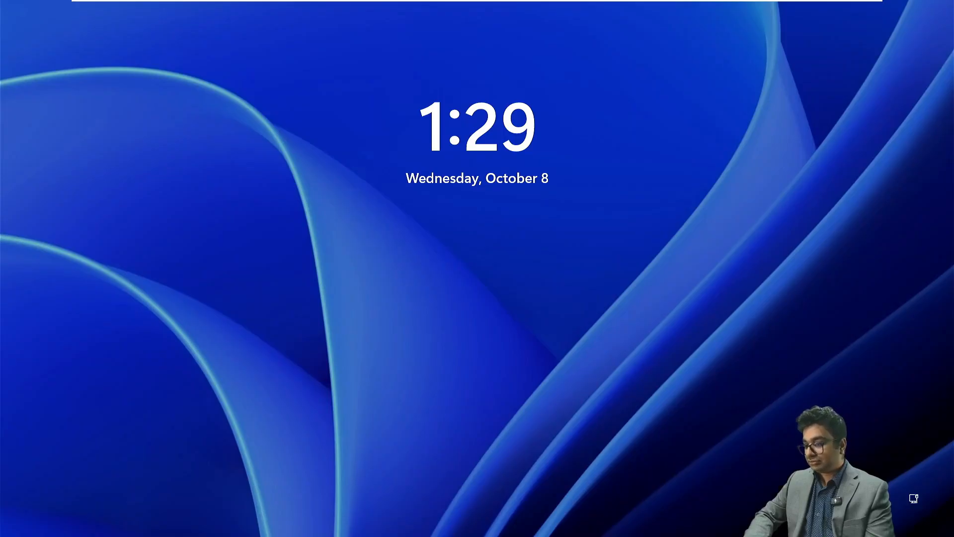
Dismiss the lock screen and sign in to NITAWKST01 with the admin account password
key(Return)
text(•••••••••)
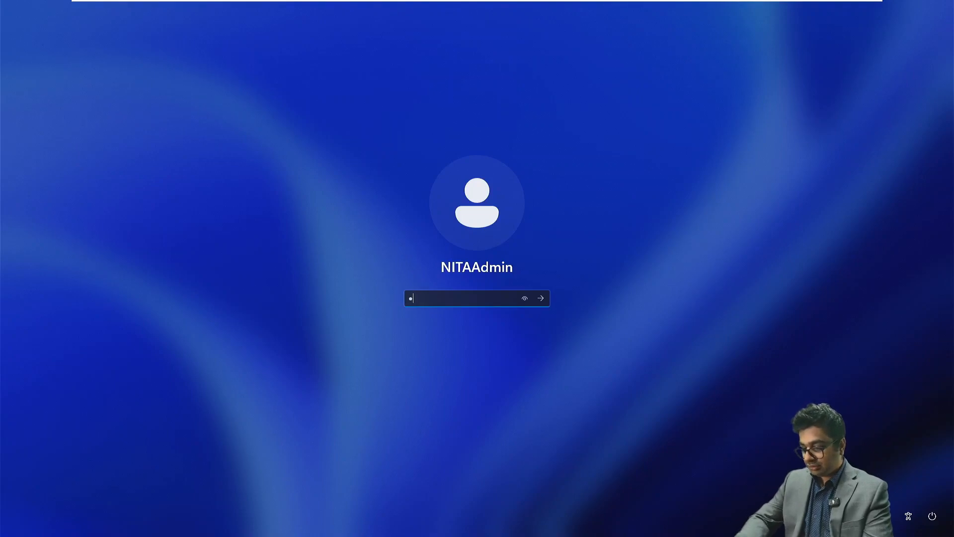
text(•••)
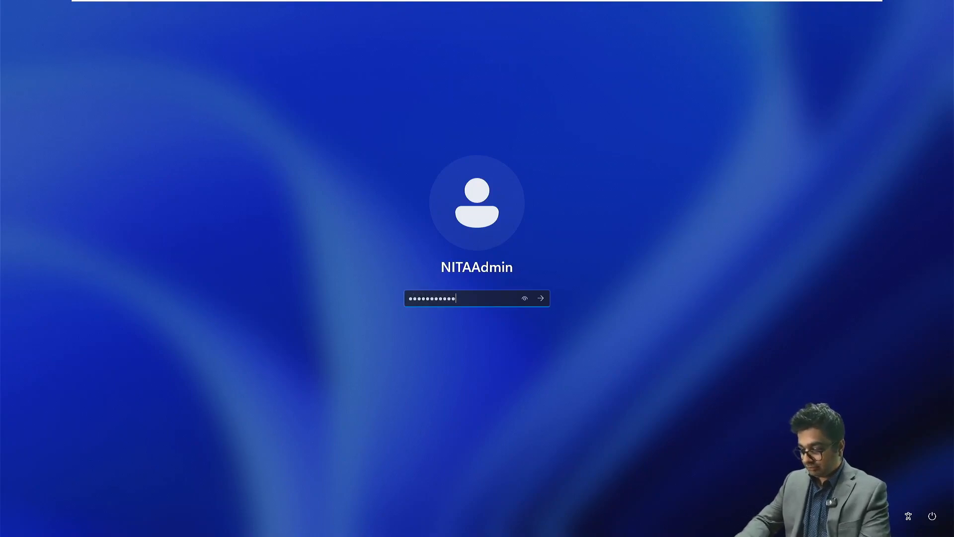
key(Return)
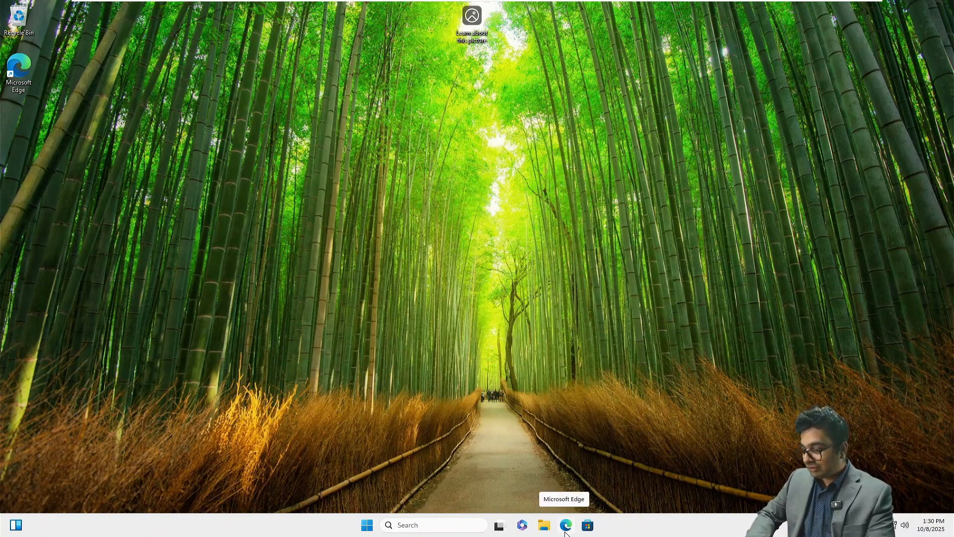
Open the IPv4 properties of NITAWKST01's Ethernet0 adapter via ncpa.cpl
key(super+r)
text(ncpa)
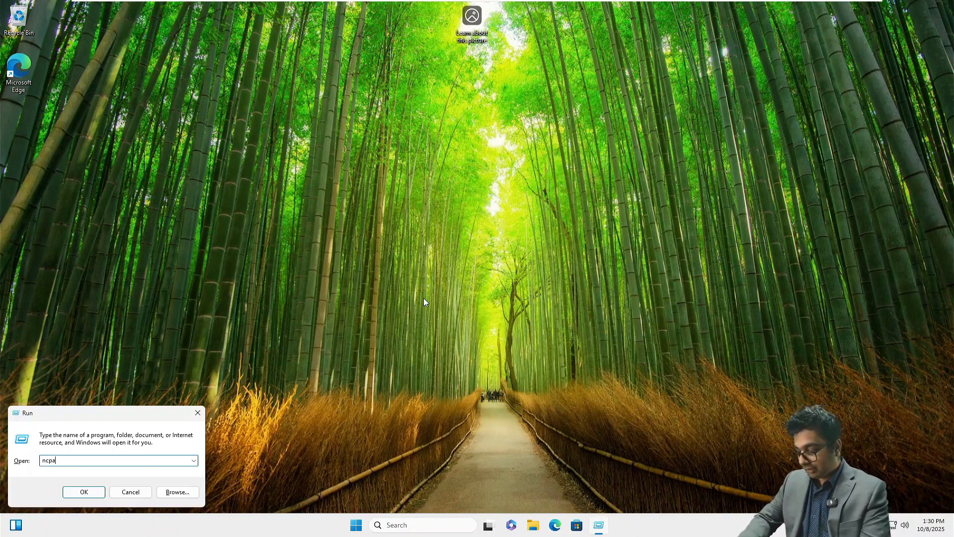
text(.cpl)
key(Return)
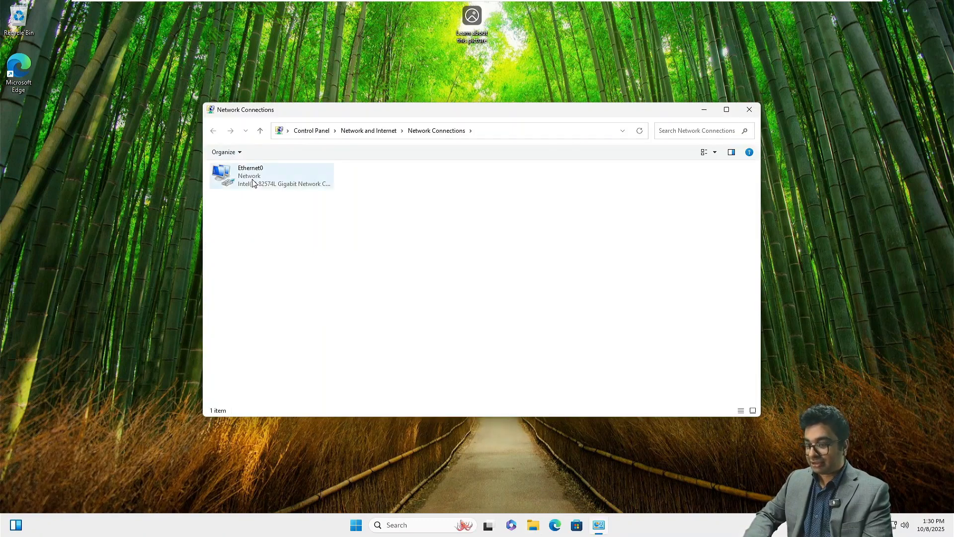
right_click(253, 181)
click(309, 273)
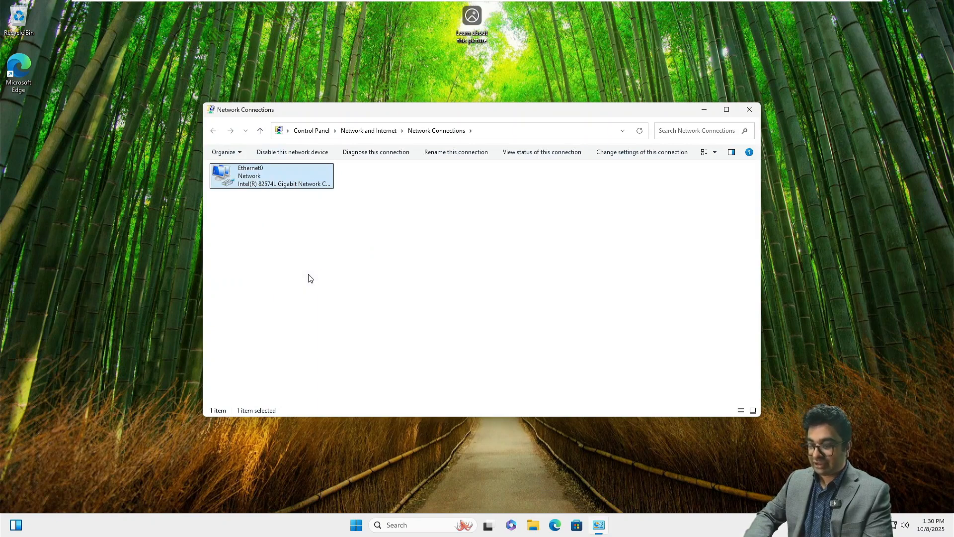
double_click(282, 266)
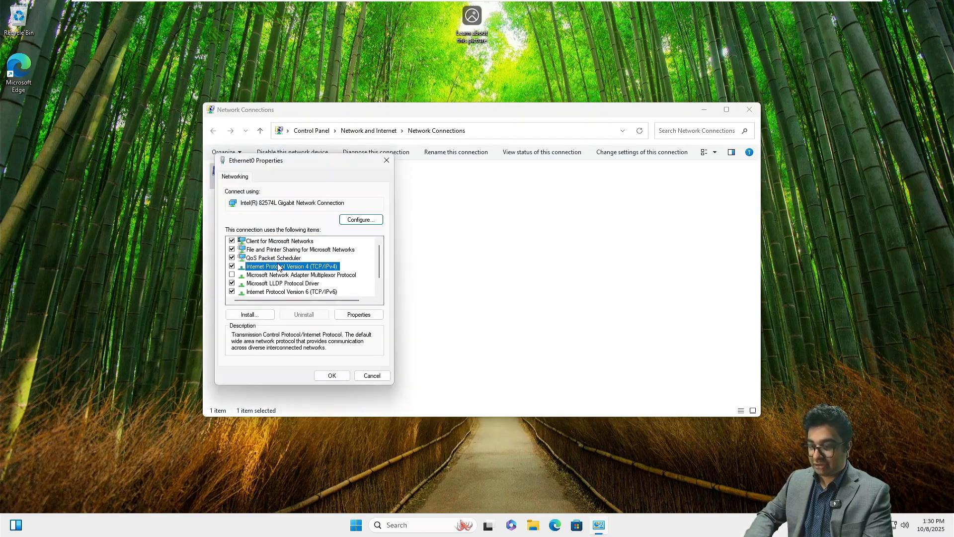
Assign static IP 172.16.10.40, mask 255.255.0.0, gateway 172.16.10.1, DNS 172.16.10.10
click(281, 270)
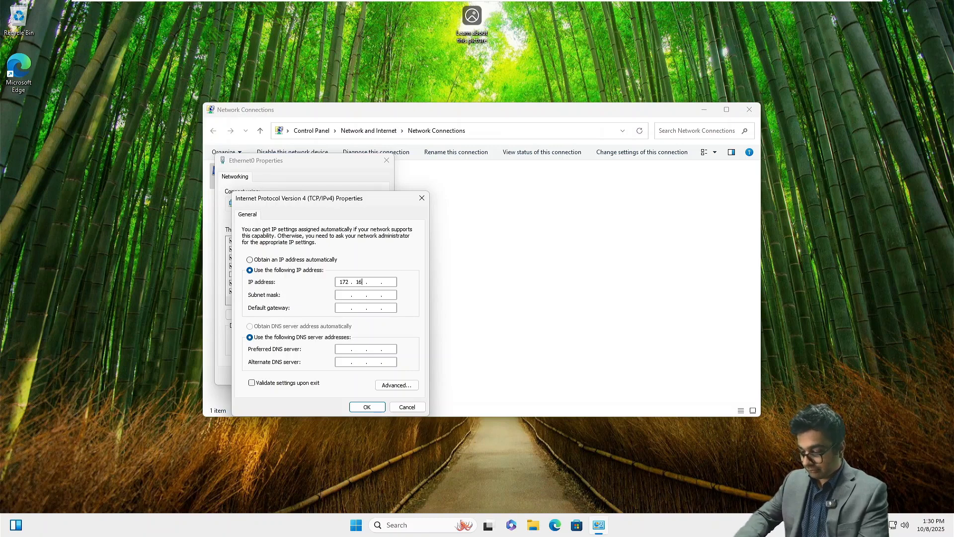
key(Tab)
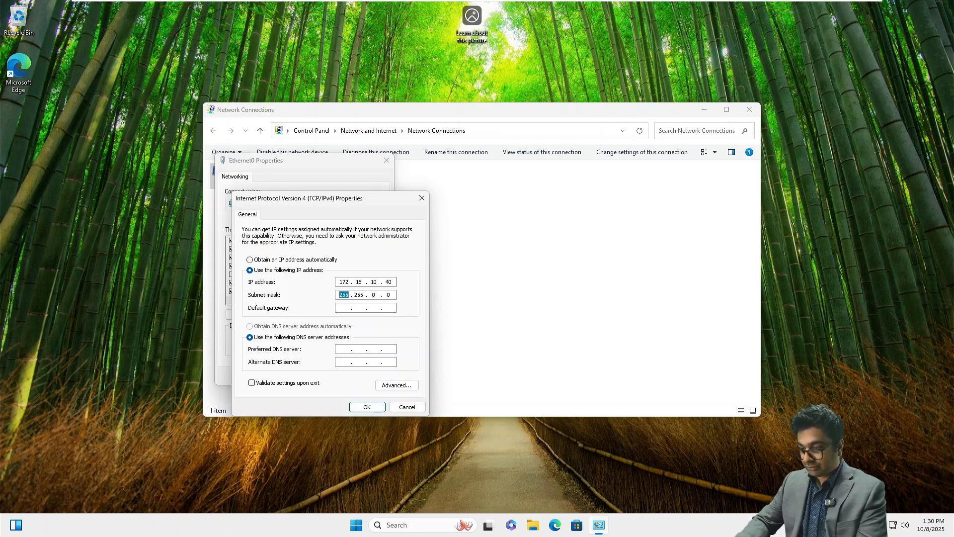
key(Tab)
text(1)
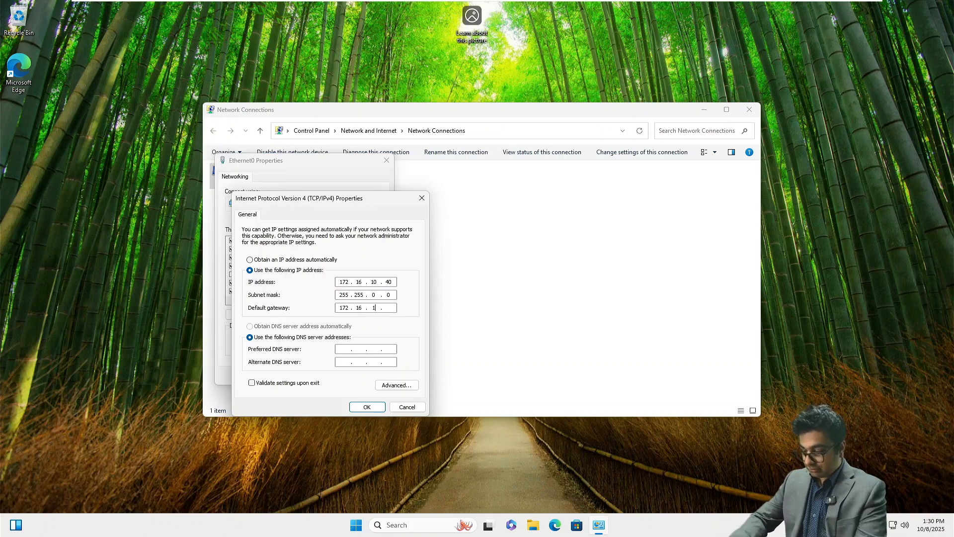
key(Tab)
key(Tab)
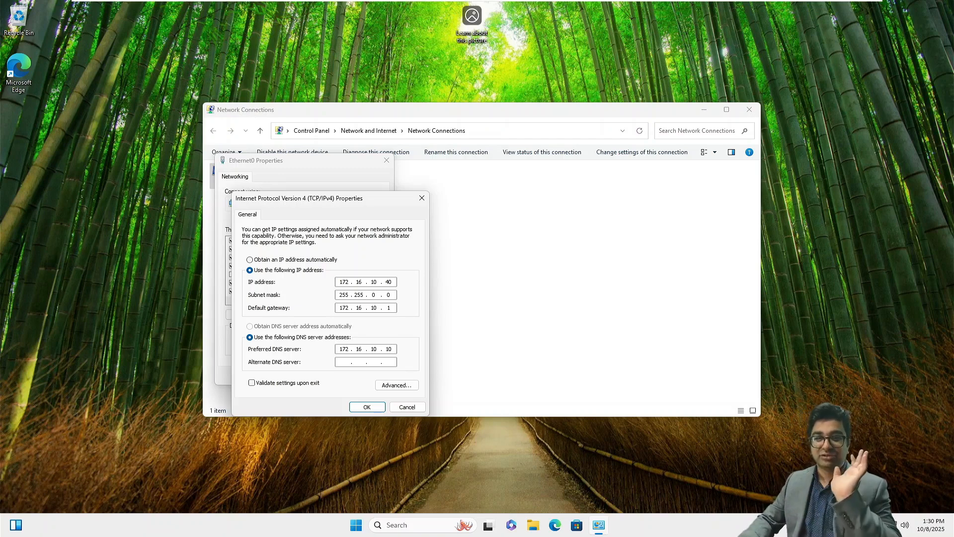
key(Return)
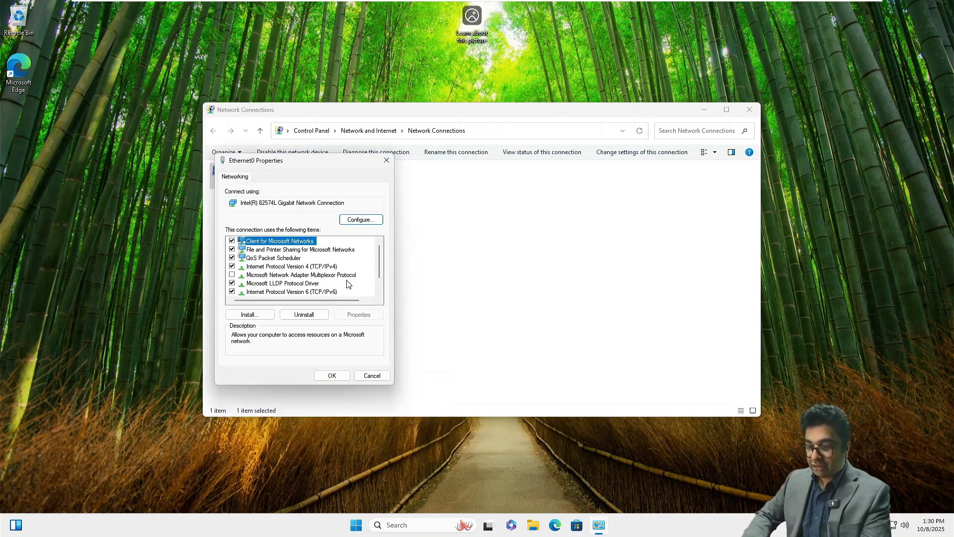
click(331, 377)
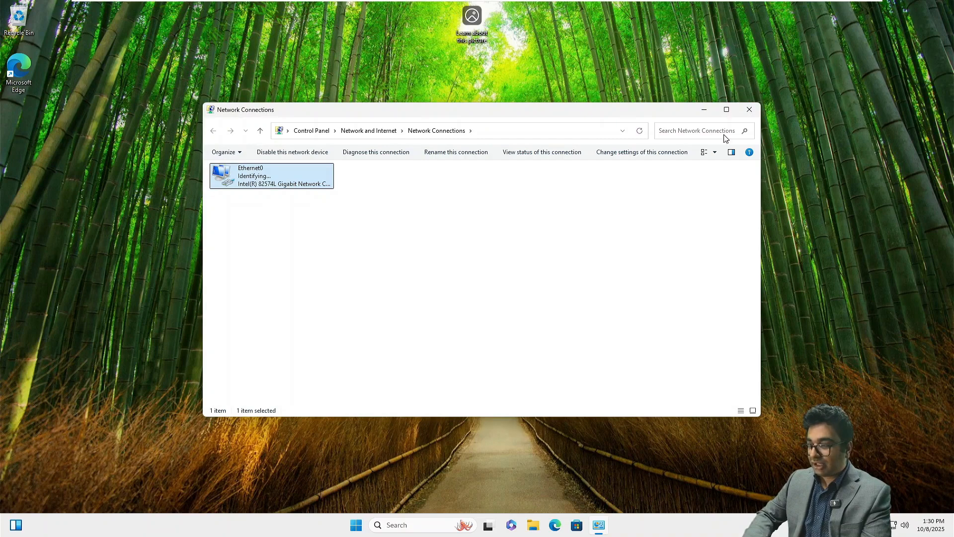
Close Network Connections and open the About page in Windows Settings
click(750, 109)
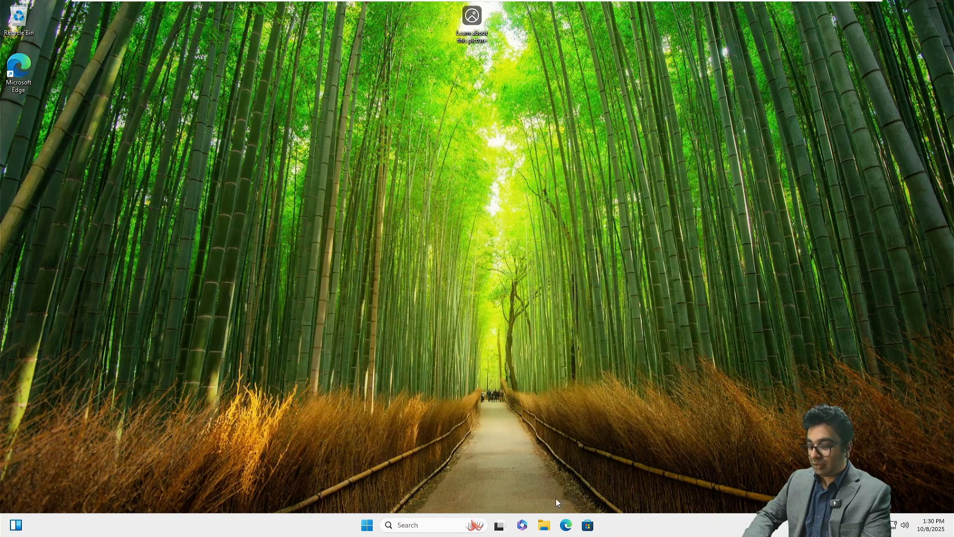
click(367, 525)
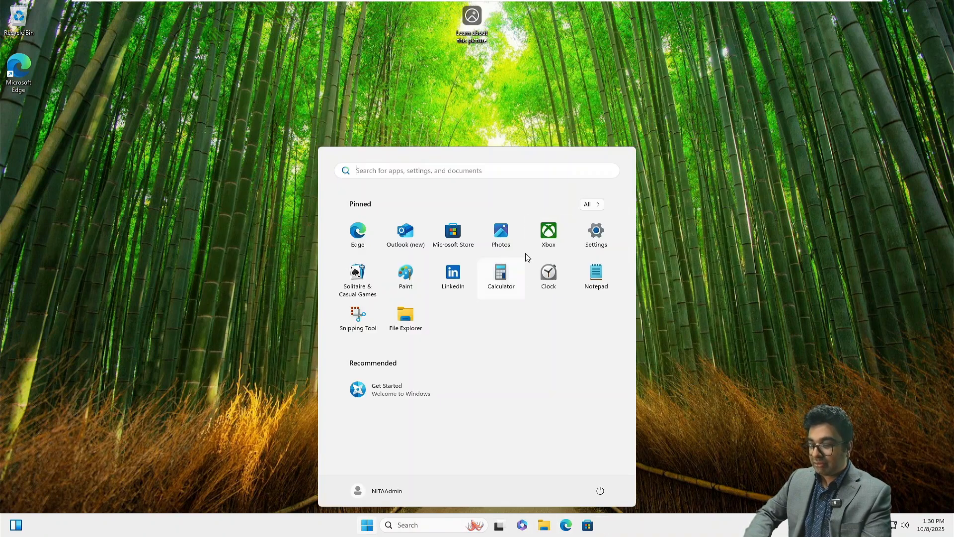
click(605, 230)
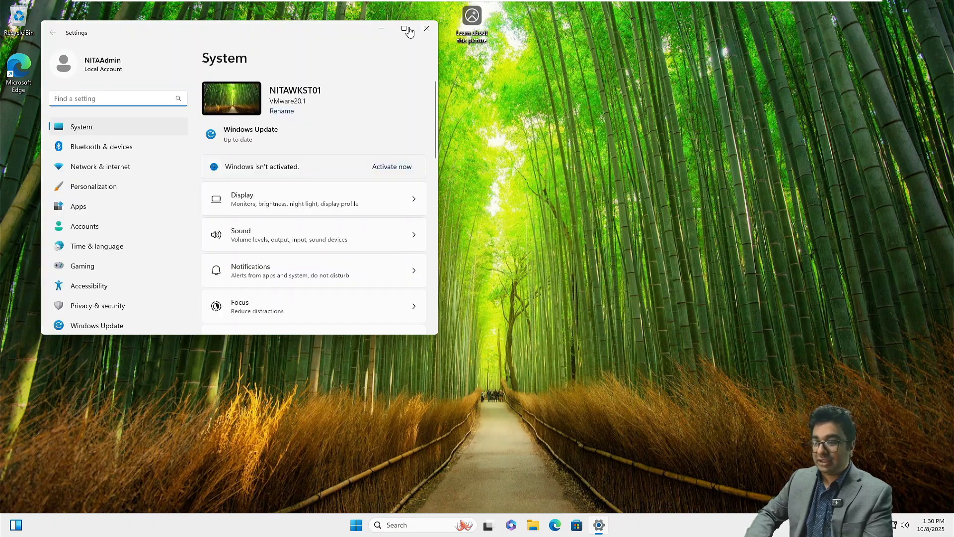
click(404, 28)
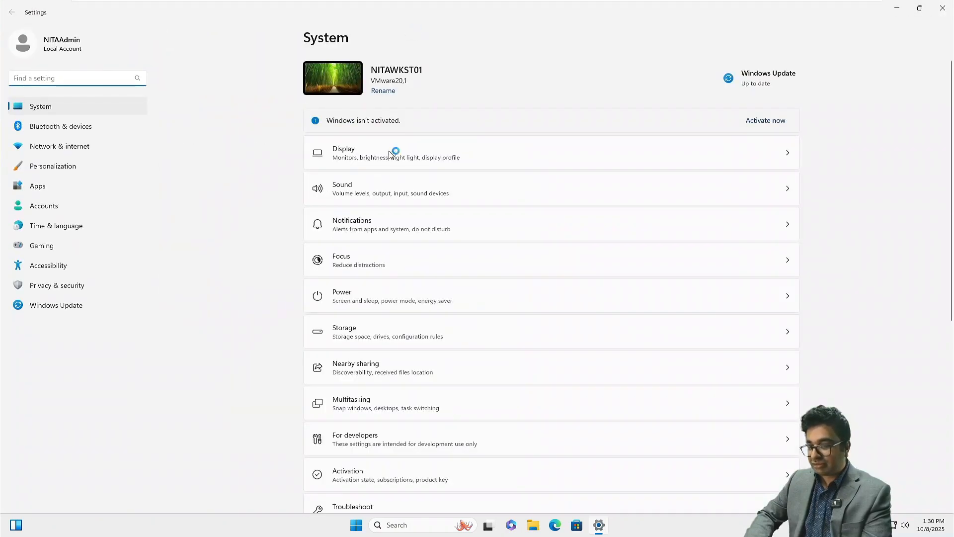
scroll(455, 446, down, 6)
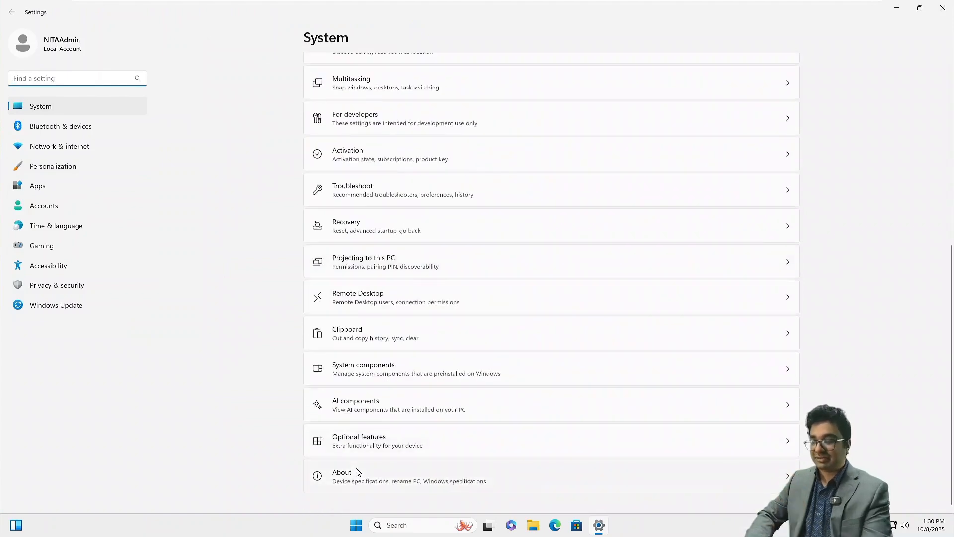
click(358, 472)
click(357, 465)
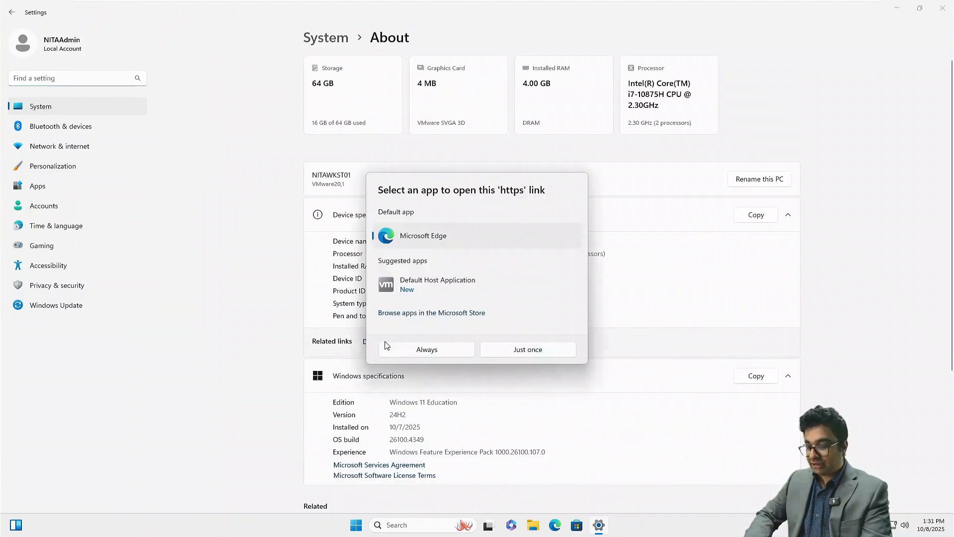
click(538, 348)
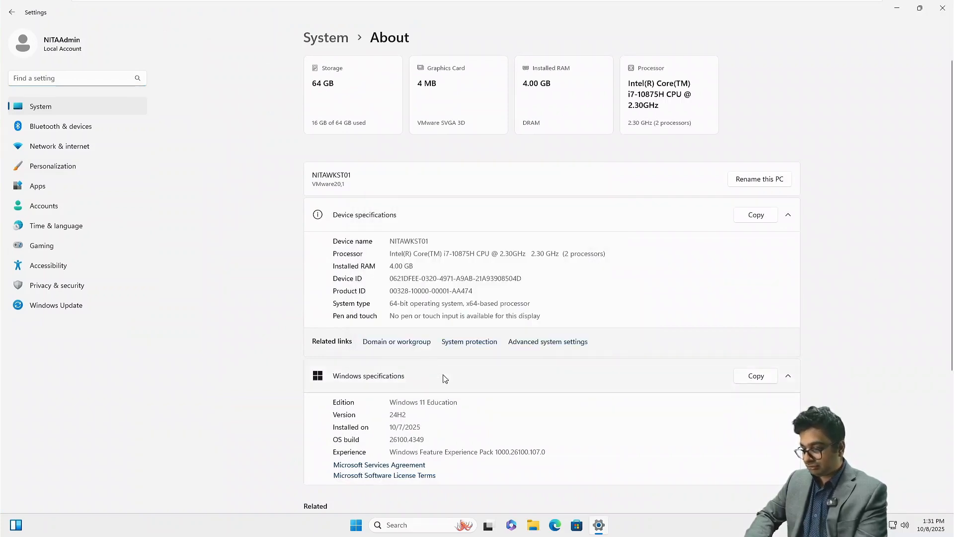
Join the computer to the netsoftacademy.com domain using the Administrator account
click(409, 343)
click(212, 186)
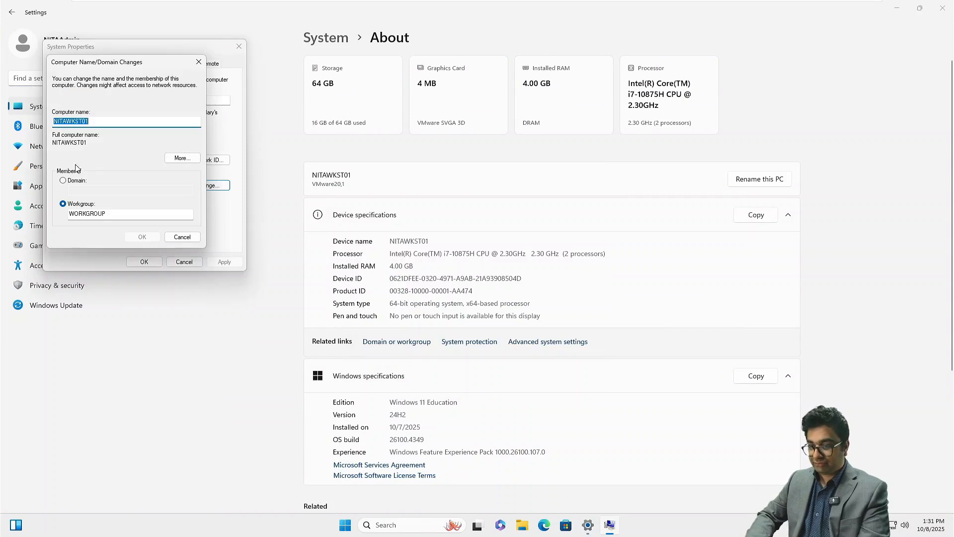
click(62, 181)
click(87, 190)
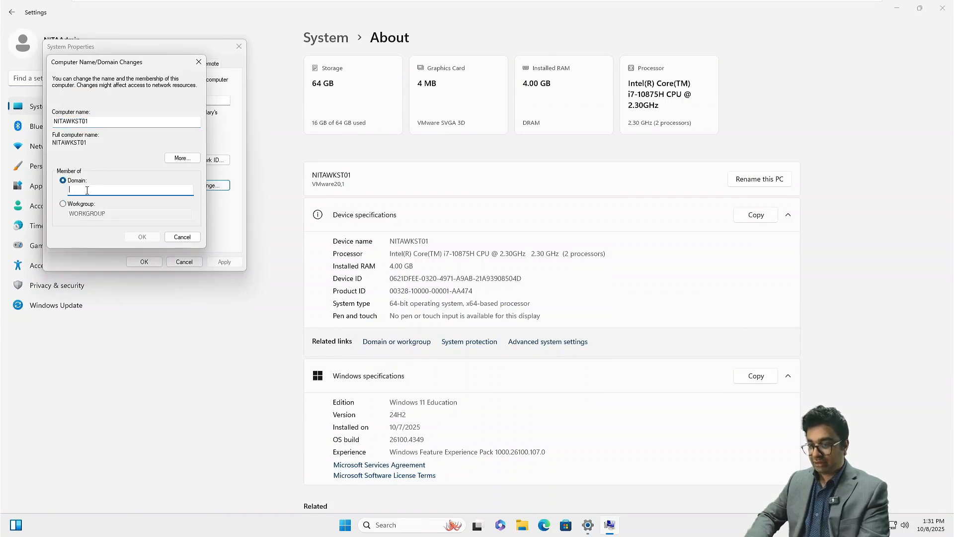
text(netsoftacad)
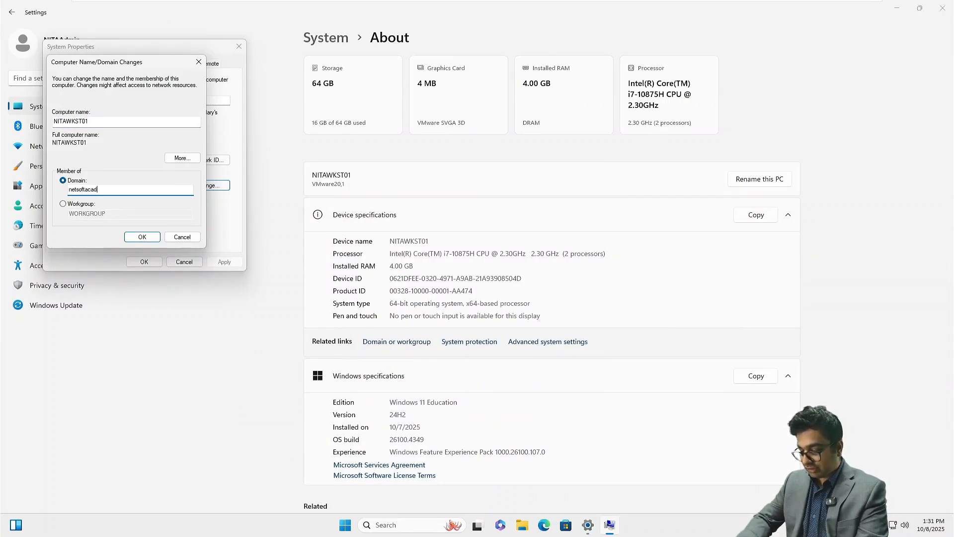
text(emy.com)
key(Return)
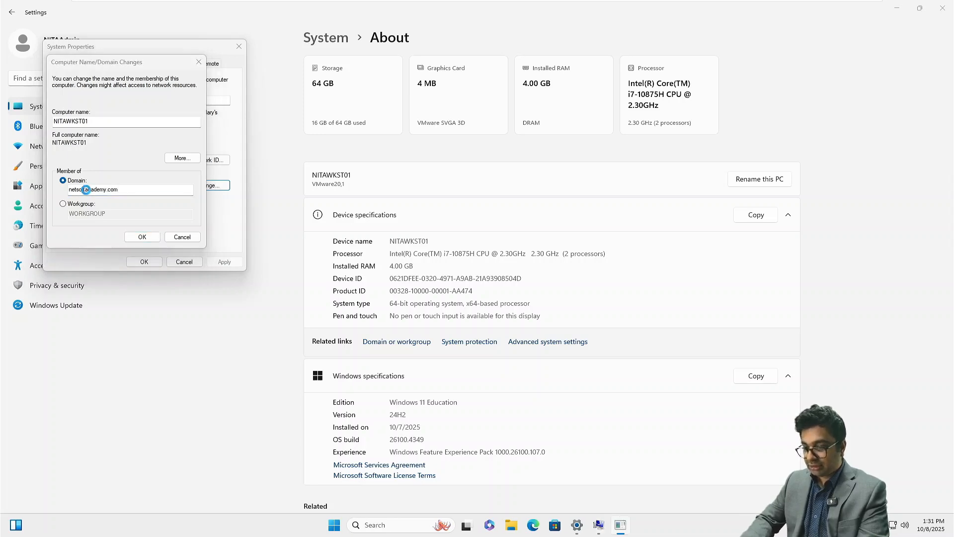
text(Administrator)
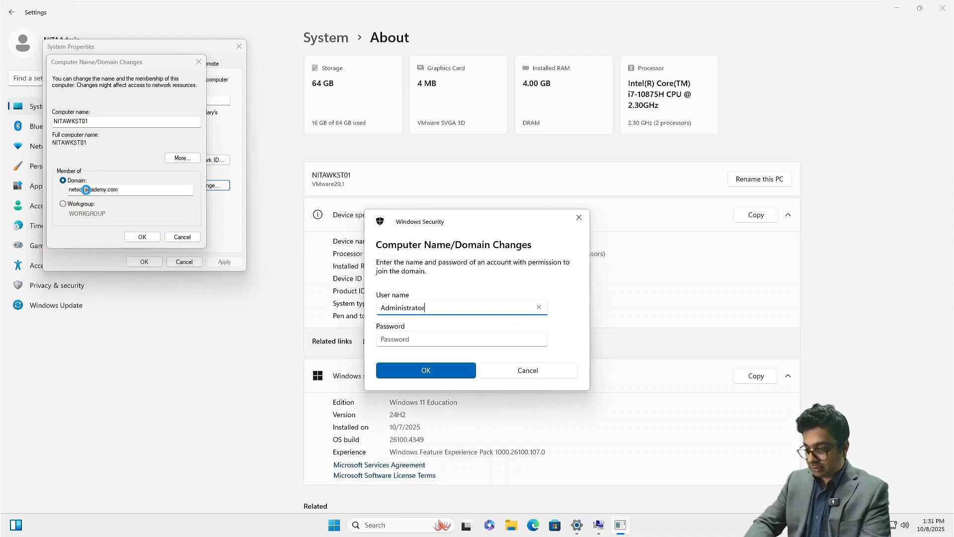
key(Tab)
text(******)
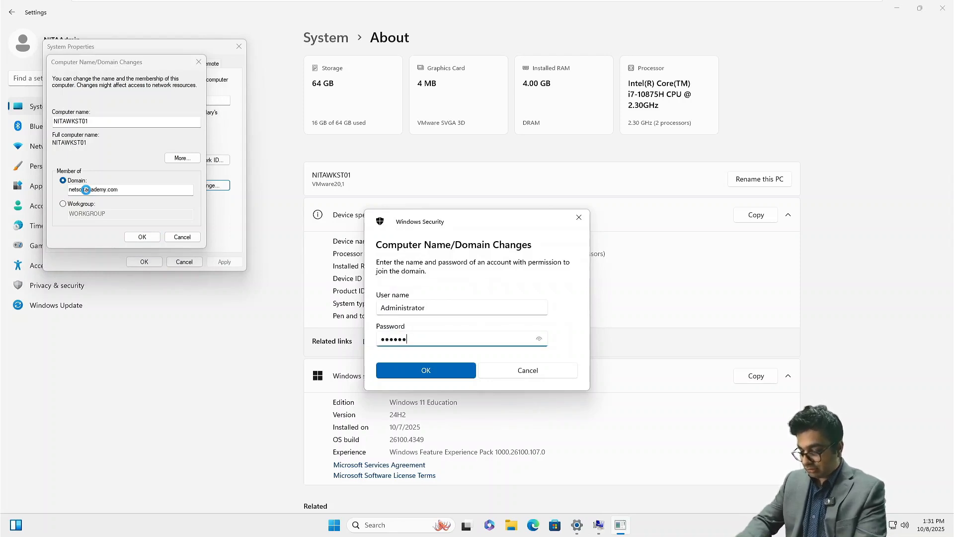
text(*****)
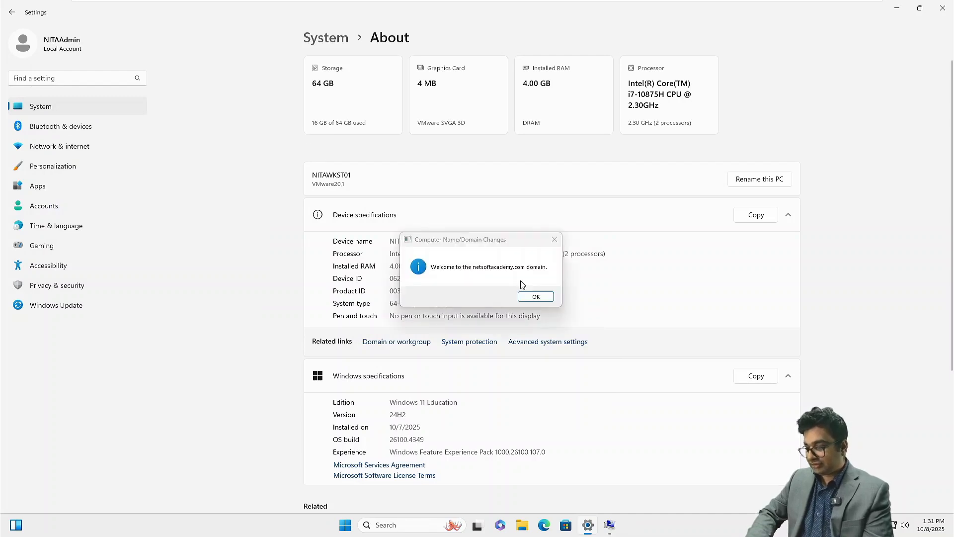
Confirm the domain welcome, restart the workstation now, and check NITAMBXS02's Exchange setup
click(531, 297)
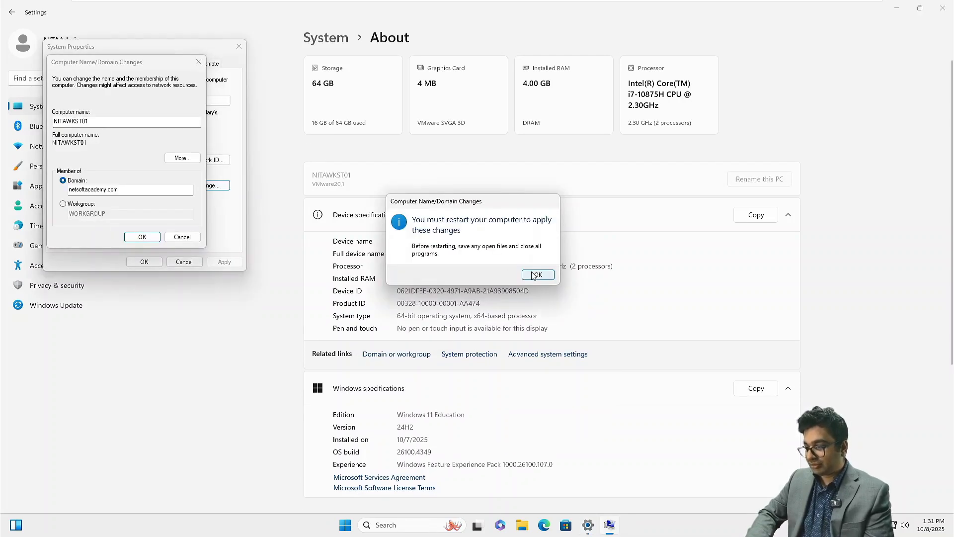
click(537, 275)
click(145, 262)
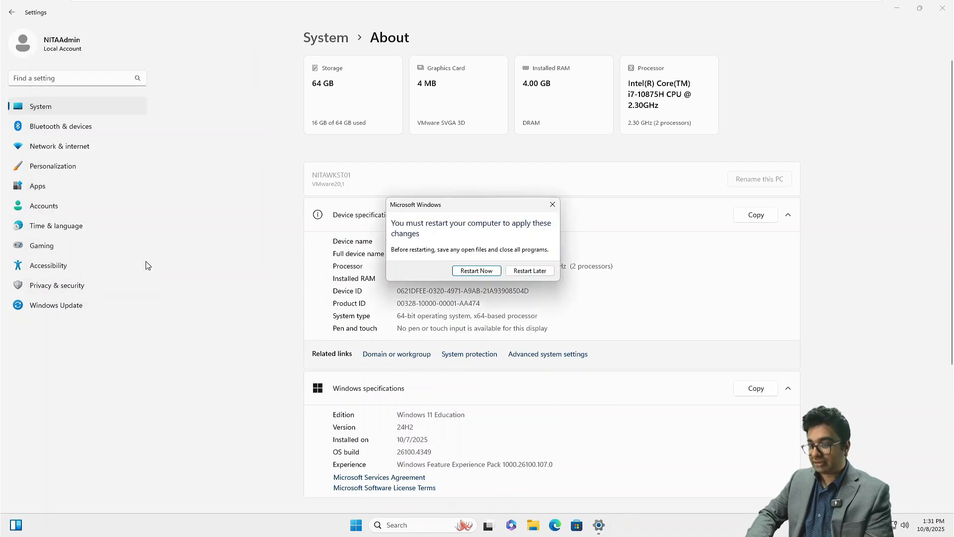
click(481, 270)
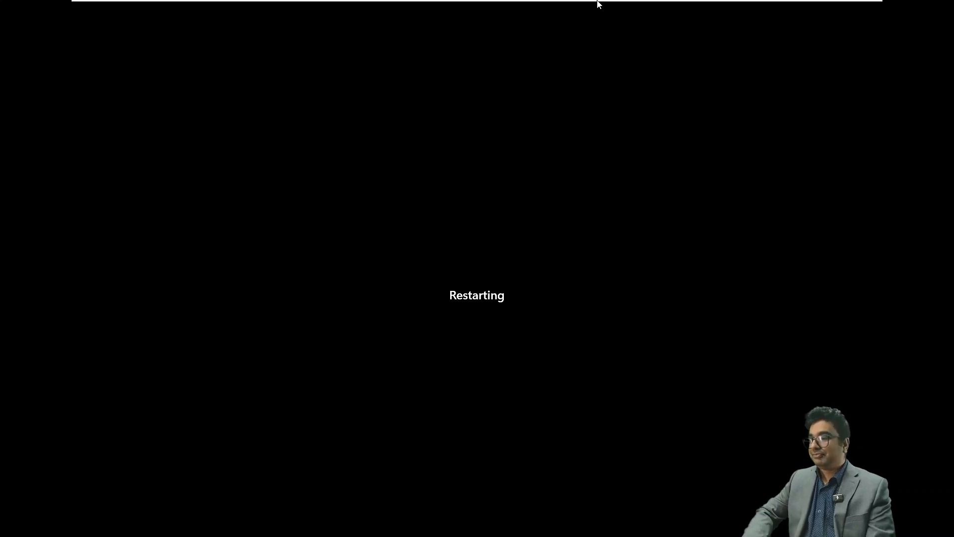
mouse_move(598, 3)
click(574, 16)
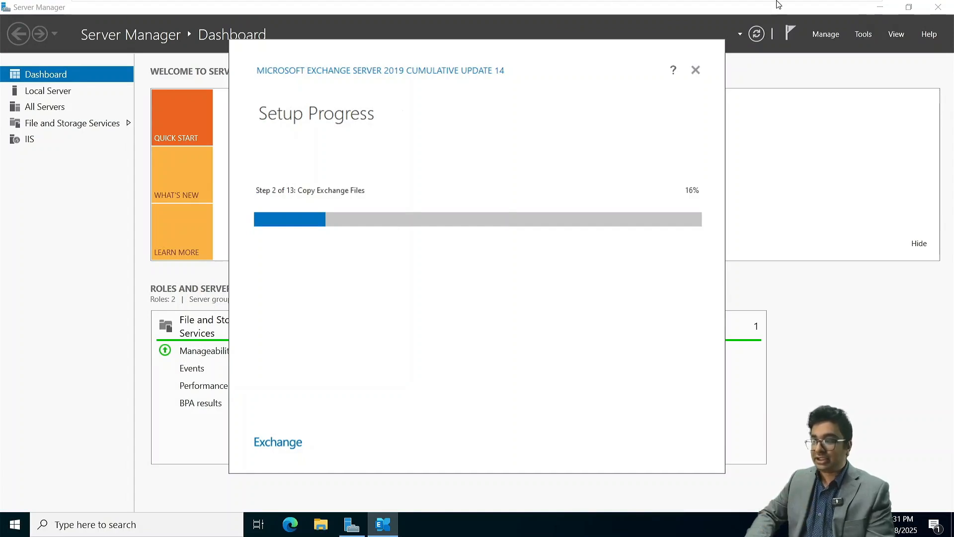
Check NITAWKST01's reboot, then show the powered-off NITAWKST02 VM's summary page
mouse_move(779, 2)
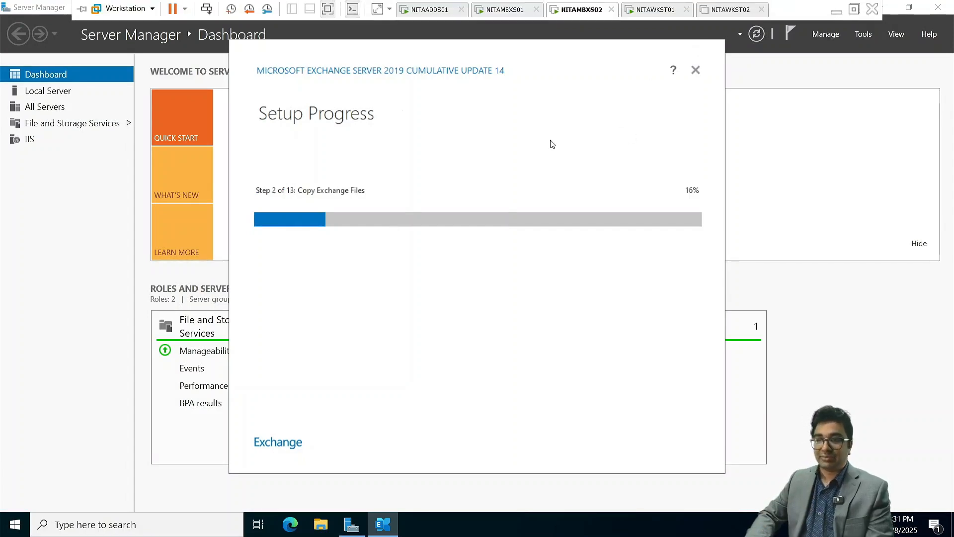
click(648, 10)
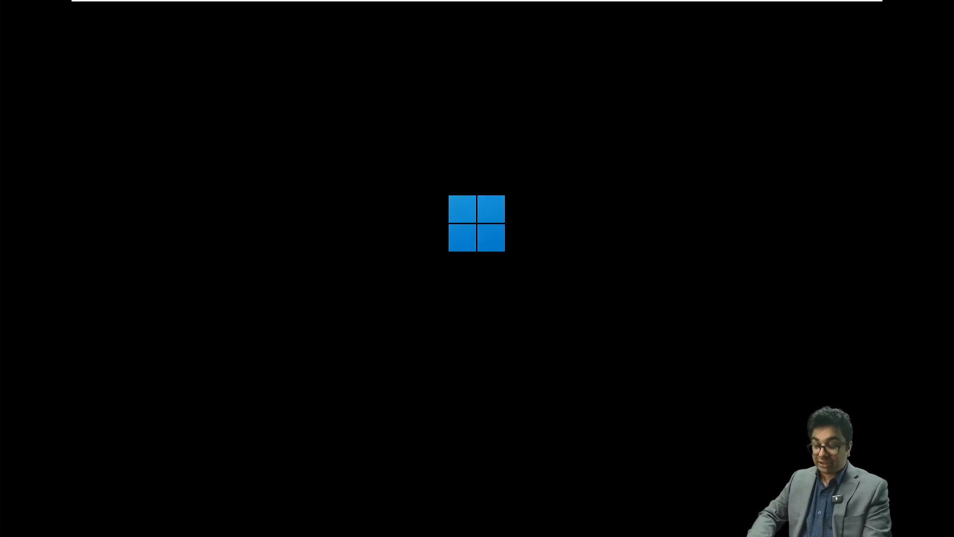
mouse_move(480, 2)
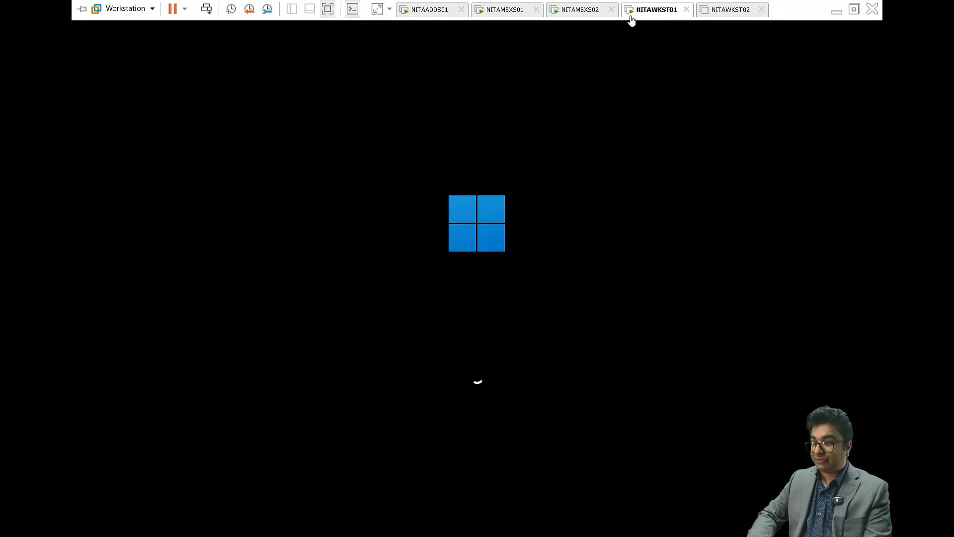
click(738, 12)
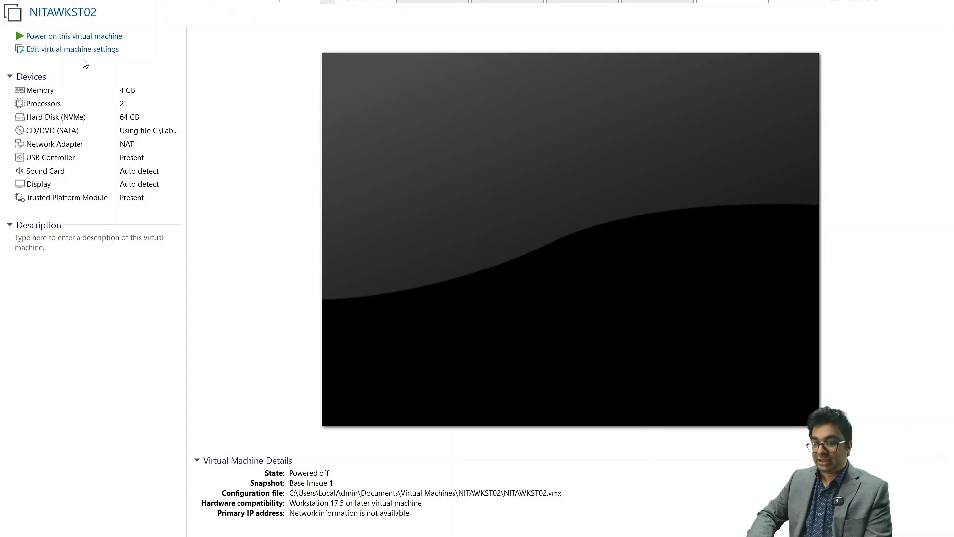
Power on NITAWKST02 and sign in, retyping the password after a failed first attempt
click(83, 38)
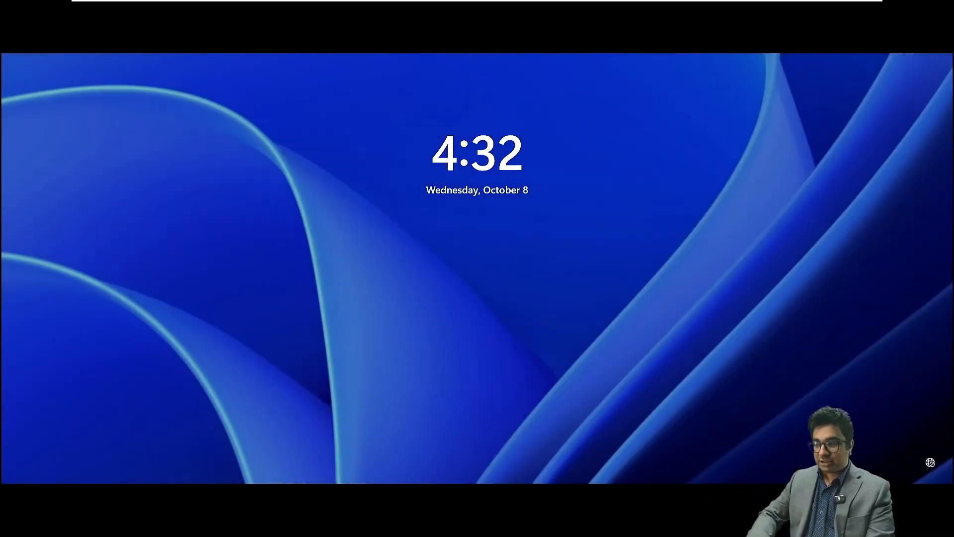
click(505, 320)
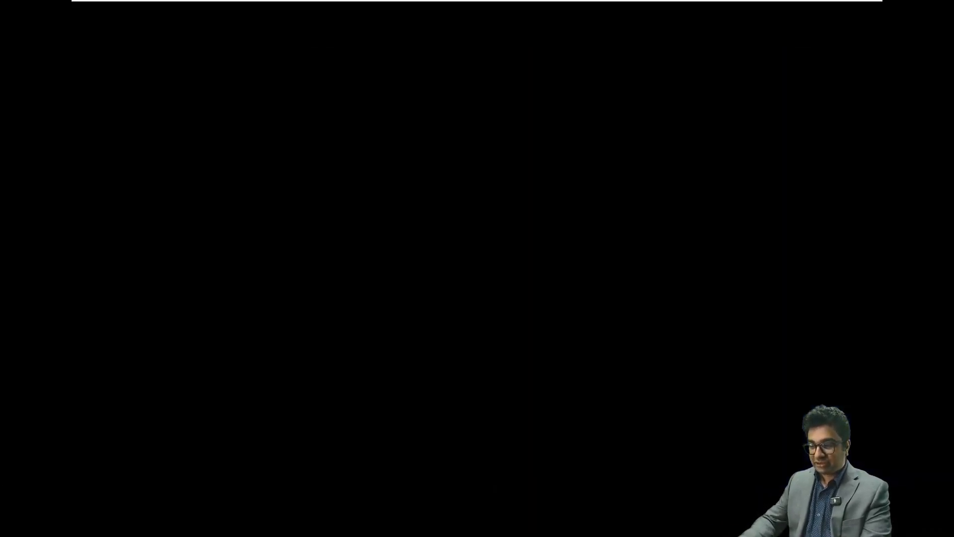
text(***)
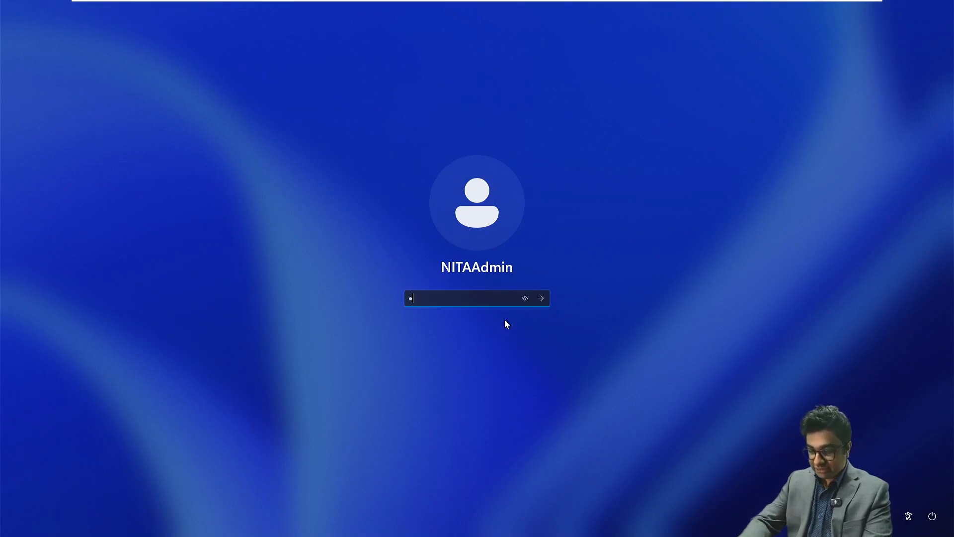
text(*********)
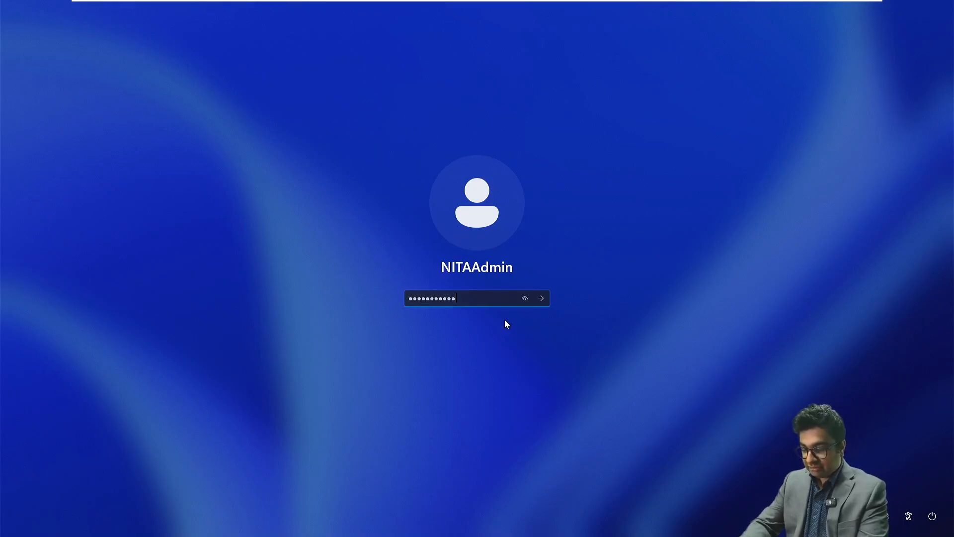
key(Return)
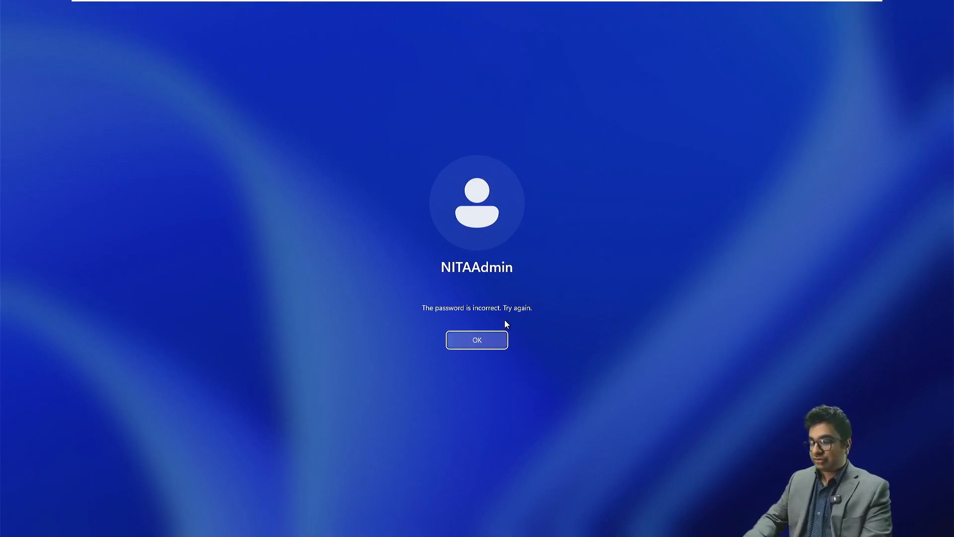
key(Return)
text(**)
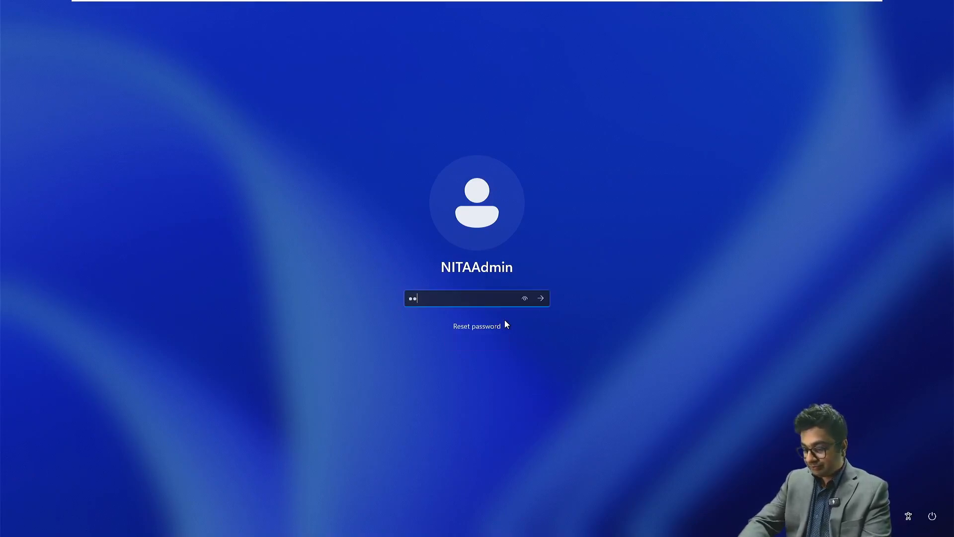
text(**********)
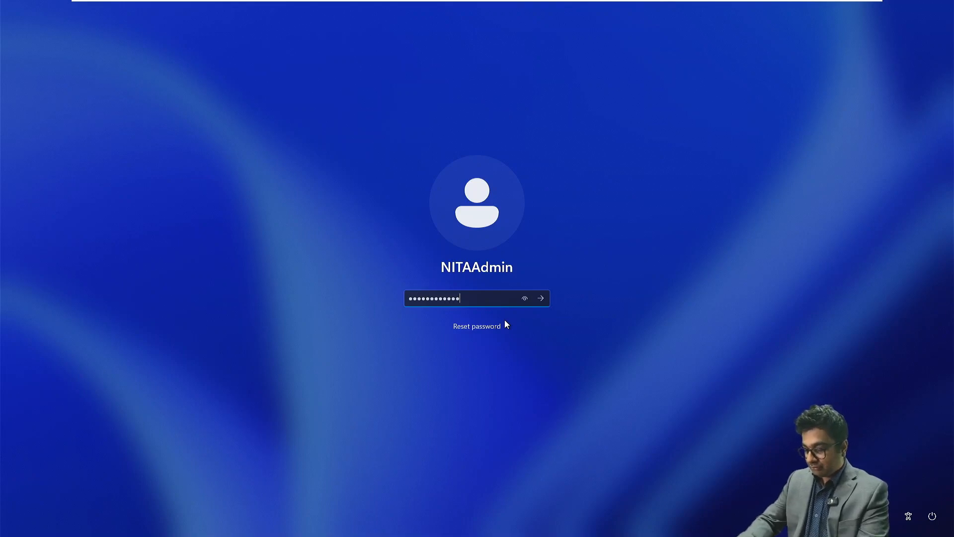
key(Return)
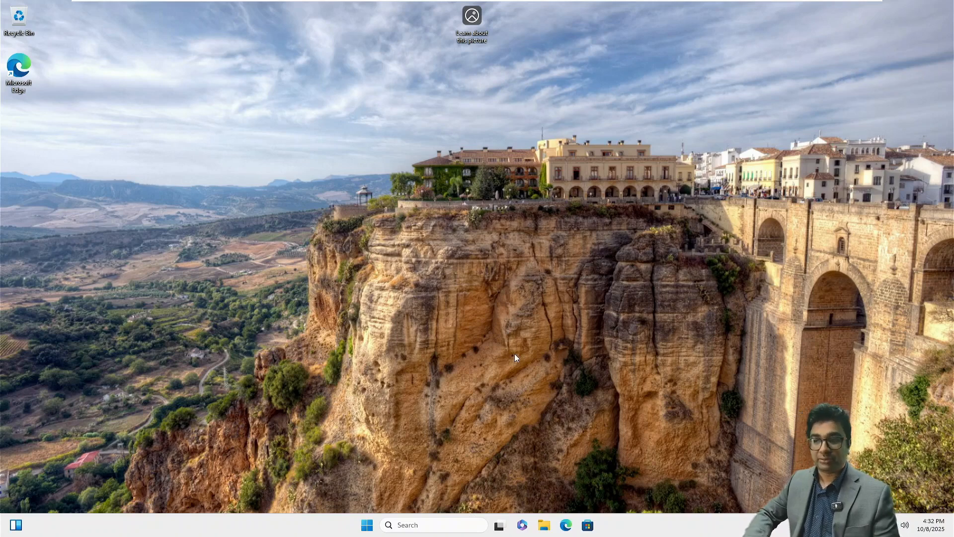
In NITAWKST02's VM settings, tick Connected and Connect at power on for the network adapter
mouse_move(567, 2)
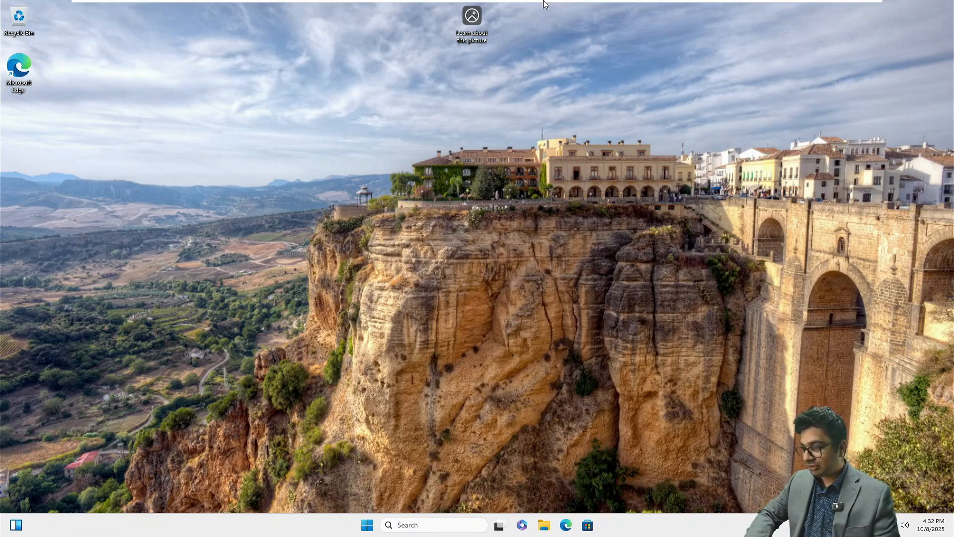
right_click(728, 12)
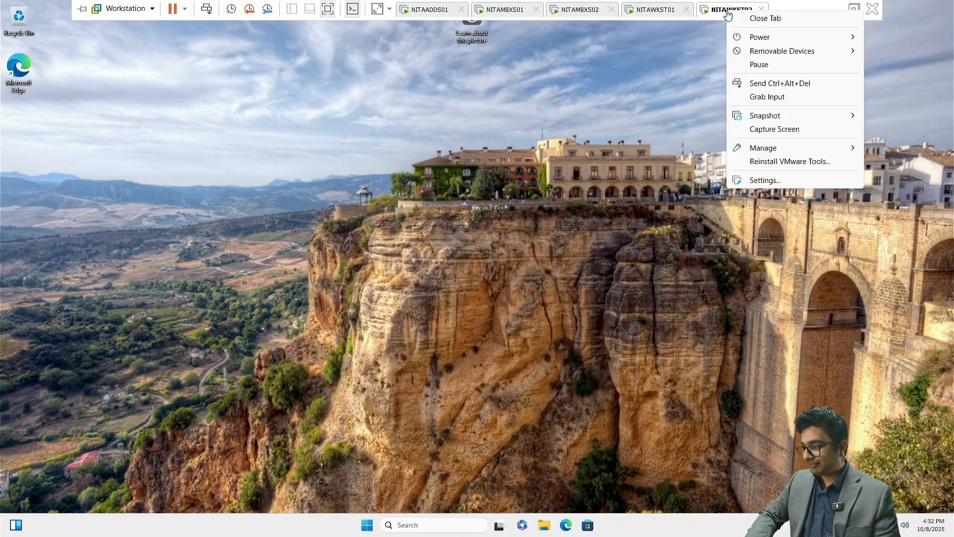
click(768, 184)
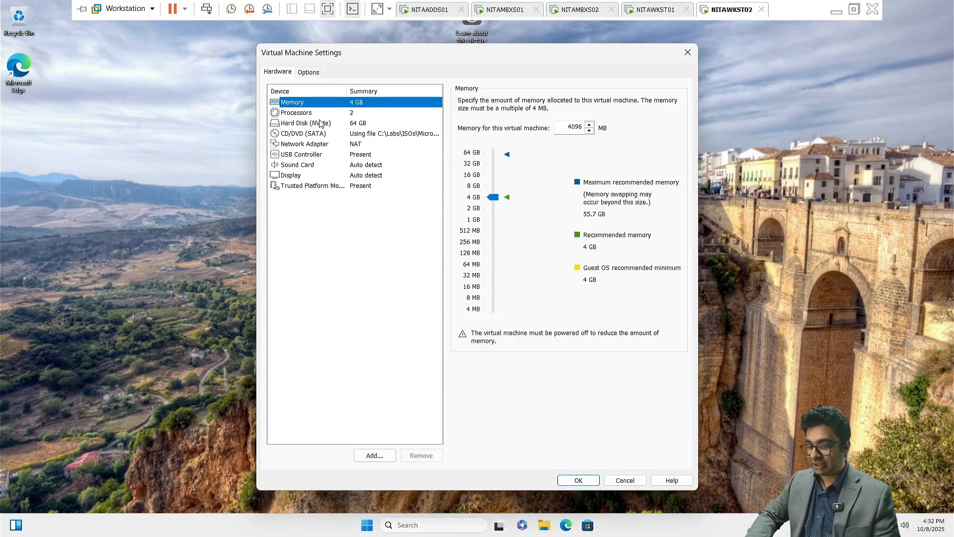
click(362, 144)
click(465, 101)
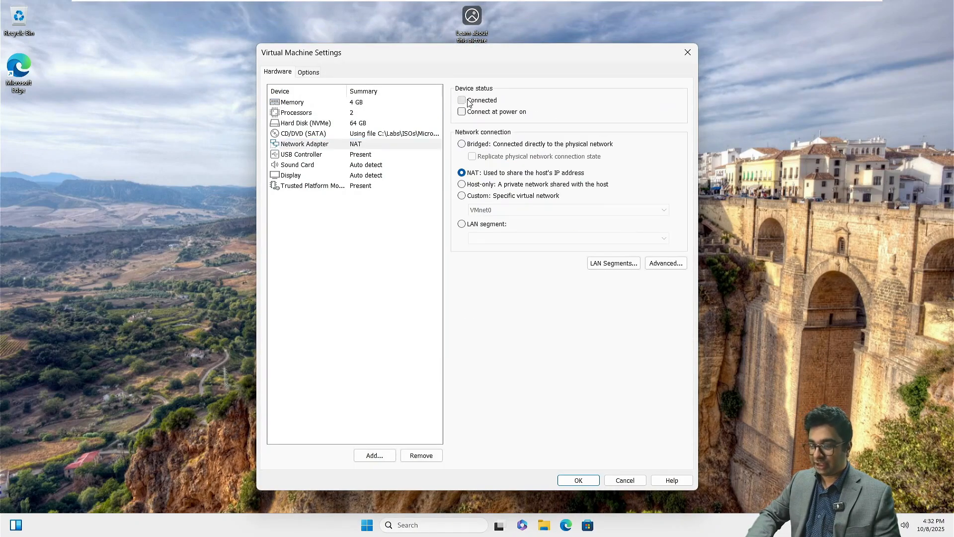
click(461, 112)
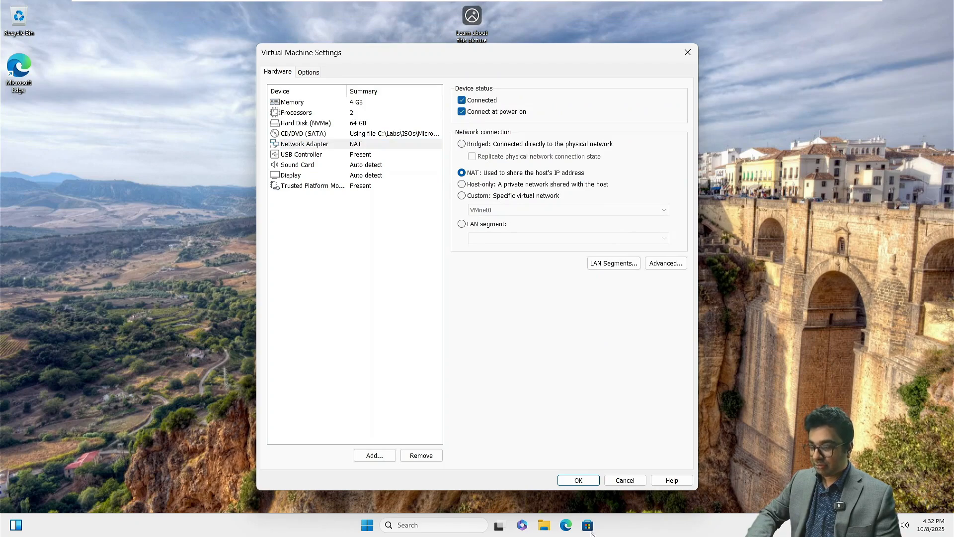
click(578, 480)
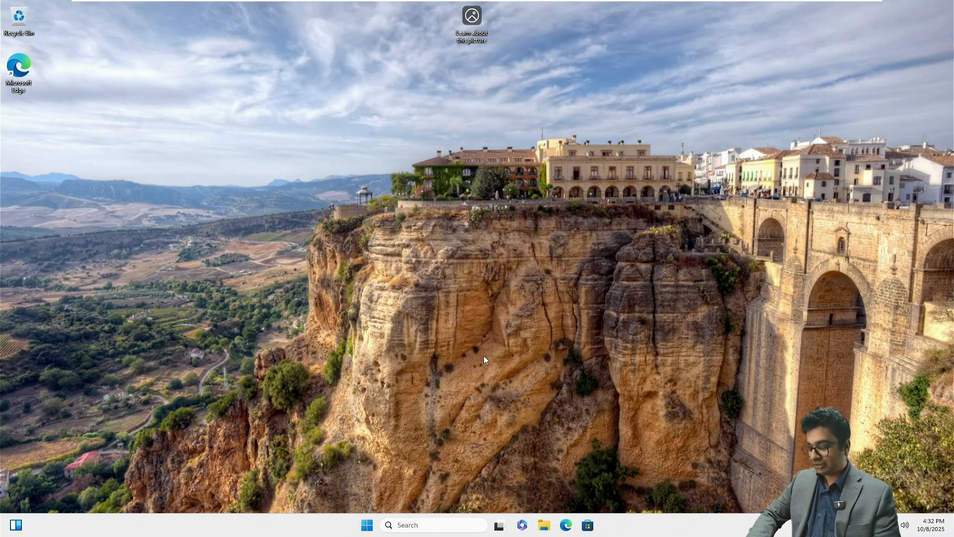
Run ncpa.cpl, correcting the ncap.cpl typo, and open Ethernet0's IPv4 properties
key(super+r)
text(n)
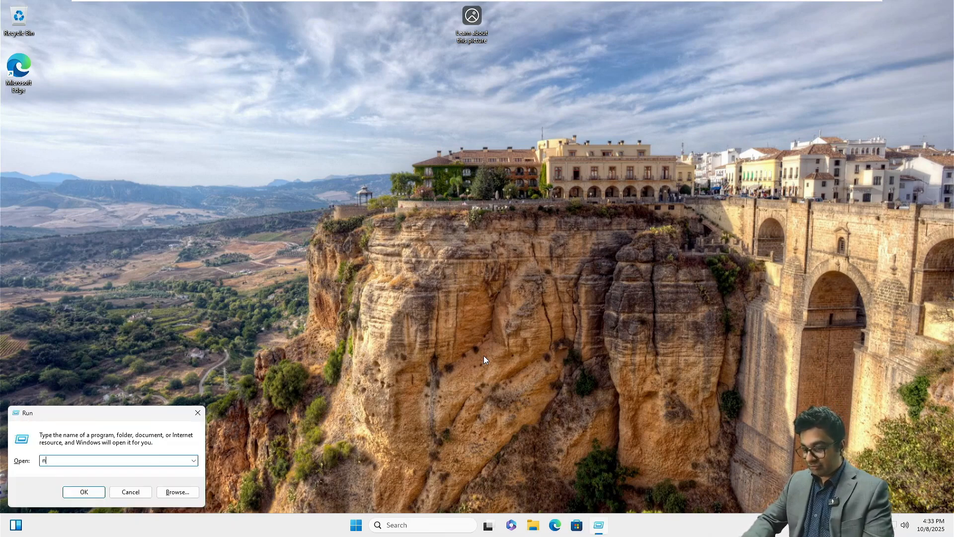
text(cap.c)
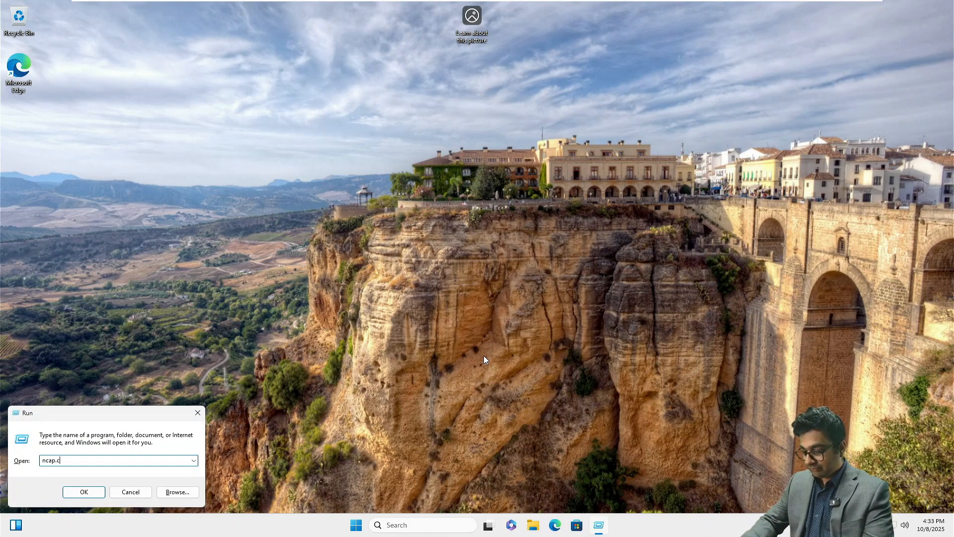
text(pl)
key(Return)
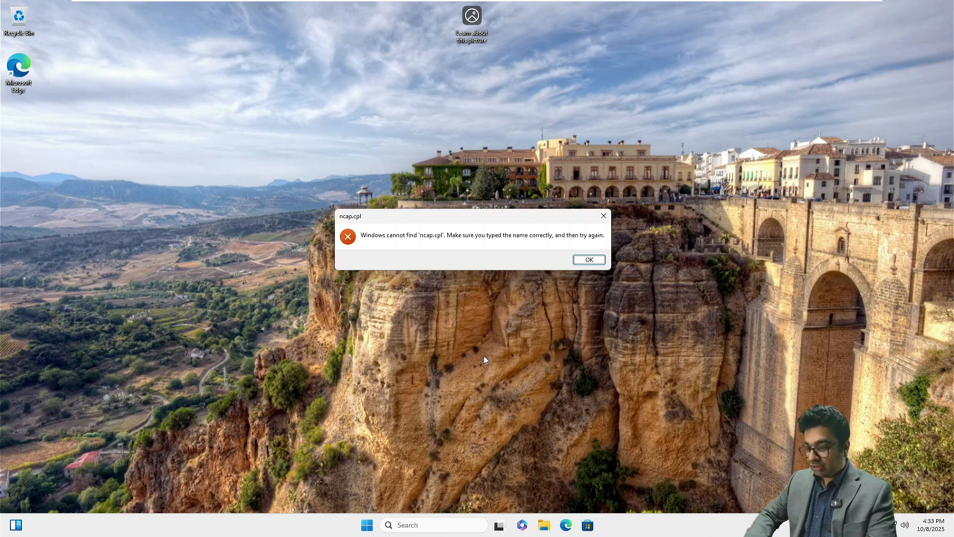
click(590, 260)
text(ncp)
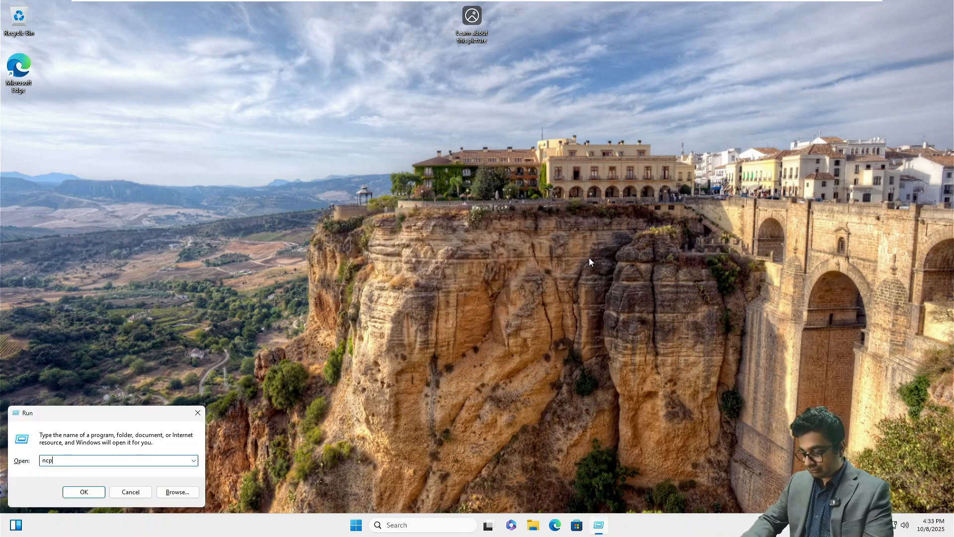
text(a.cpl)
key(Return)
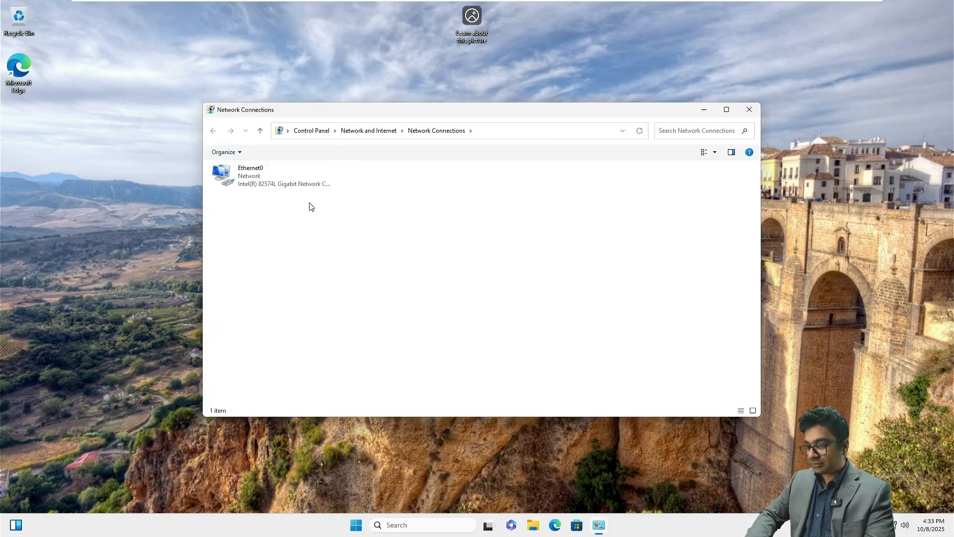
click(275, 182)
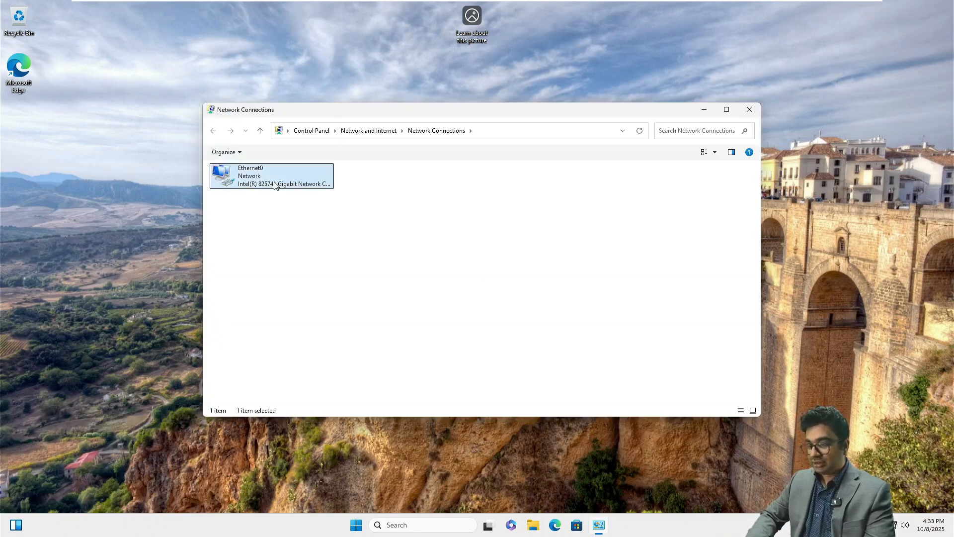
right_click(274, 181)
click(309, 276)
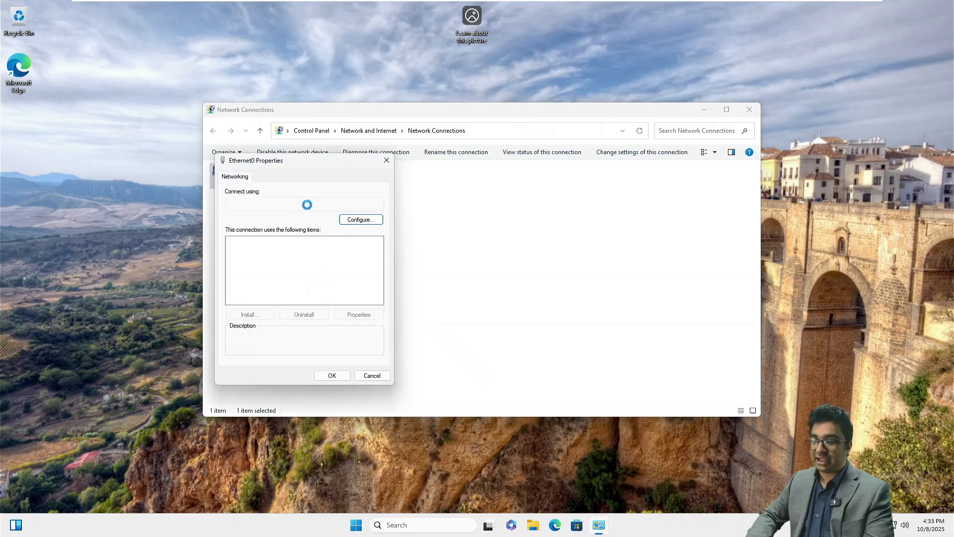
double_click(265, 267)
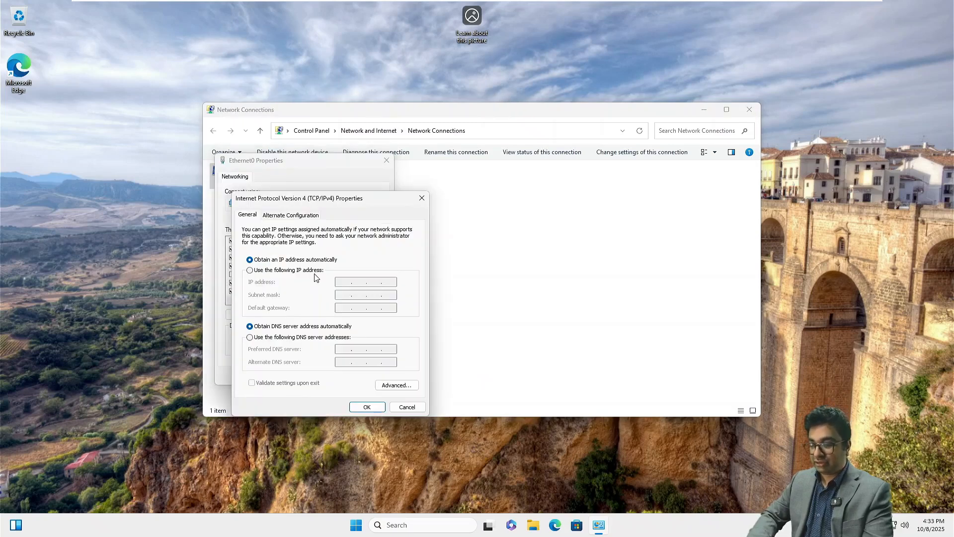
Assign static IP 172.16.10.50, mask 255.255.0.0, gateway and DNS 172.16.10.1
click(301, 271)
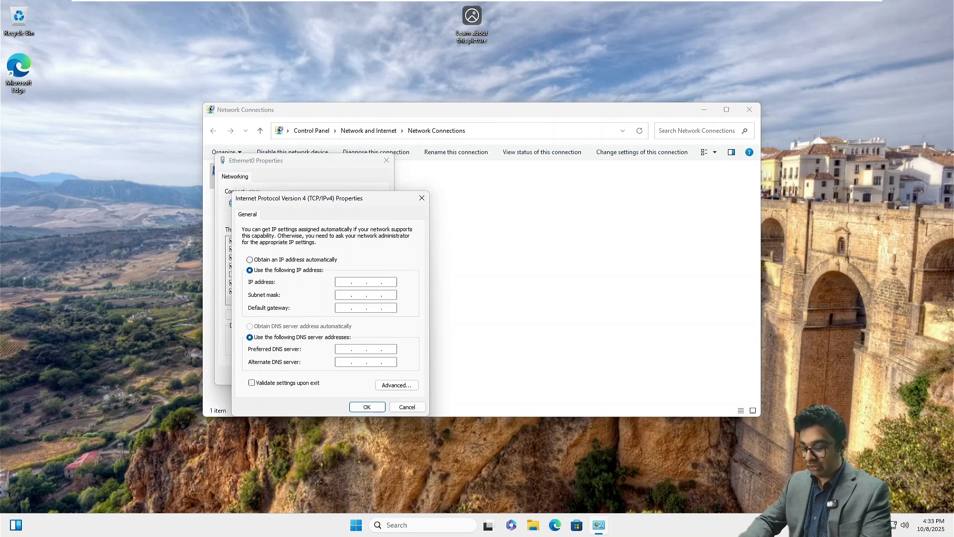
text(172 . 16 . 10 . 50)
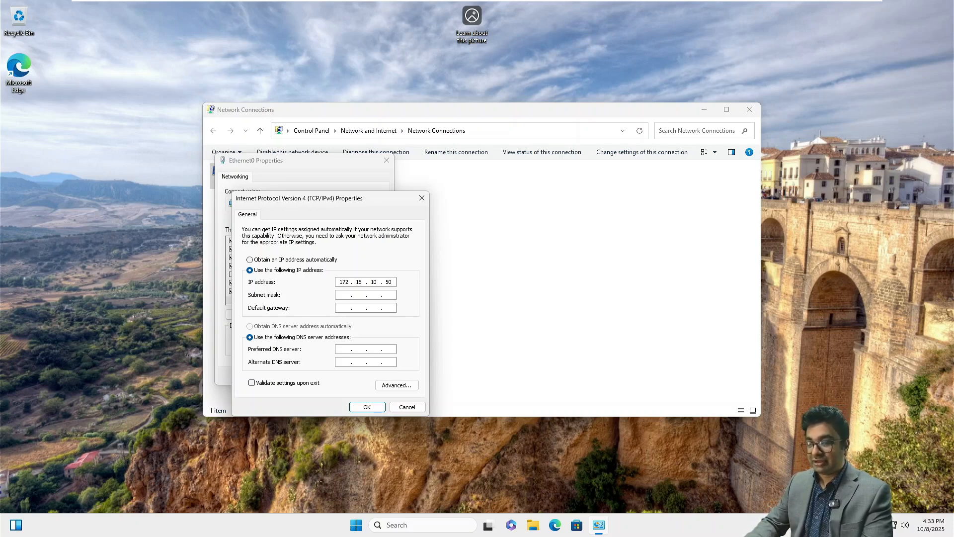
key(Tab)
key(Tab)
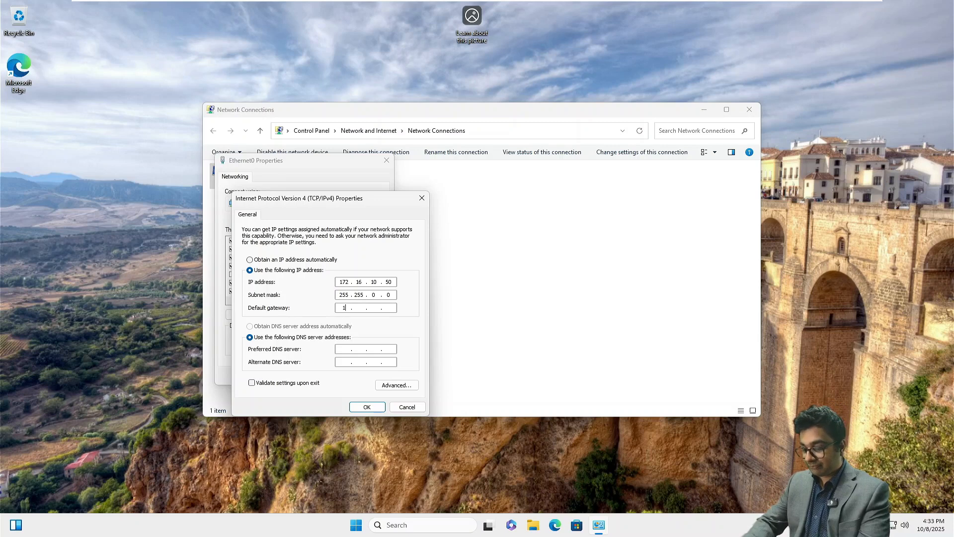
text(172.16.1)
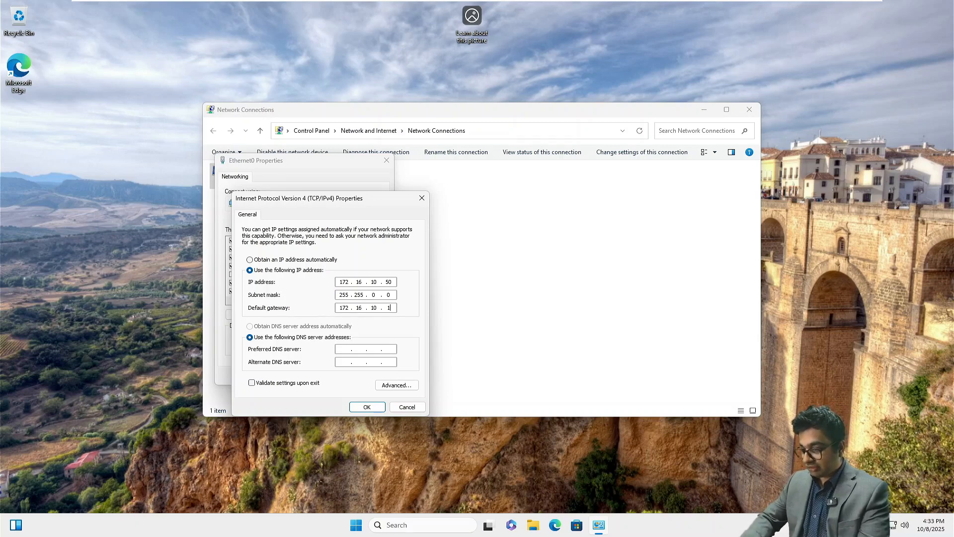
key(Tab)
key(Tab)
text(1)
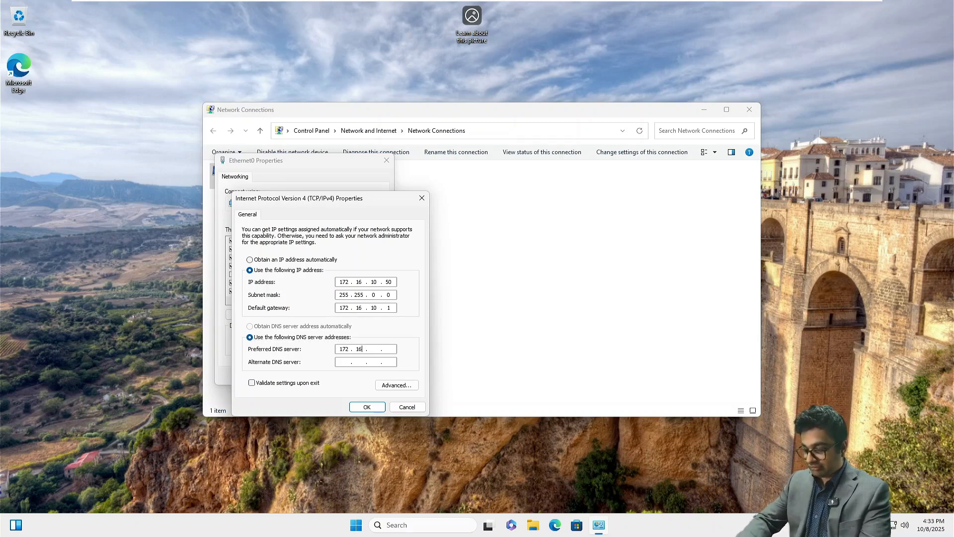
text(72.16.10.1)
key(Return)
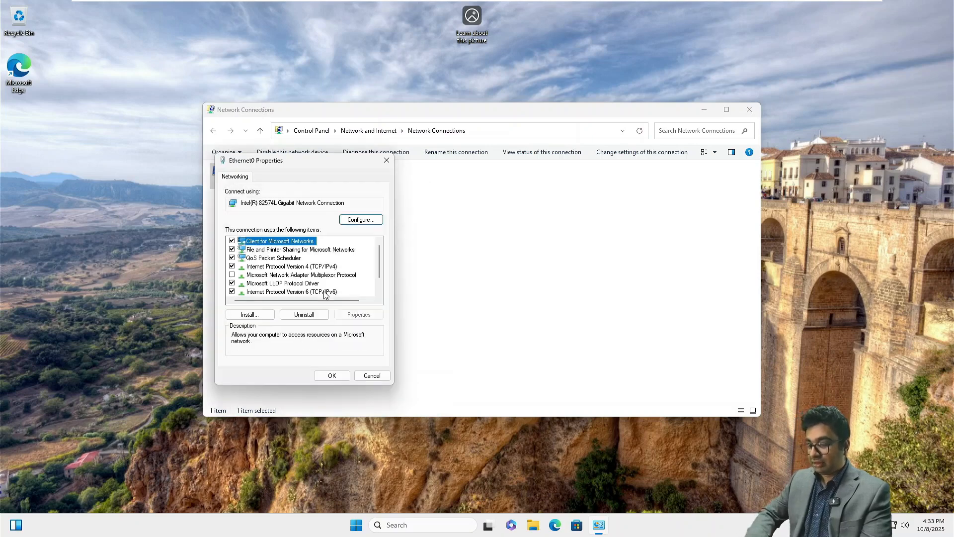
click(328, 376)
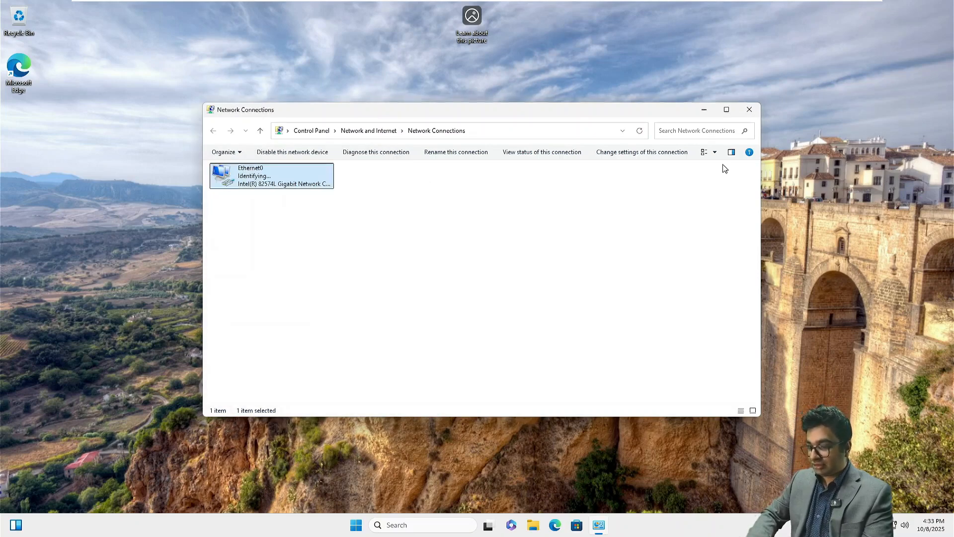
click(759, 108)
Open This PC's About settings and choose domain membership in the computer name changes
click(549, 533)
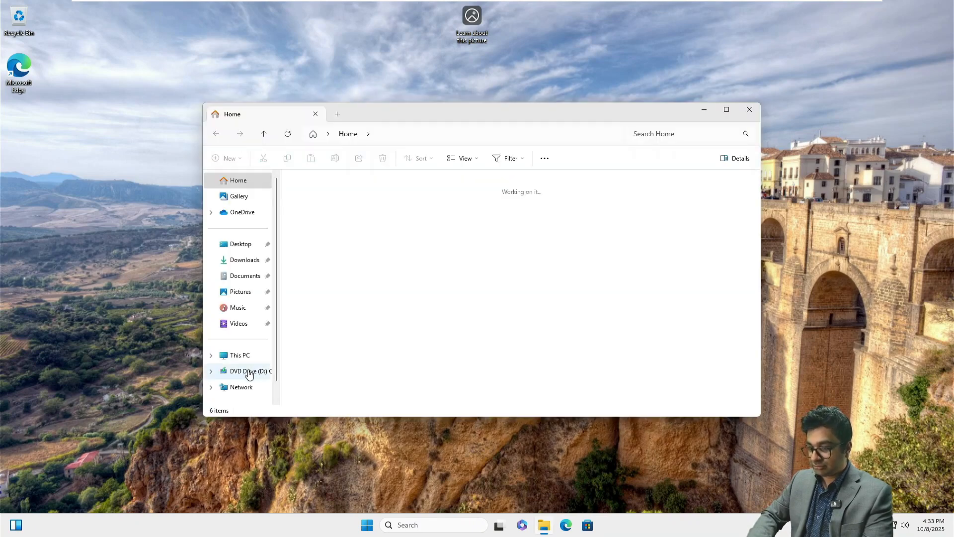
right_click(243, 356)
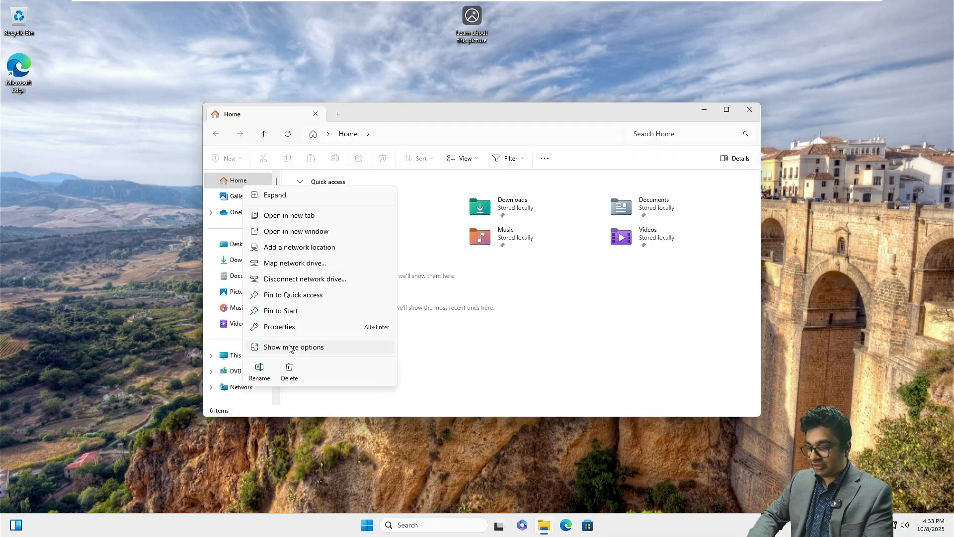
click(281, 326)
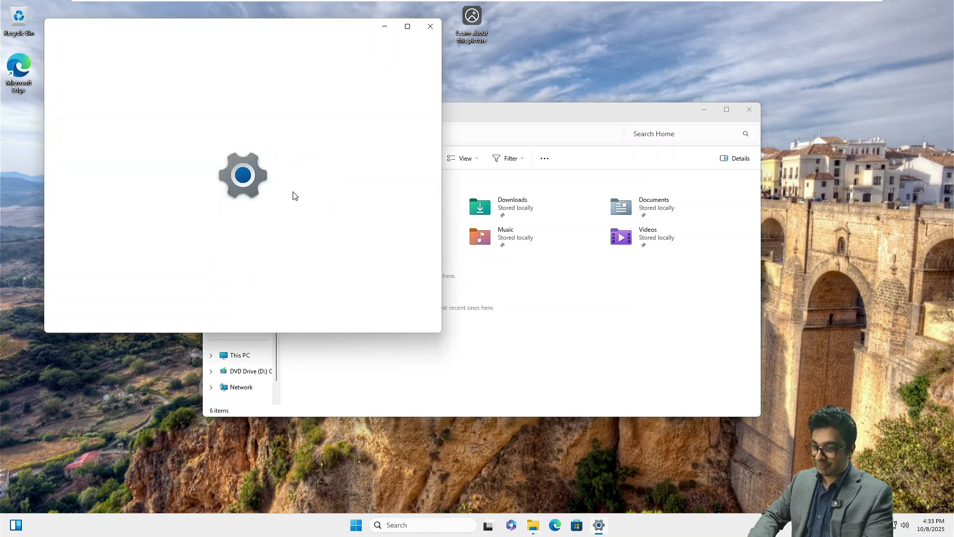
click(407, 25)
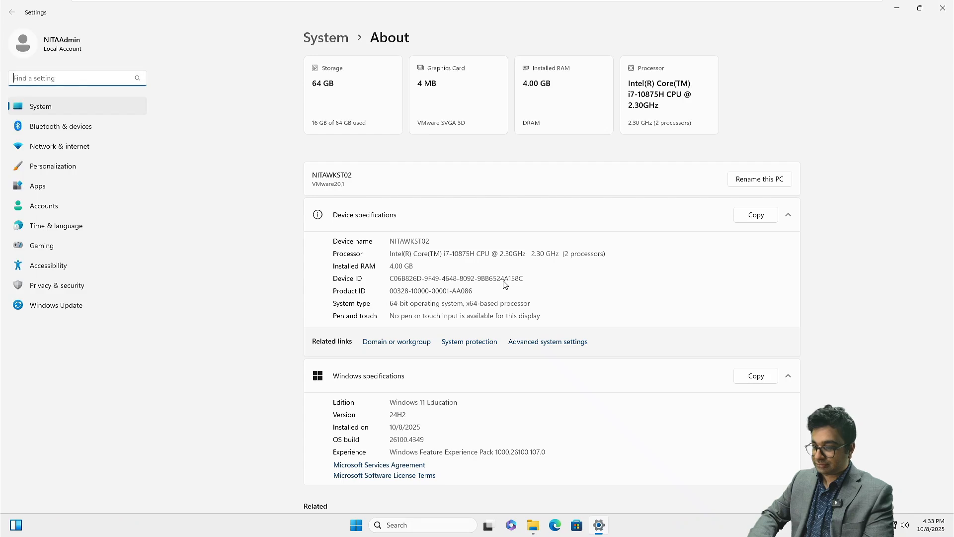
click(410, 343)
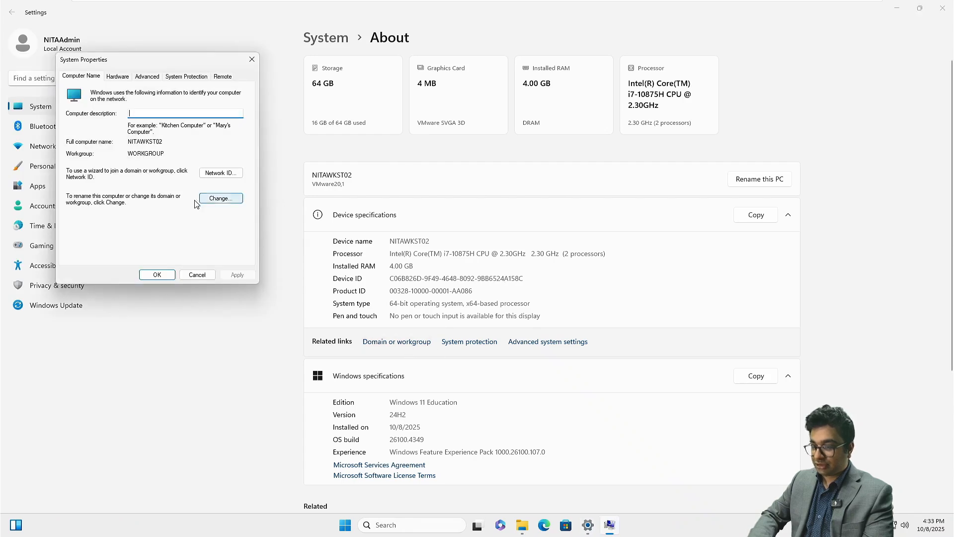
click(217, 199)
click(90, 198)
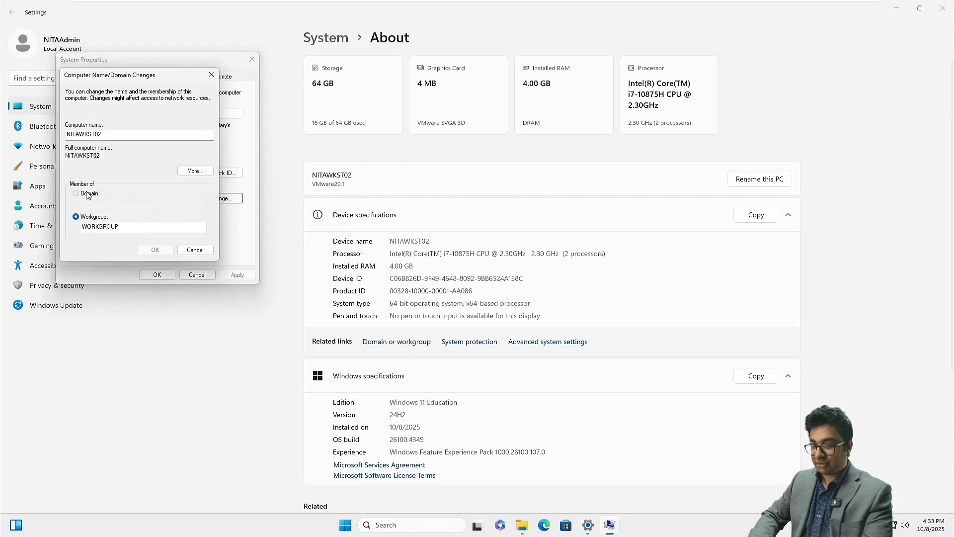
Join the netsoftacademy.com domain using the domain Administrator credentials
click(104, 203)
text(netsoftacadem)
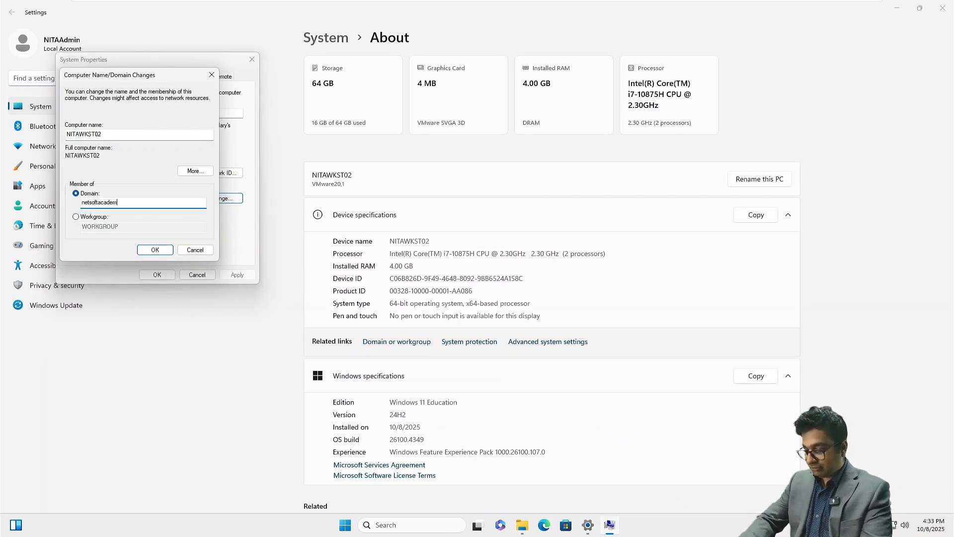
text(y.com)
key(Return)
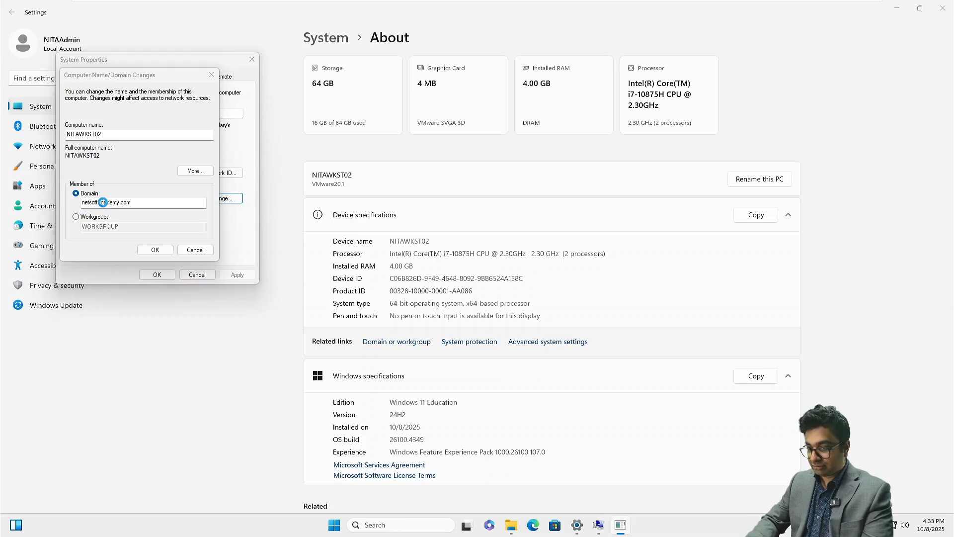
text(Administrator)
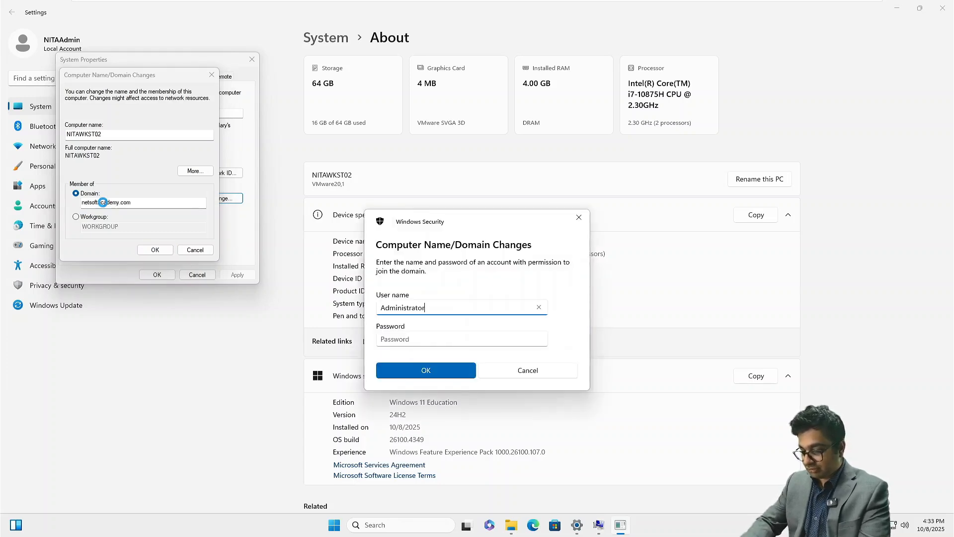
key(Tab)
text(••••••)
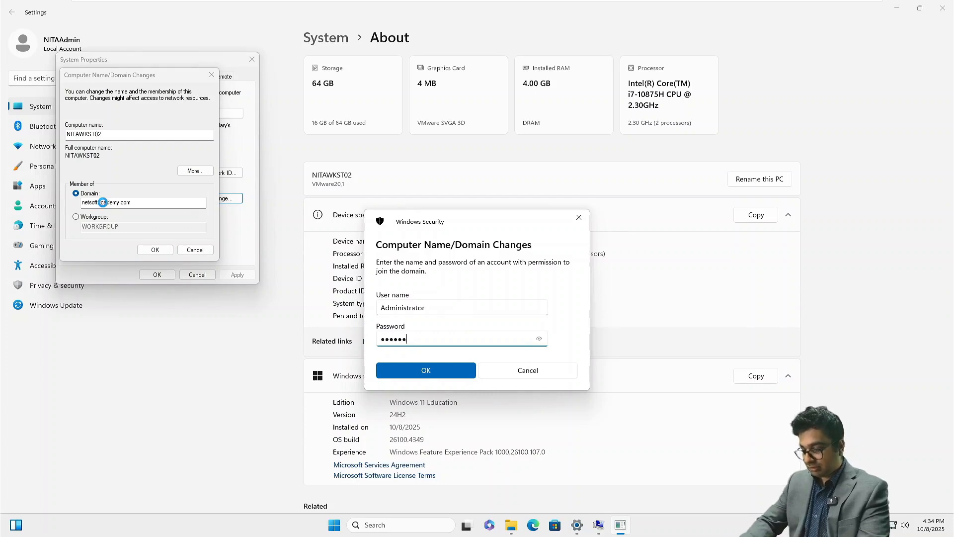
text(•••)
key(Return)
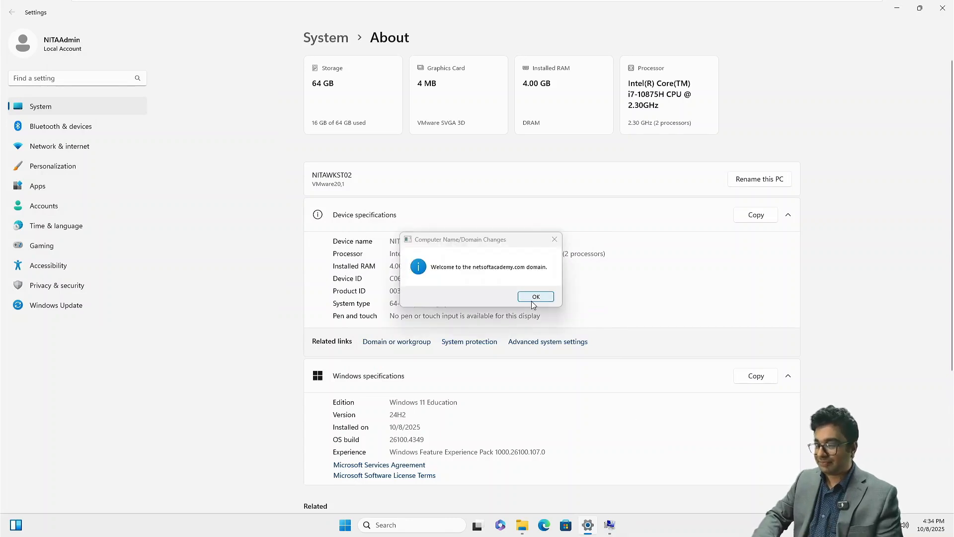
Acknowledge the domain welcome and restart prompts, then restart NITAWKST02 now
click(534, 297)
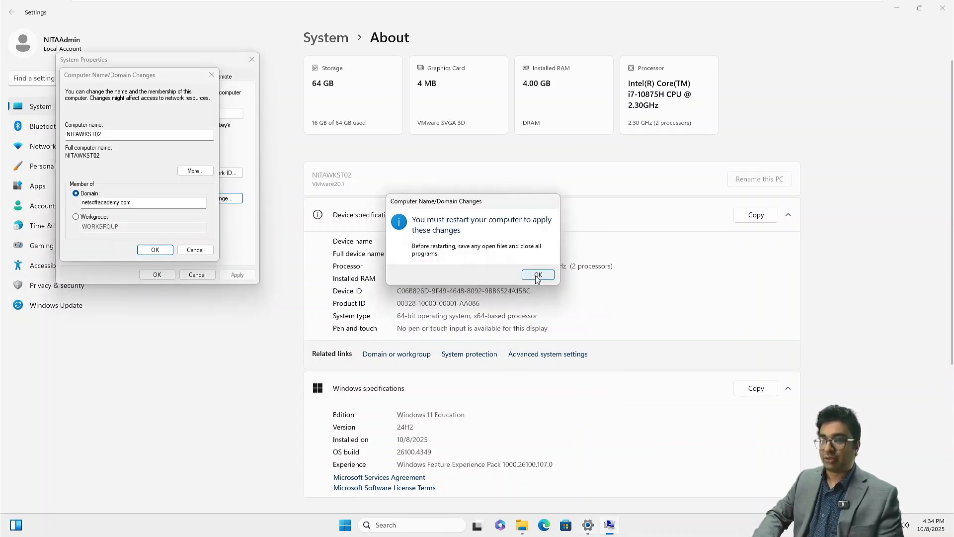
click(537, 275)
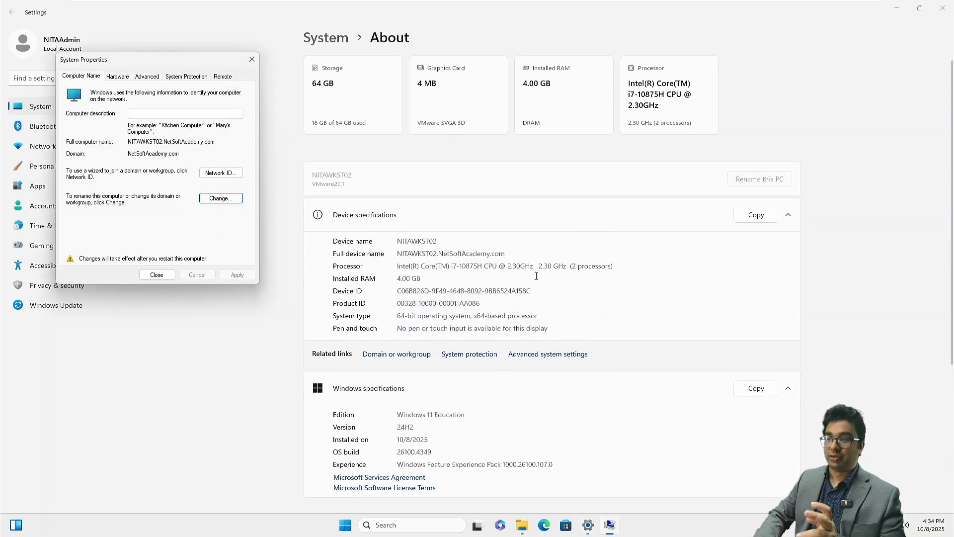
click(155, 275)
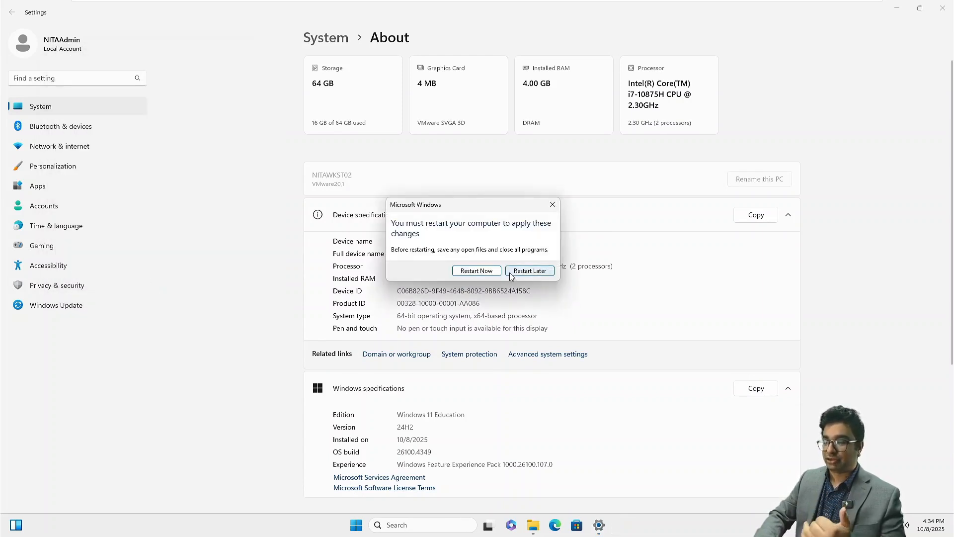
click(469, 276)
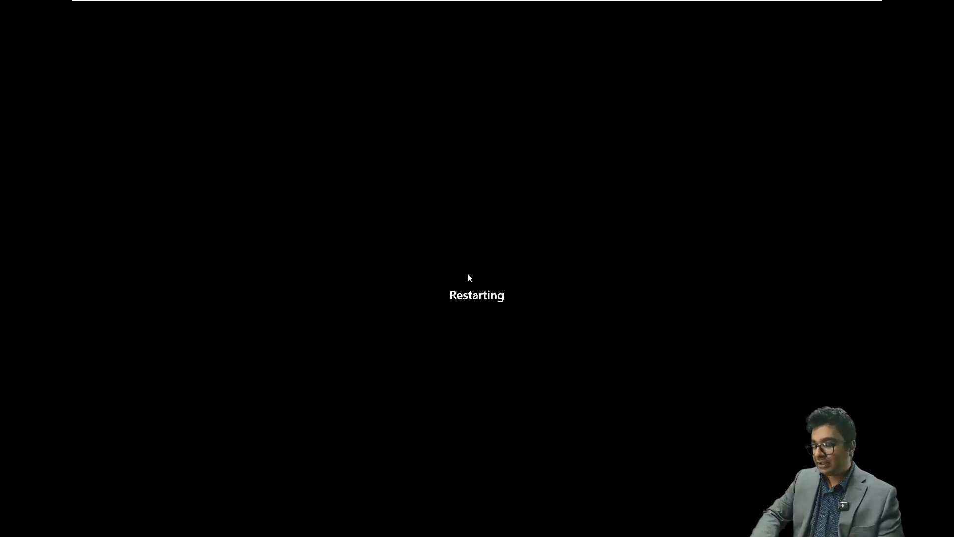
click(479, 9)
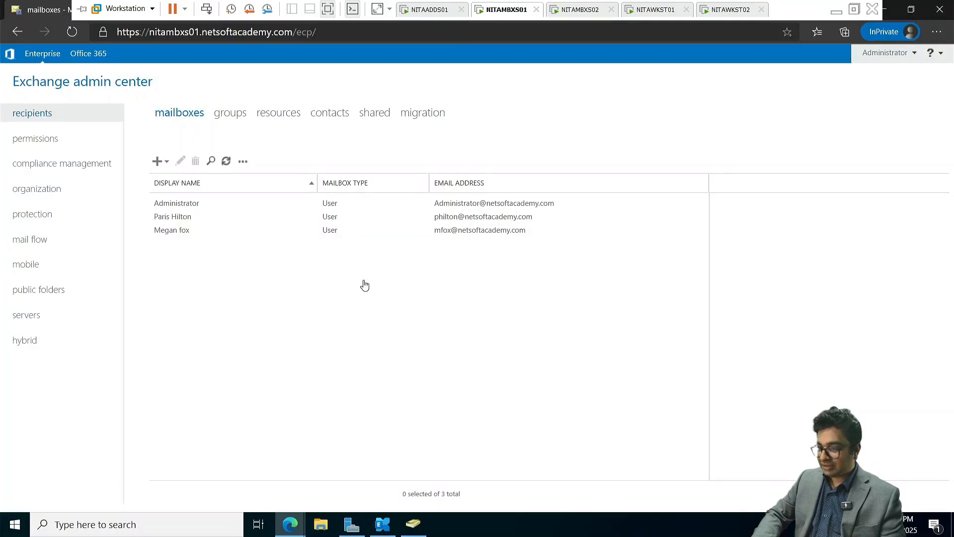
click(173, 219)
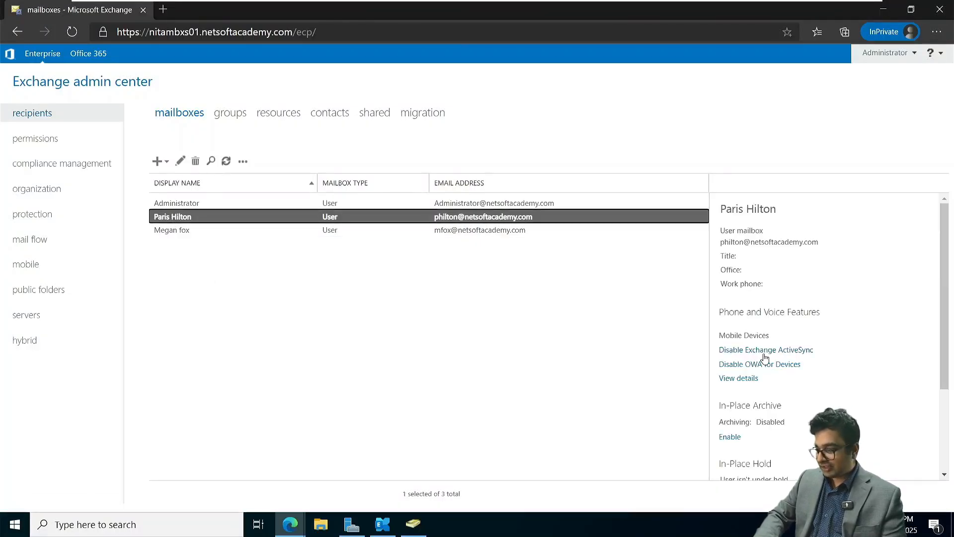
scroll(765, 358, down, 3)
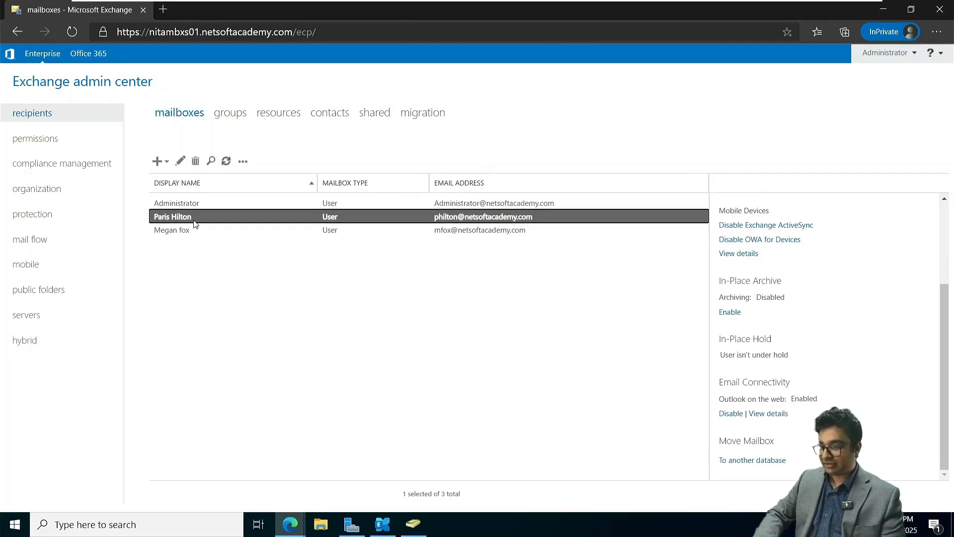
double_click(179, 217)
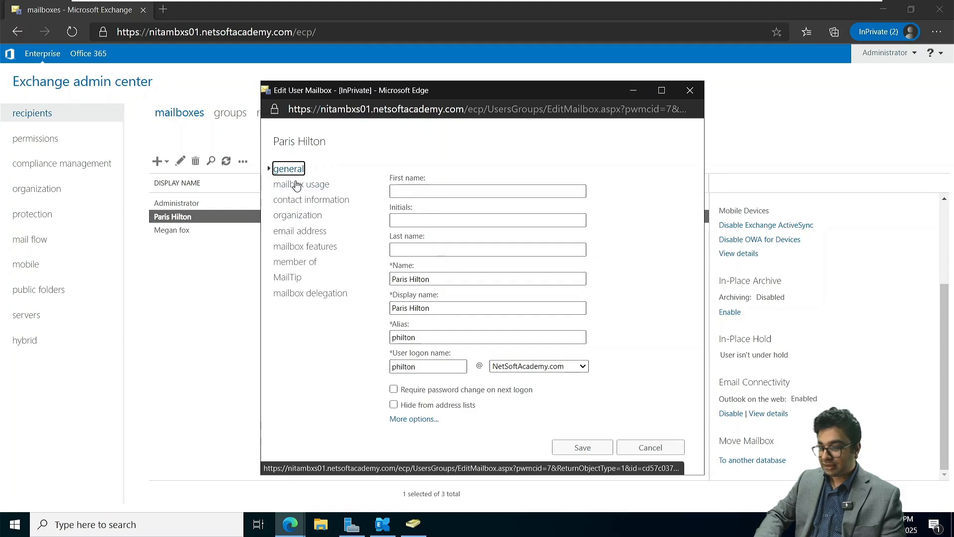
click(413, 419)
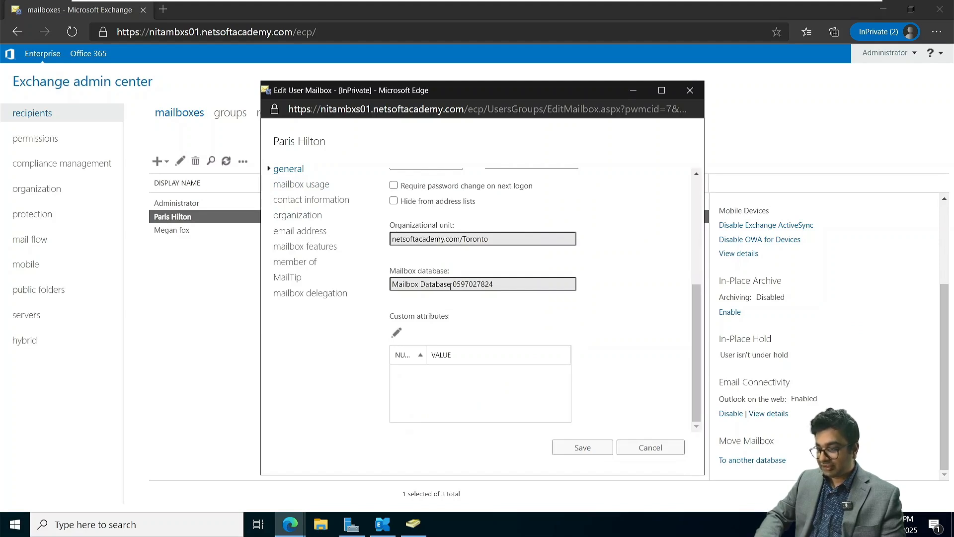
key(ctrl+plus)
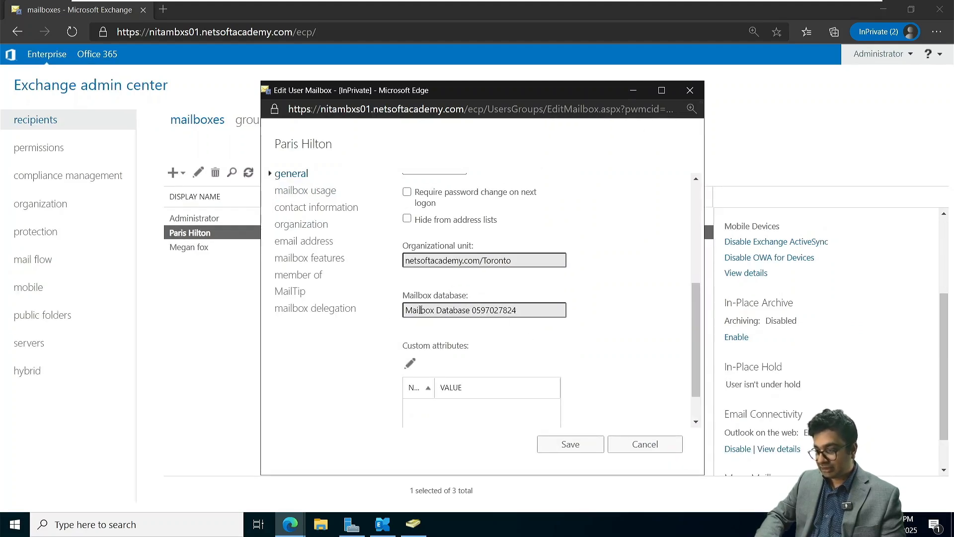
drag(522, 310, 400, 311)
key(ctrl+c)
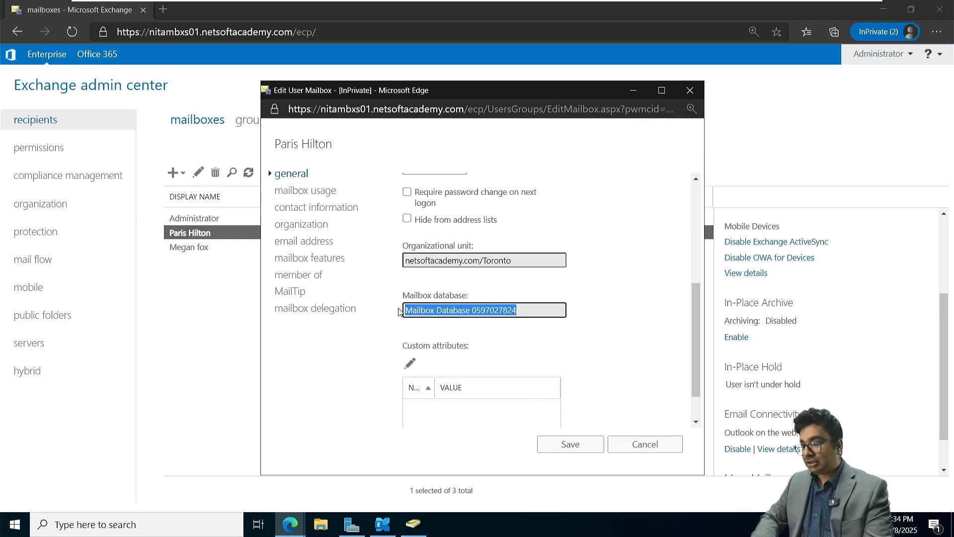
mouse_move(399, 311)
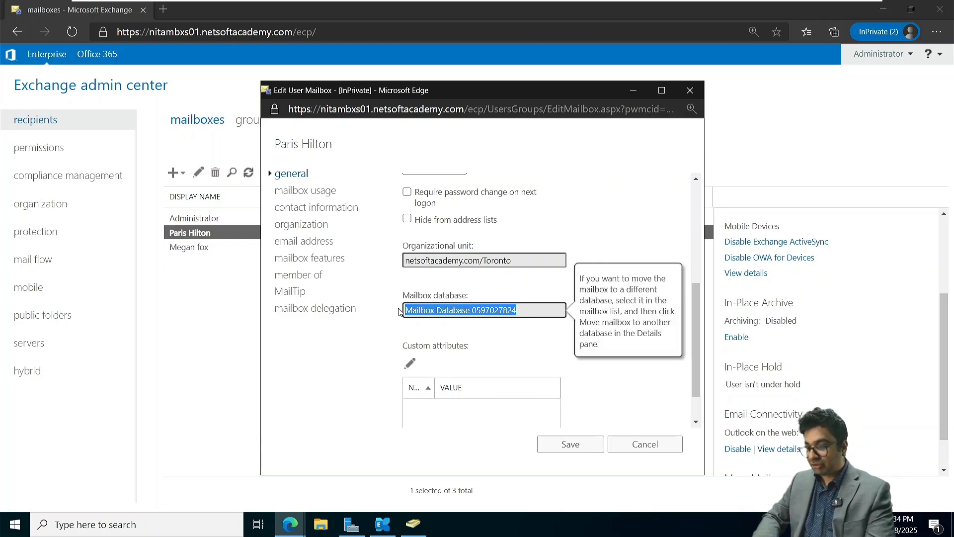
click(611, 449)
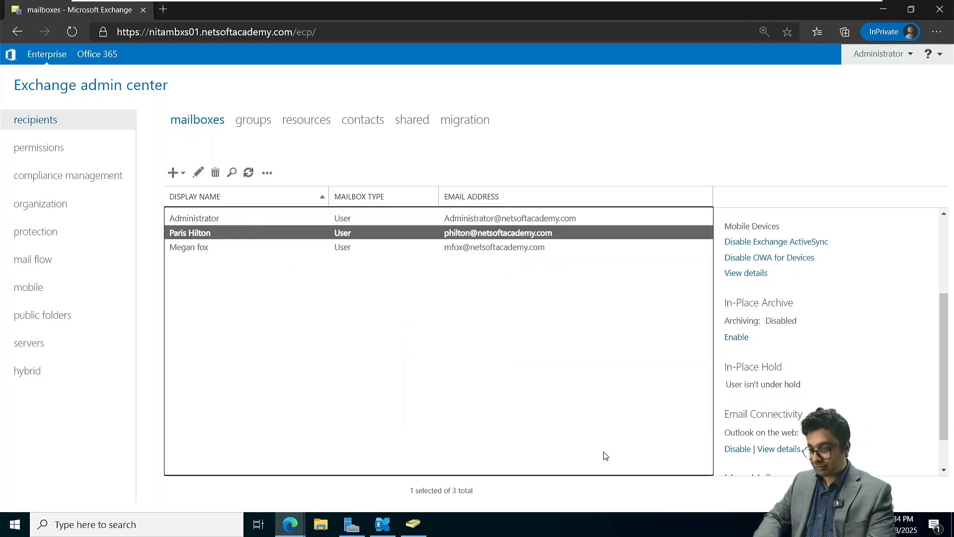
click(42, 351)
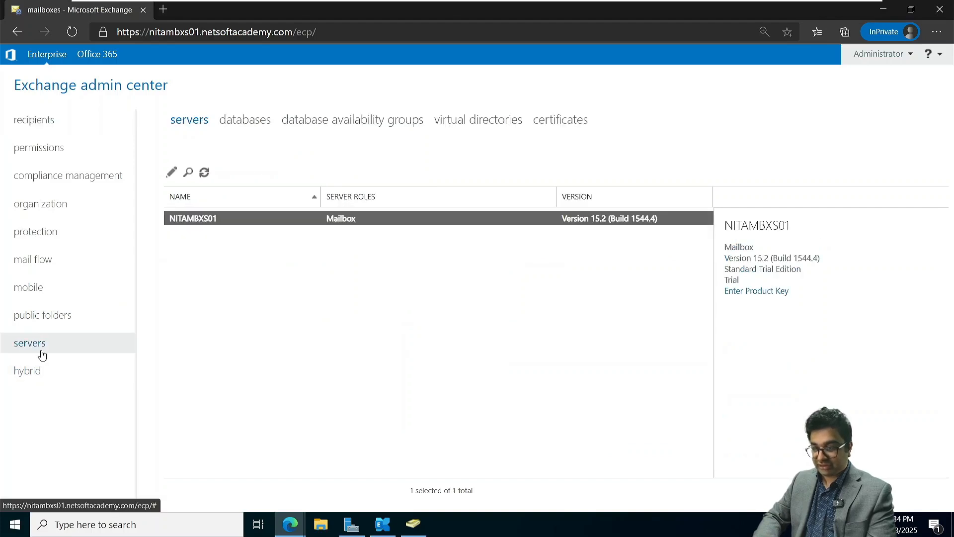
click(232, 126)
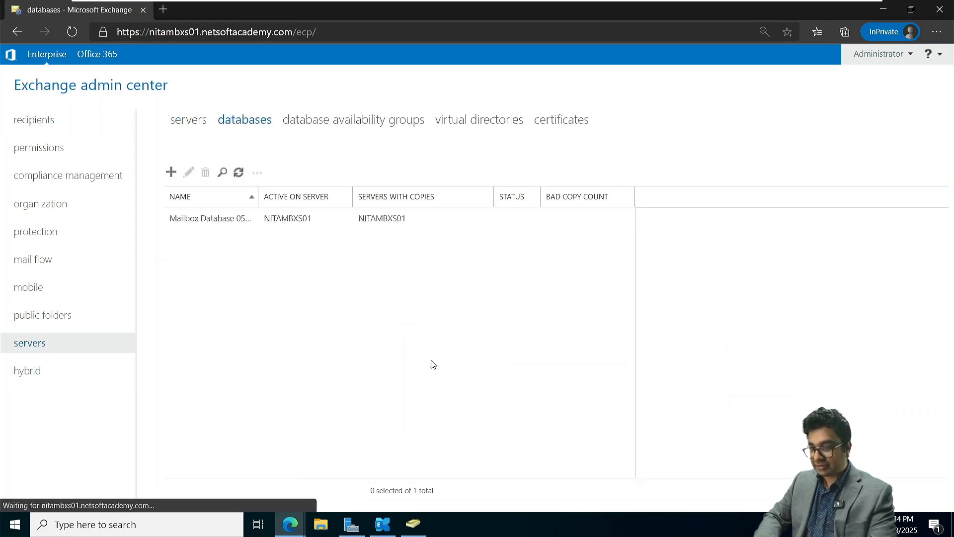
key(ctrl+f)
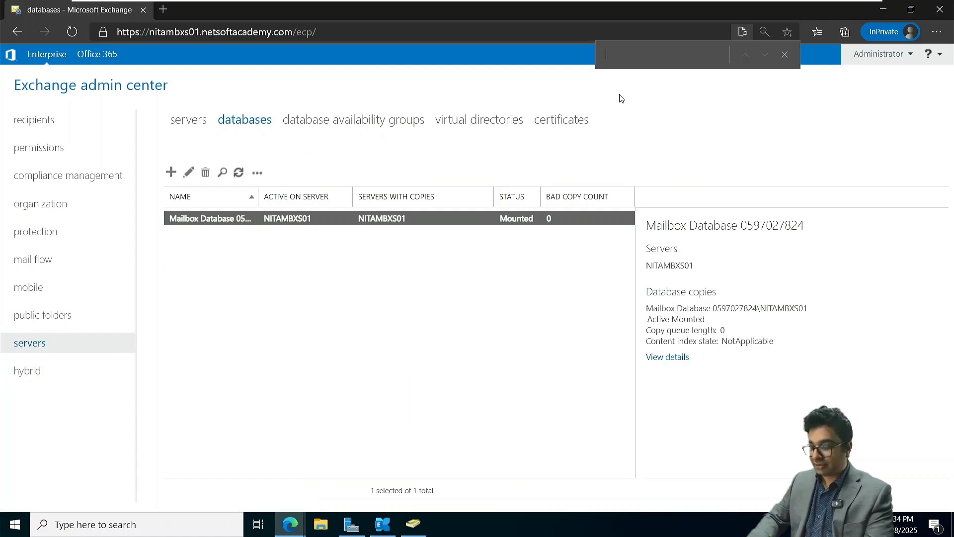
key(ctrl+v)
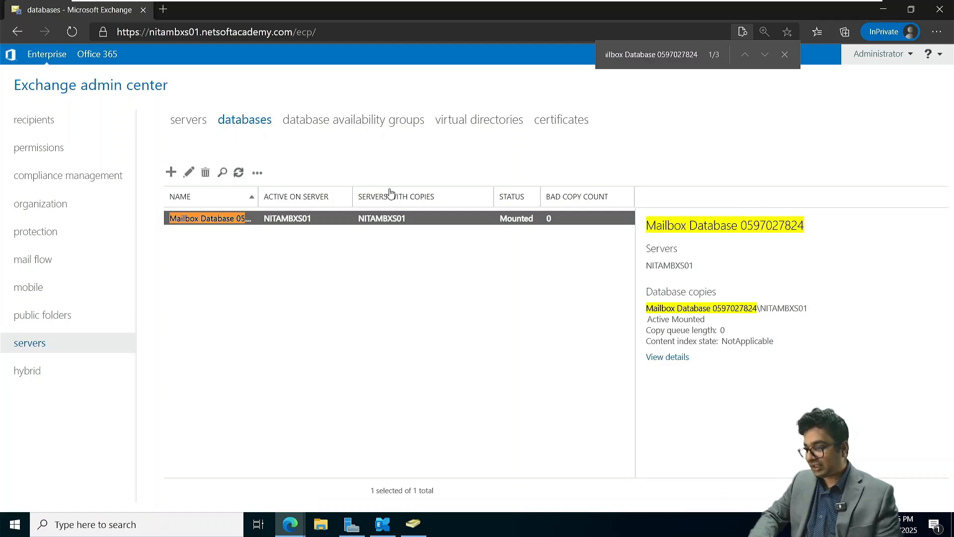
drag(259, 196, 277, 196)
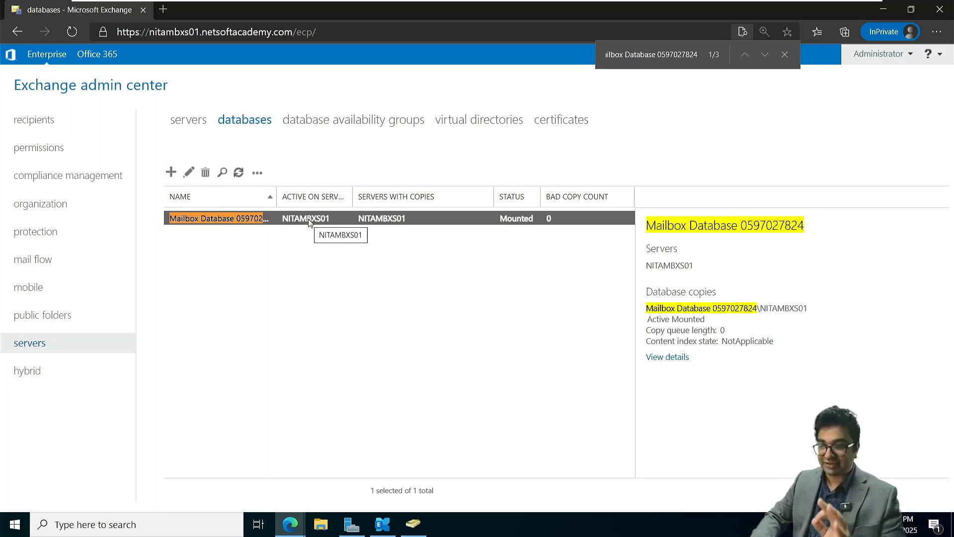
click(319, 301)
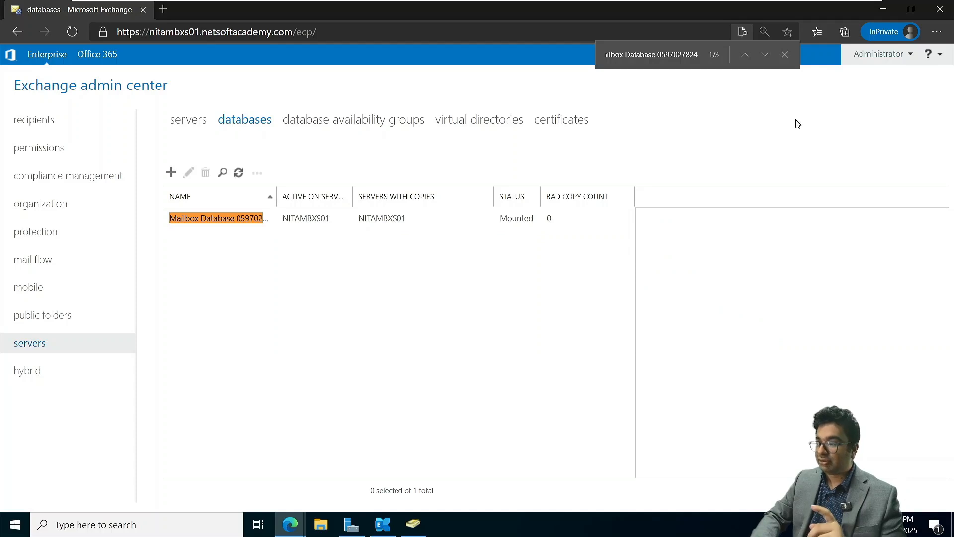
click(784, 53)
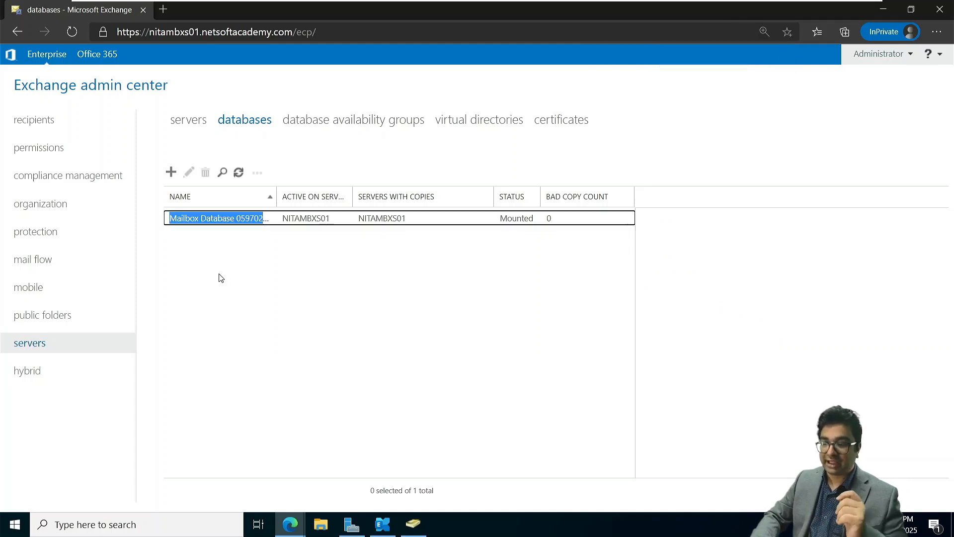
click(312, 140)
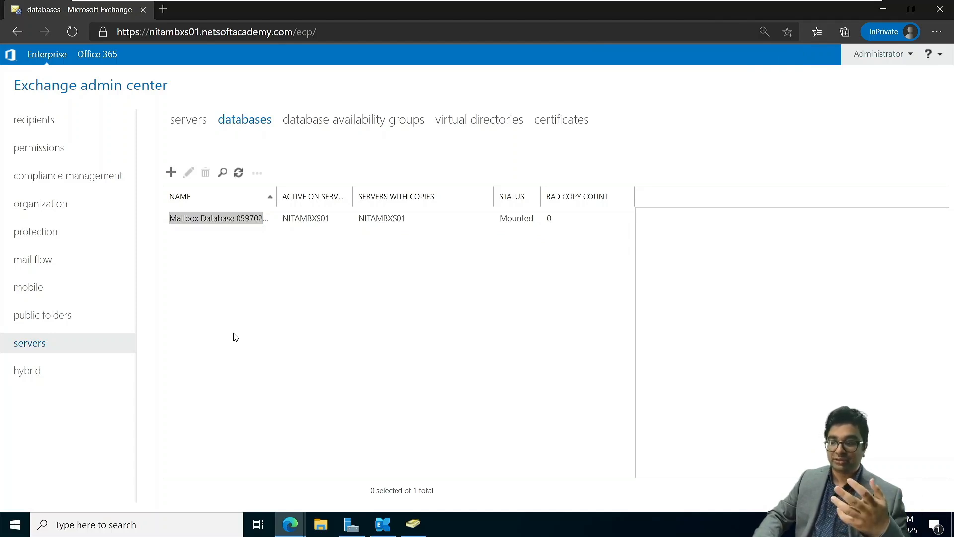
click(30, 124)
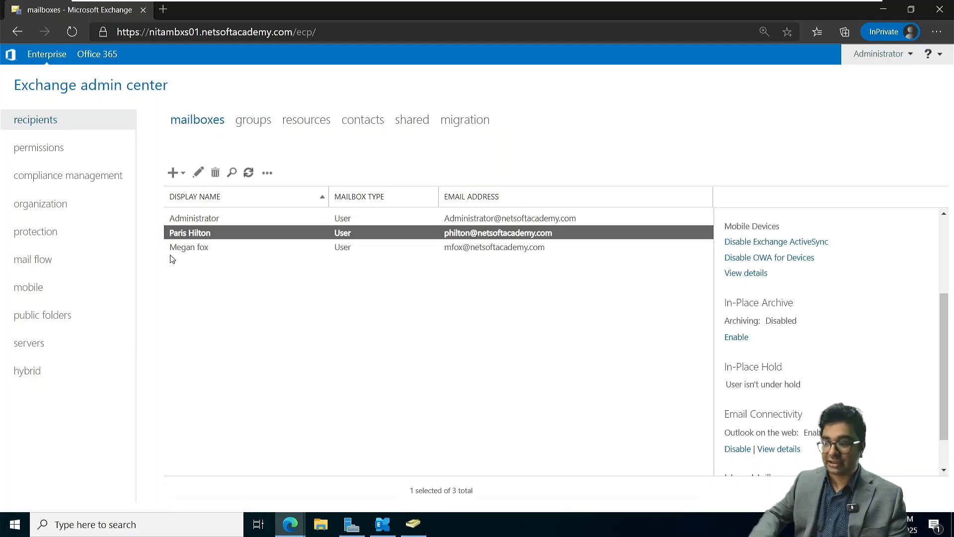
Finish the completed Exchange Server setup on NITAMBXS02
mouse_move(253, 1)
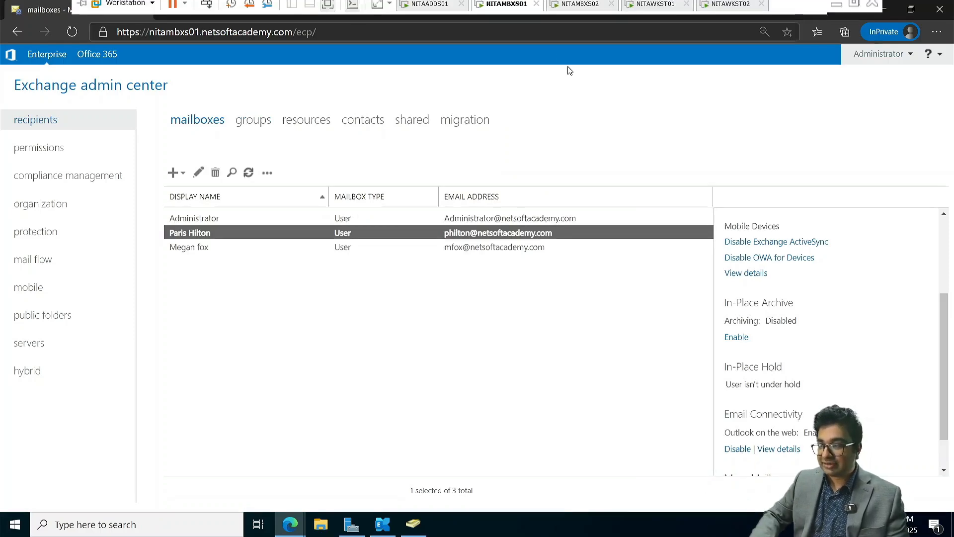
click(580, 11)
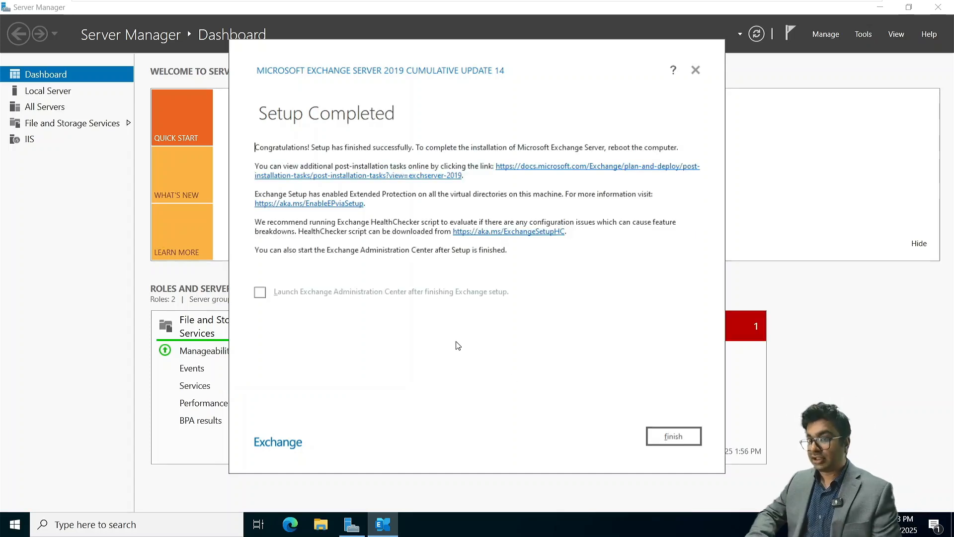
click(674, 436)
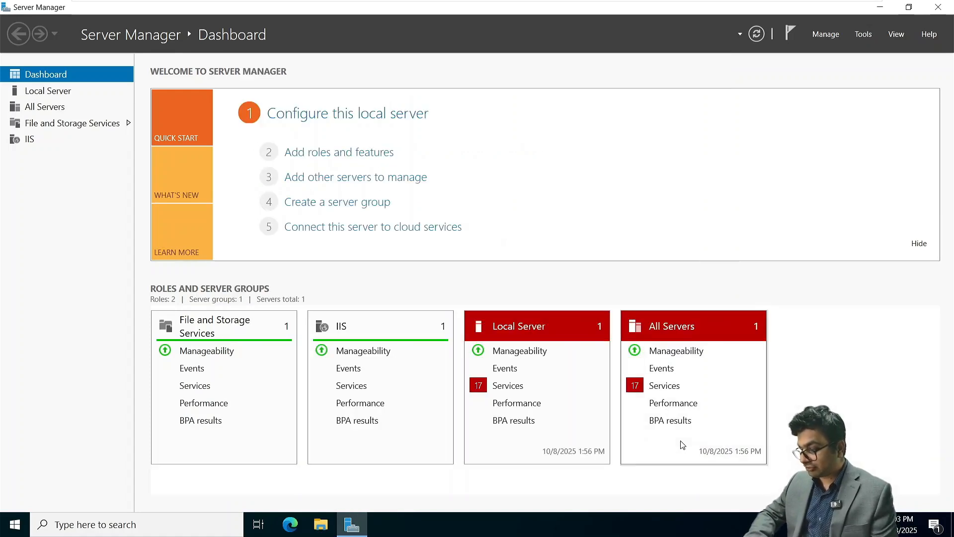
Launch the Exchange Management Shell, centre its window, and switch to the Exchange 2019 notes
key(super)
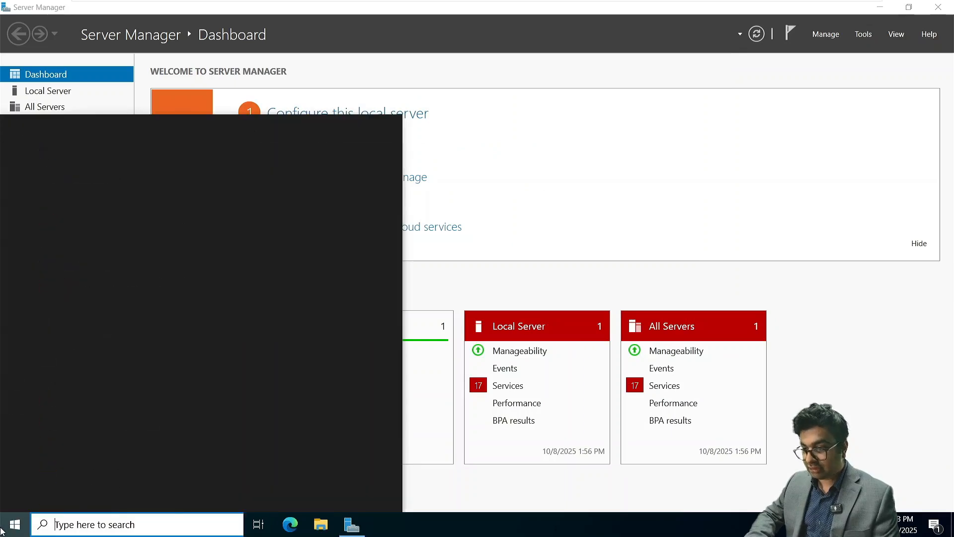
click(112, 155)
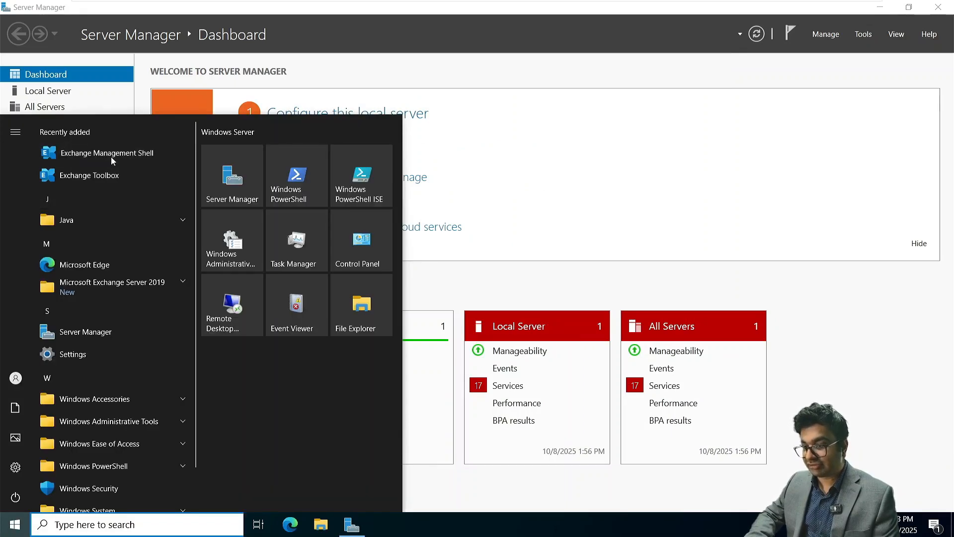
drag(333, 36, 476, 88)
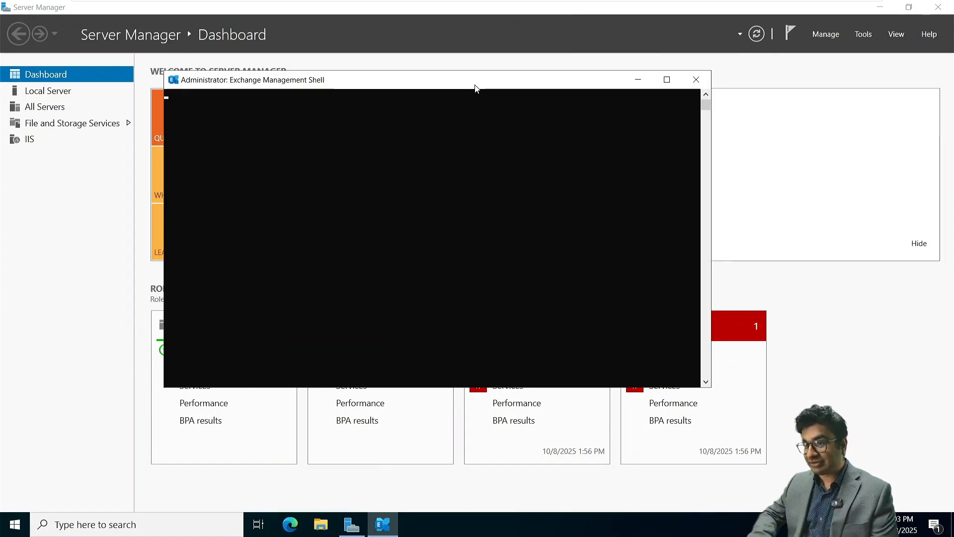
key(super+Tab)
click(558, 180)
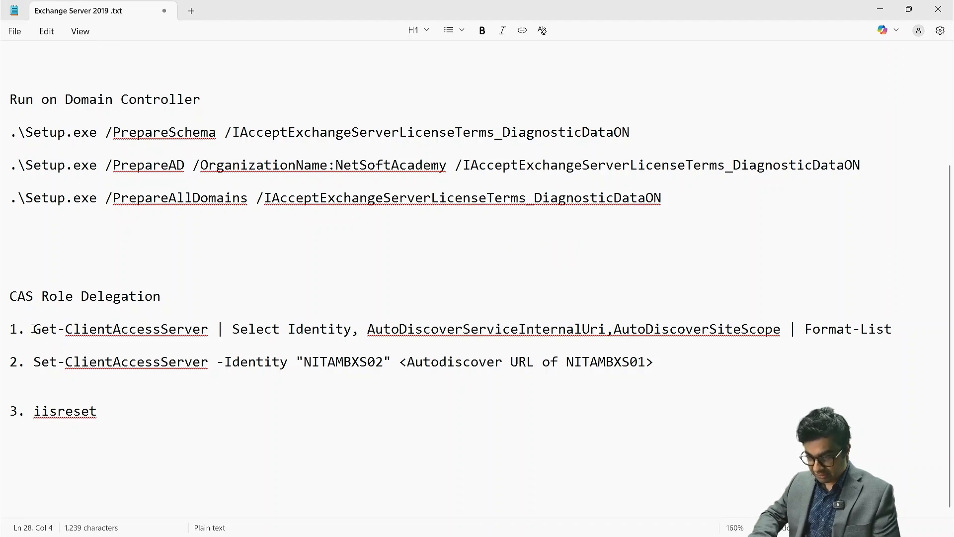
Copy the step 1 Get-ClientAccessServer command and focus NITAMBXS02's Exchange Management Shell
drag(32, 329, 891, 332)
key(ctrl+c)
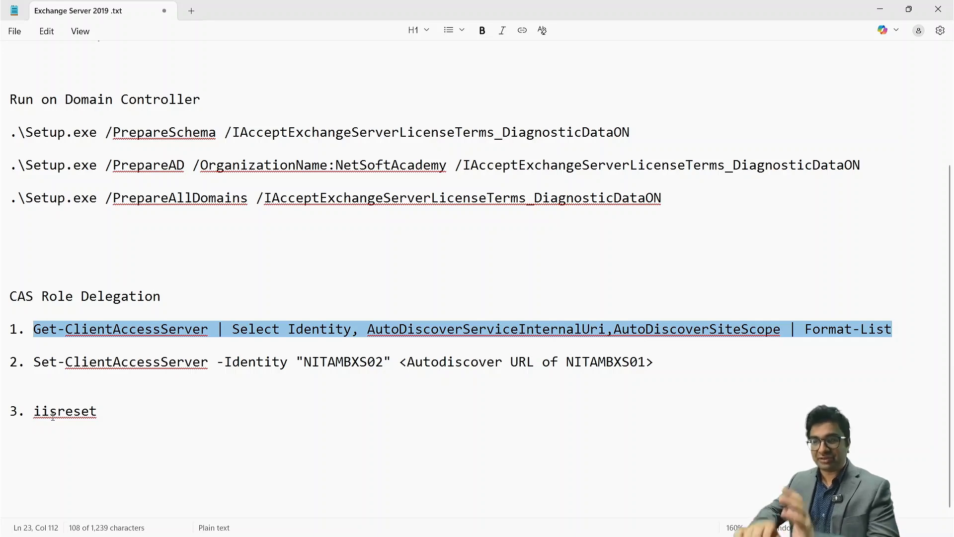
key(super+Tab)
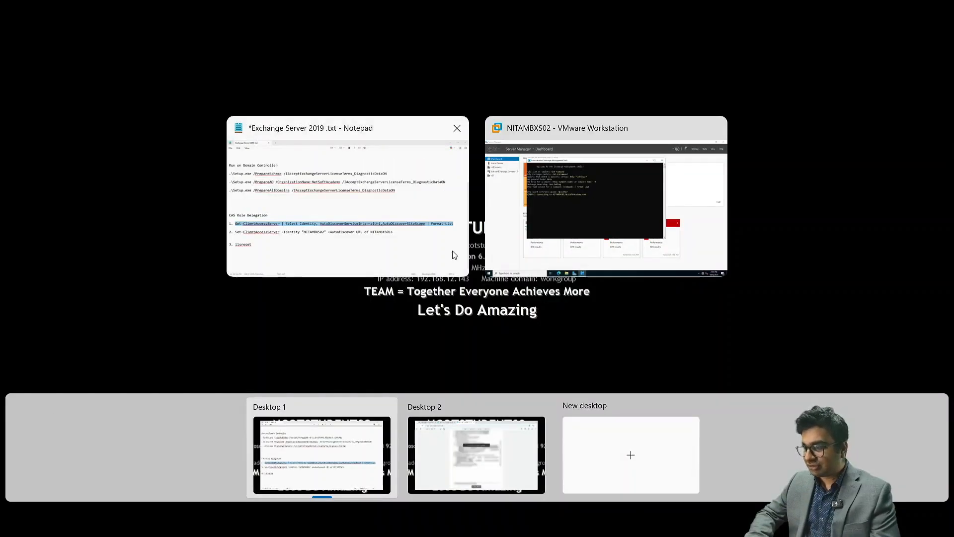
click(608, 225)
click(248, 274)
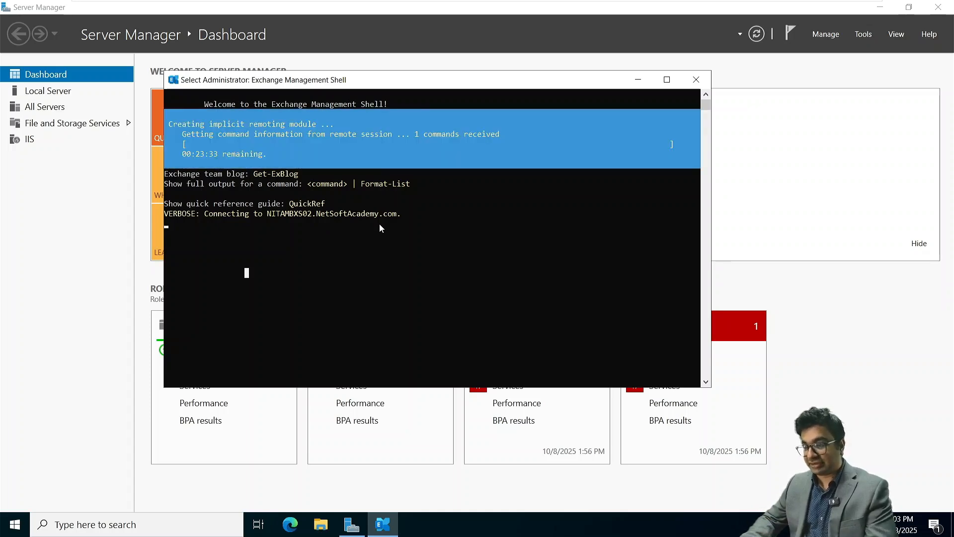
mouse_move(439, 1)
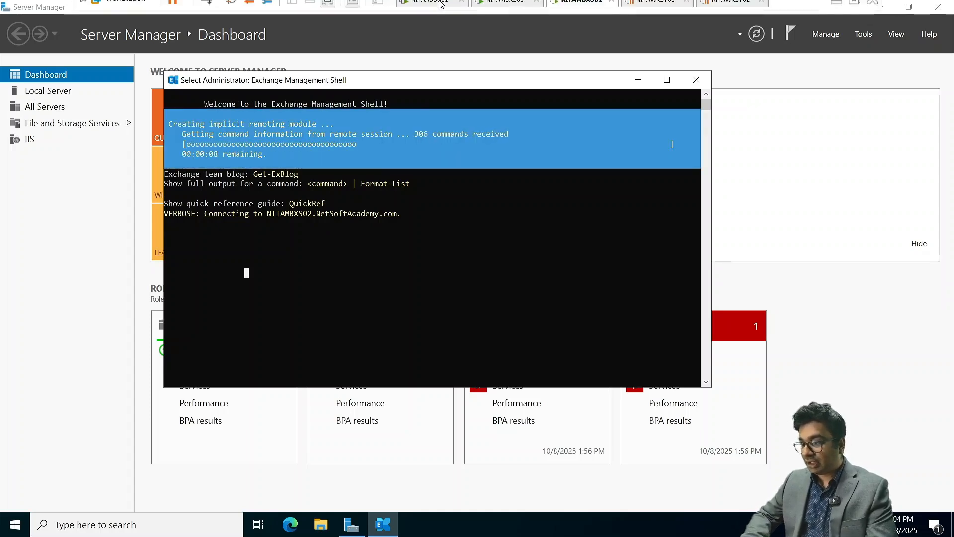
click(502, 8)
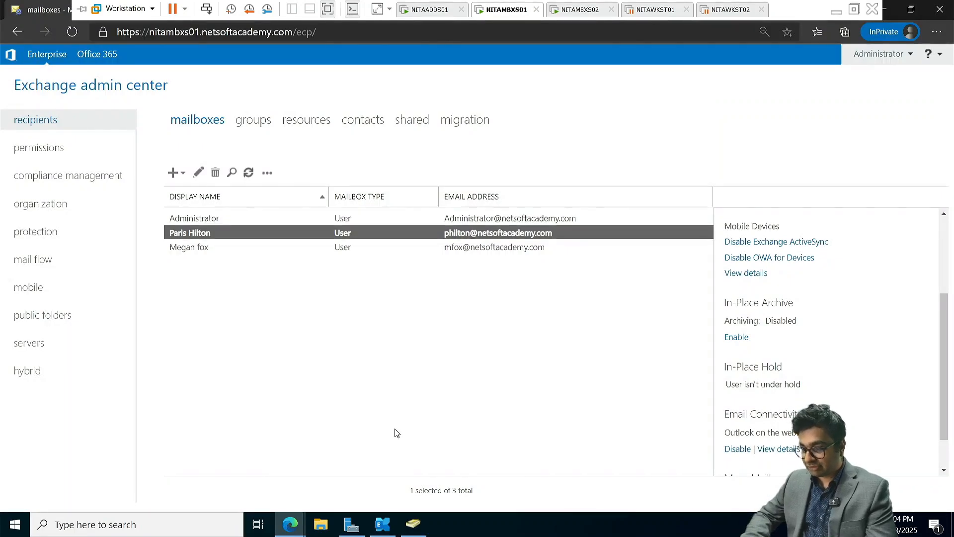
click(387, 530)
click(388, 532)
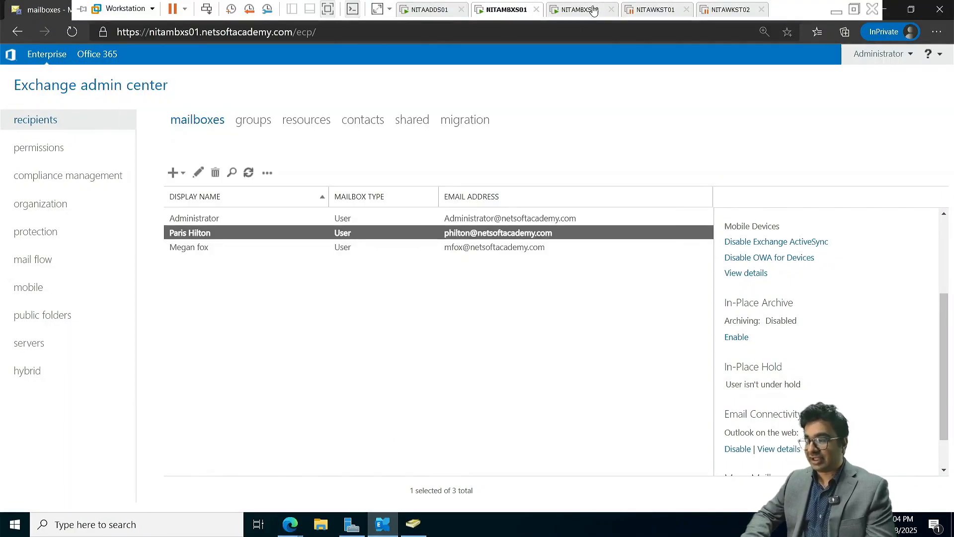
click(594, 11)
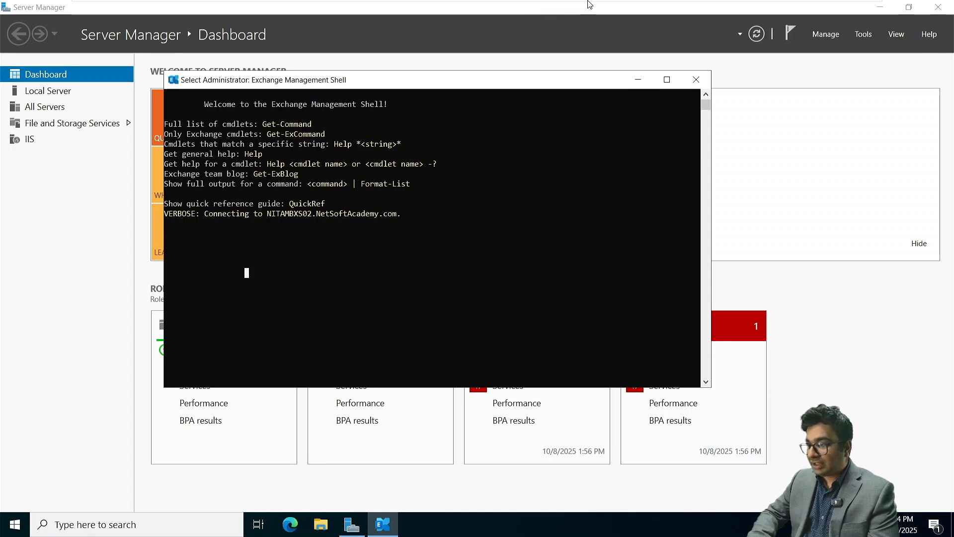
Run the Get-ClientAccessServer command in NITAMBXS02's shell to list Autodiscover internal URLs
mouse_move(581, 2)
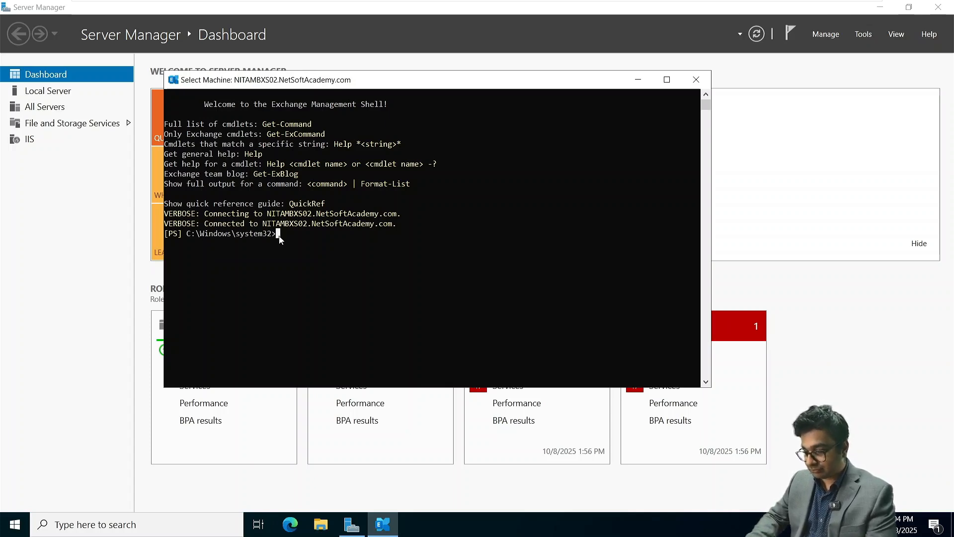
key(super+Tab)
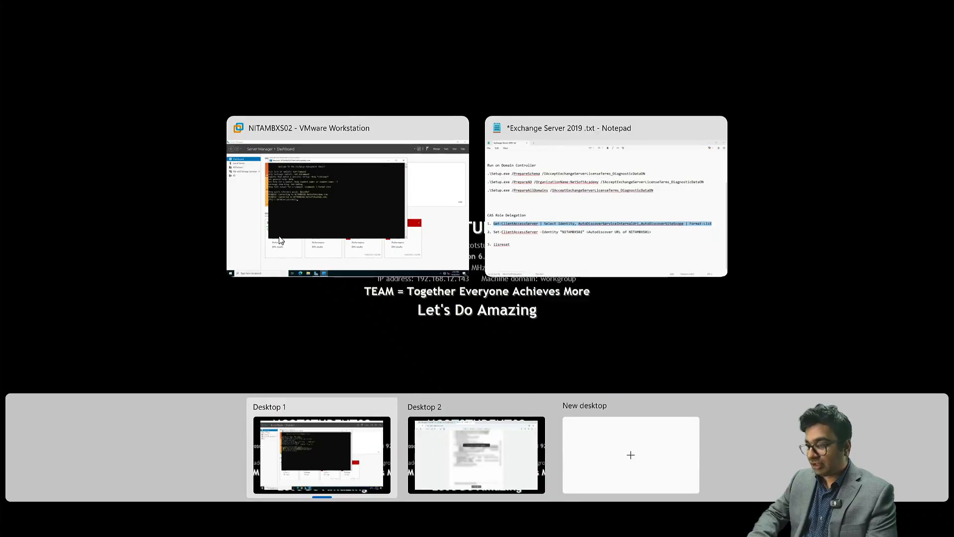
click(559, 240)
key(super+Tab)
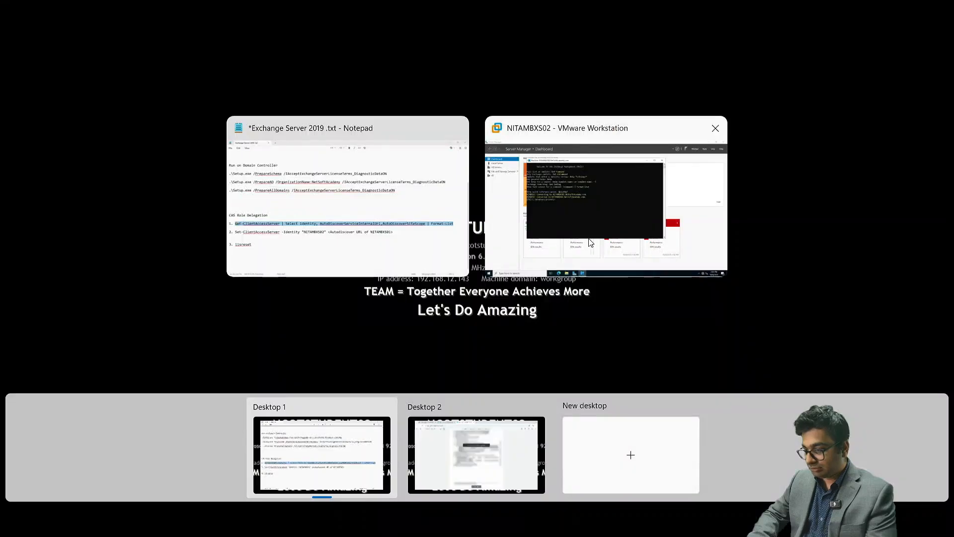
click(515, 263)
key(ctrl+v)
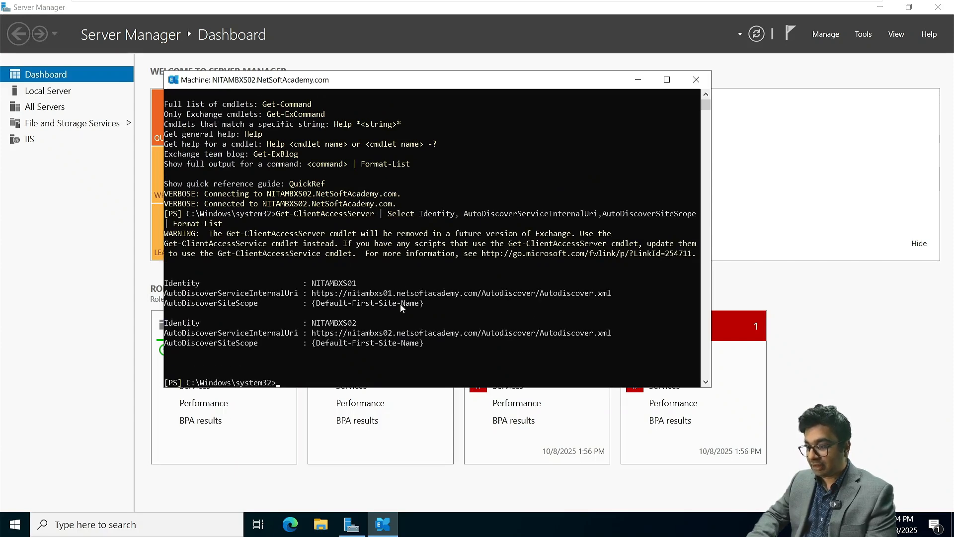
Copy NITAMBXS01's Autodiscover internal URL from the output
scroll(334, 232, down, 1)
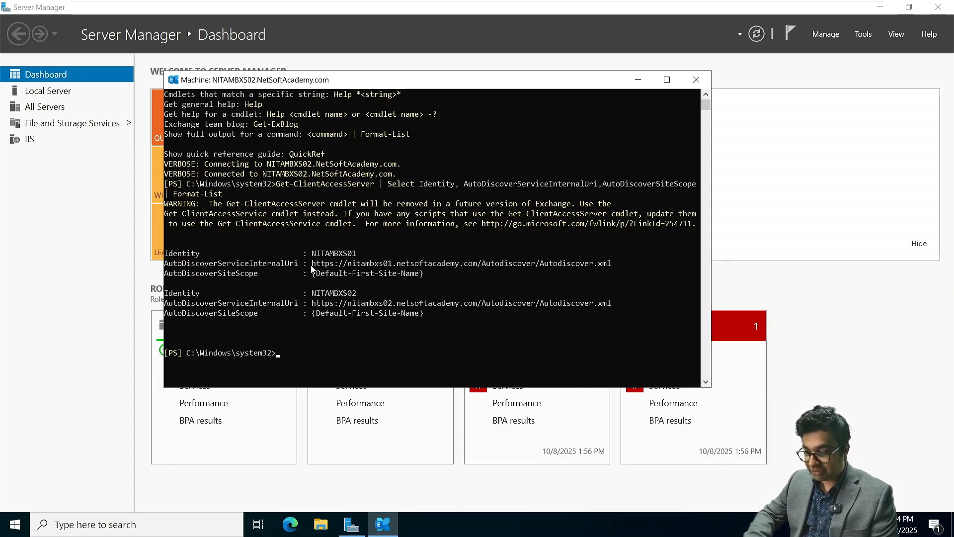
drag(313, 269, 611, 267)
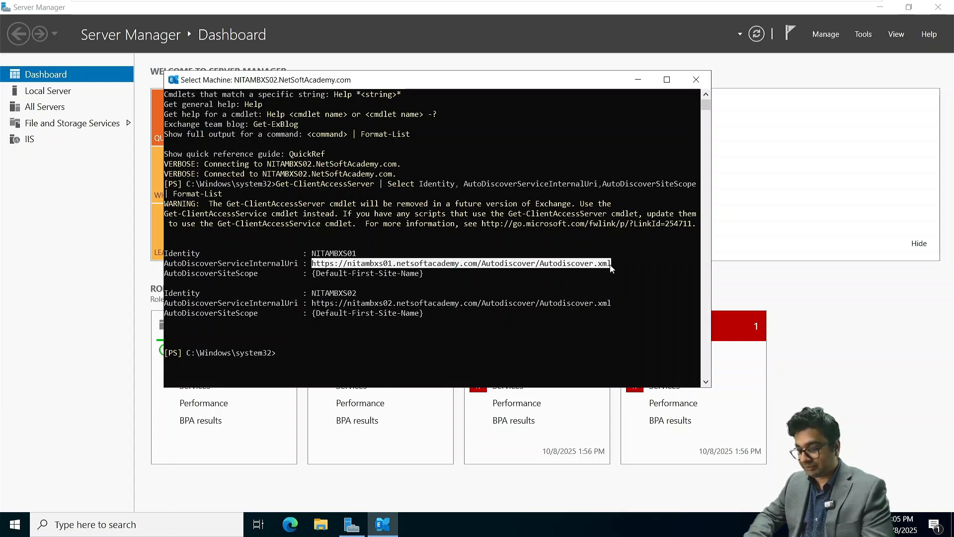
right_click(611, 269)
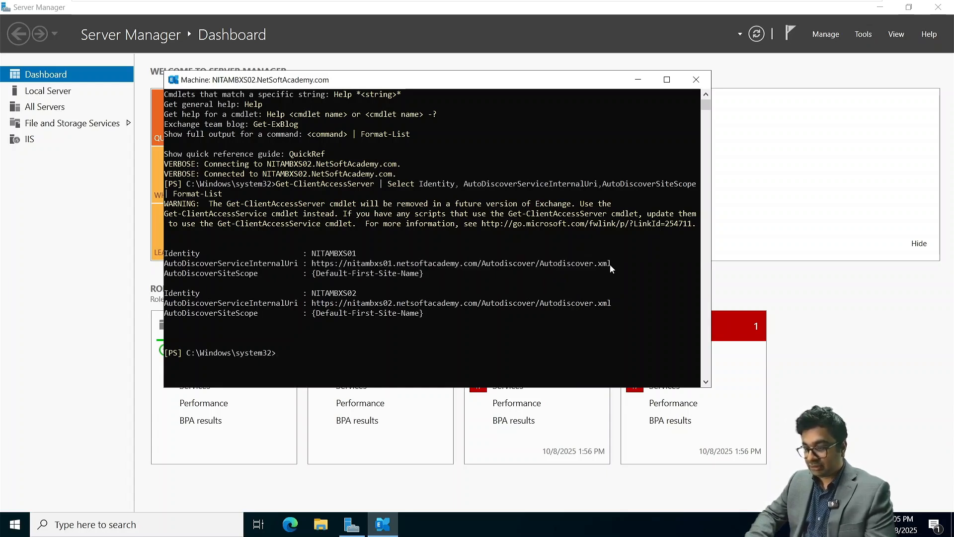
Paste the step 2 Set-ClientAccessServer command for NITAMBXS02 and delete its URL placeholder
key(super+Tab)
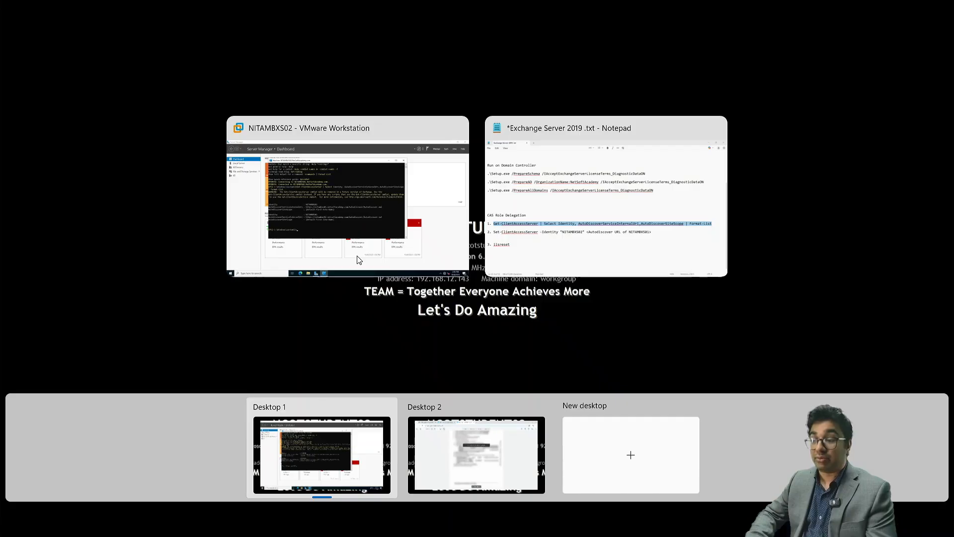
click(545, 239)
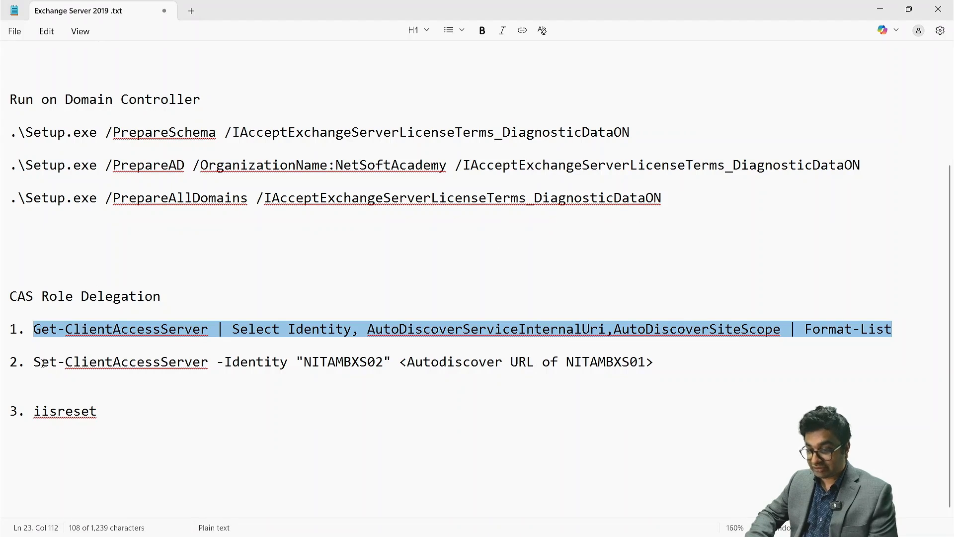
drag(43, 363, 657, 363)
key(ctrl+c)
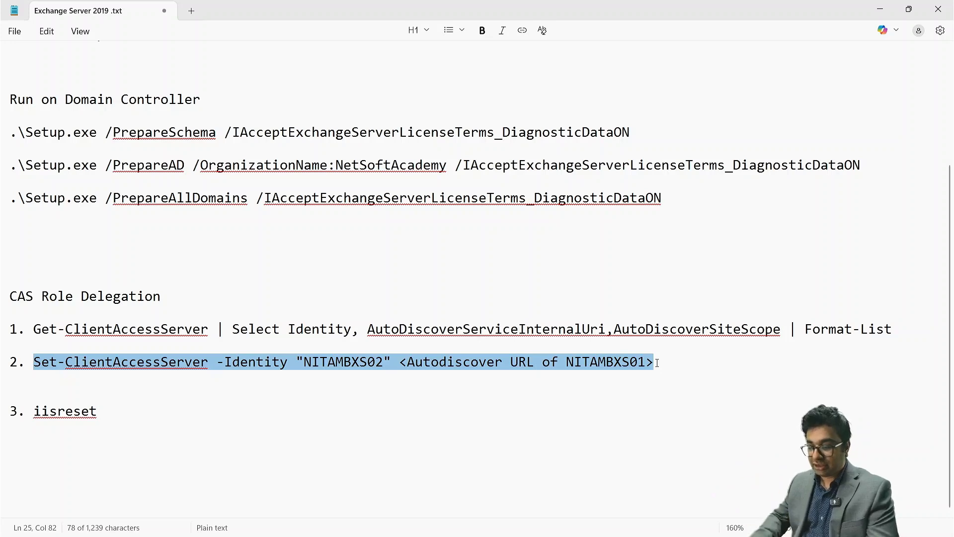
key(super+Tab)
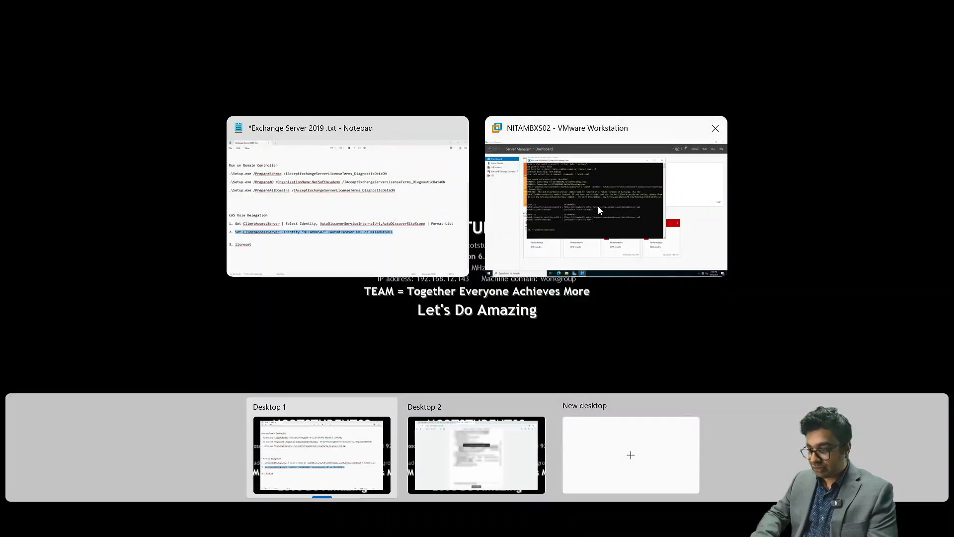
click(591, 172)
key(ctrl+v)
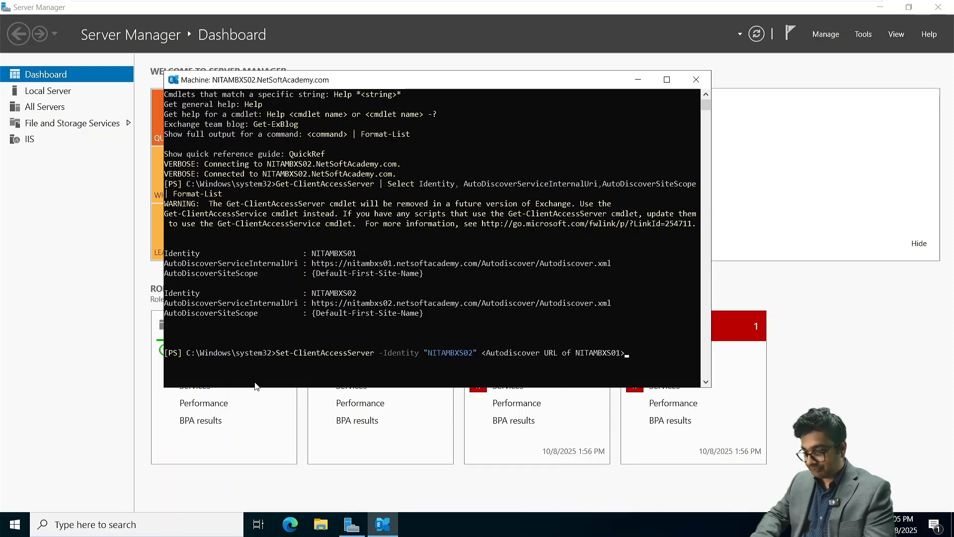
key(BackSpace)
key(BackSpace)
key(BackSpace)
key(BackSpace)
key(BackSpace)
key(BackSpace)
key(BackSpace)
key(BackSpace)
key(BackSpace)
key(BackSpace)
key(BackSpace)
key(BackSpace)
key(BackSpace)
key(BackSpace)
key(BackSpace)
key(BackSpace)
key(BackSpace)
key(BackSpace)
key(BackSpace)
key(BackSpace)
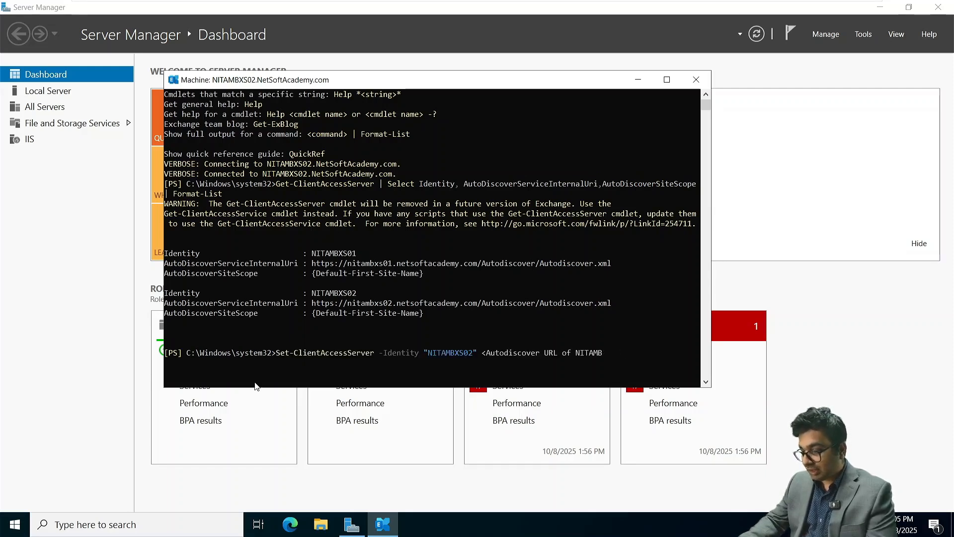
key(BackSpace)
key(BackSpace)
key(BackSpace)
key(BackSpace)
key(BackSpace)
key(BackSpace)
key(BackSpace)
key(BackSpace)
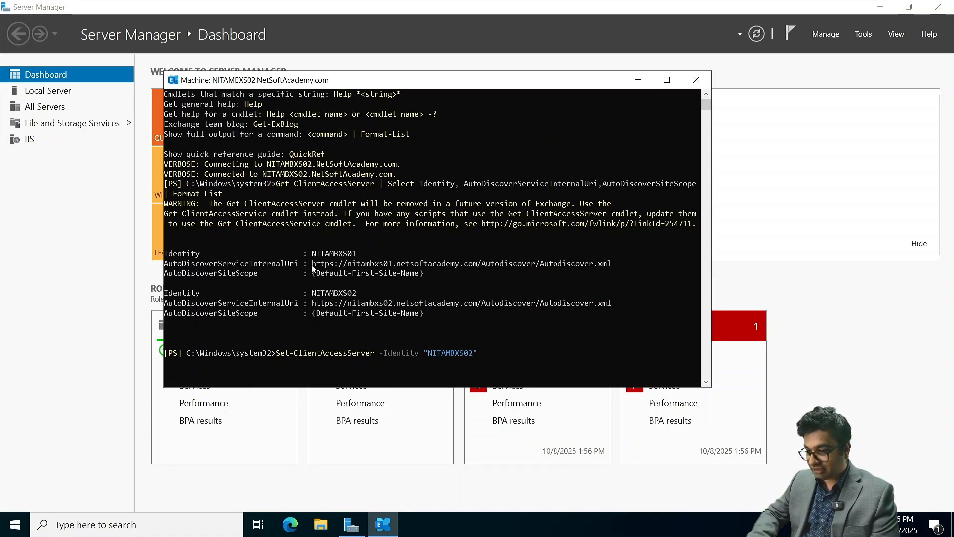
Append NITAMBXS01's Autodiscover URL to the command after NITAMBXS02
drag(311, 264, 612, 269)
key(super+c)
right_click(612, 268)
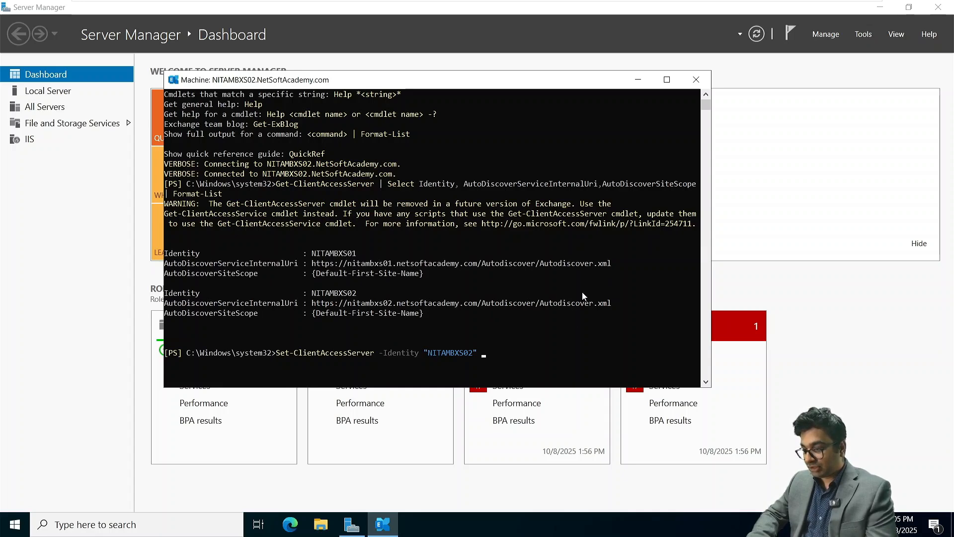
click(485, 355)
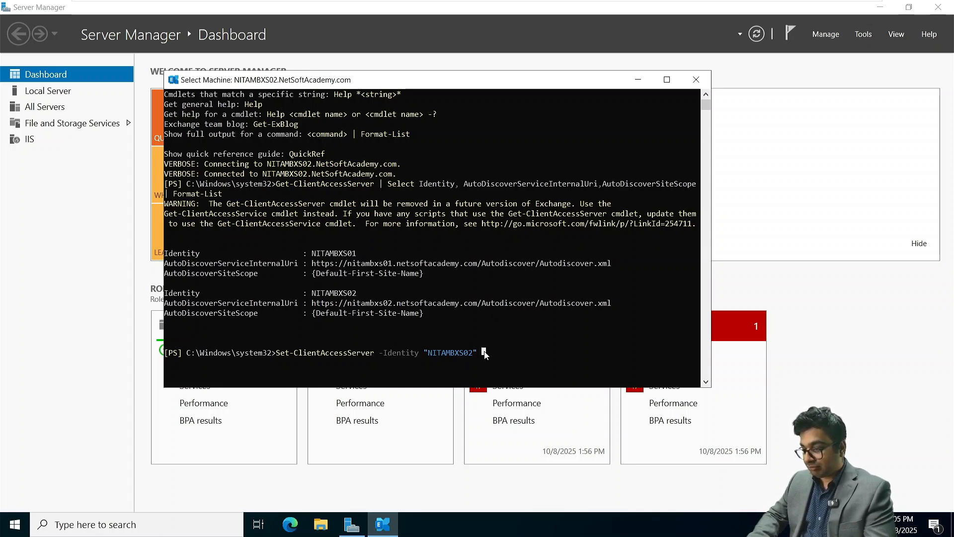
right_click(485, 354)
Run the Set-ClientAccessServer command, then retry it with the URL in quotes
key(Return)
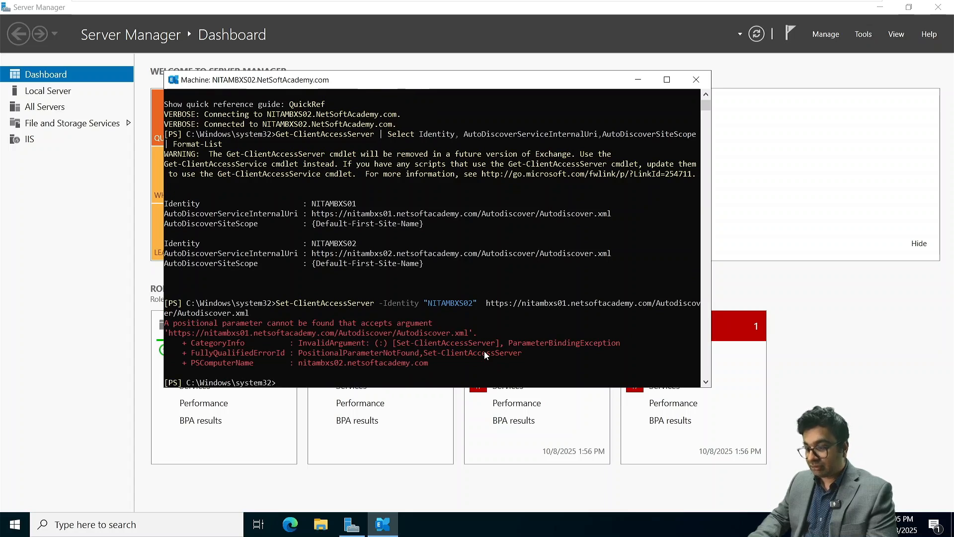
key(Up)
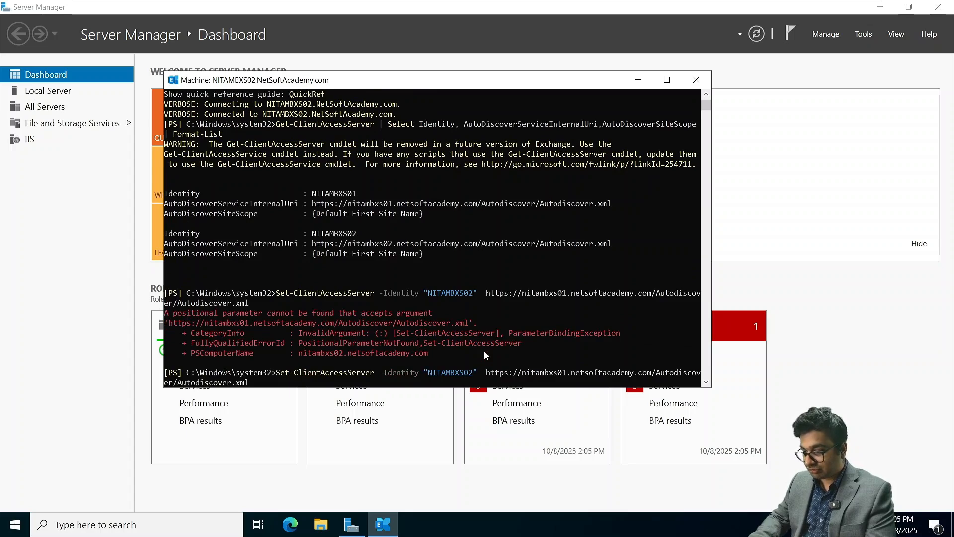
key(Left)
key(Left)
key(Left)
key(Left)
key(Left)
key(Left)
key(Left)
key(Left)
key(Left)
key(Left)
key(Left)
key(Left)
key(Left)
key(Left)
key(Left)
key(Left)
key(Left)
key(Left)
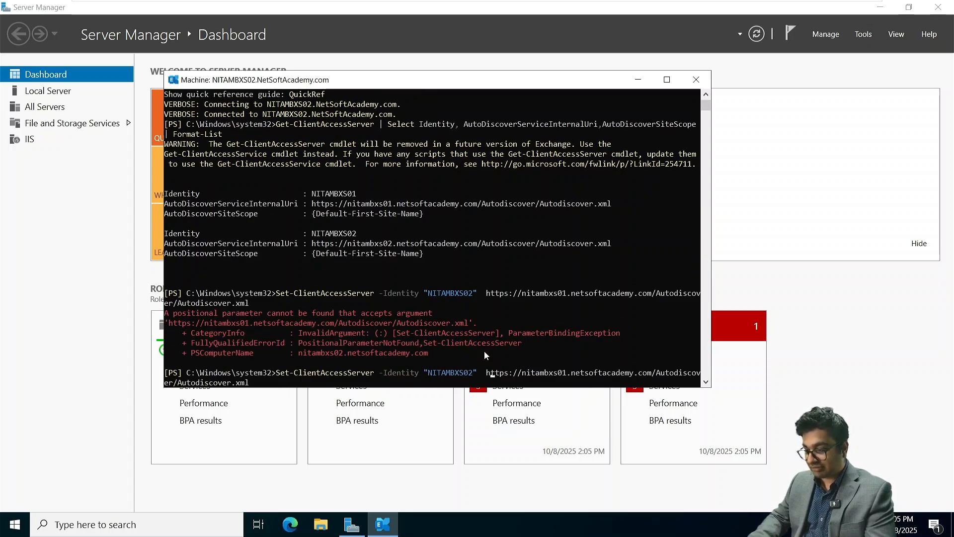
text(")
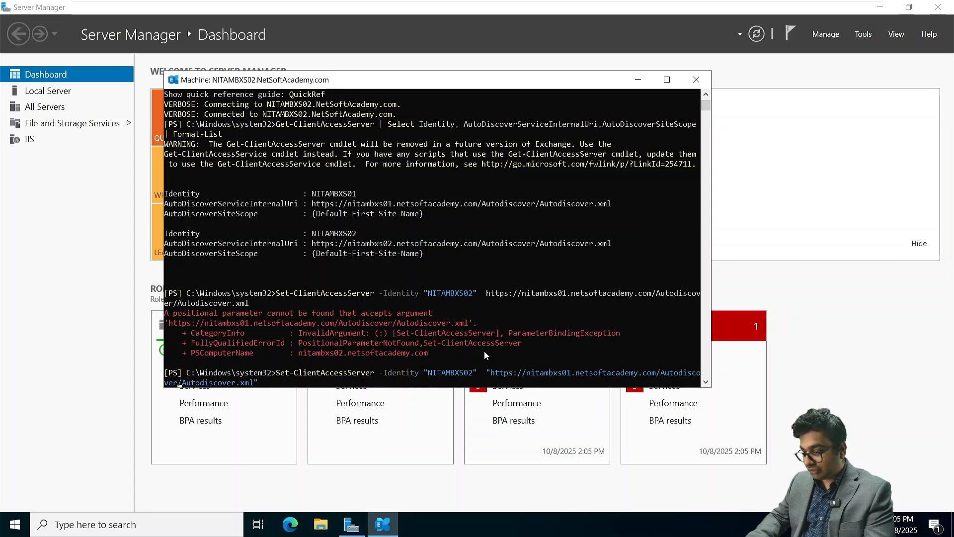
key(Left)
key(Left)
key(Left)
key(Left)
key(Left)
key(Left)
key(Left)
key(Left)
key(Left)
key(Left)
key(Left)
key(Left)
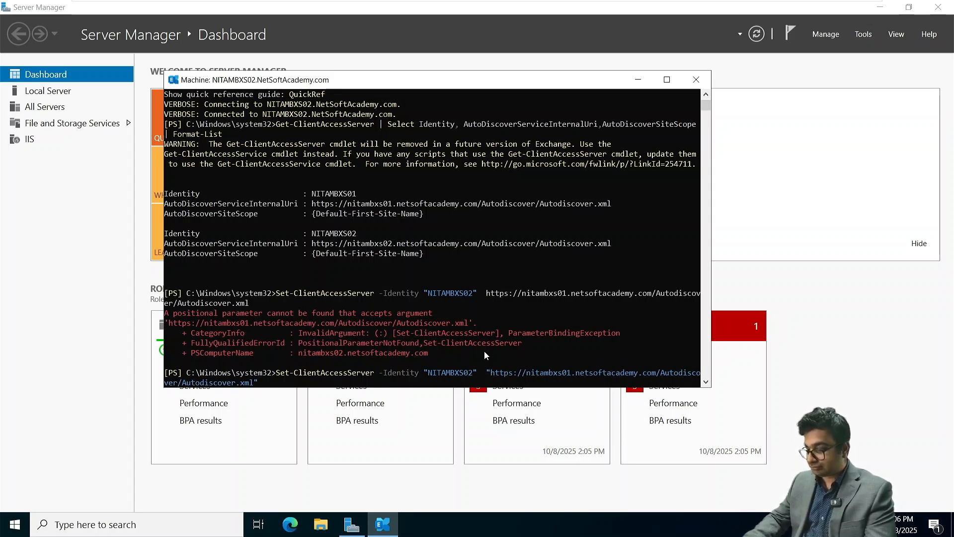
key(Return)
Insert the -AutoDiscoverServiceInternalUri parameter before the quoted URL
key(Up)
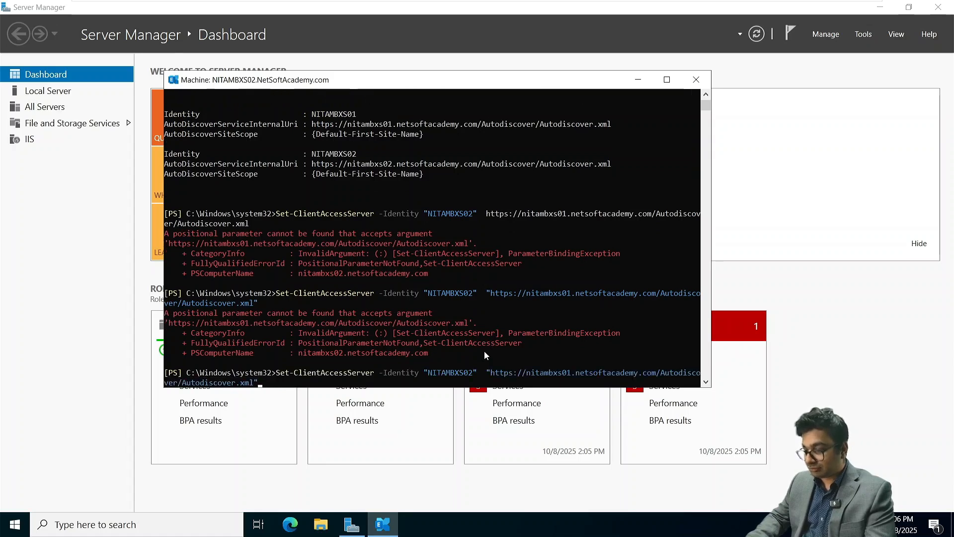
key(Left)
key(Left)
key(Left)
key(Left)
key(Left)
key(Left)
key(Left)
key(Left)
key(Left)
key(Left)
key(Left)
key(Left)
key(Left)
key(Left)
key(Left)
key(Left)
key(Left)
key(Left)
key(Left)
key(Left)
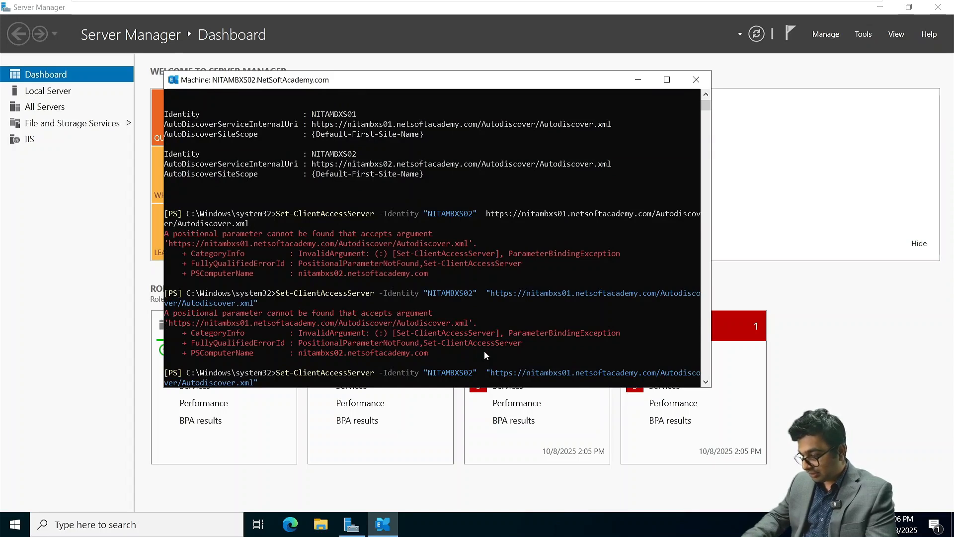
text(-Auto)
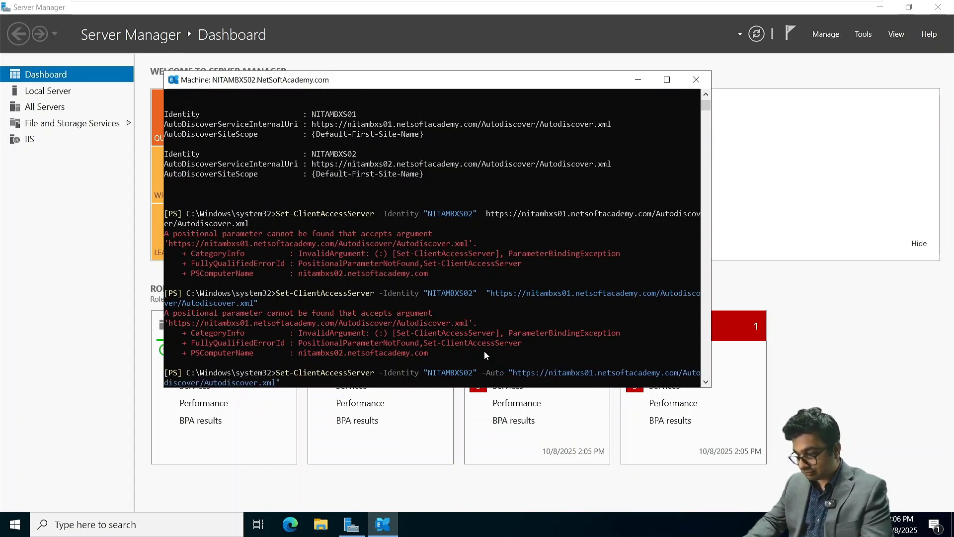
key(Tab)
key(Tab)
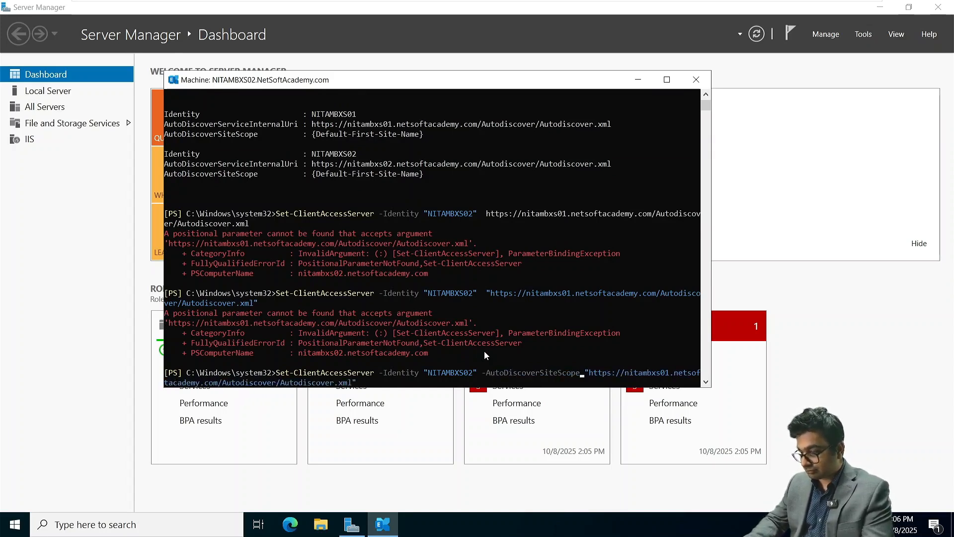
key(Tab)
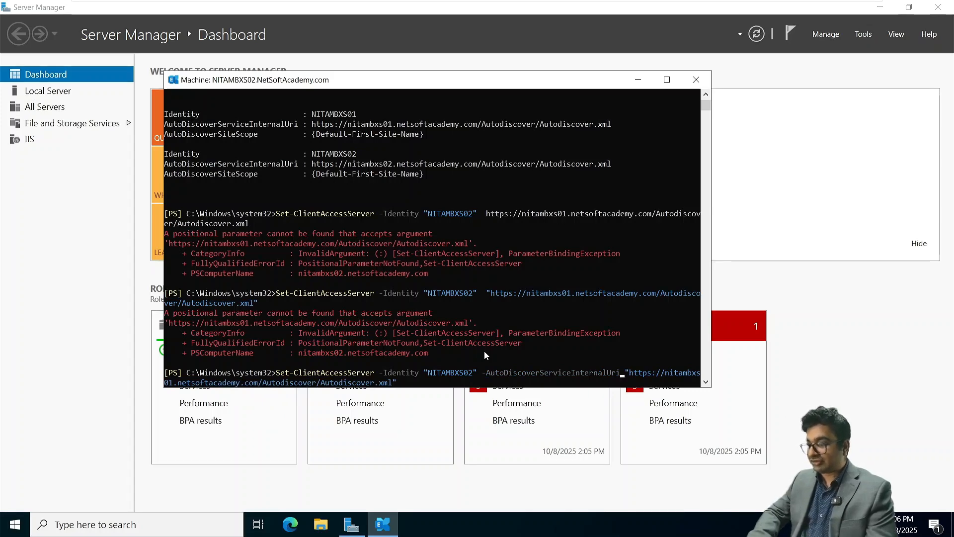
Run Set-ClientAccessServer to give NITAMBXS02 NITAMBXS01's autodiscover internal URL
scroll(533, 348, down, 9)
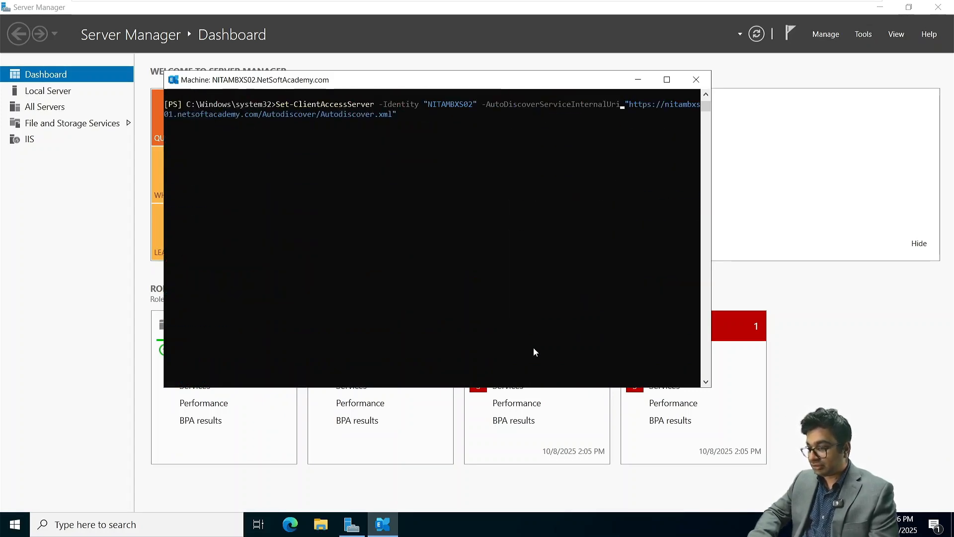
scroll(503, 126, up, 1)
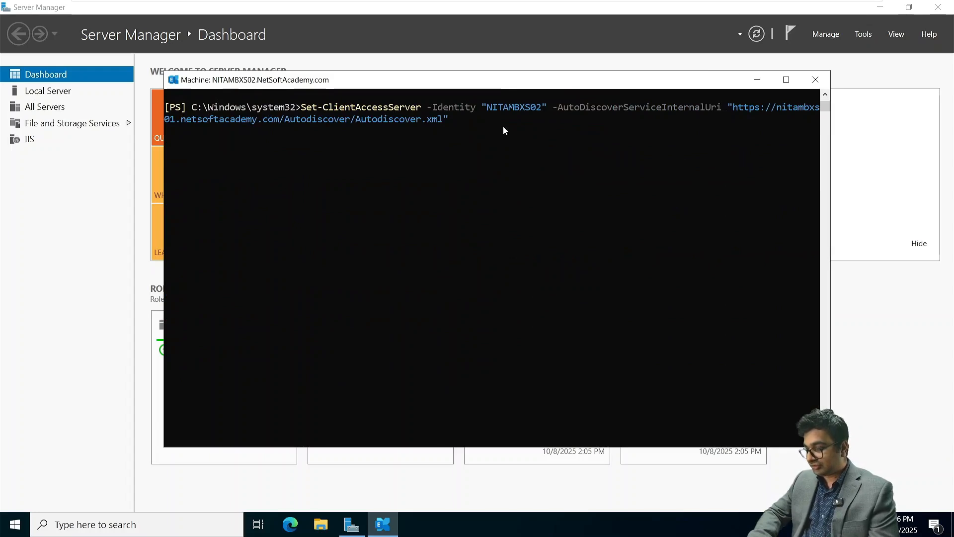
scroll(503, 126, up, 1)
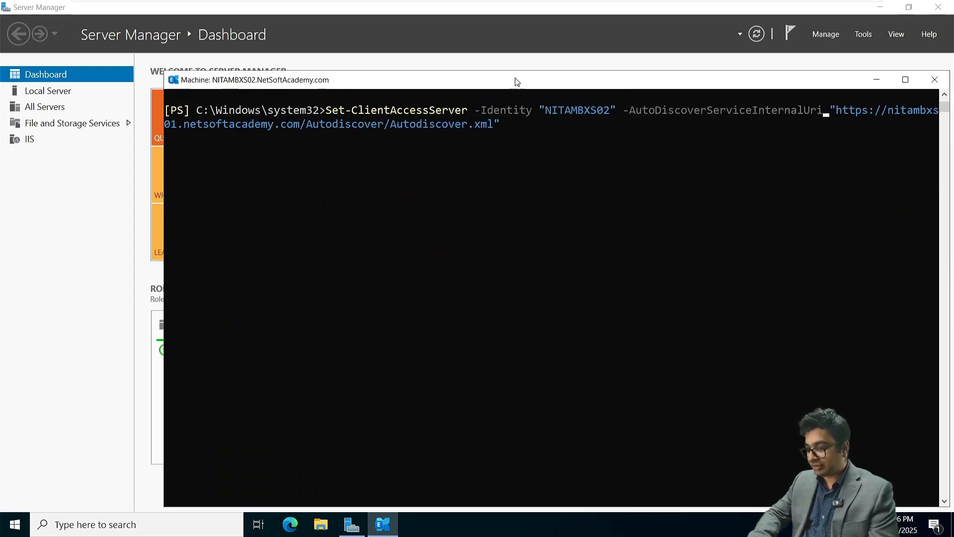
drag(513, 78, 391, 40)
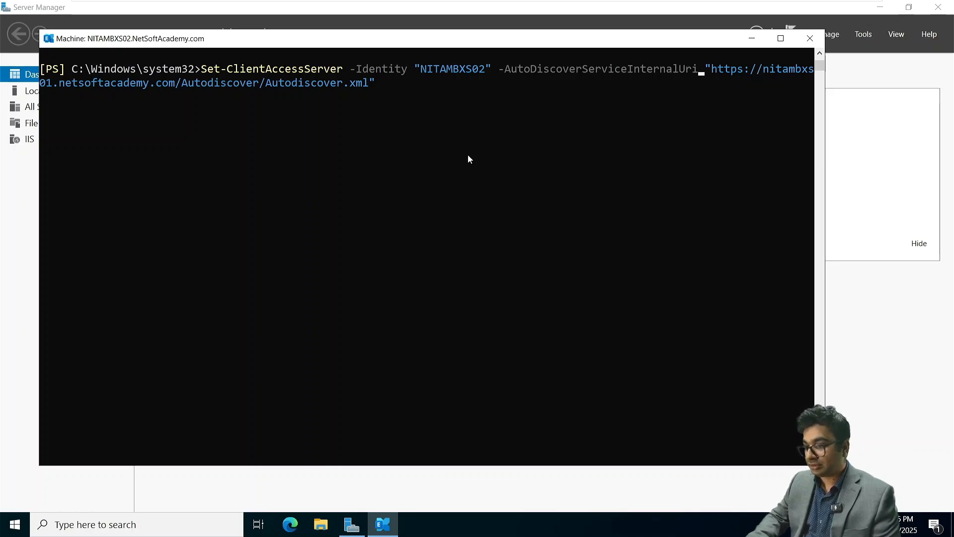
key(Return)
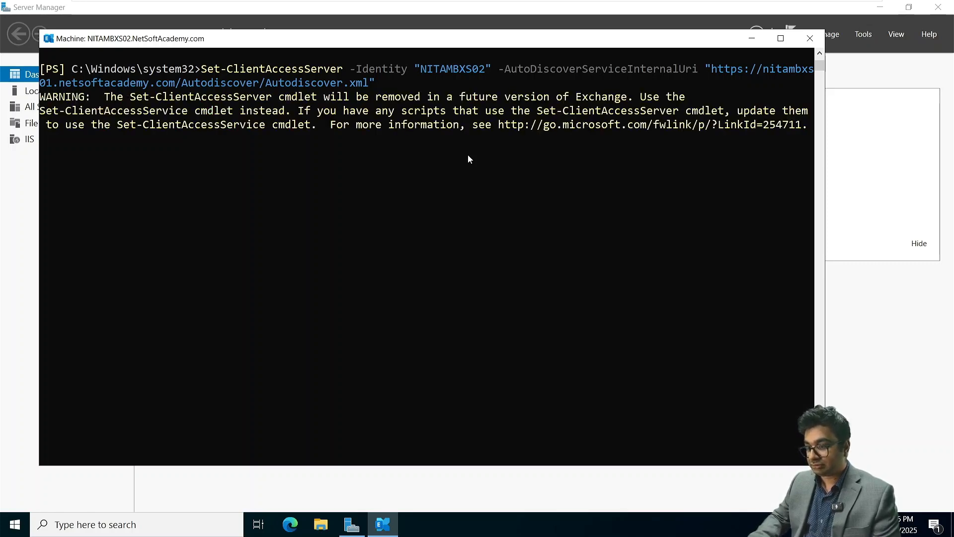
Rerun the Get-ClientAccessServer listing to confirm both servers show the same URL
key(Up)
key(Up)
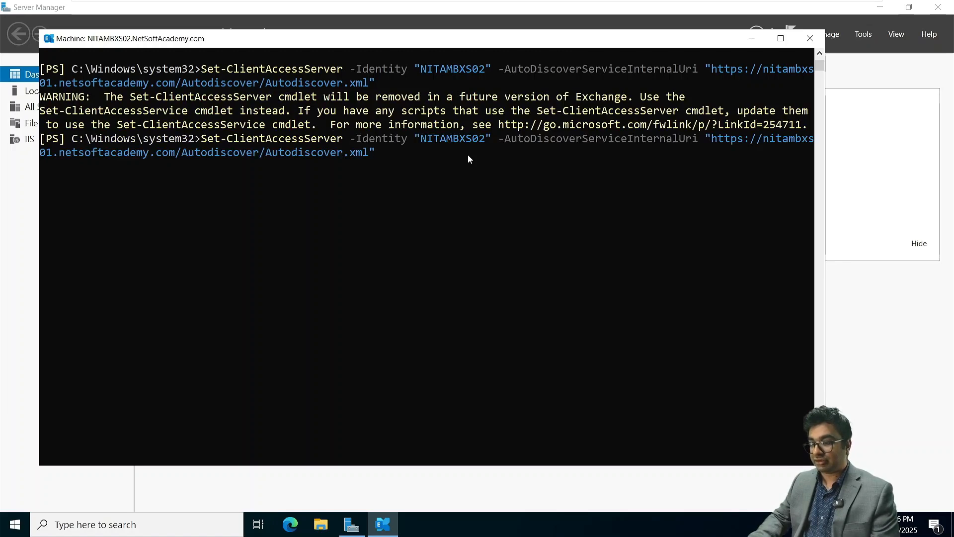
key(Up)
key(Up)
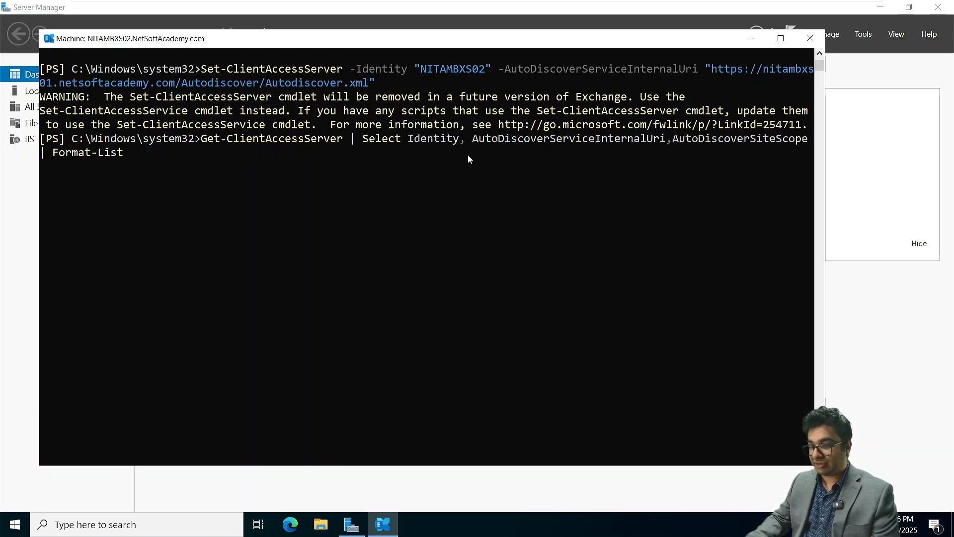
key(Return)
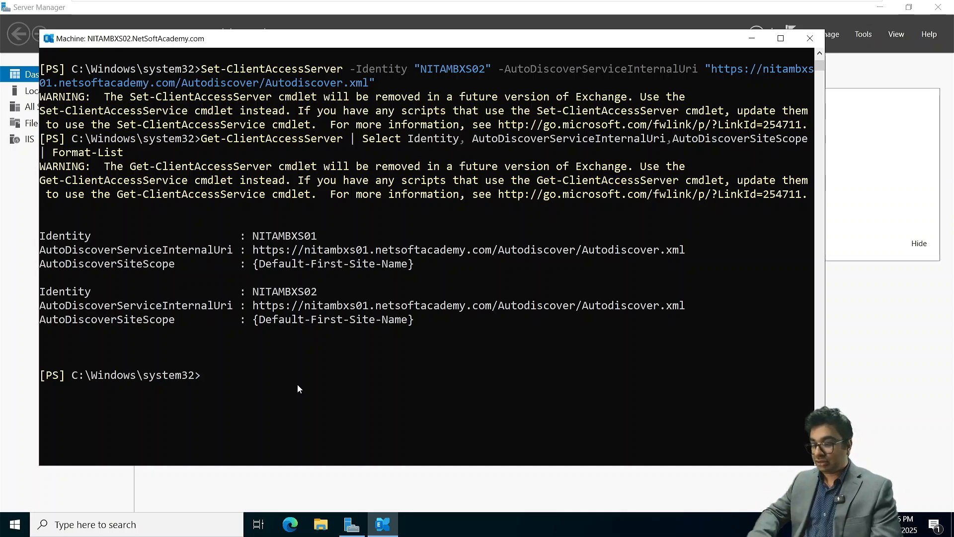
Close the Exchange PowerShell window and resume the suspended NITAWKST01 VM
click(812, 37)
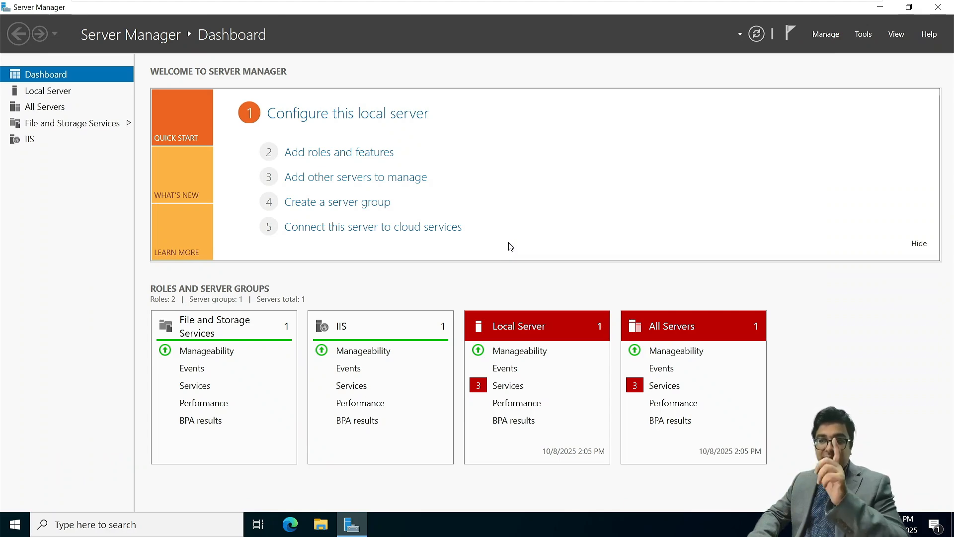
mouse_move(582, 4)
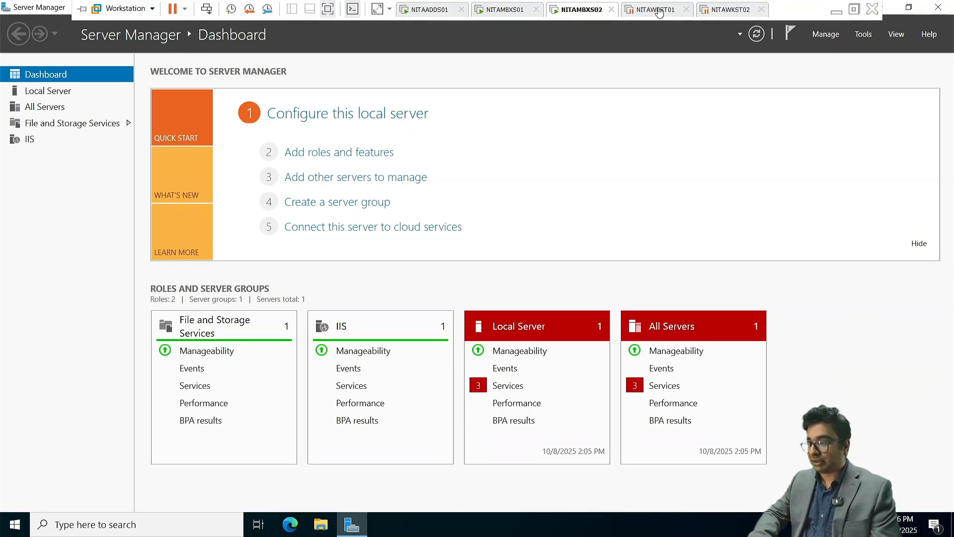
click(655, 10)
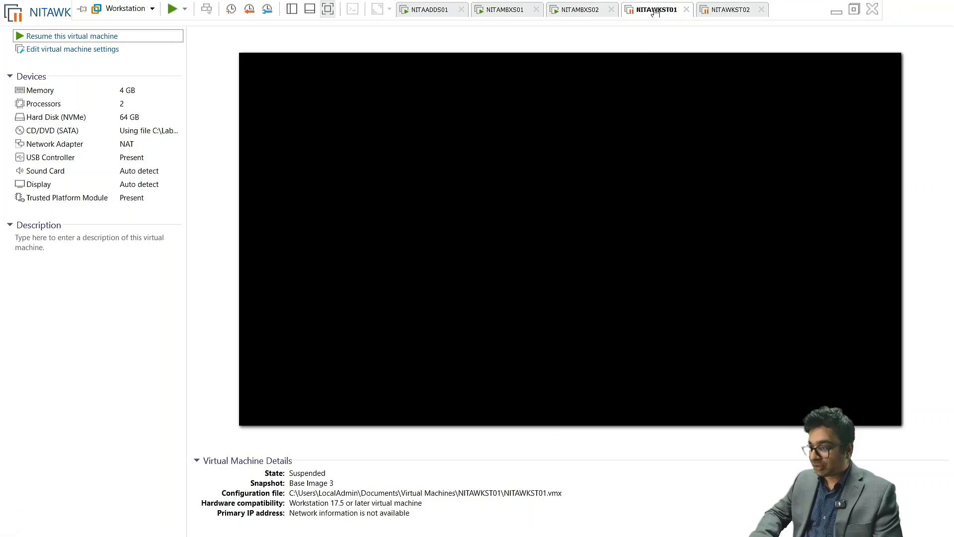
click(56, 39)
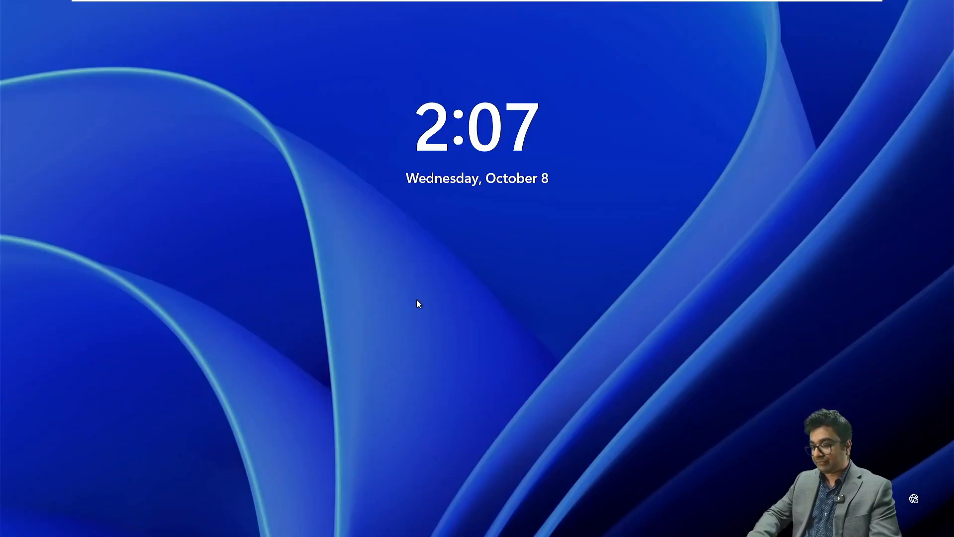
Sign in to NITAWKST01 as another user with the domain user's name and password
click(417, 301)
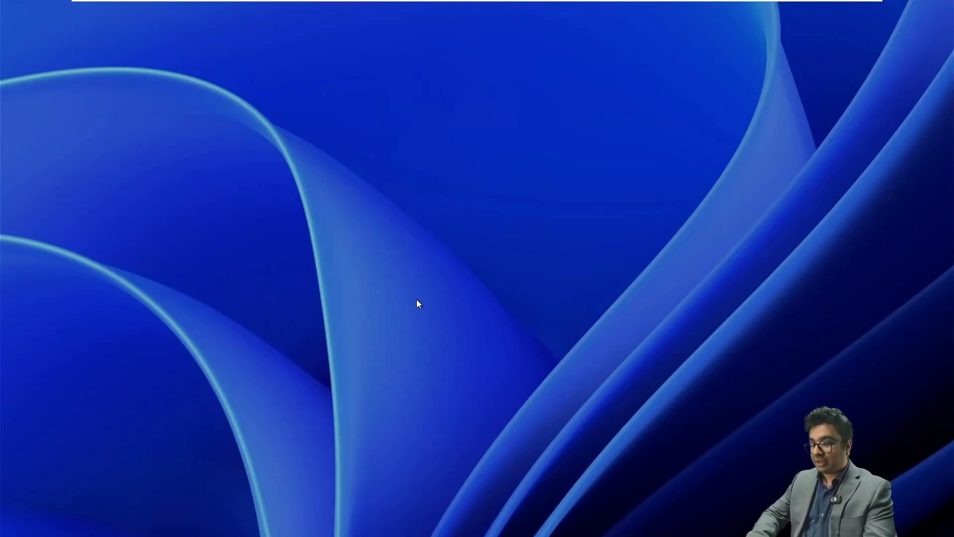
click(68, 508)
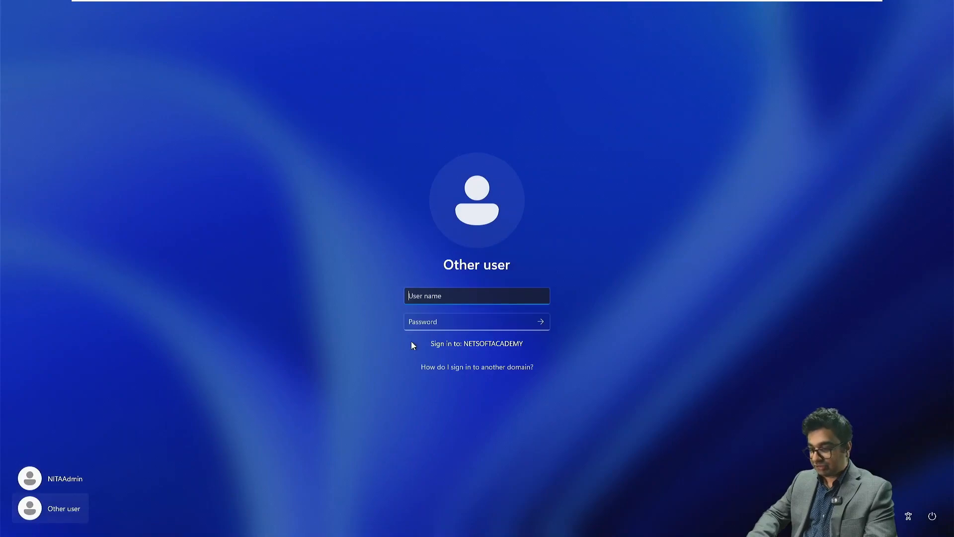
text(philton)
key(Tab)
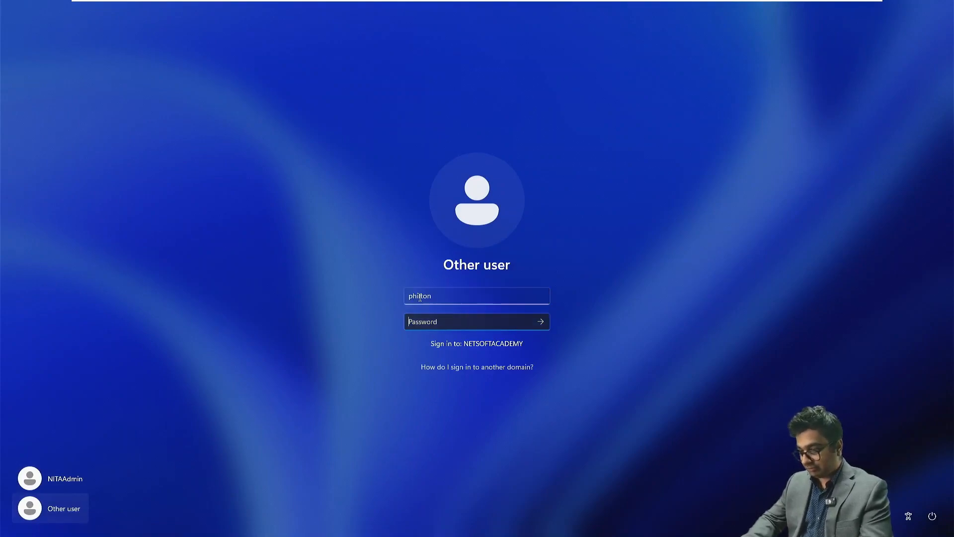
text(••••••••••)
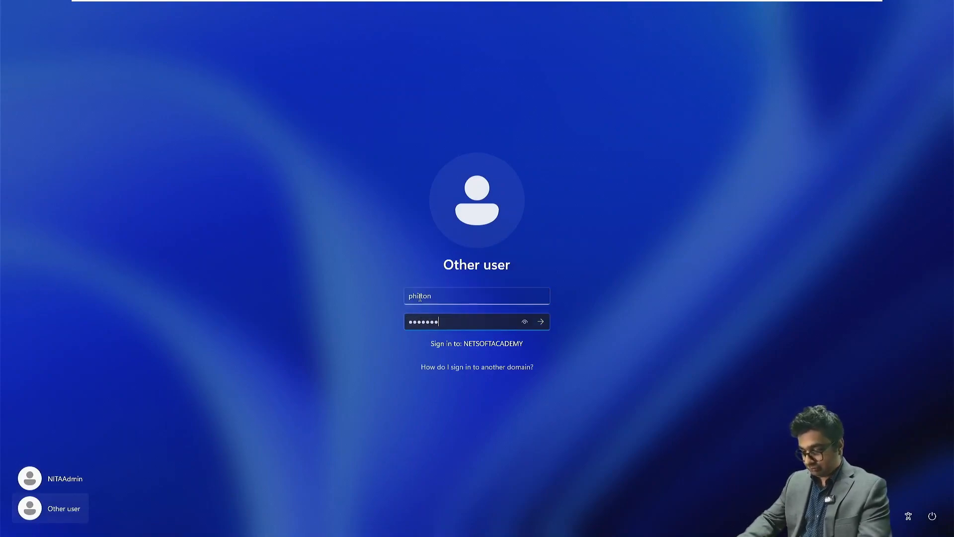
text(••)
key(Return)
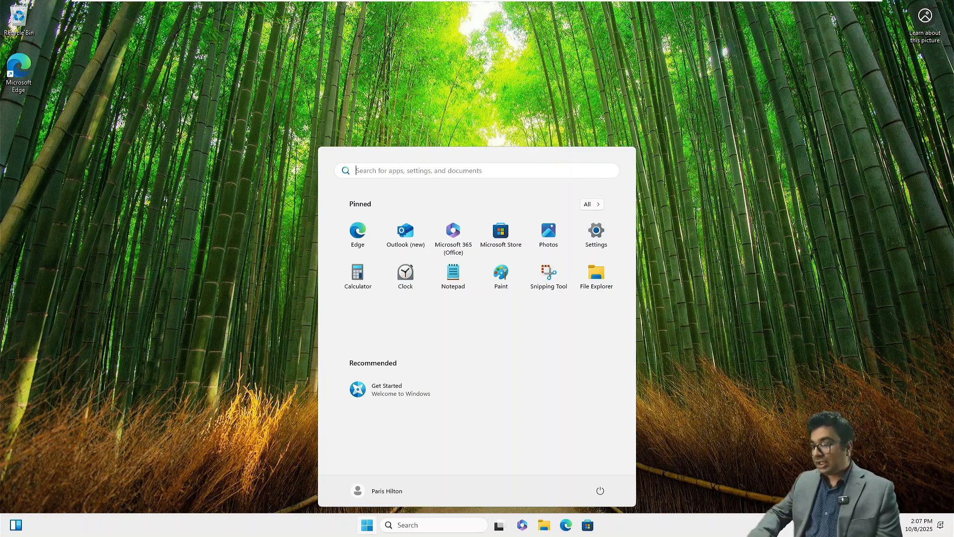
click(357, 237)
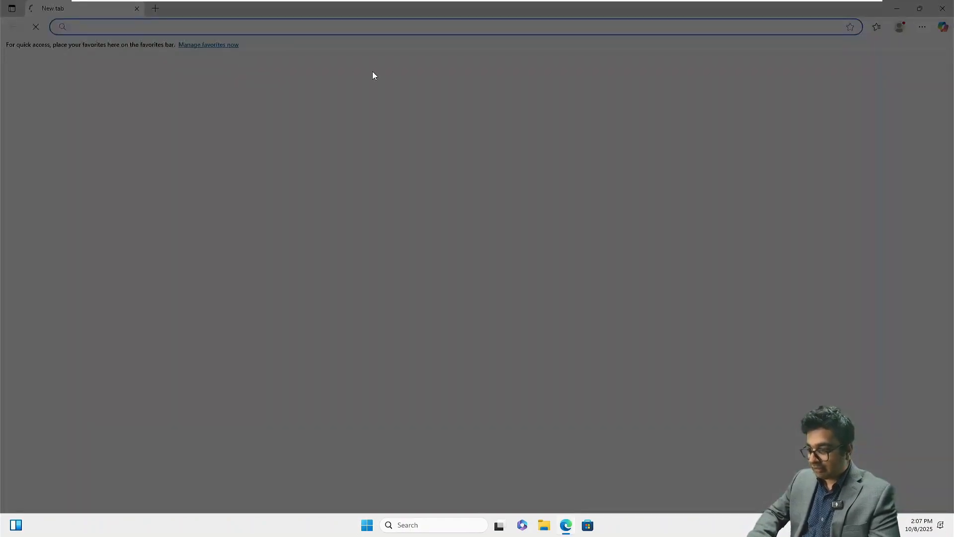
right_click(566, 528)
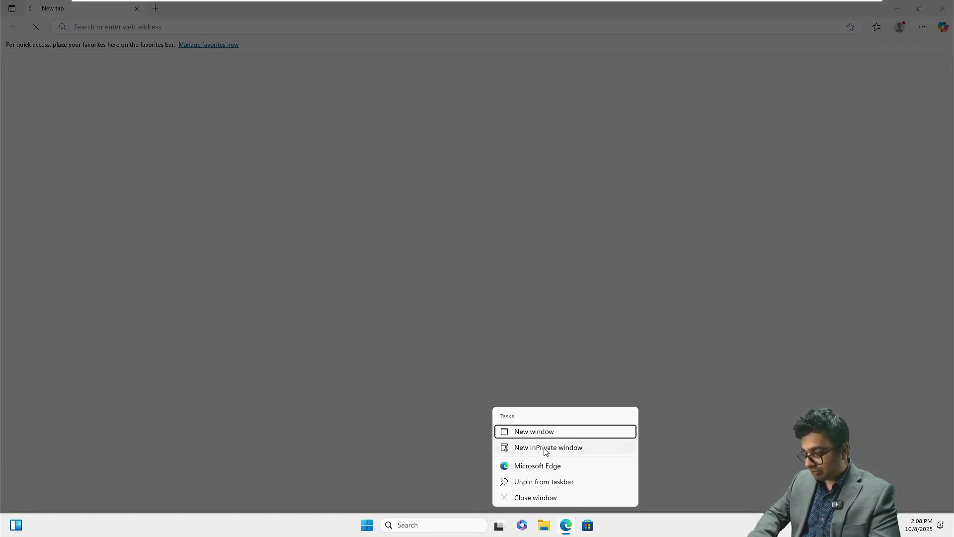
click(545, 449)
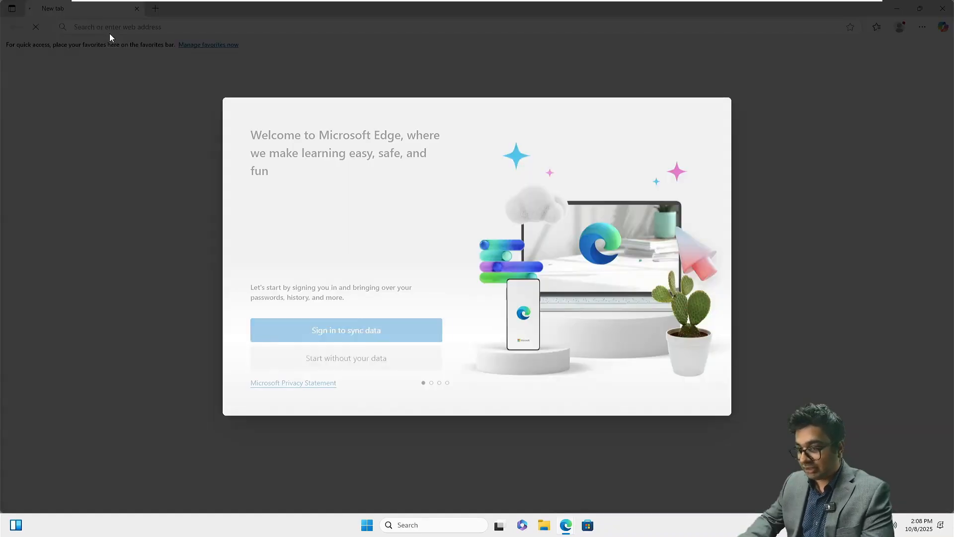
mouse_move(567, 526)
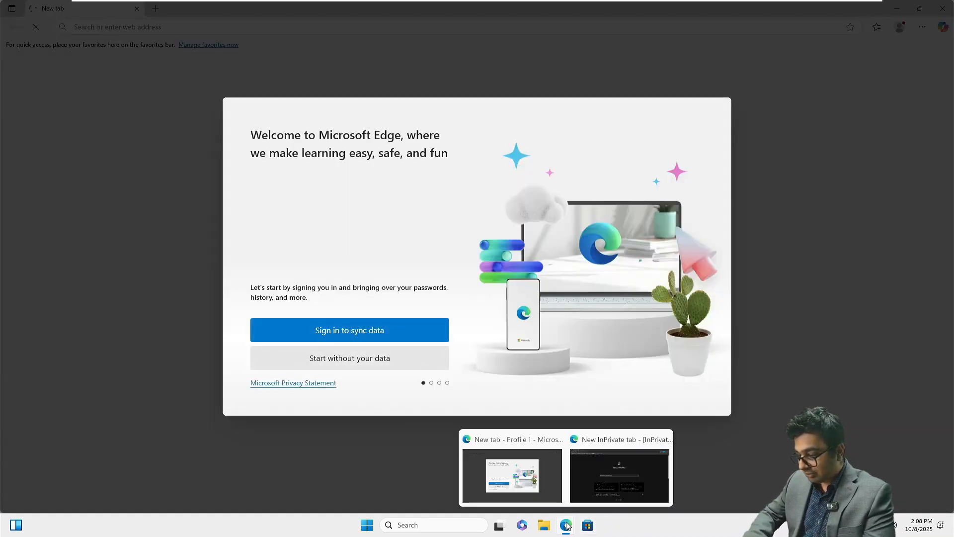
click(601, 478)
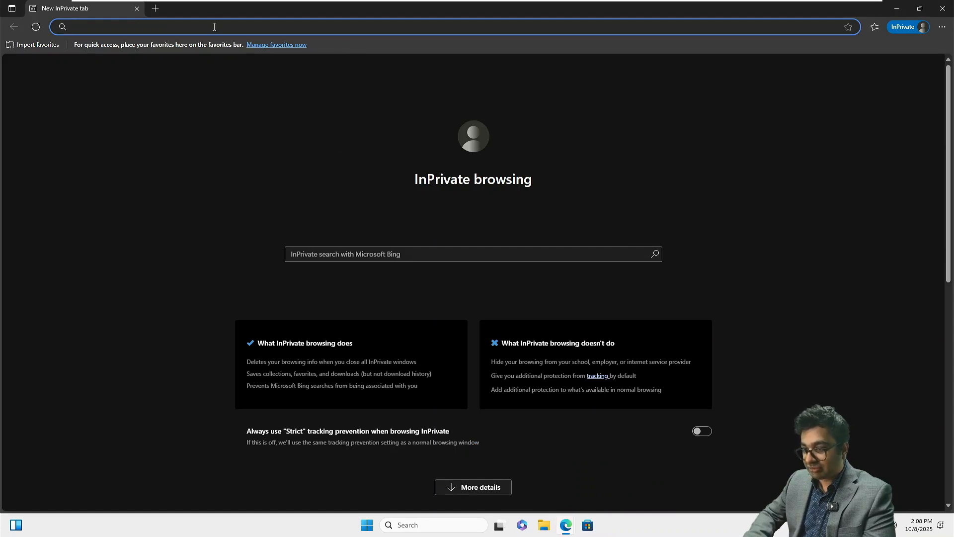
text(htt)
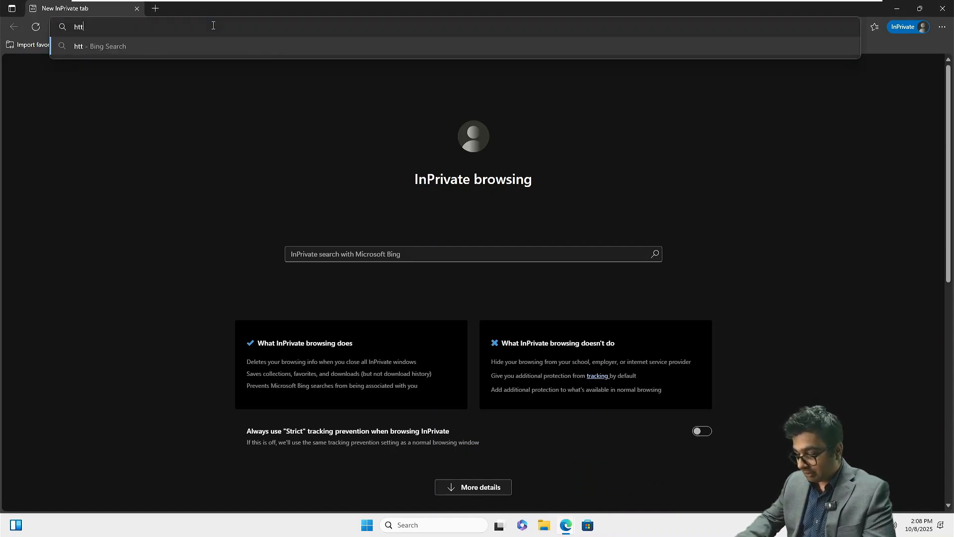
text(ps://)
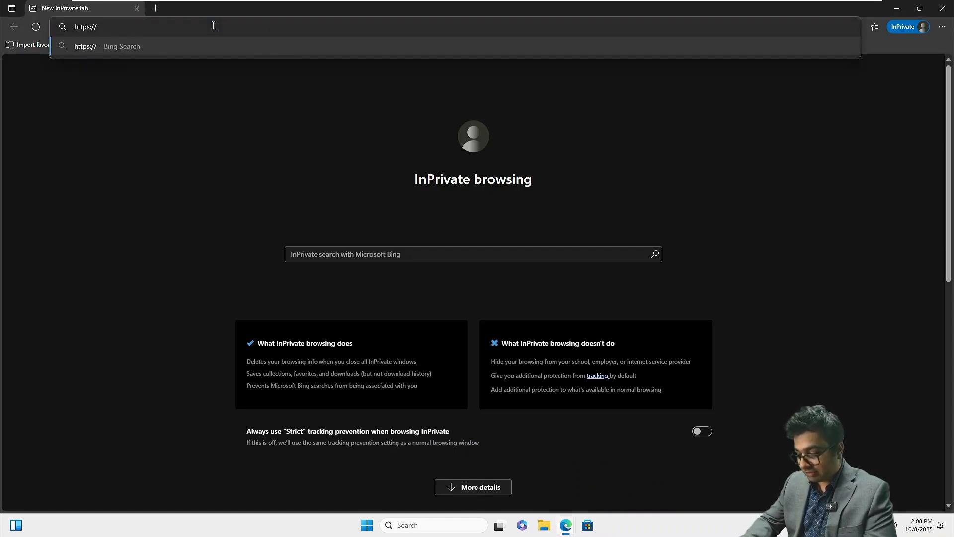
text(nitamb)
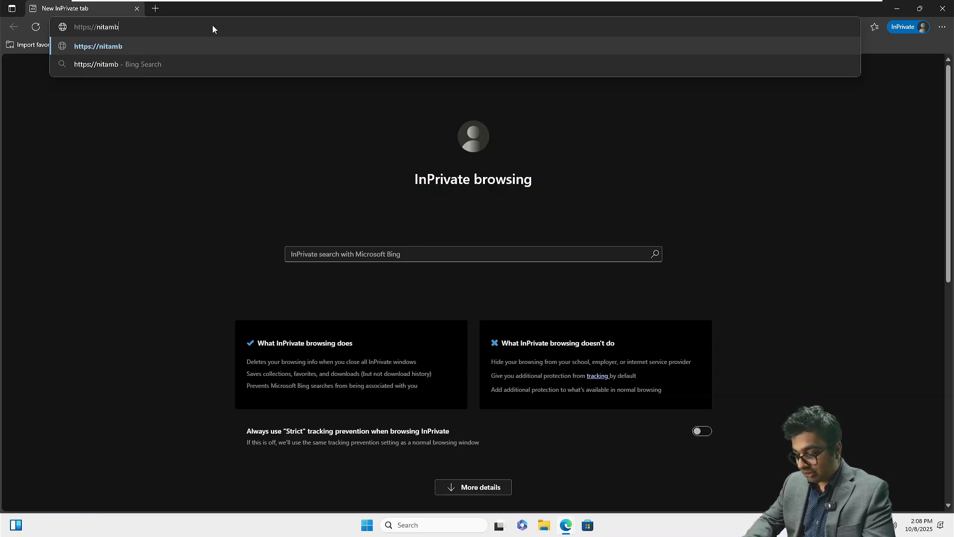
text(xs)
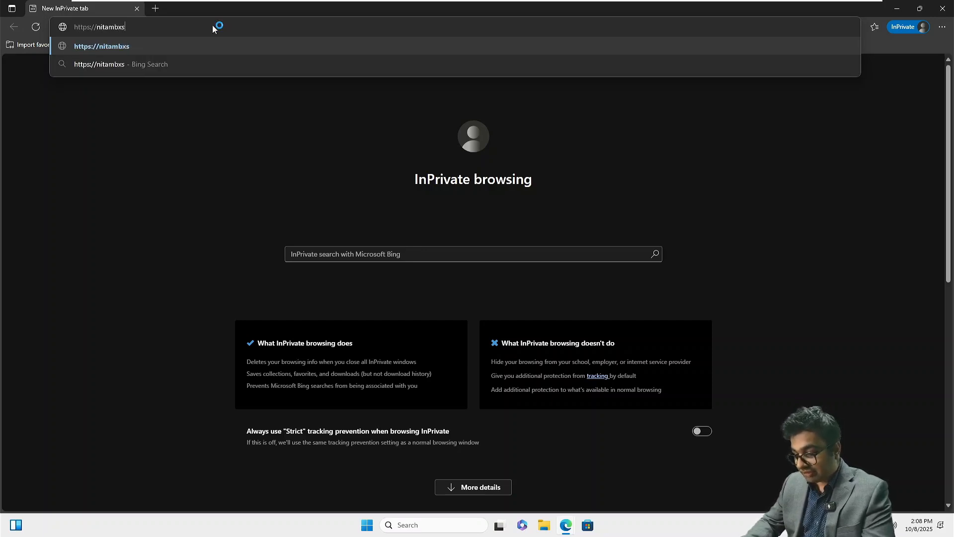
text(02.netsoftac)
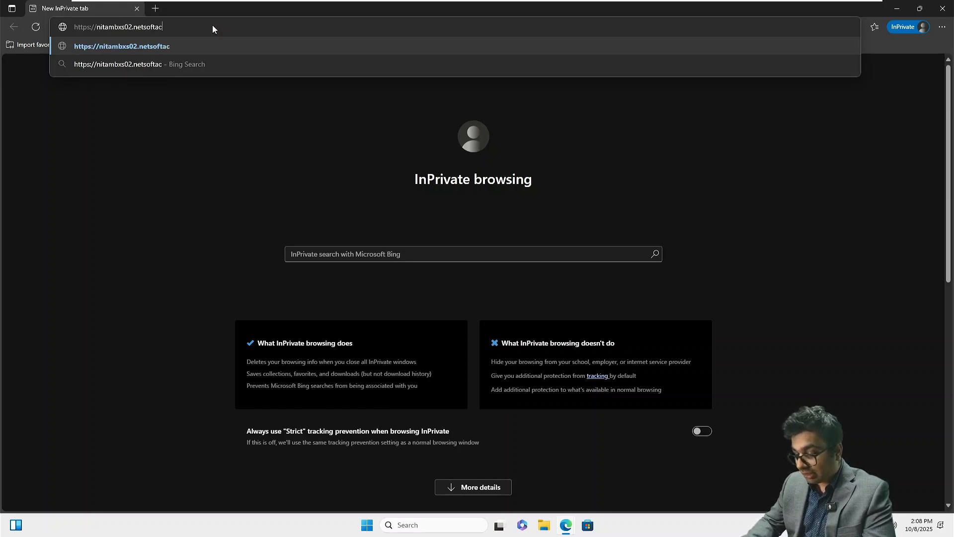
text(ademy.com/)
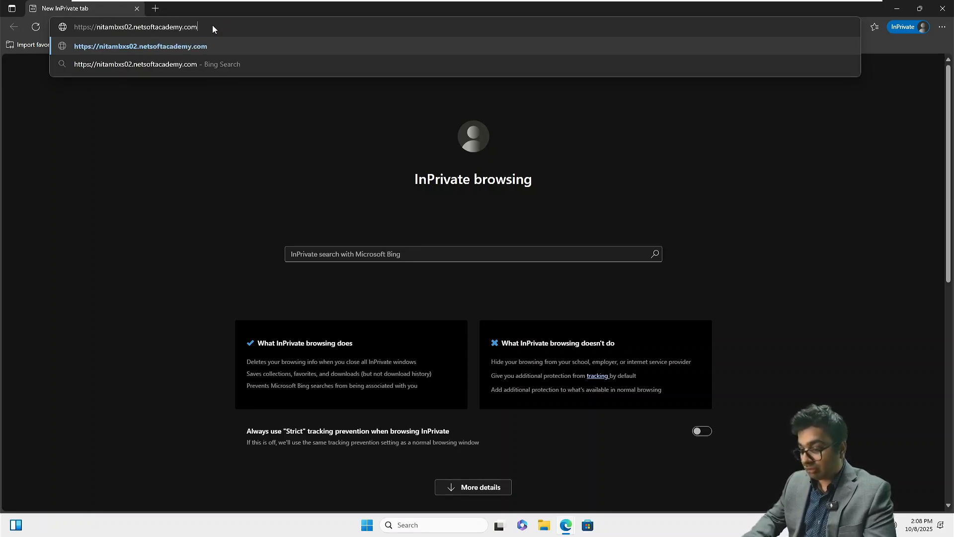
text(owa/)
Sign in to Outlook on the web on nitambxs02 with the user's domain username and password
key(Return)
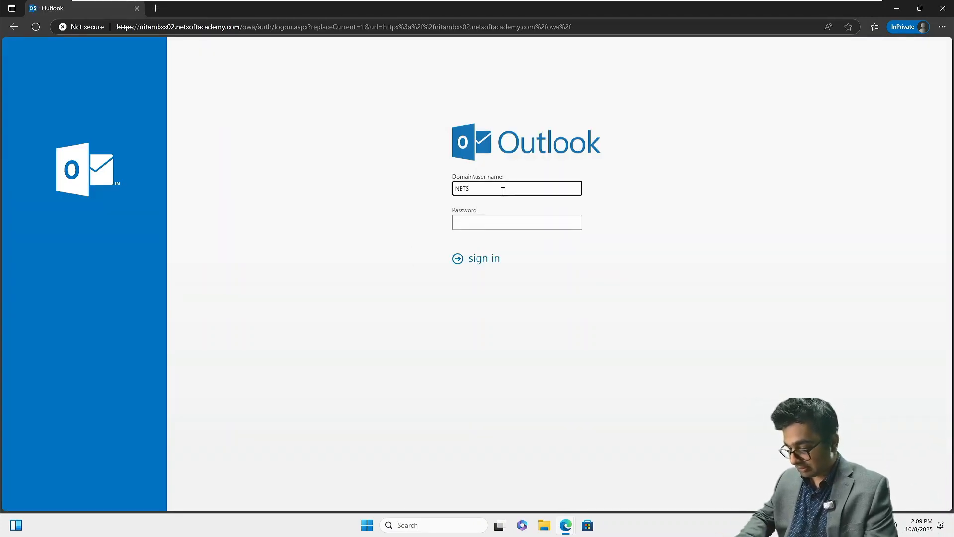
text(OFTACADE)
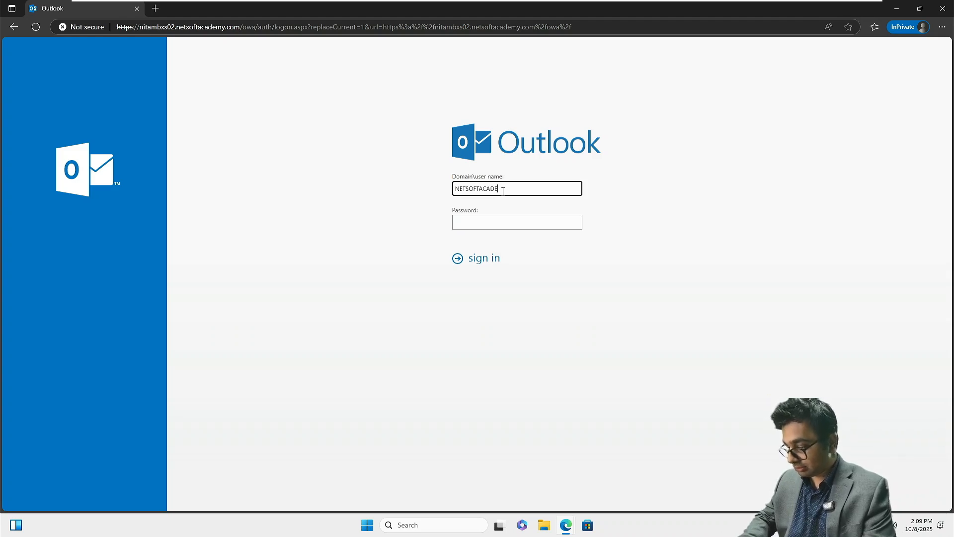
text(MY\p)
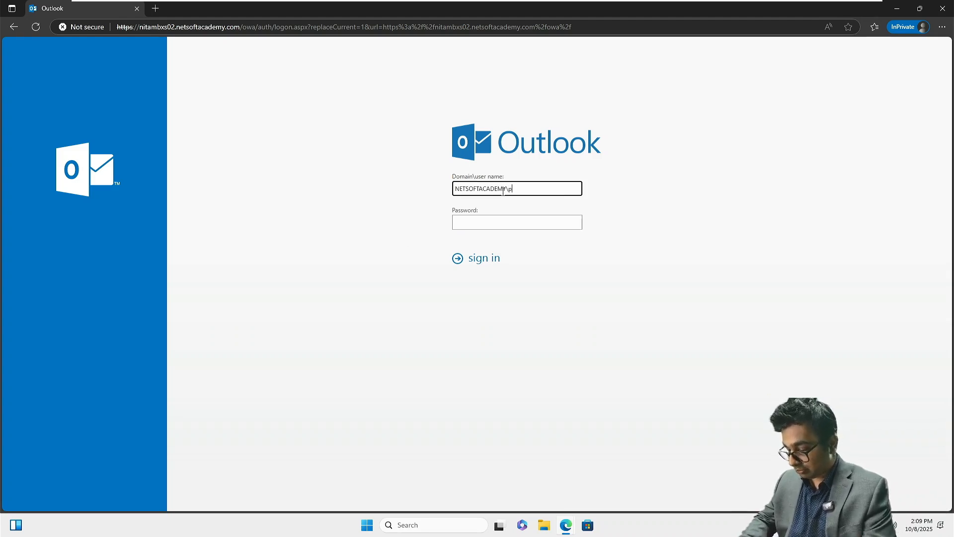
text(hilton)
key(Tab)
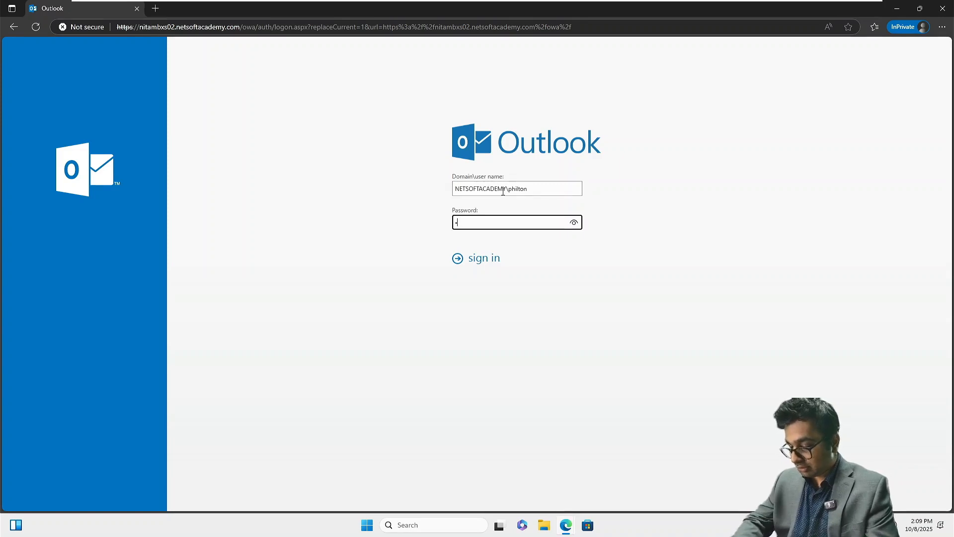
text(••••••••••)
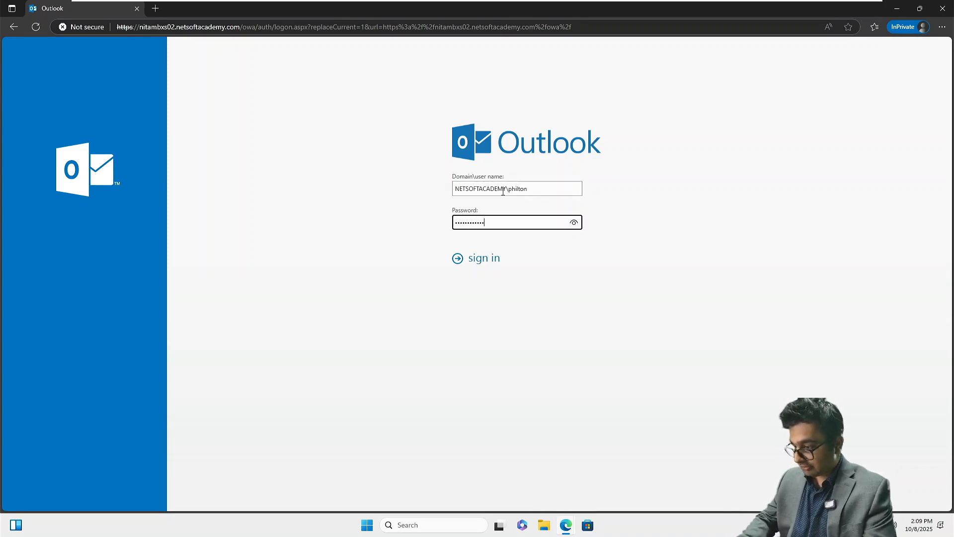
key(Return)
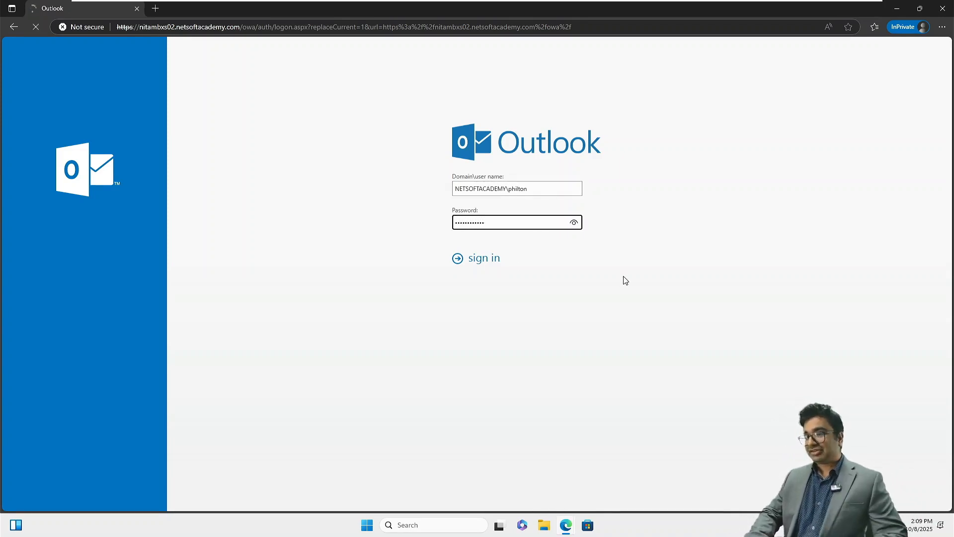
Set the time zone to (UTC-07:00) Mountain Time (US & Canada) and save
click(536, 227)
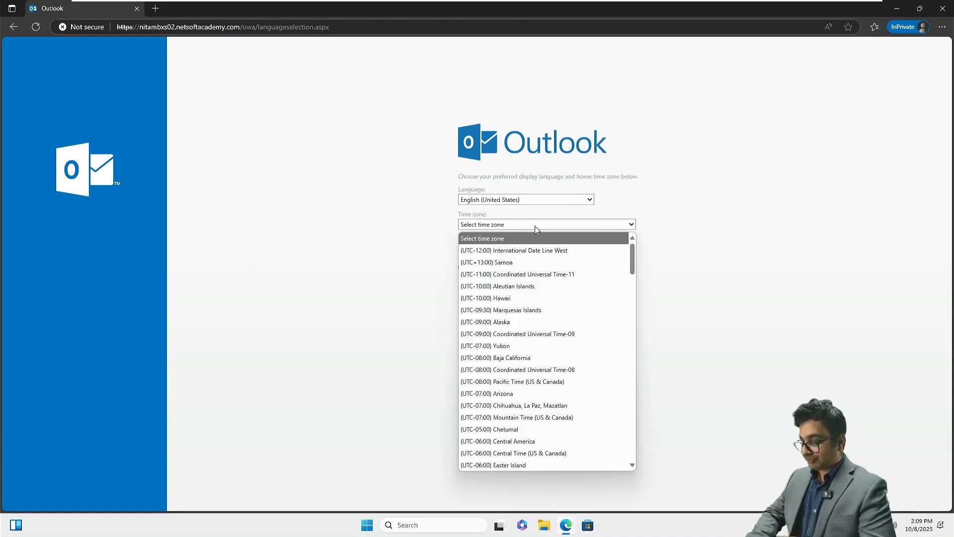
click(517, 418)
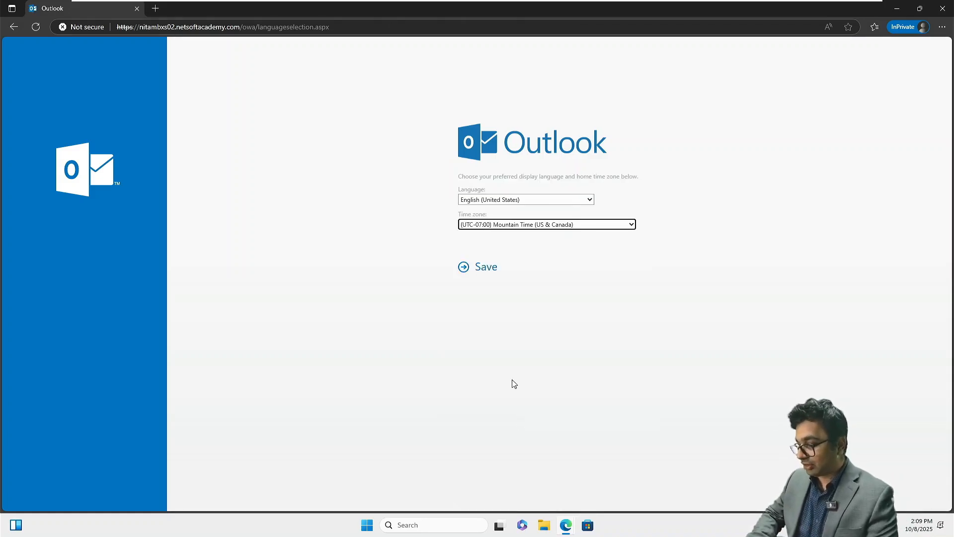
click(478, 271)
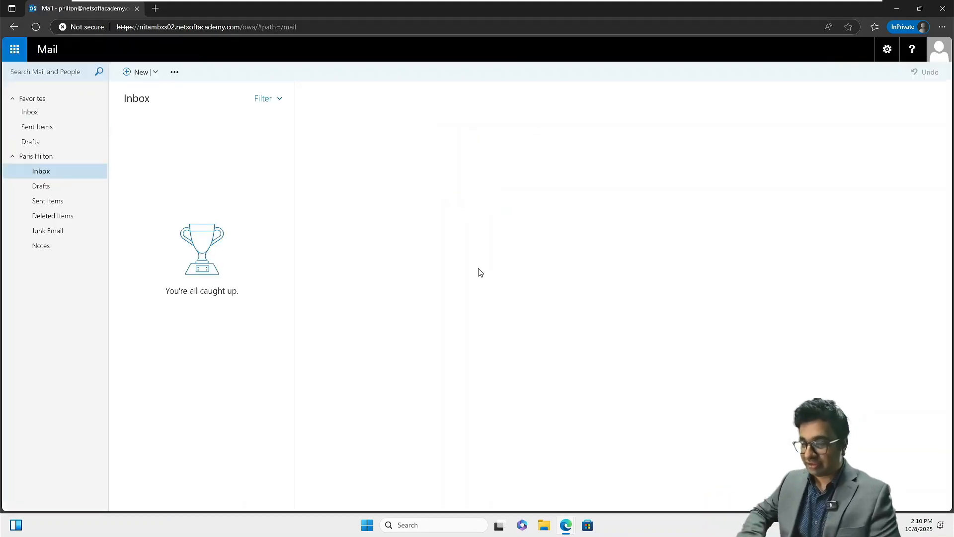
Start a new message addressed to the suggested contact, with Administrator in Cc
click(135, 73)
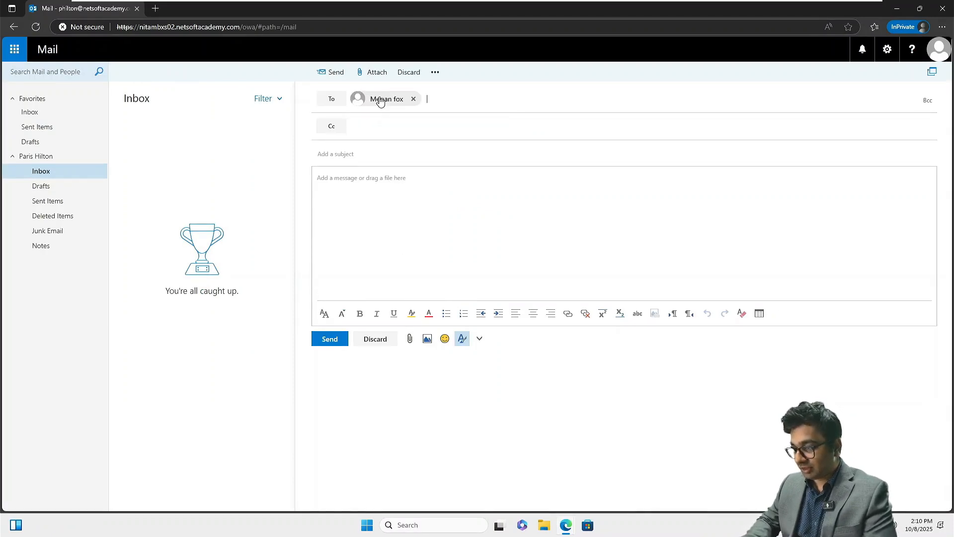
key(Tab)
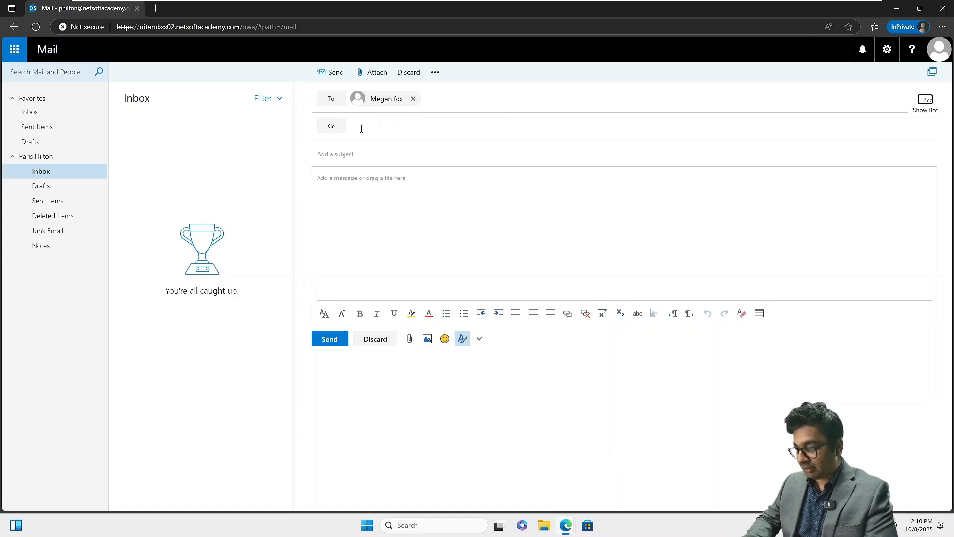
click(361, 128)
text(Ad)
key(Return)
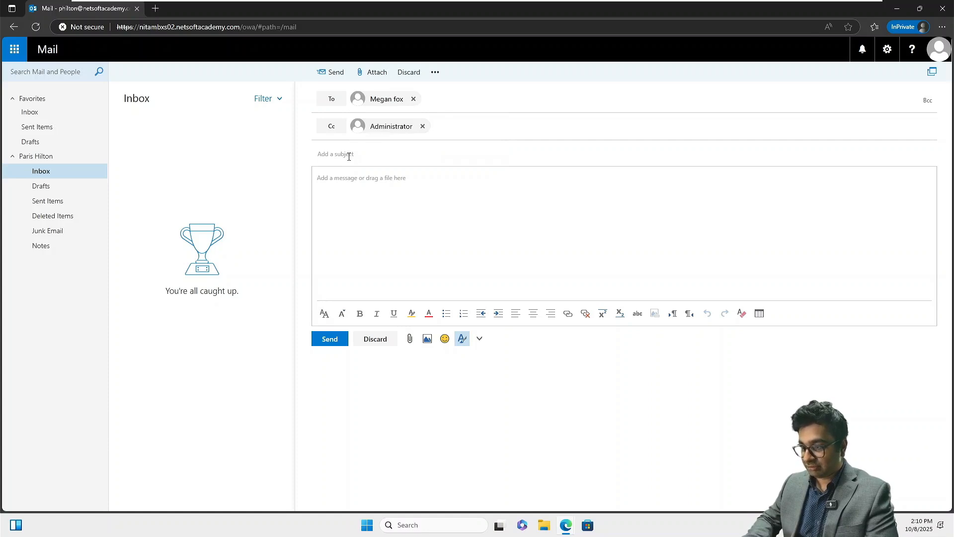
Enter subject 'Test Email' and begin the body about verifying client access through NITAMBXS02
text(Test Email)
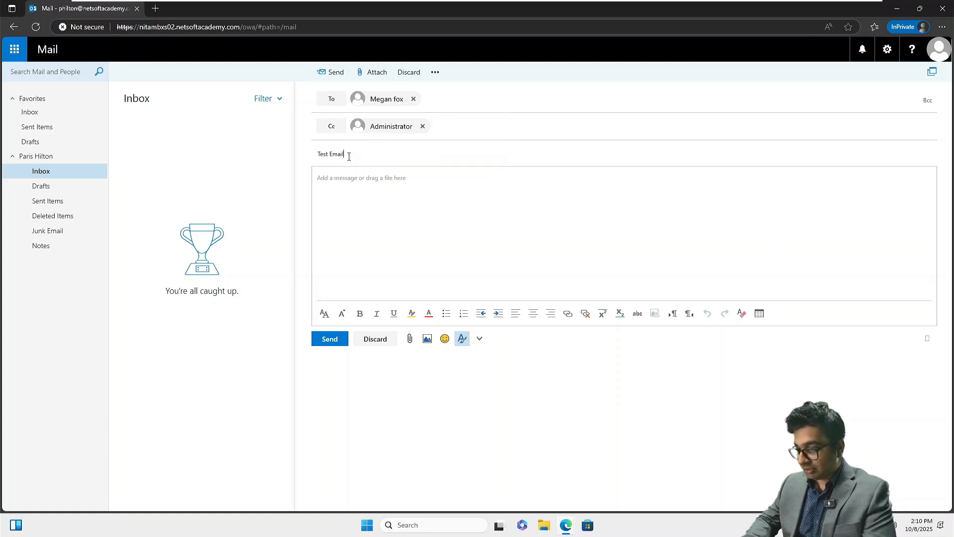
key(Tab)
text(Th)
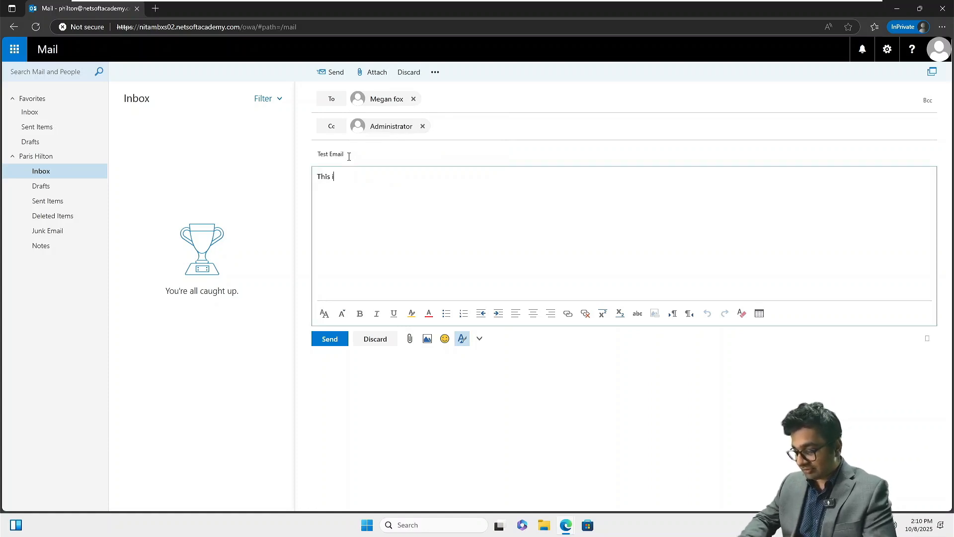
text(is is a )
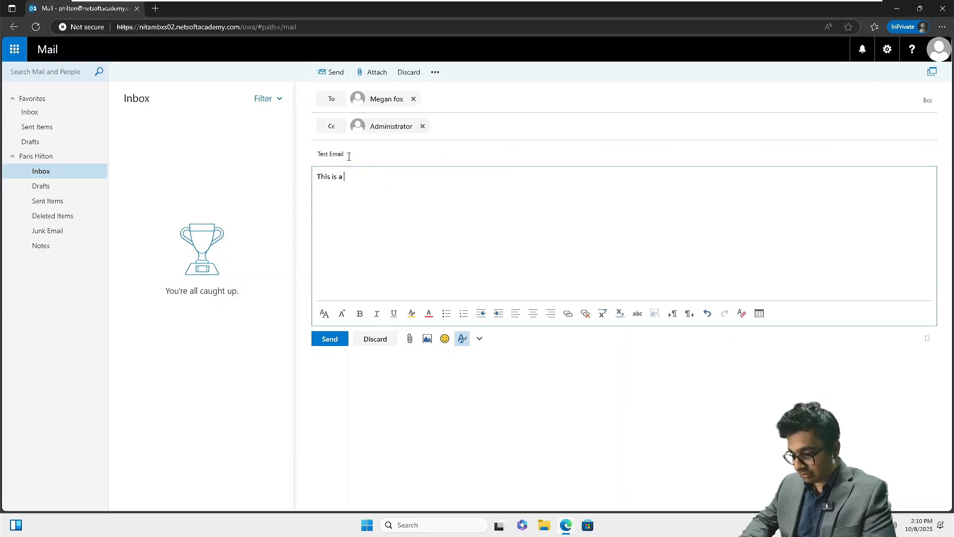
text(email to veri)
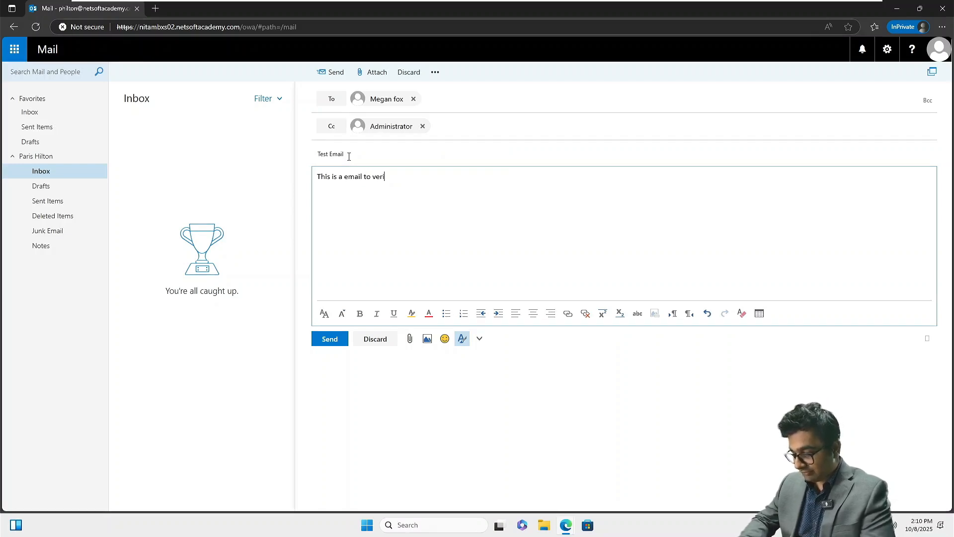
text(fy that the cli)
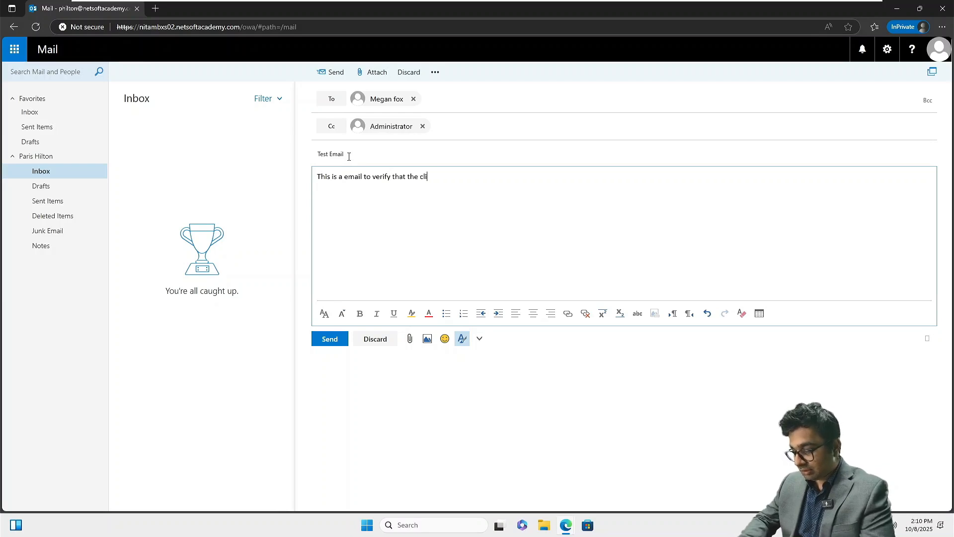
text(ent access is being )
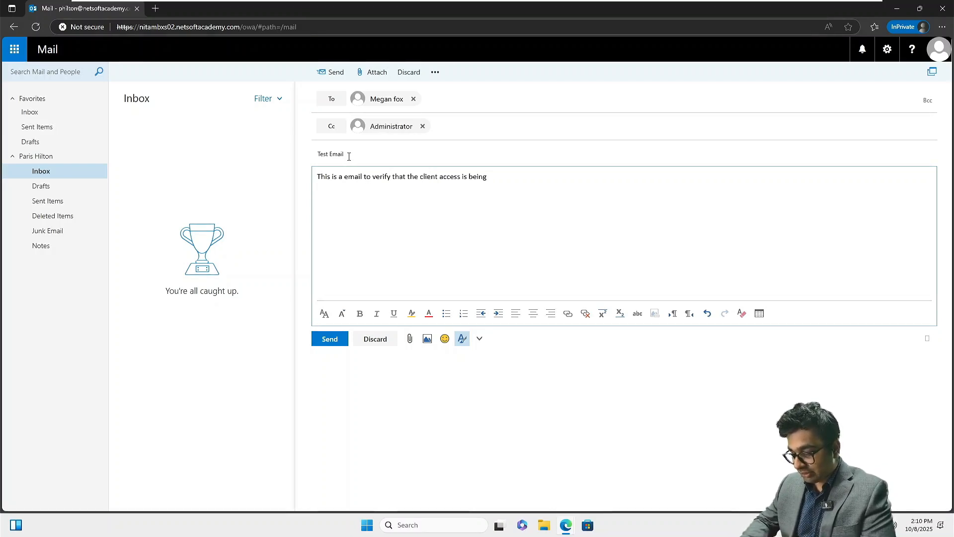
text(given o)
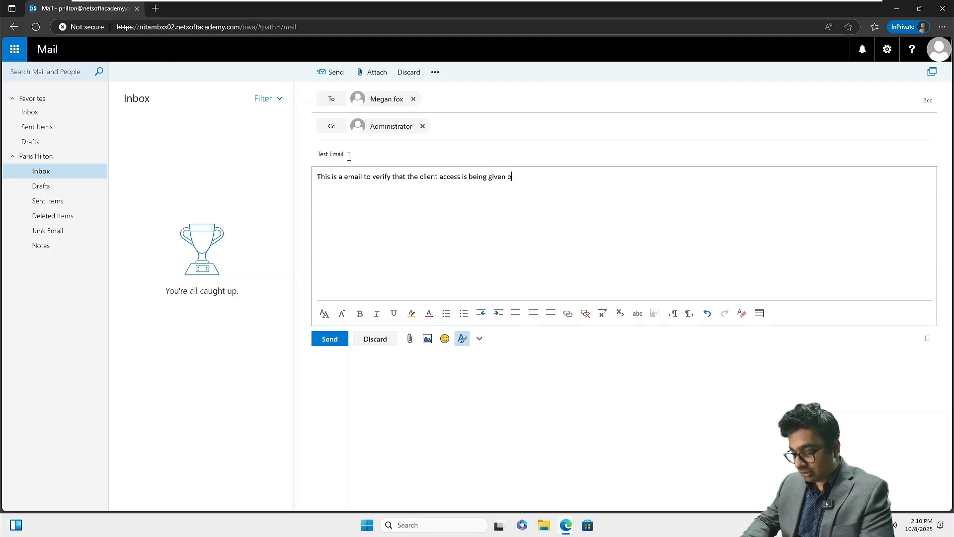
text(r obtained th)
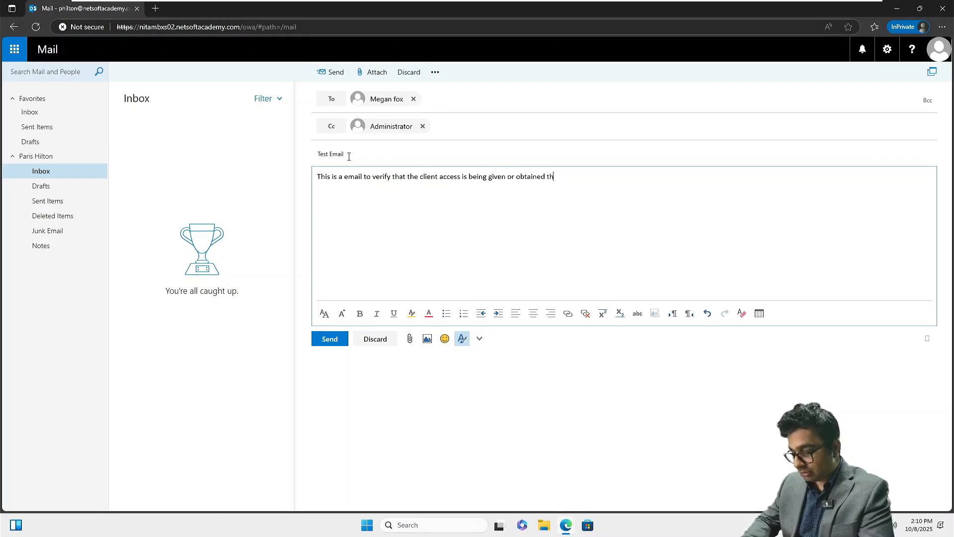
text(rough NITAMBXS)
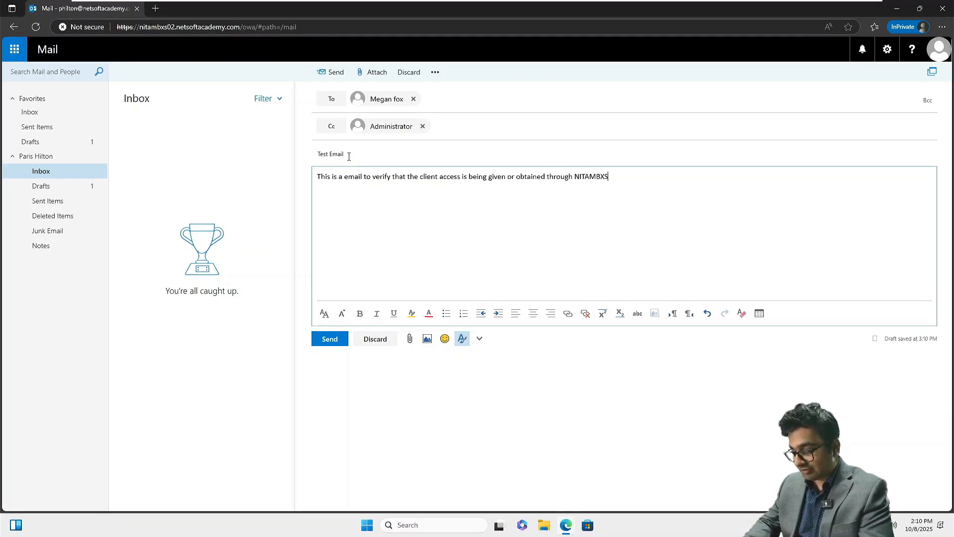
text(02)
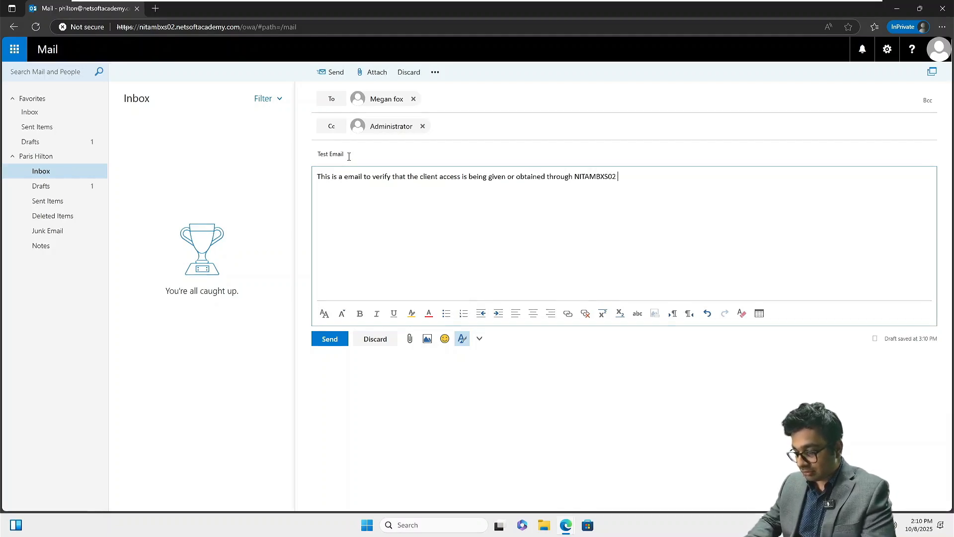
text(. )
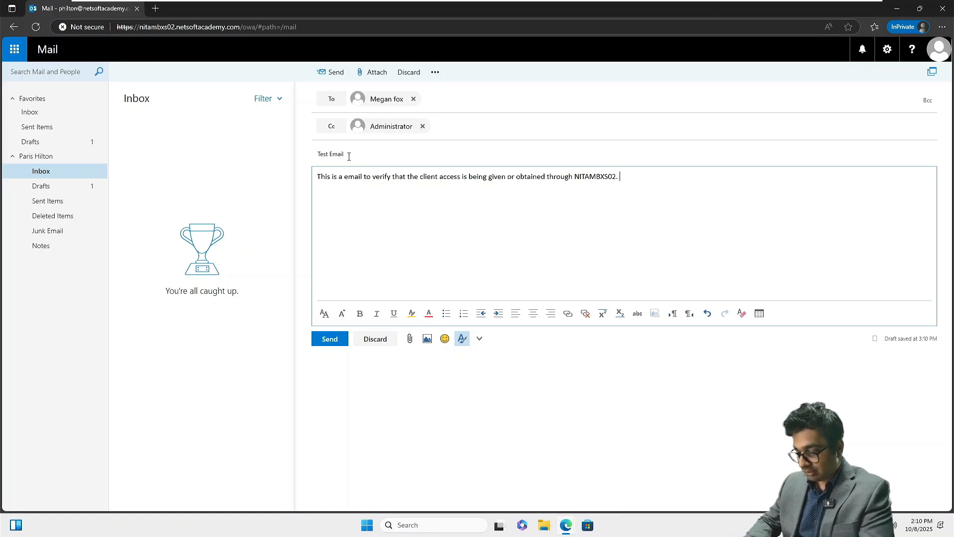
text(Reply to th)
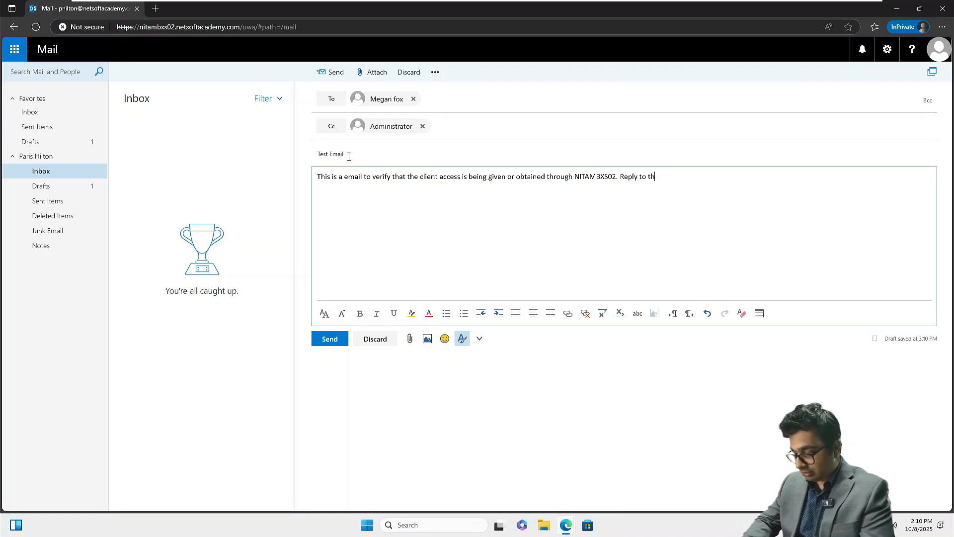
text(is emai)
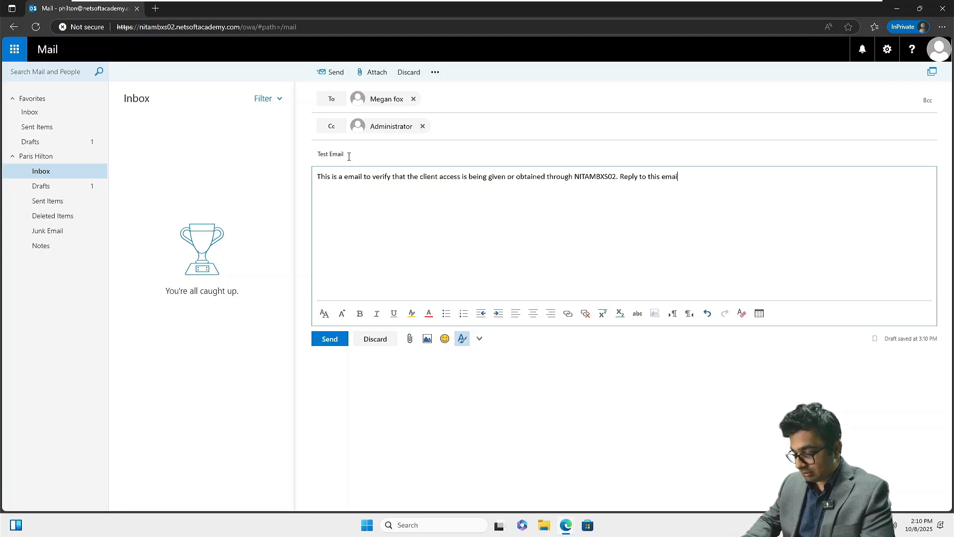
text(l if the)
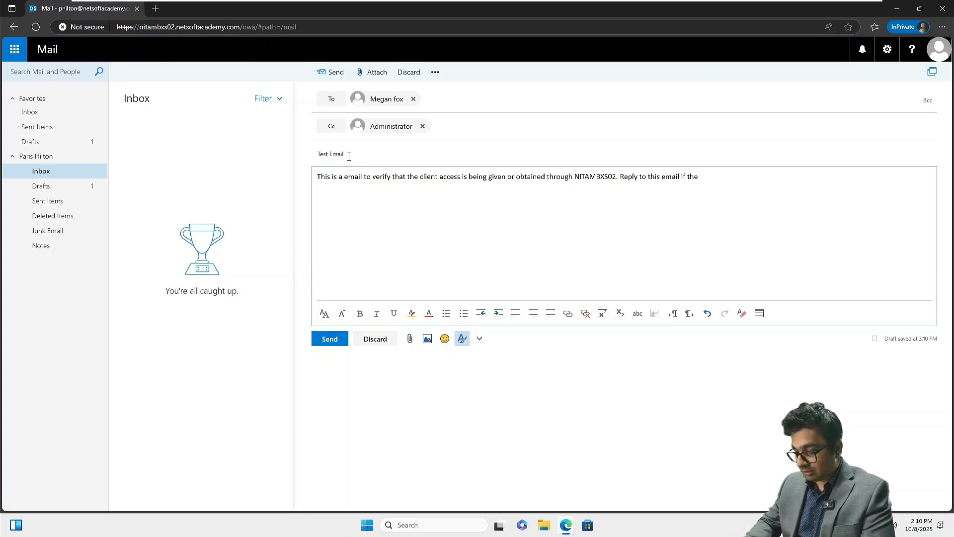
text( access is dif)
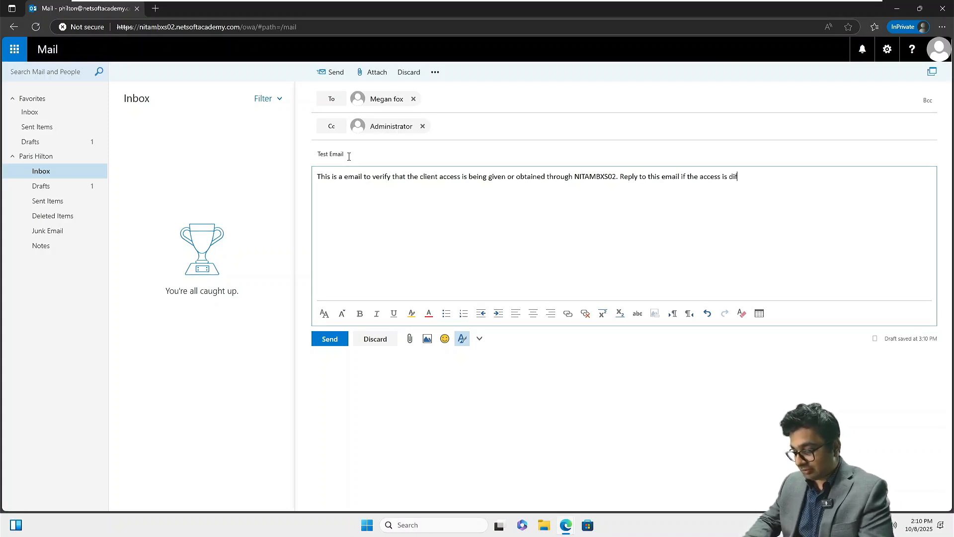
text(ferent. )
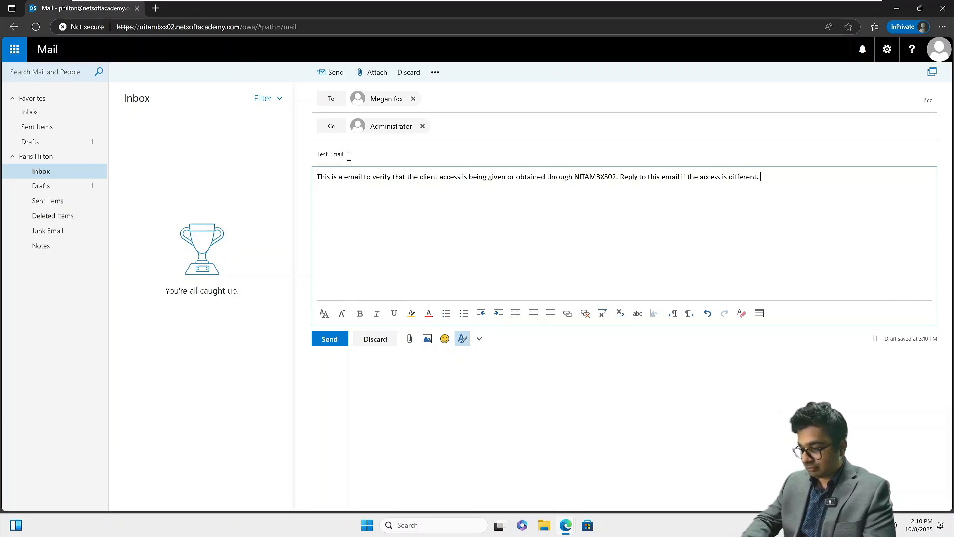
text(Thanks.)
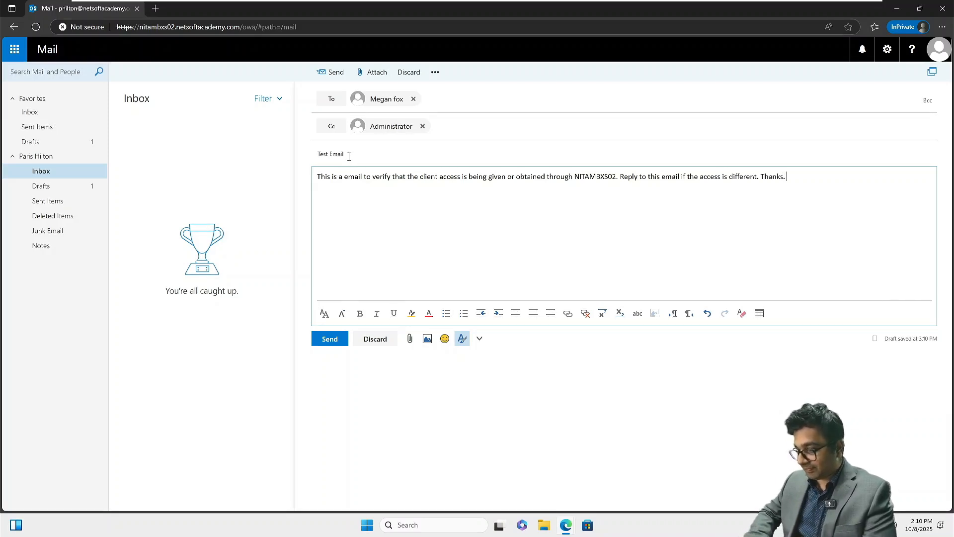
Send the Test Email, confirm Drafts is empty and the message sits in Sent Items
click(330, 339)
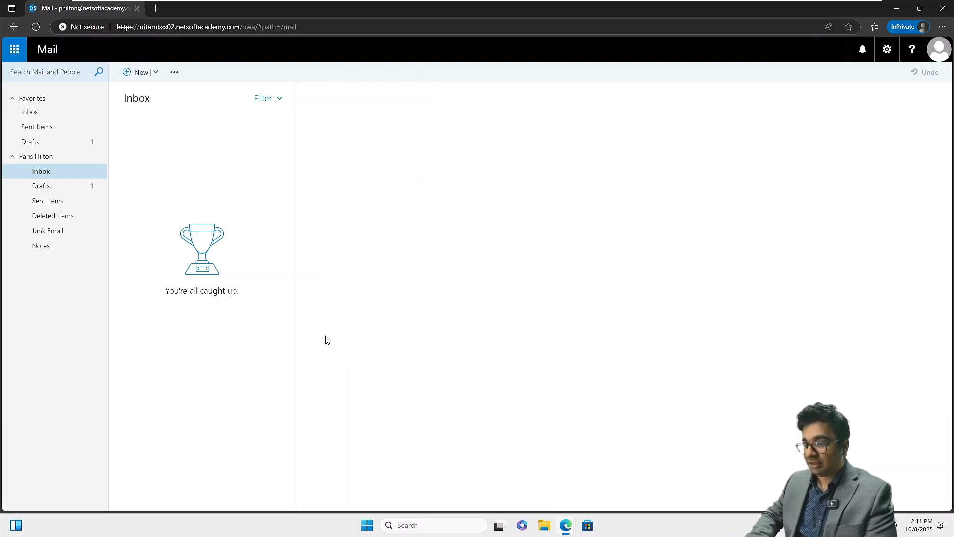
click(58, 192)
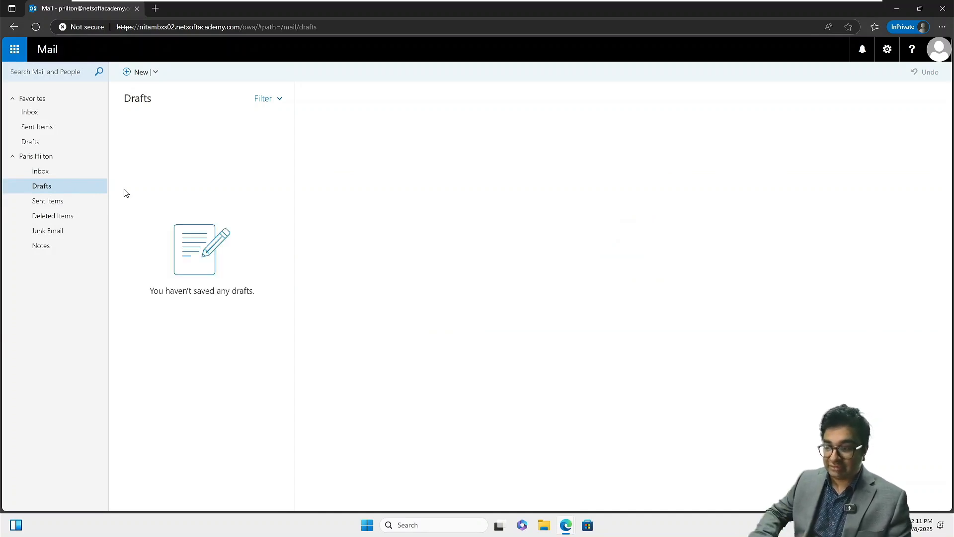
click(58, 203)
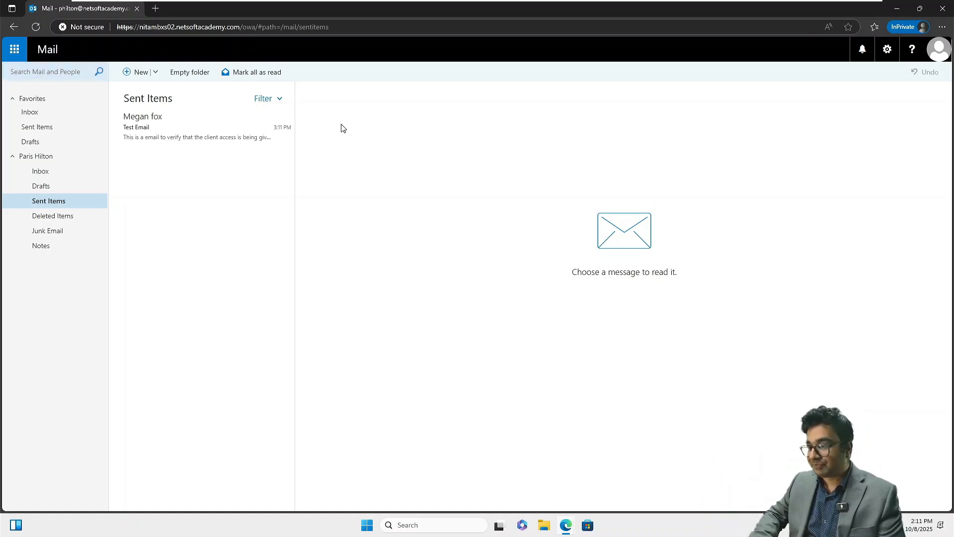
Resume the suspended NITAWKST02 virtual machine
mouse_move(648, 2)
click(735, 11)
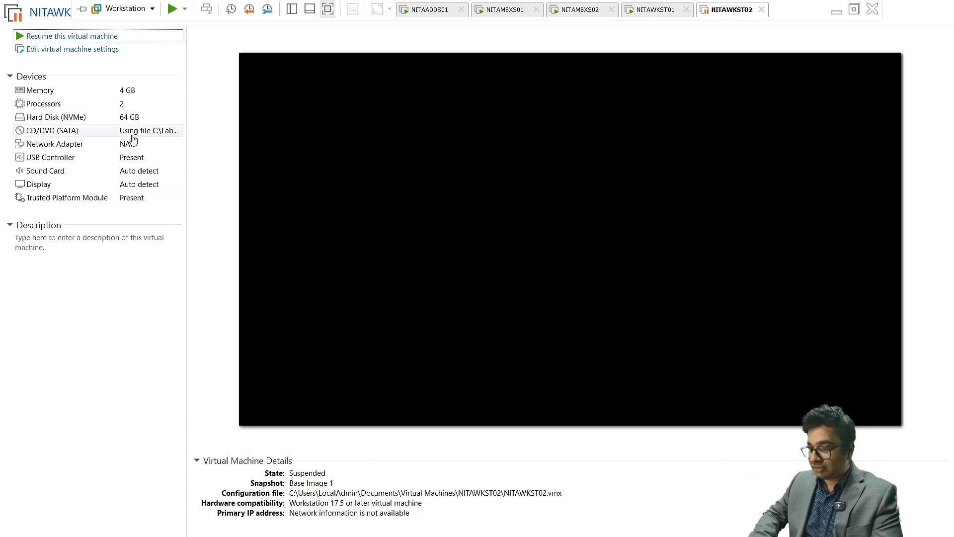
click(247, 162)
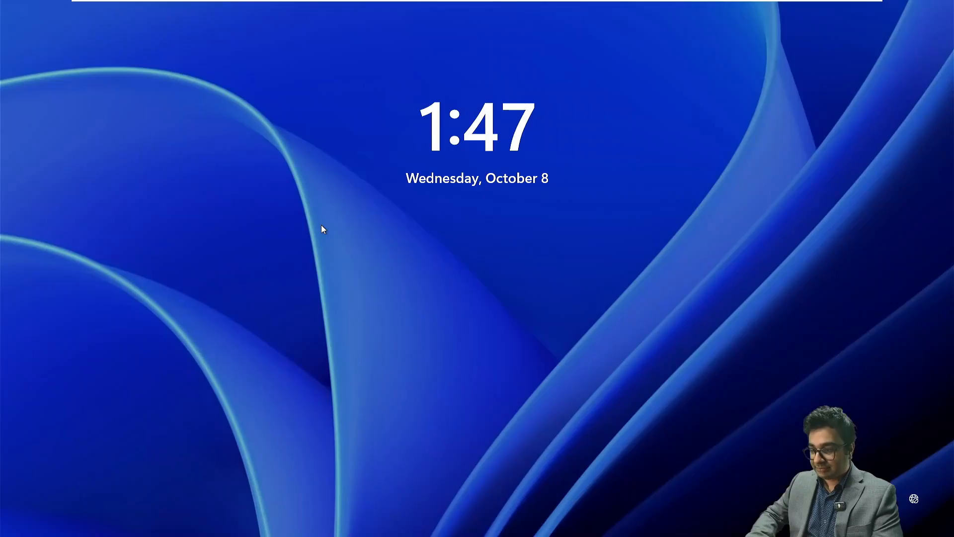
Sign in to Windows as another domain user with their username and password
click(398, 297)
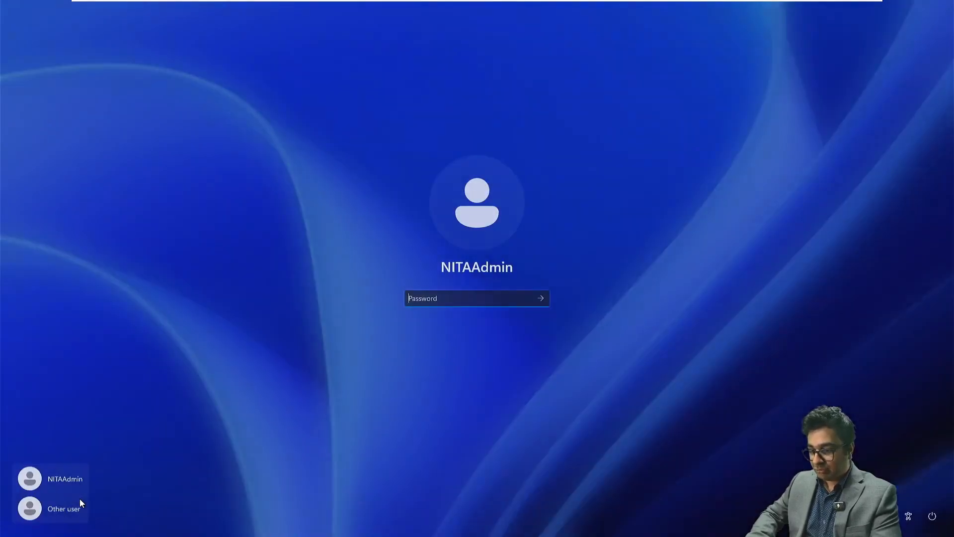
click(76, 504)
text(mfox)
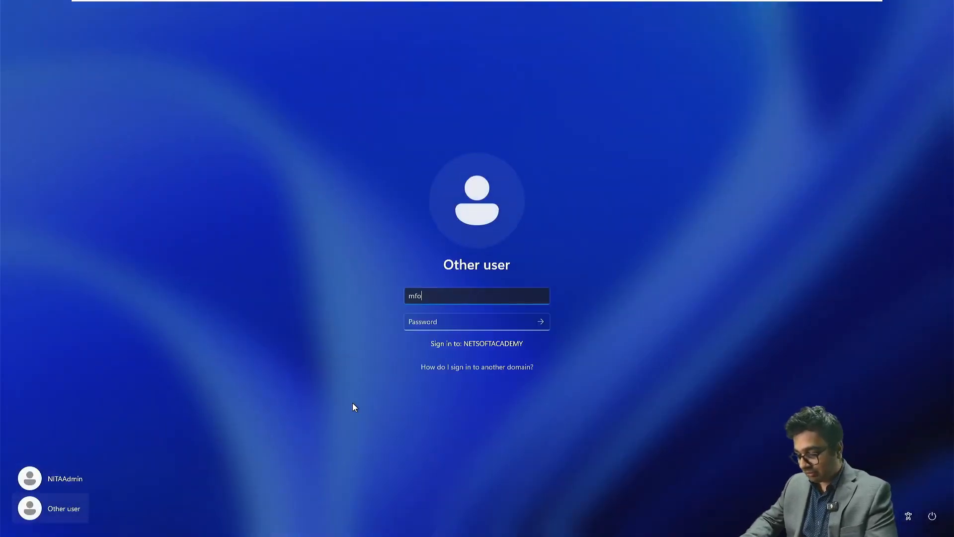
key(Tab)
text(**********)
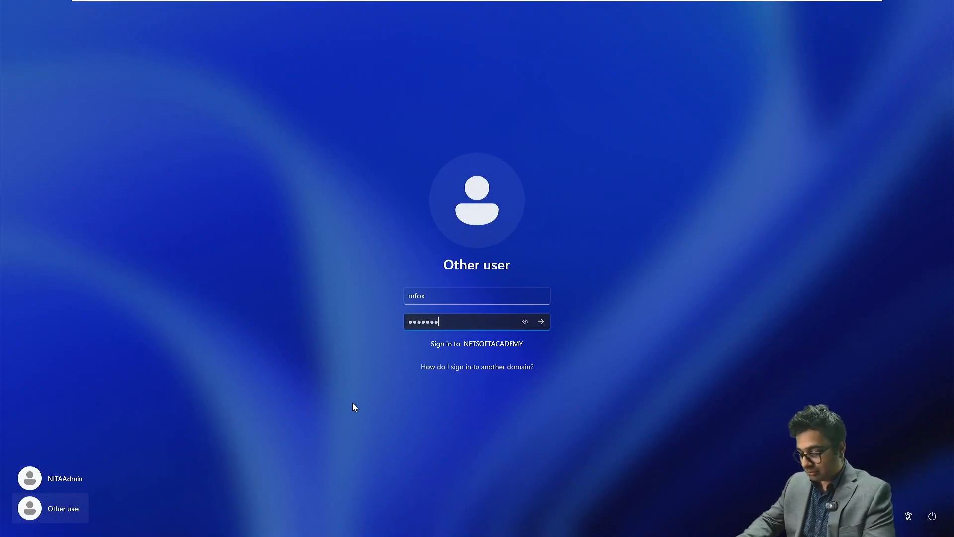
text(**)
key(Return)
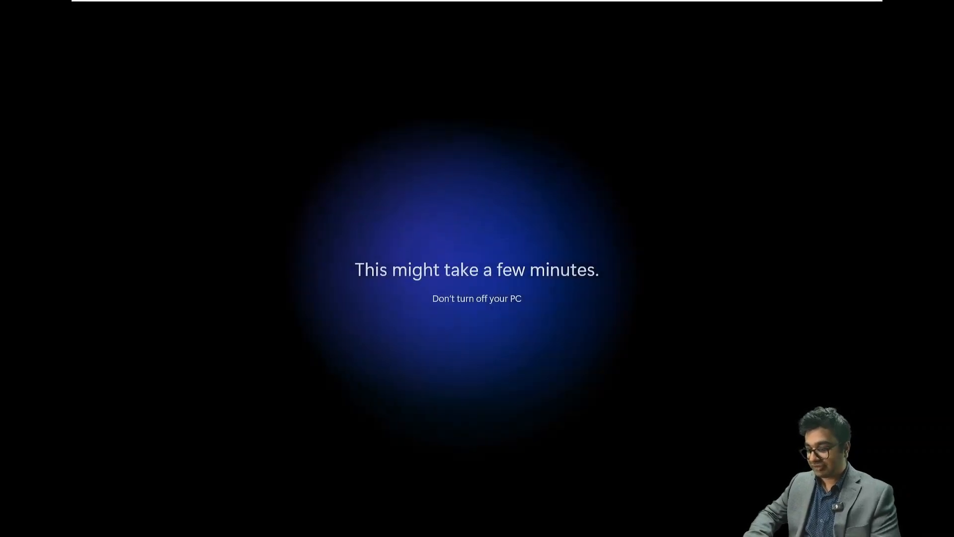
On NITAWKST01, close the old InPrivate Outlook window and open a new InPrivate window
mouse_move(464, 3)
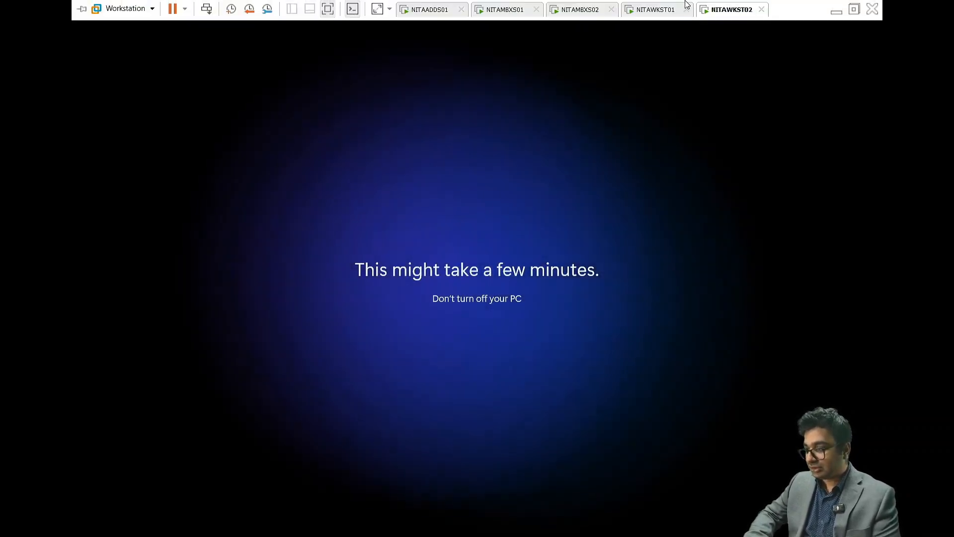
click(646, 7)
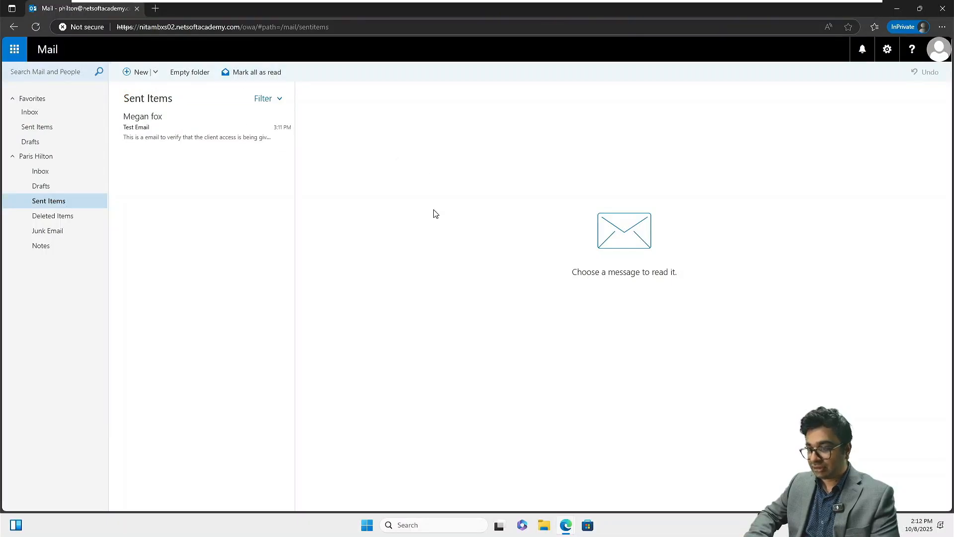
click(943, 8)
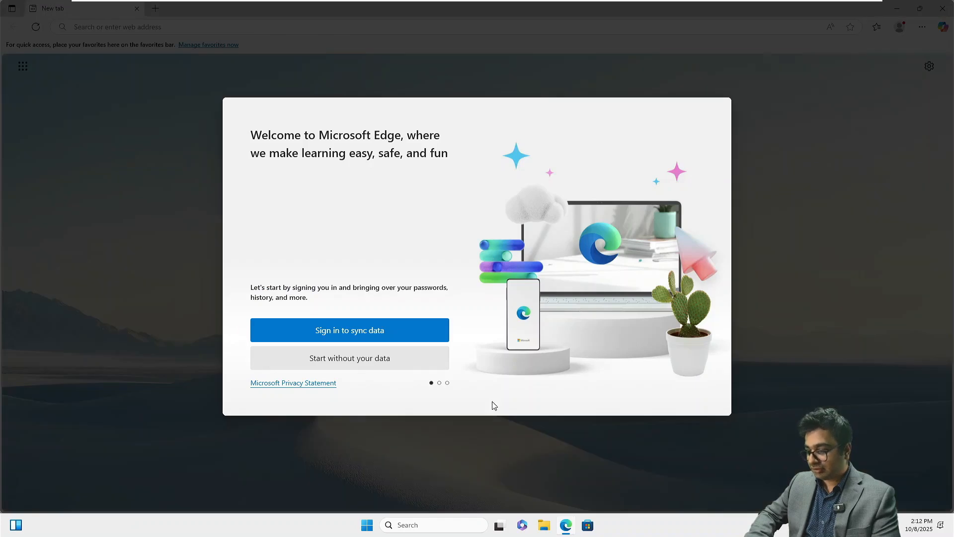
right_click(566, 525)
click(549, 448)
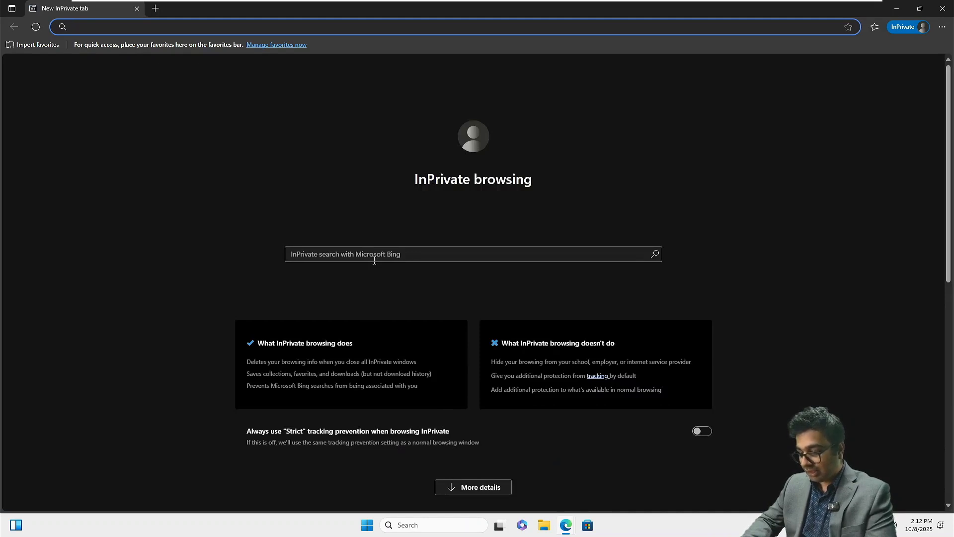
text(nit)
key(BackSpace)
key(BackSpace)
key(BackSpace)
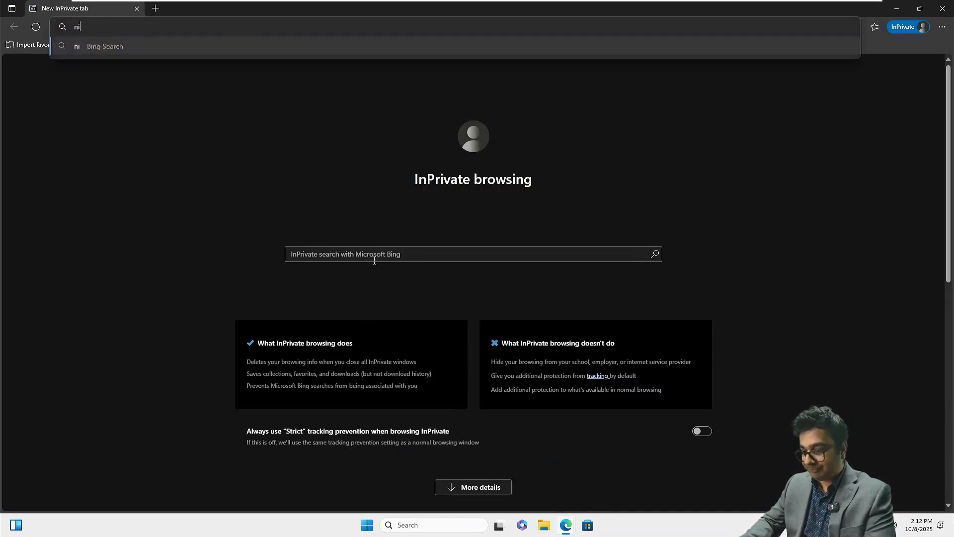
text(https)
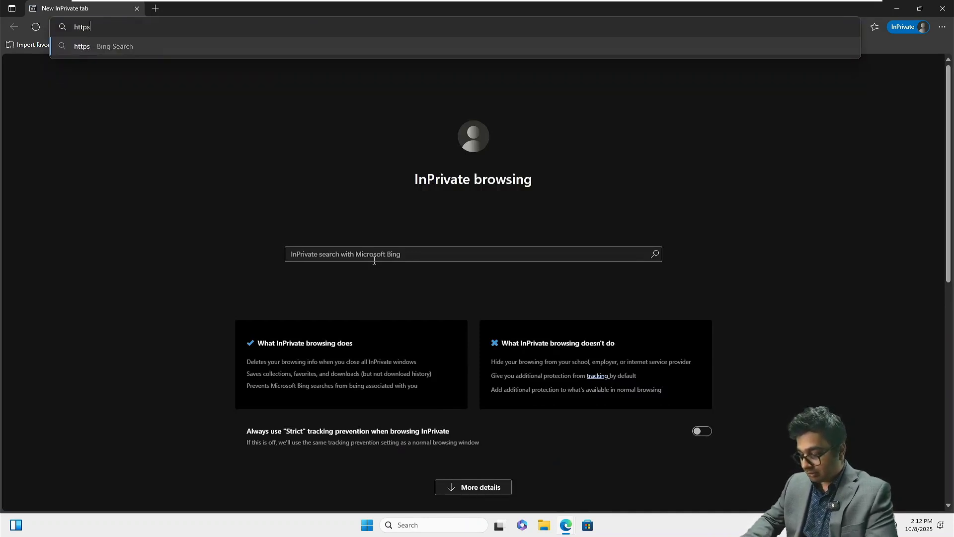
text(://nitam)
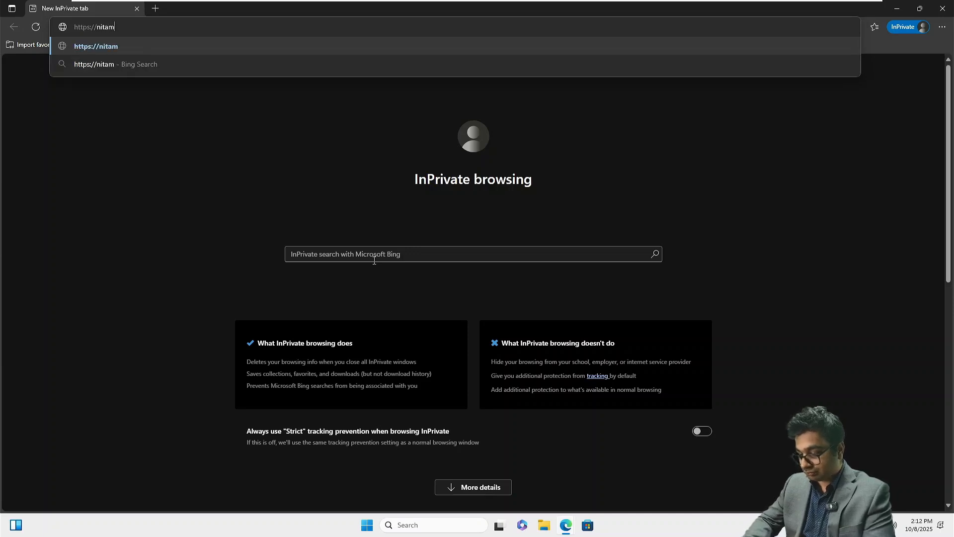
text(bxs01.ne)
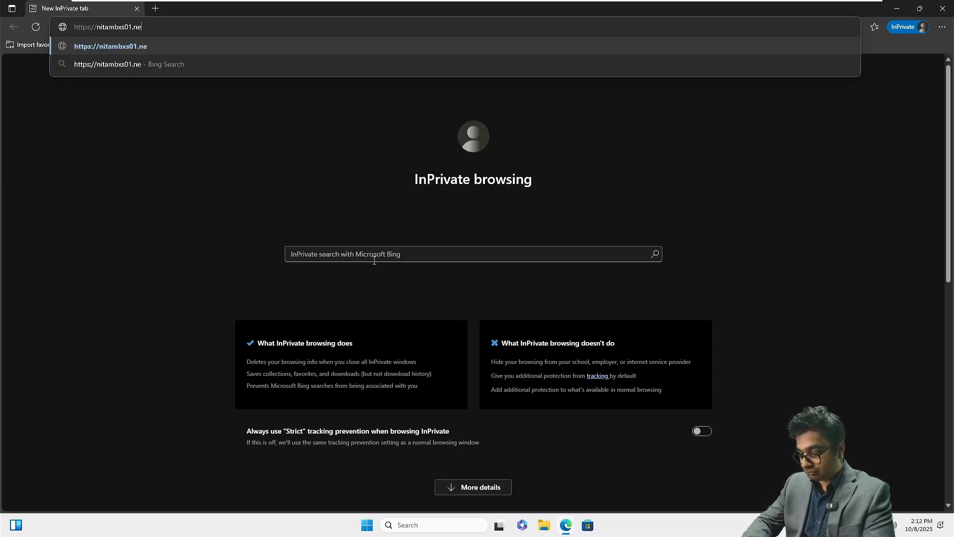
text(tsoftaca)
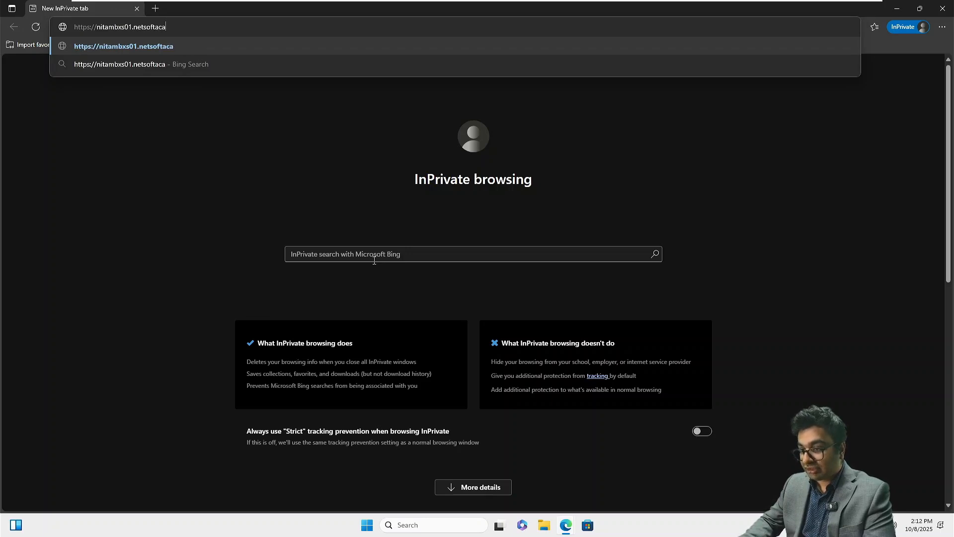
text(demy.co)
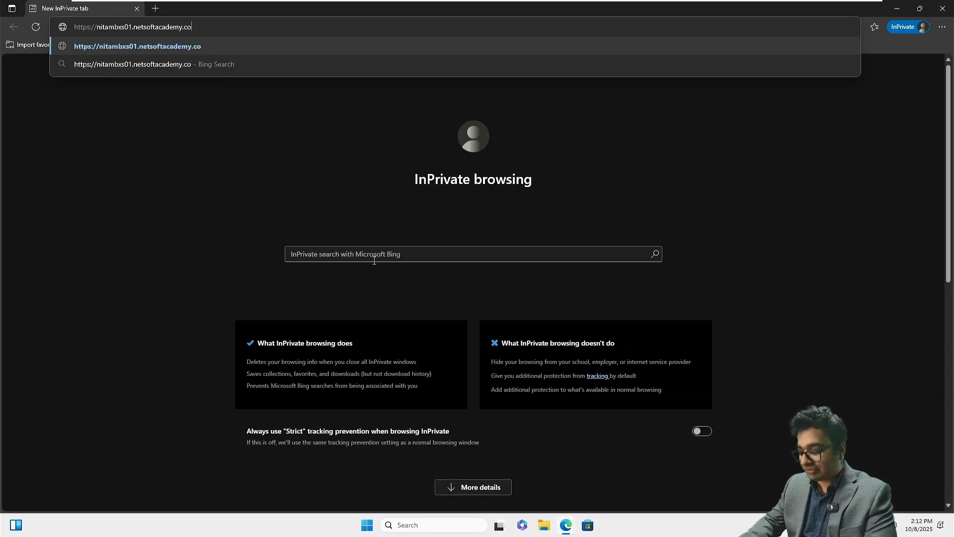
text(m)
key(Return)
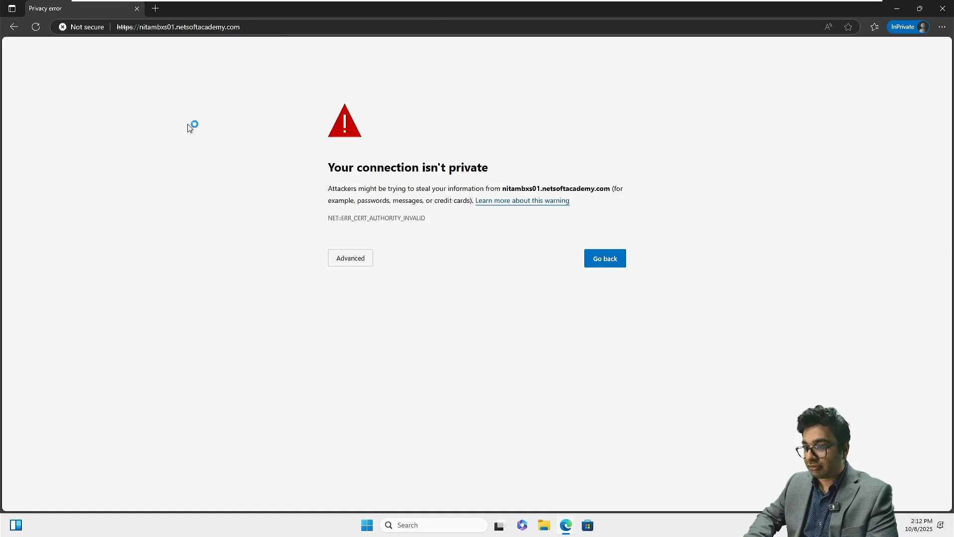
Append /ui/ to the nitambxs01 address and continue past the certificate warnings to sign-in
click(252, 27)
click(253, 27)
text(/ui/)
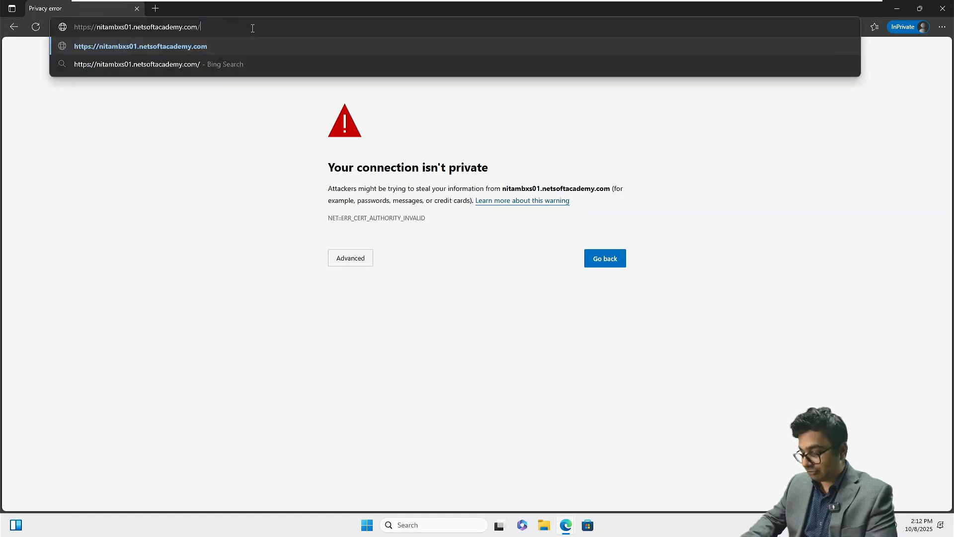
key(Return)
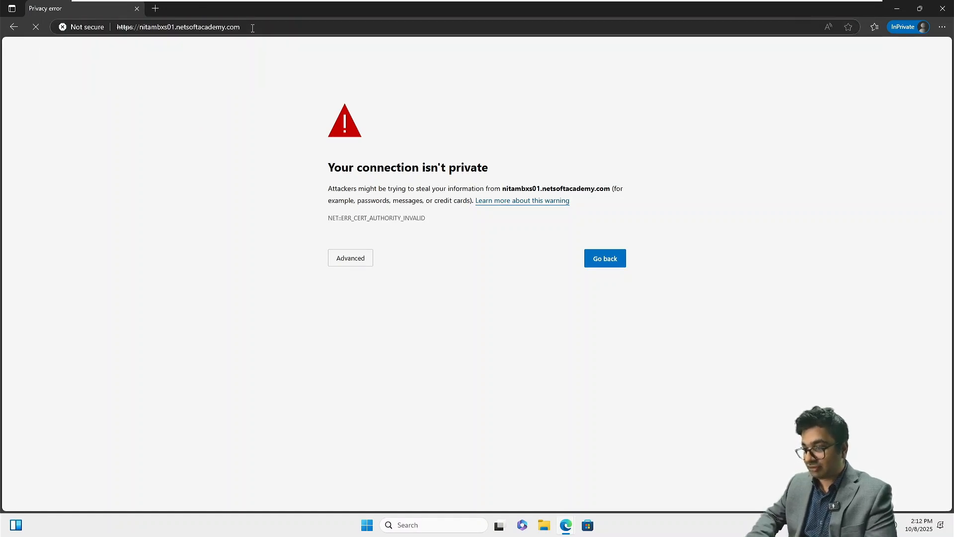
click(356, 257)
click(411, 335)
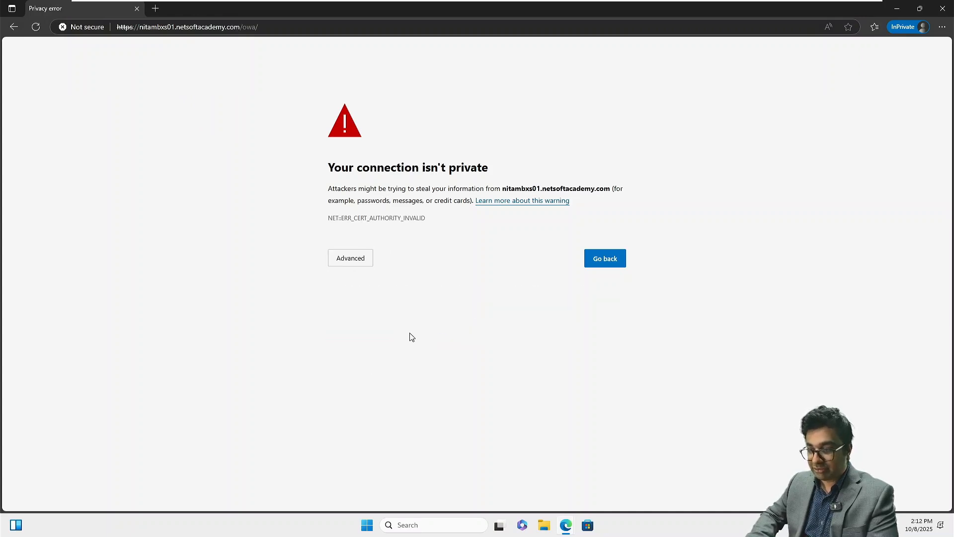
click(350, 263)
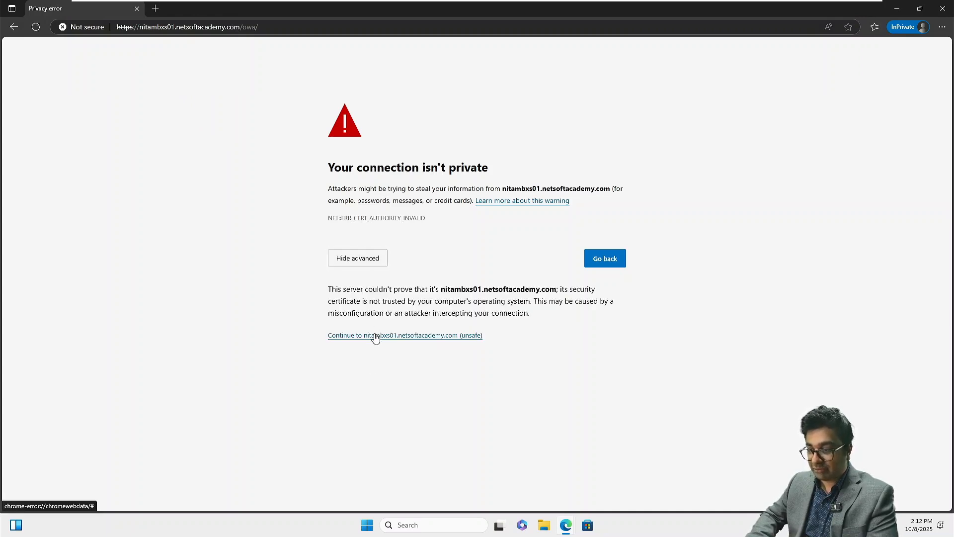
click(376, 336)
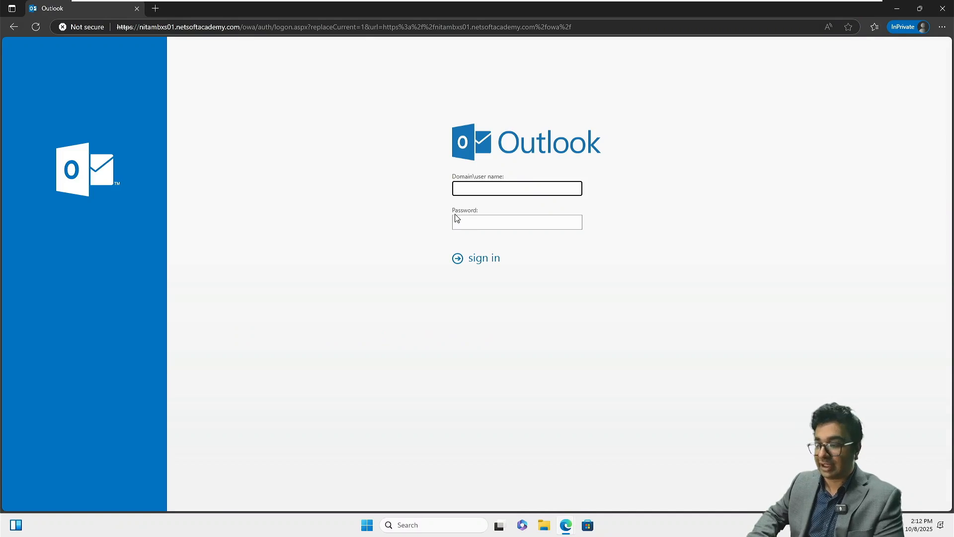
Sign in with the second user's NETSOFTACADEMY domain username and password
text(NET)
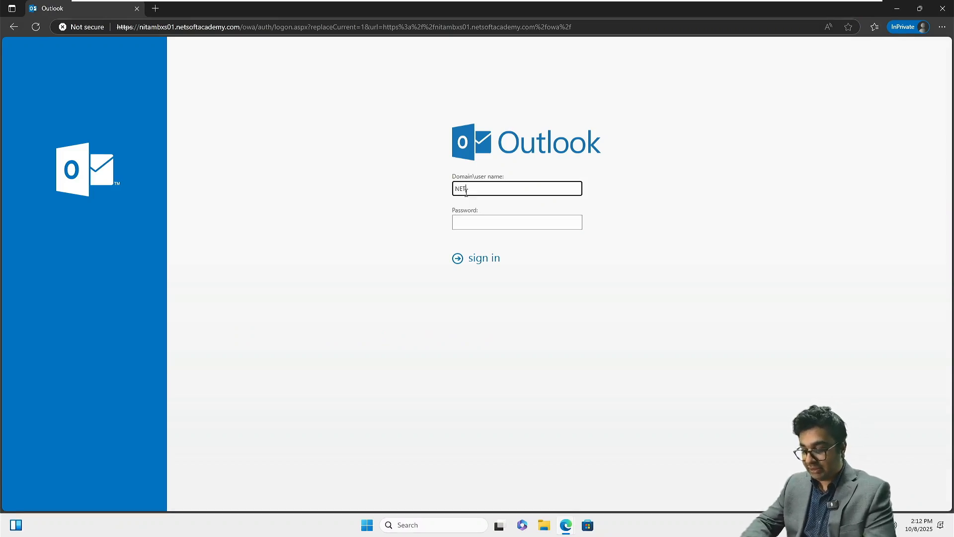
text(SOFTACADEMY\philton)
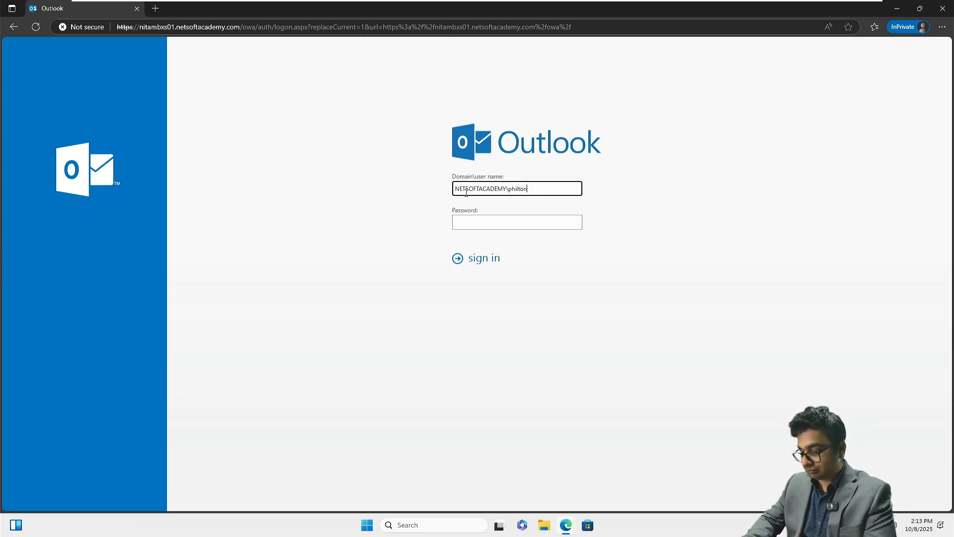
key(Tab)
text(***)
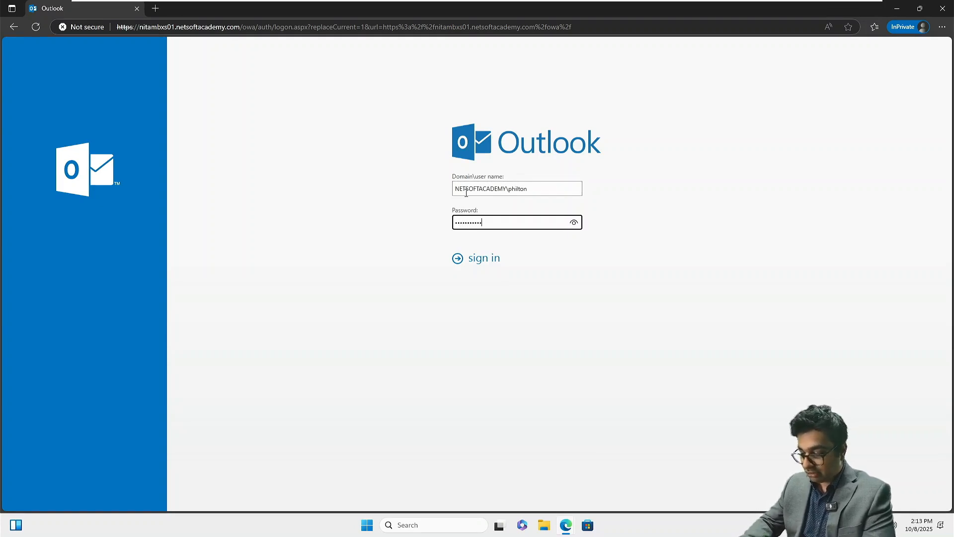
key(Return)
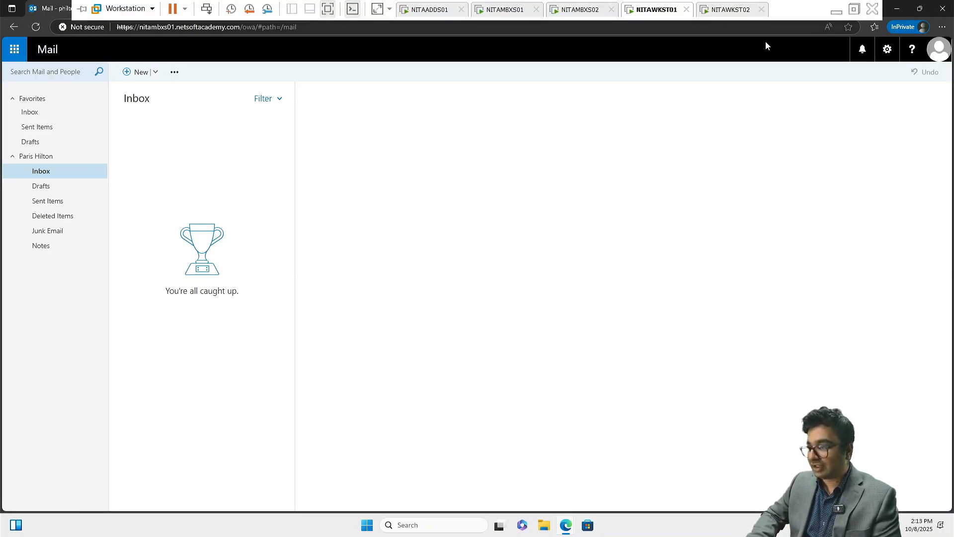
On NITAWKST02, open a maximized Edge InPrivate window from the taskbar
click(726, 11)
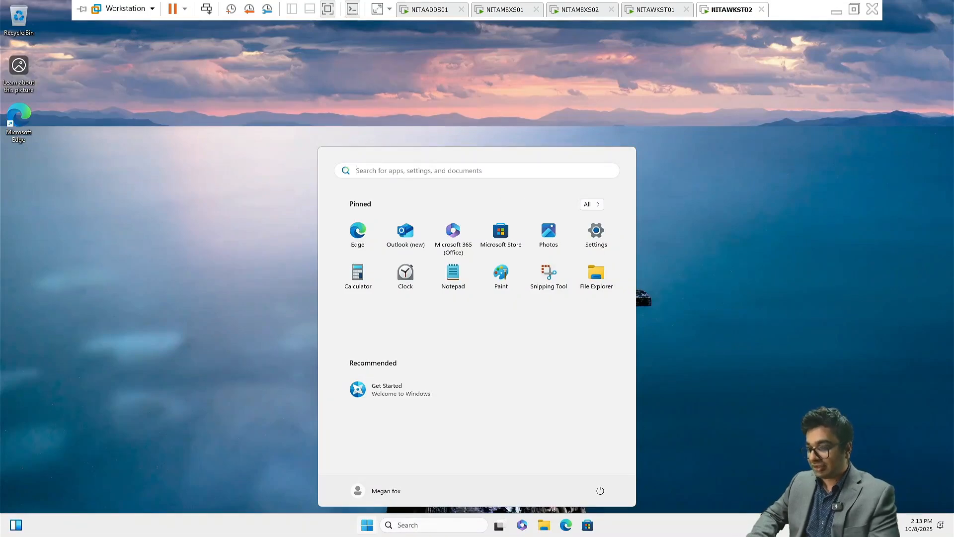
click(15, 120)
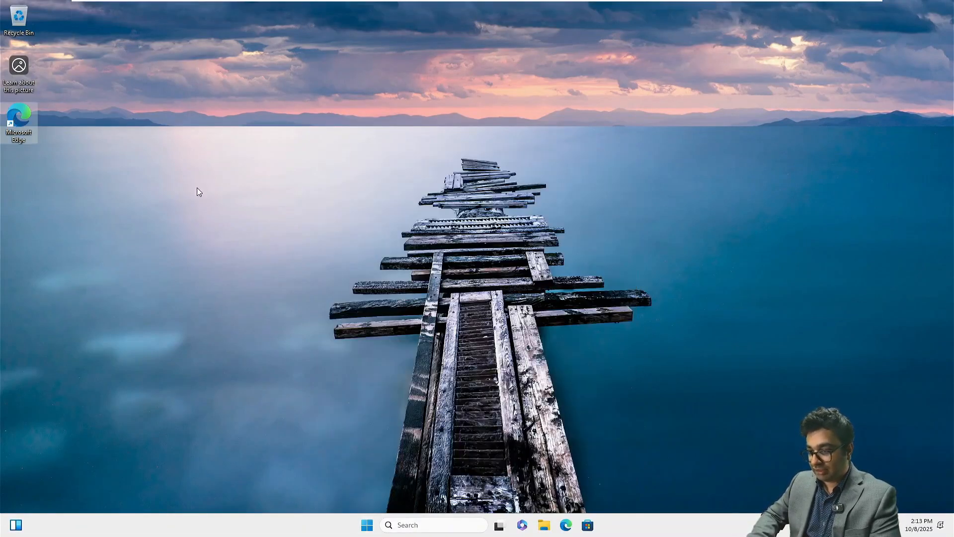
right_click(566, 528)
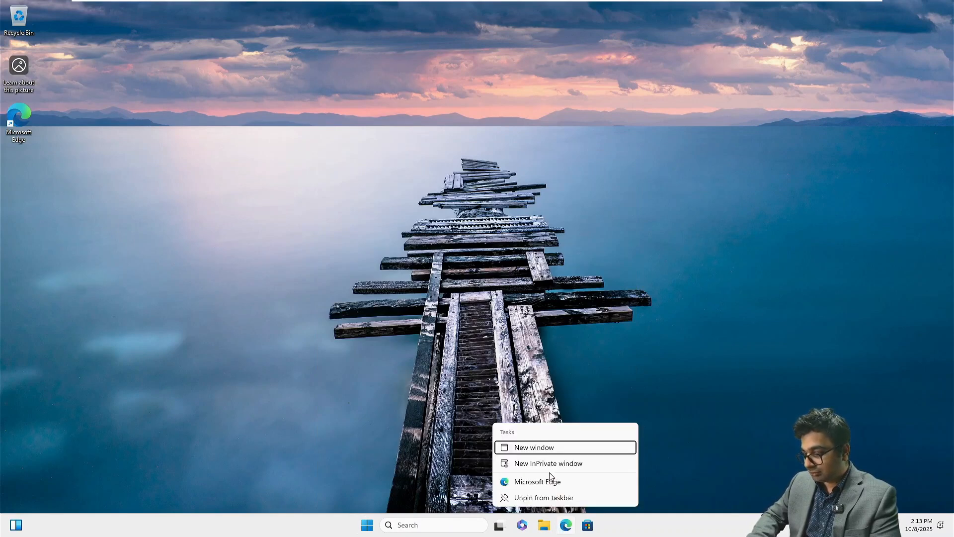
click(546, 462)
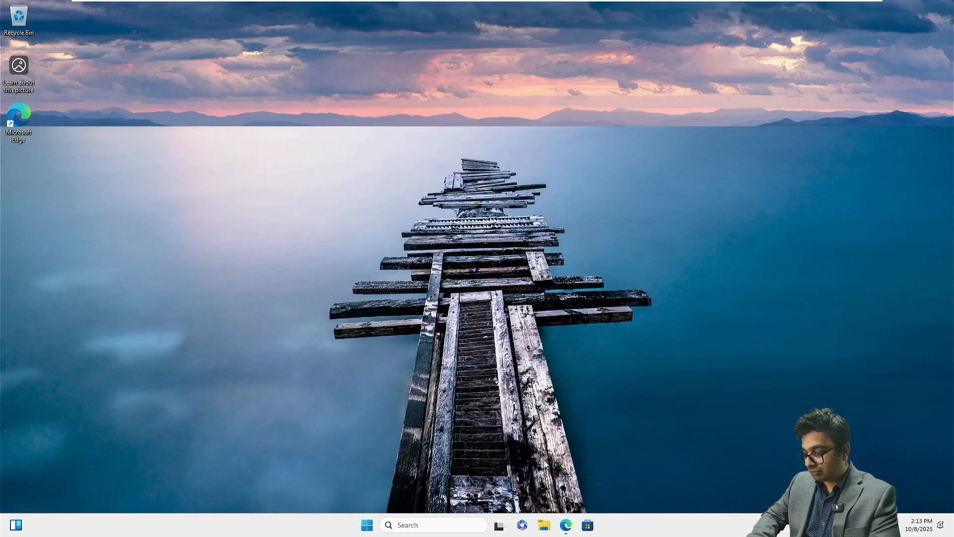
click(437, 16)
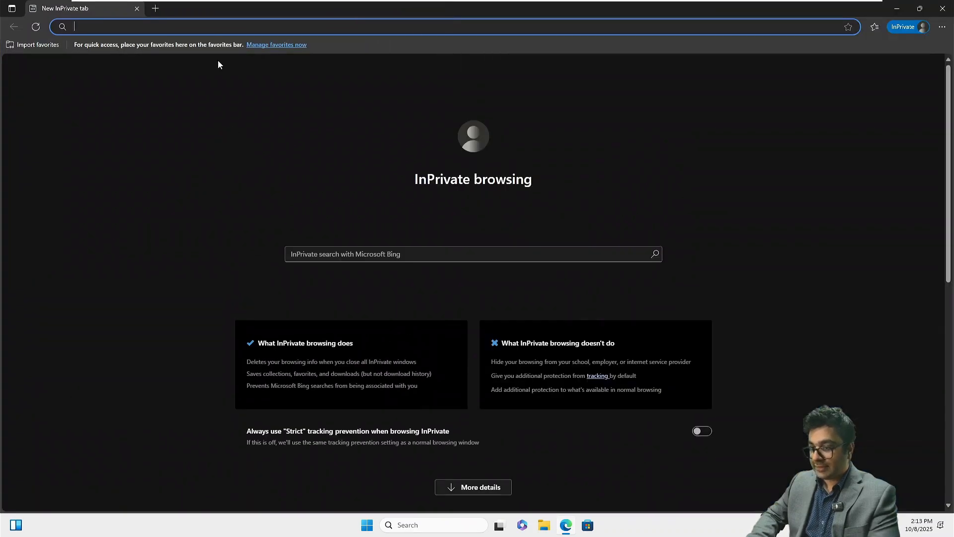
text(htt)
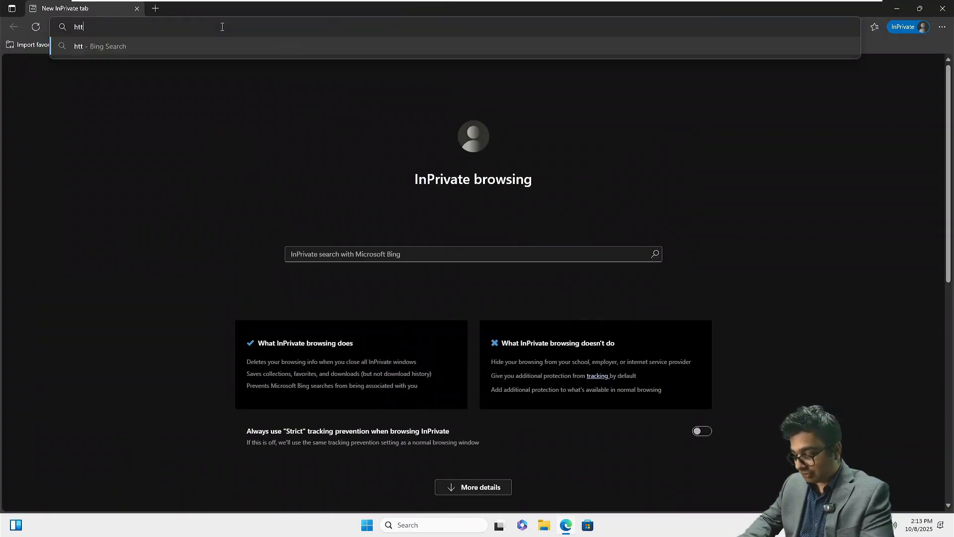
text(ps://nit)
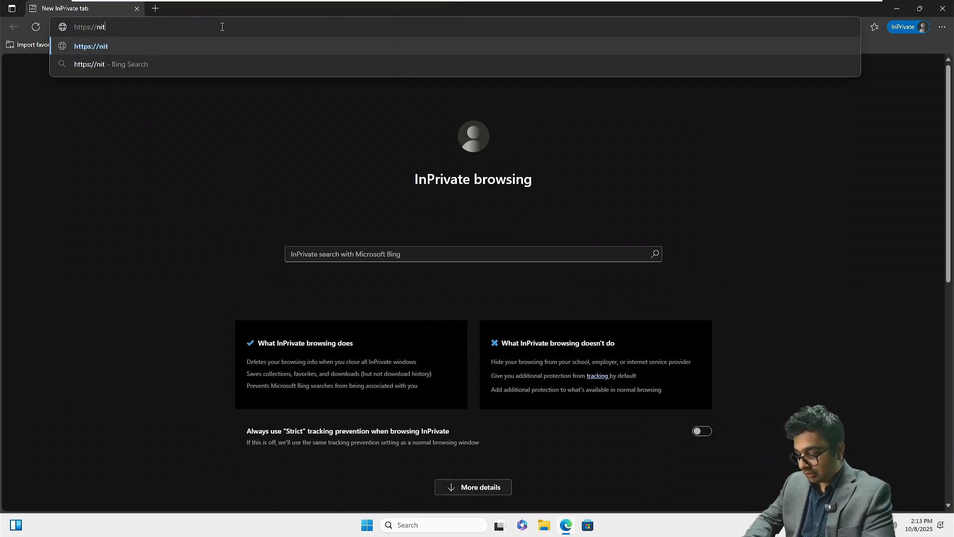
text(amb)
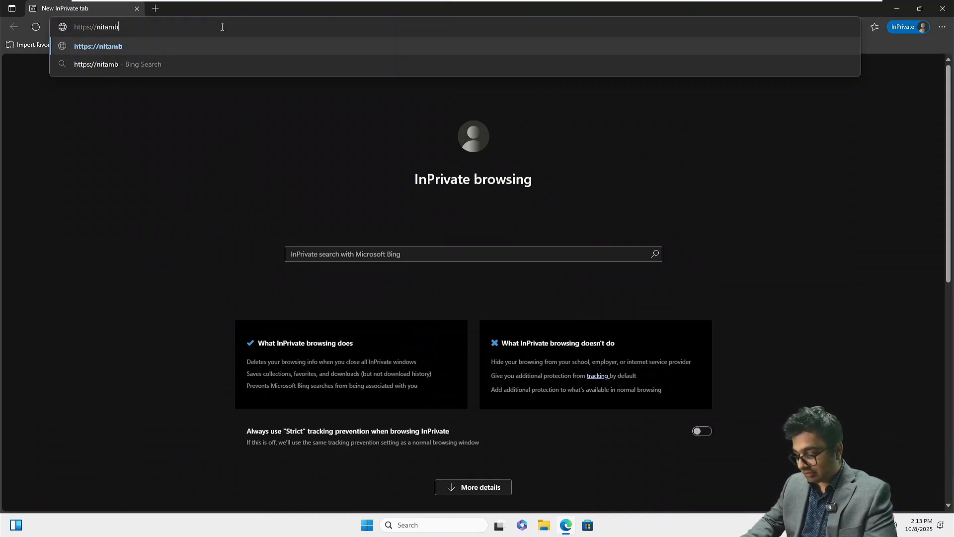
text(sx02)
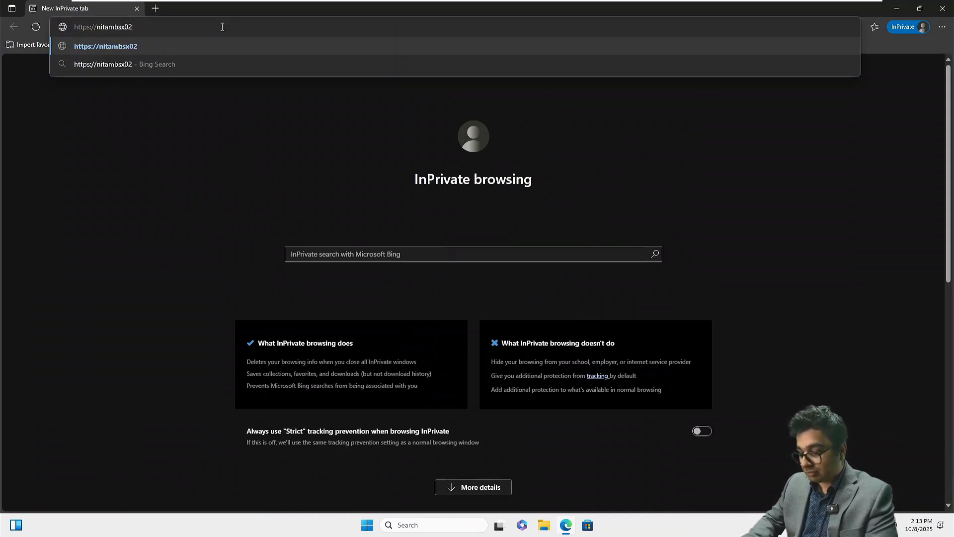
text(.netsoft)
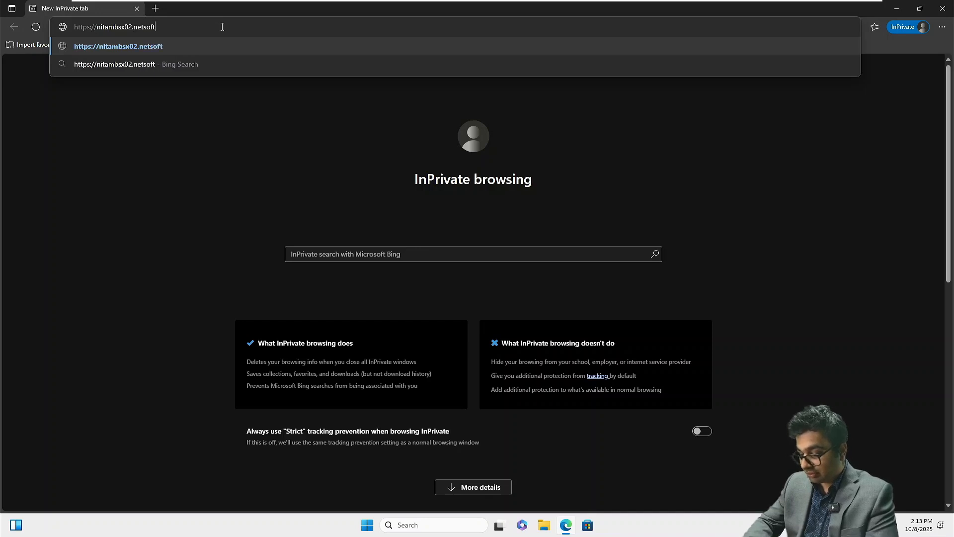
text(academy.com)
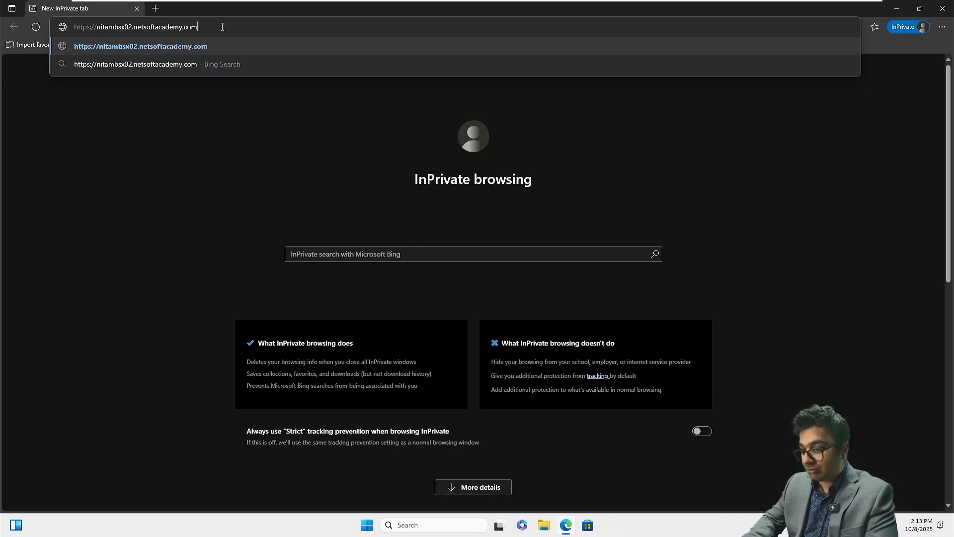
text(/owa/)
key(Return)
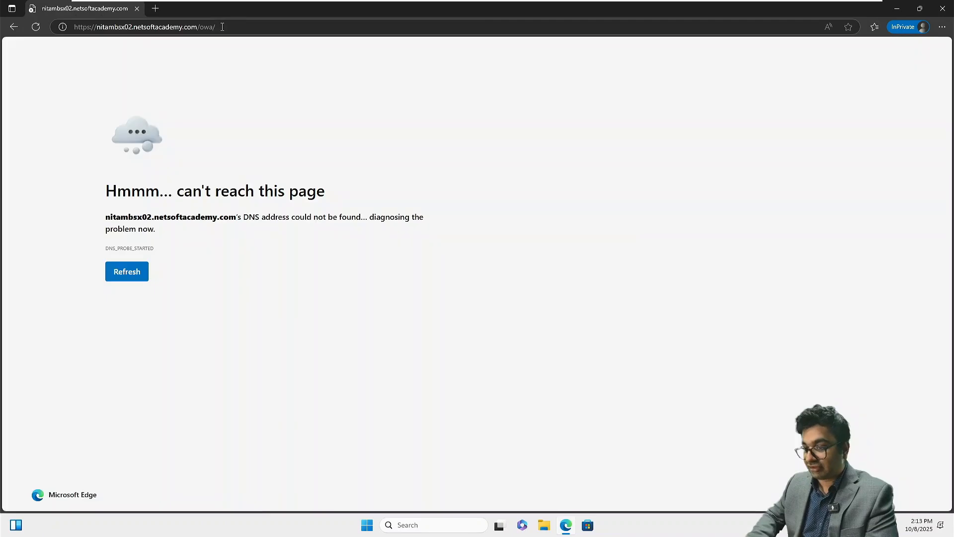
click(118, 28)
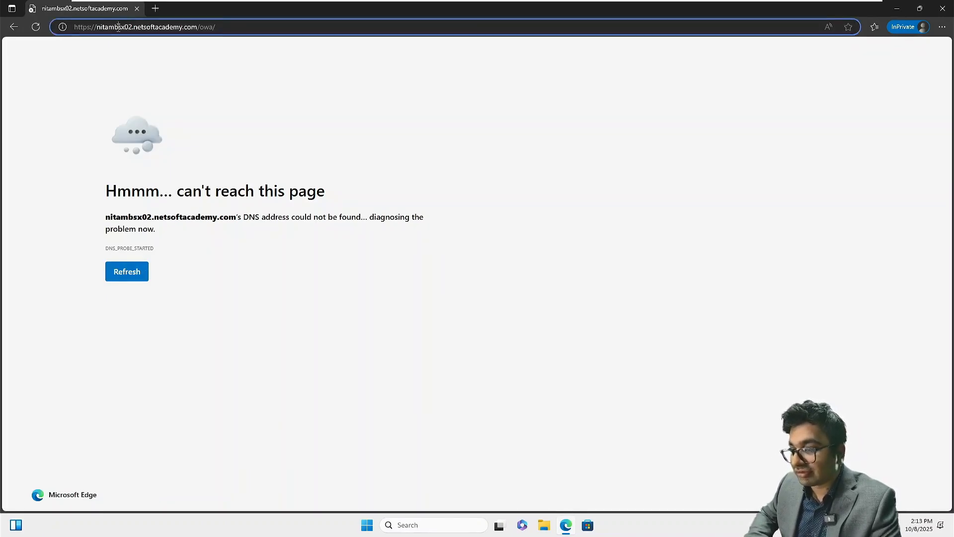
click(118, 28)
key(Delete)
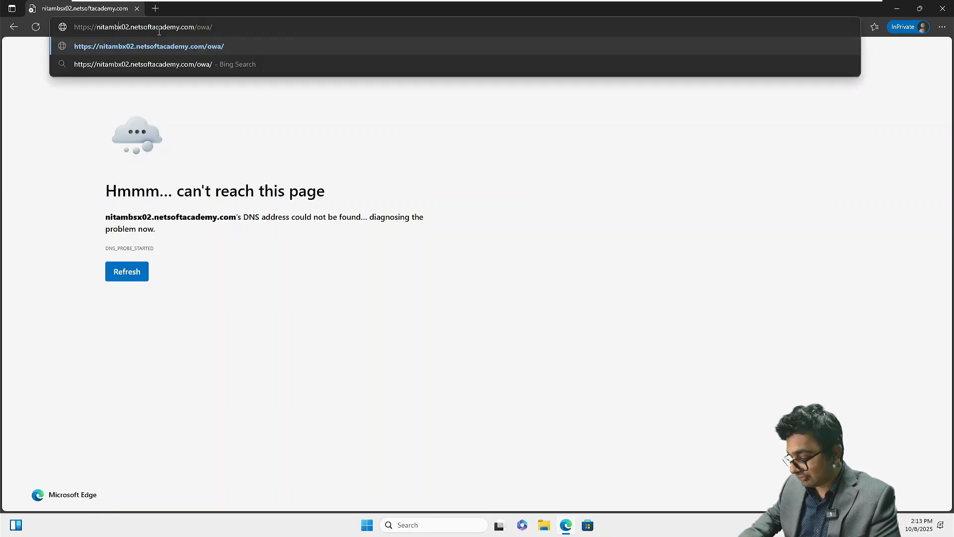
key(Return)
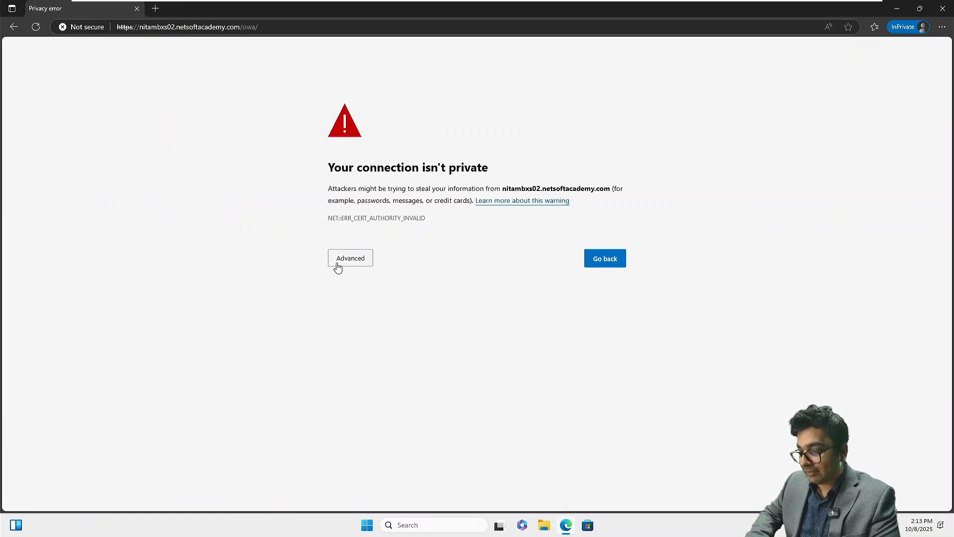
Proceed past the certificate warning and sign in to nitambxs02 as the NETSOFTACADEMY domain user
click(336, 263)
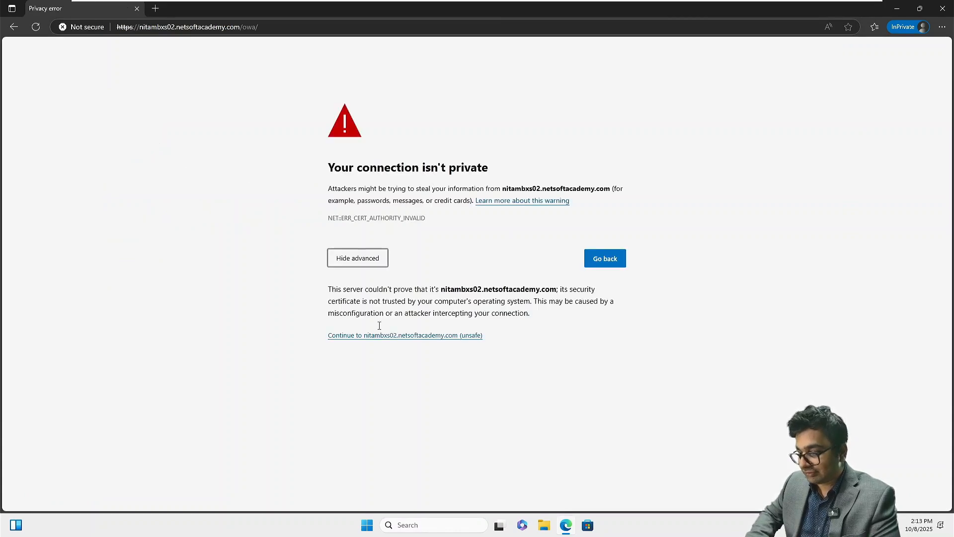
click(380, 336)
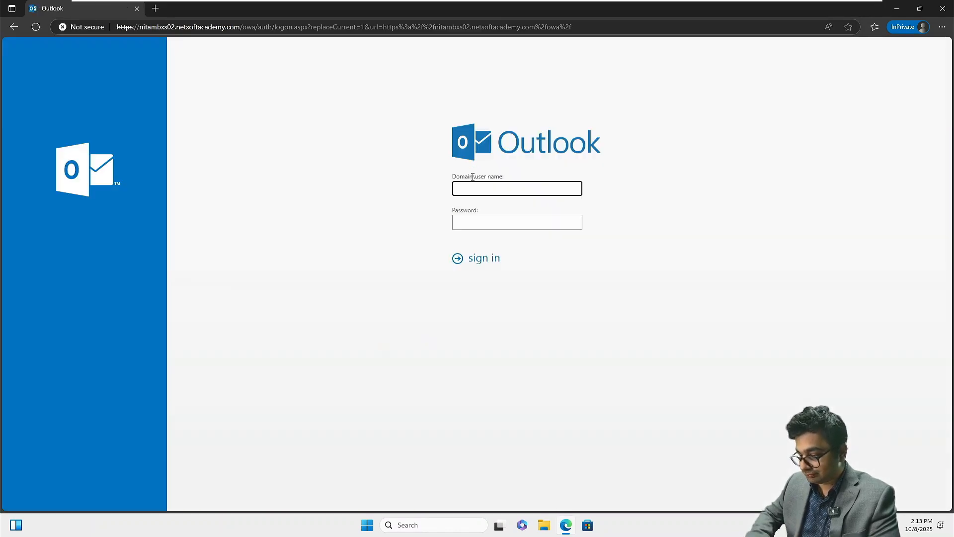
text(NETSOFTAC)
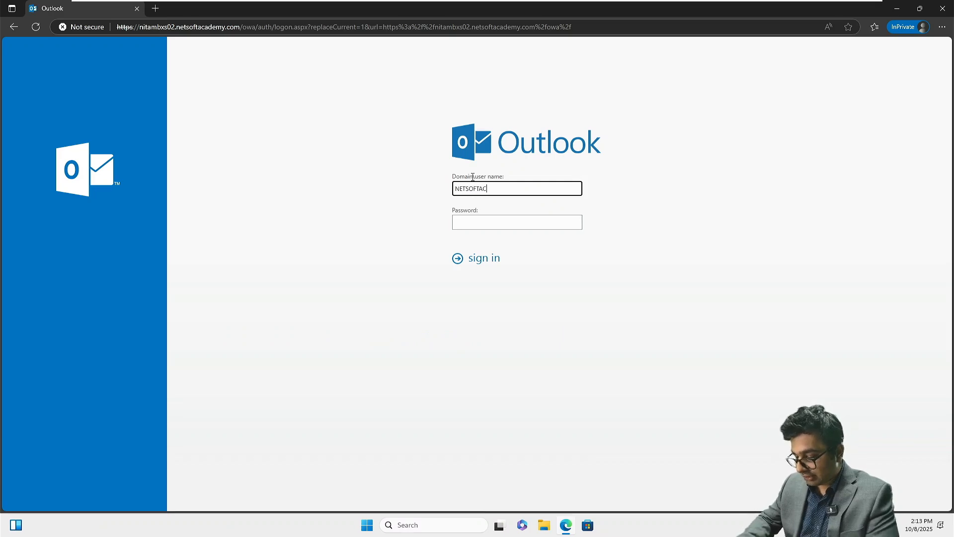
text(ADEMY)
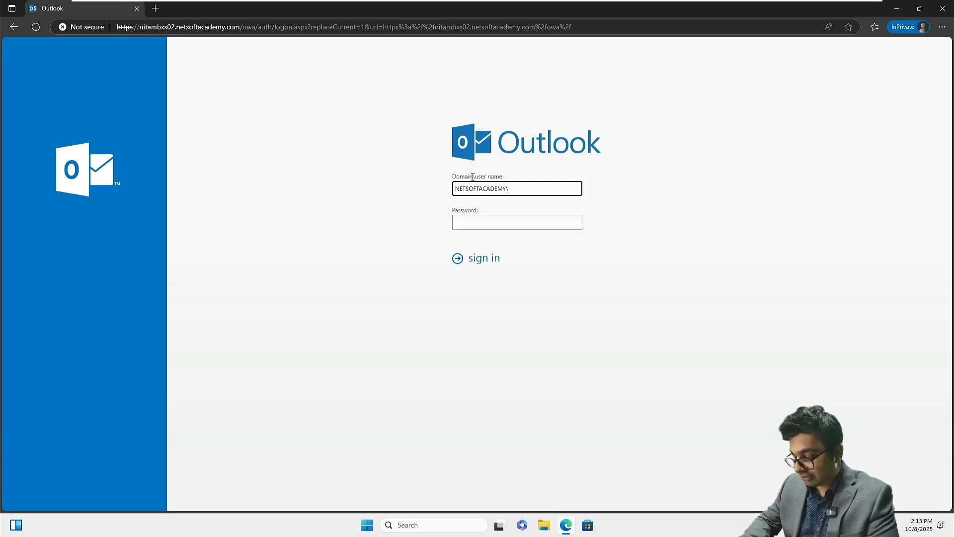
text(\mfo)
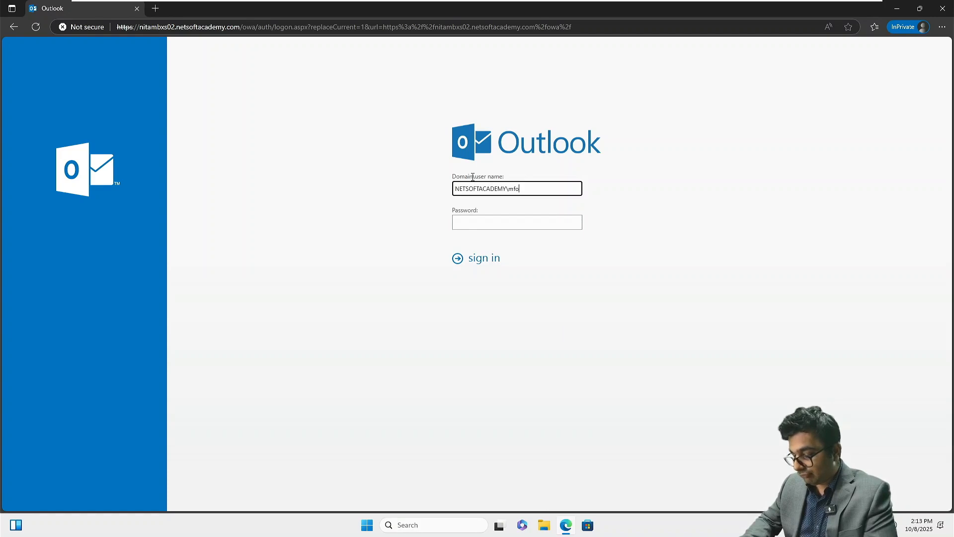
text(x)
key(Tab)
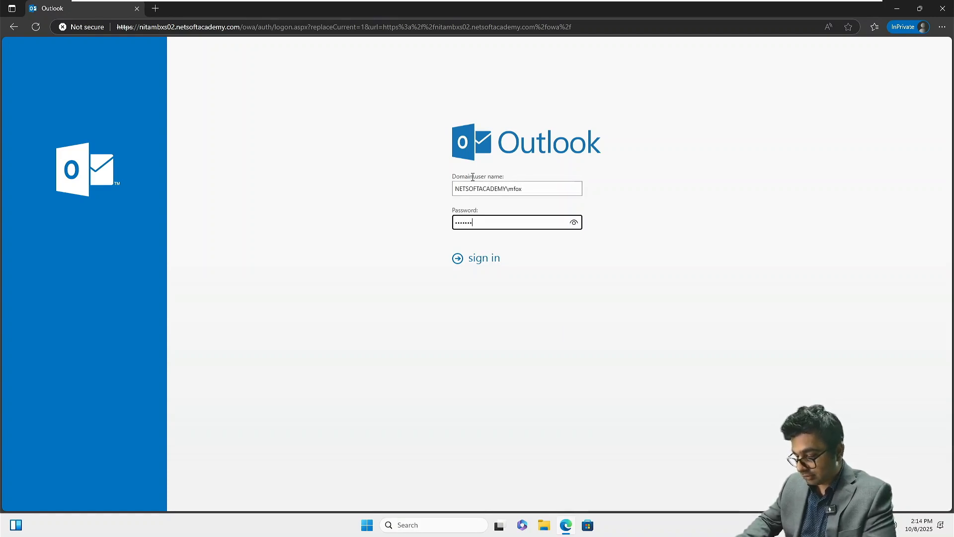
text(•)
key(Return)
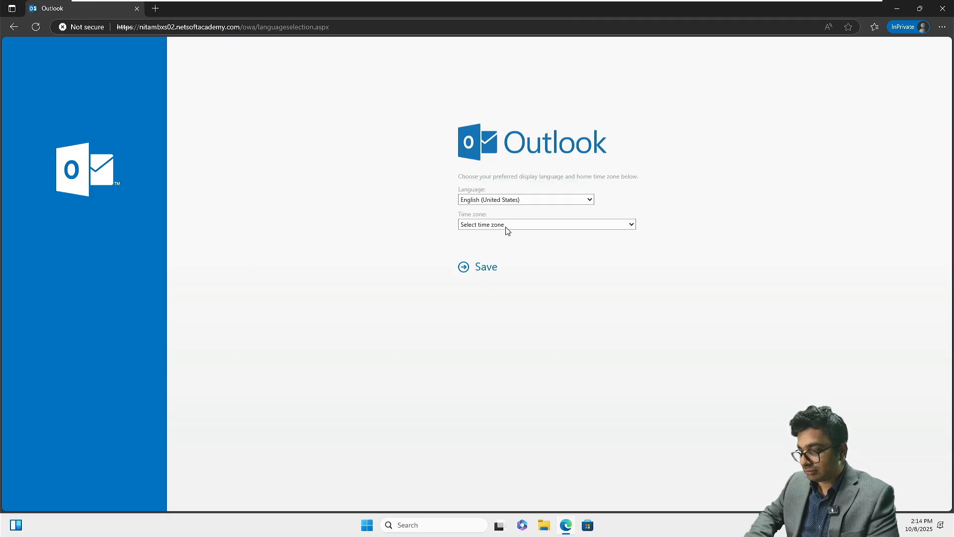
Choose Mountain Time (US & Canada) as the time zone and save
click(506, 226)
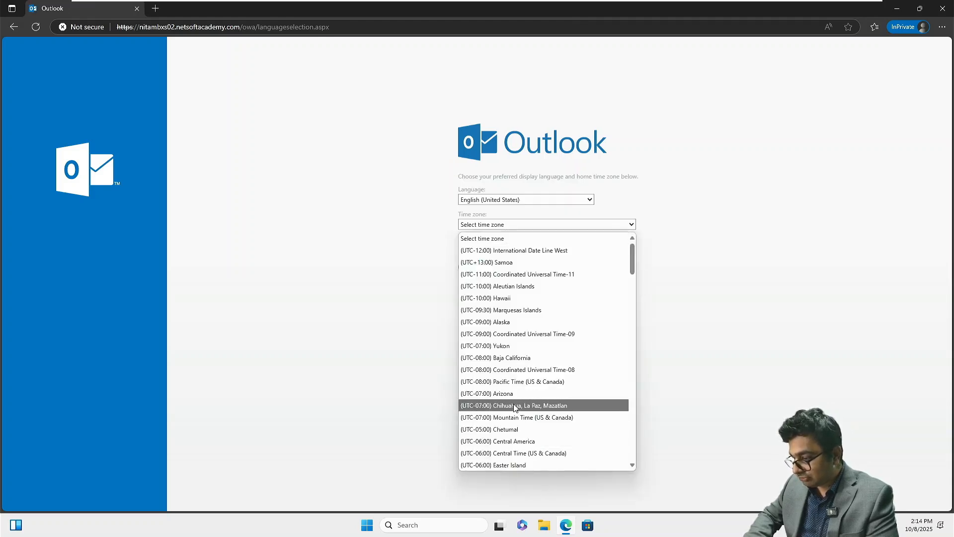
click(514, 417)
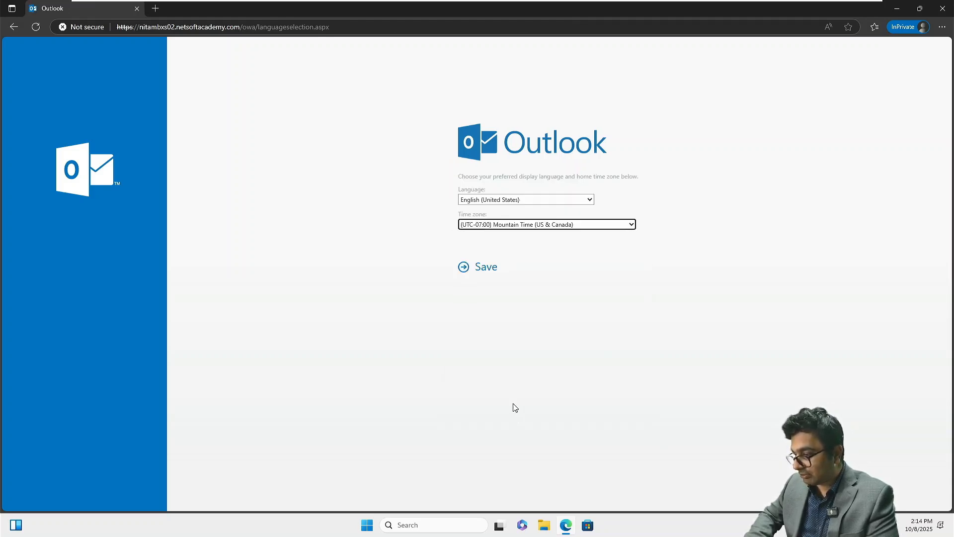
click(483, 274)
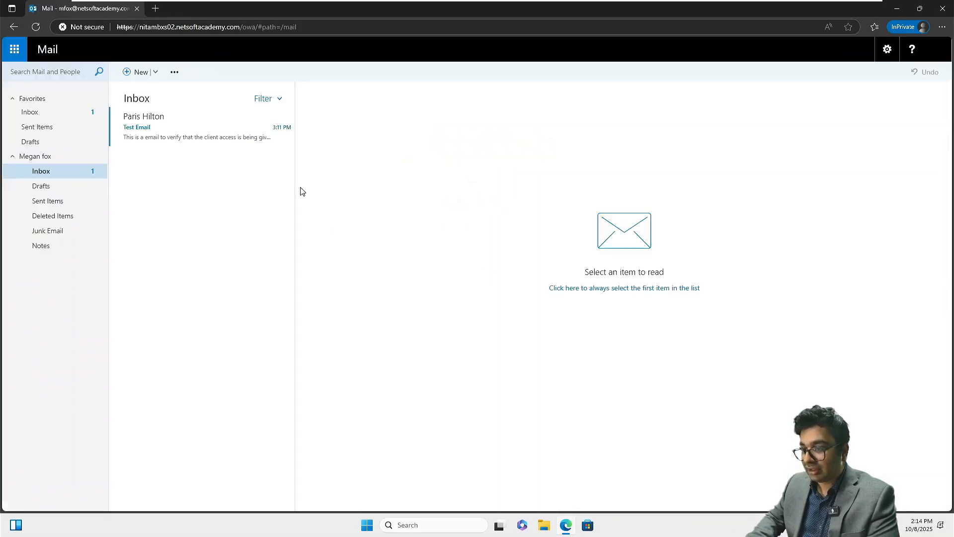
Open the received Test Email in the Inbox reading pane
click(184, 134)
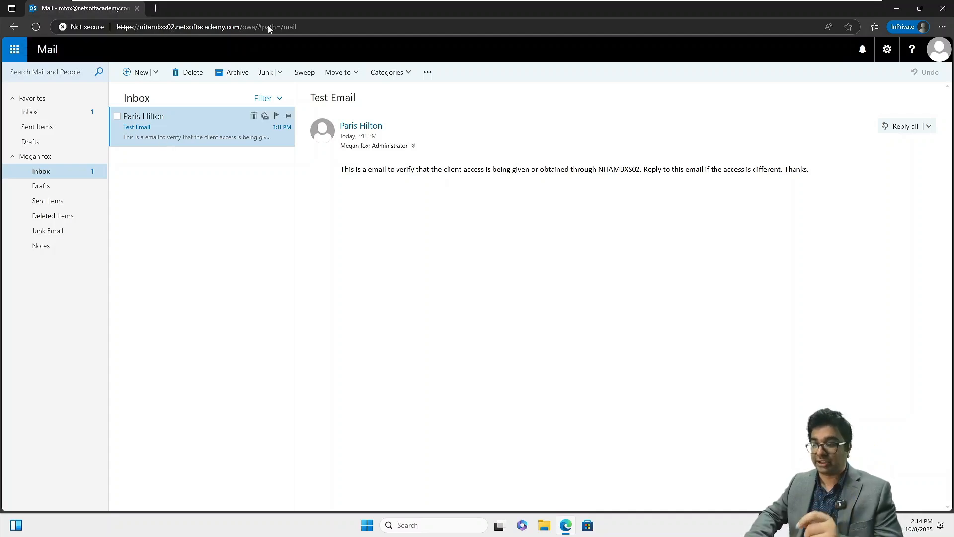
On NITAWKST01, start a new message addressed to the second user
click(591, 16)
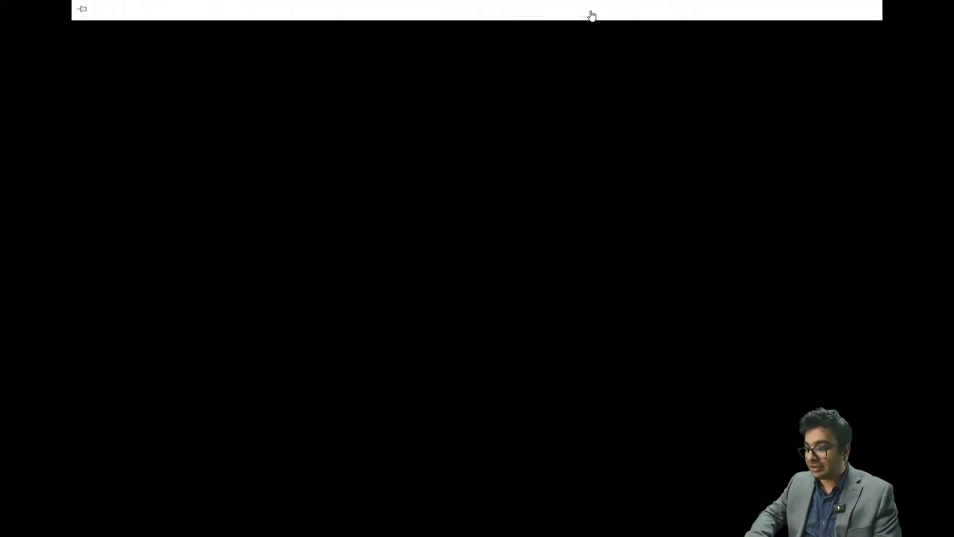
click(643, 9)
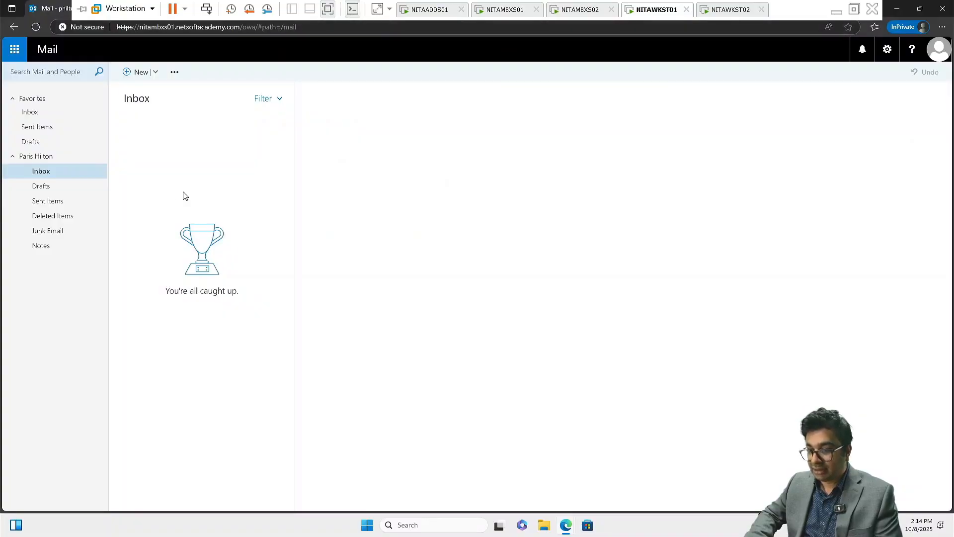
click(132, 75)
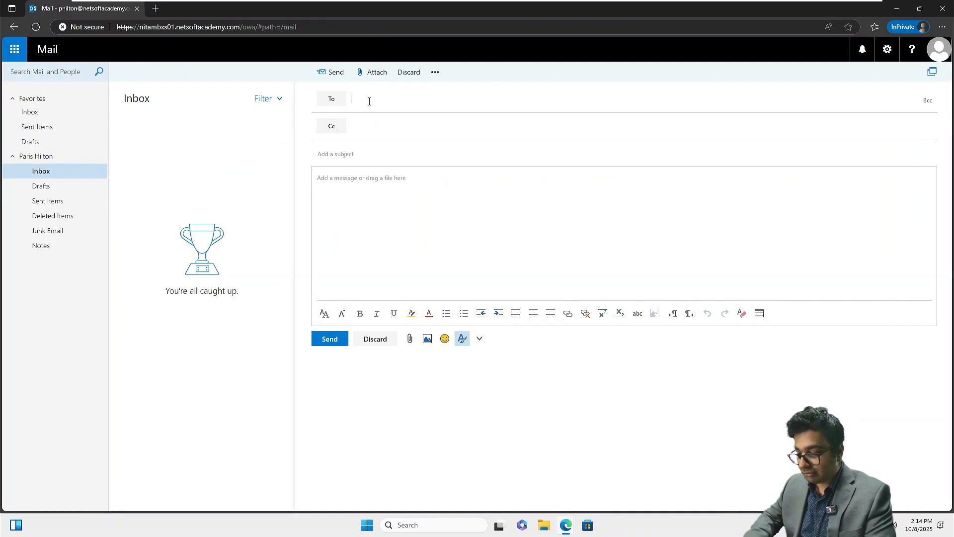
text(m)
key(Return)
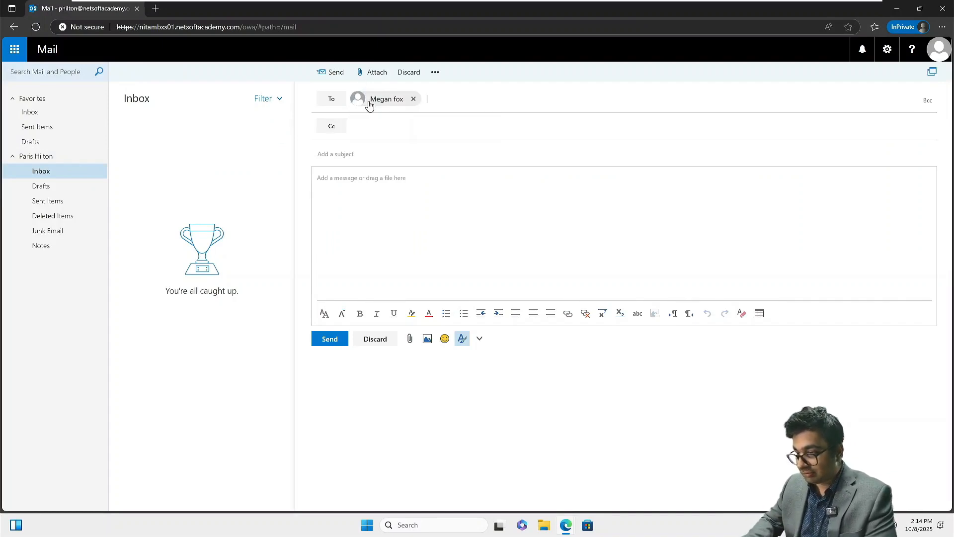
Enter subject 'Test email 02' and a body testing NITAMBXS01 delivery speed, asking not to respond
text(Test)
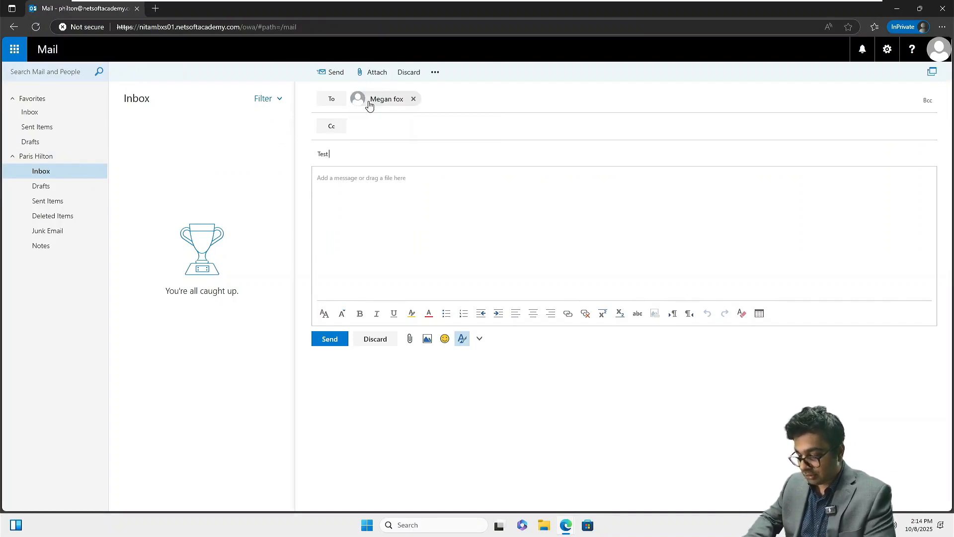
text(2)
key(Tab)
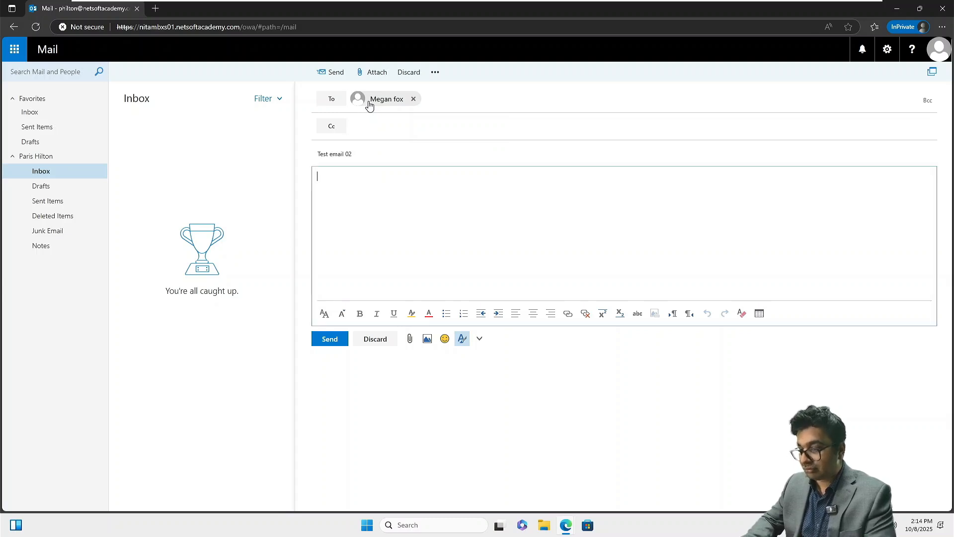
text(This em)
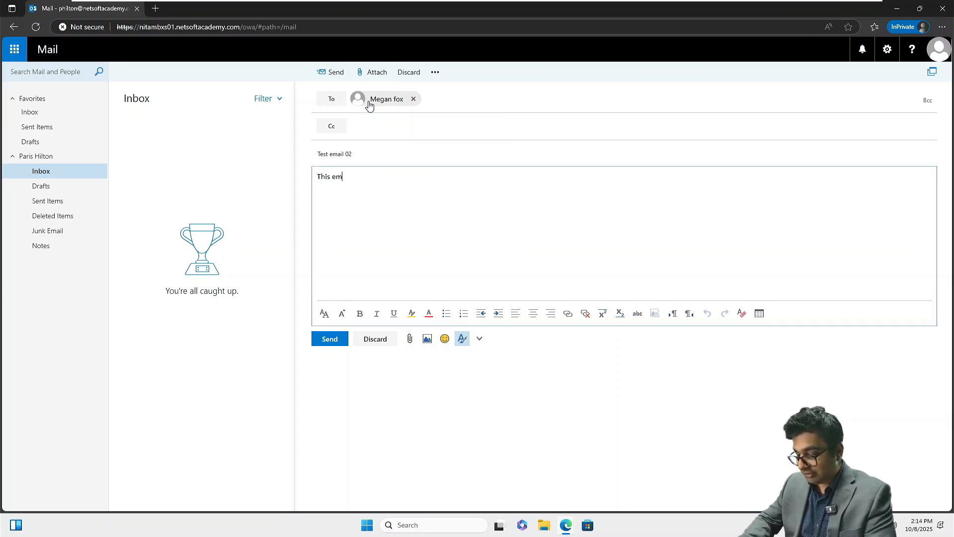
text(ail is being se)
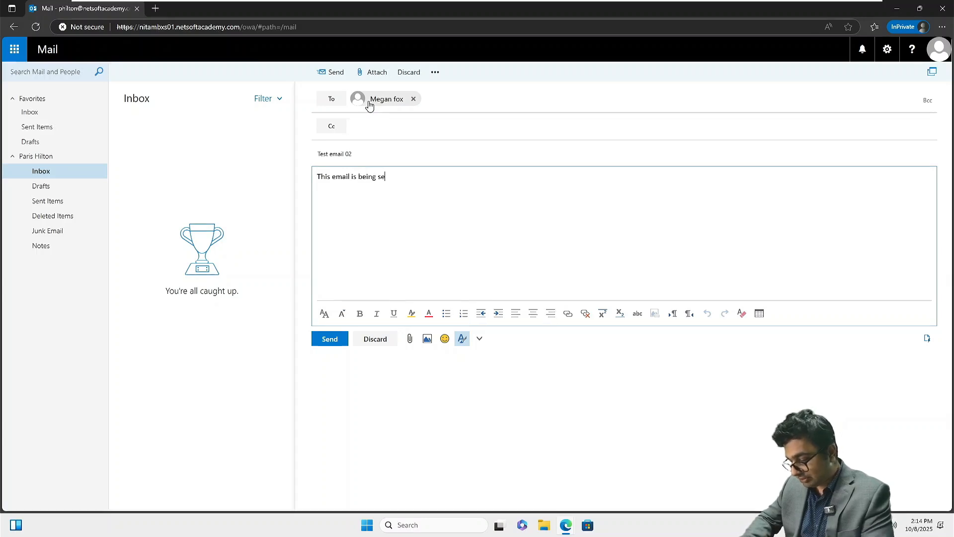
text(nt from NIT)
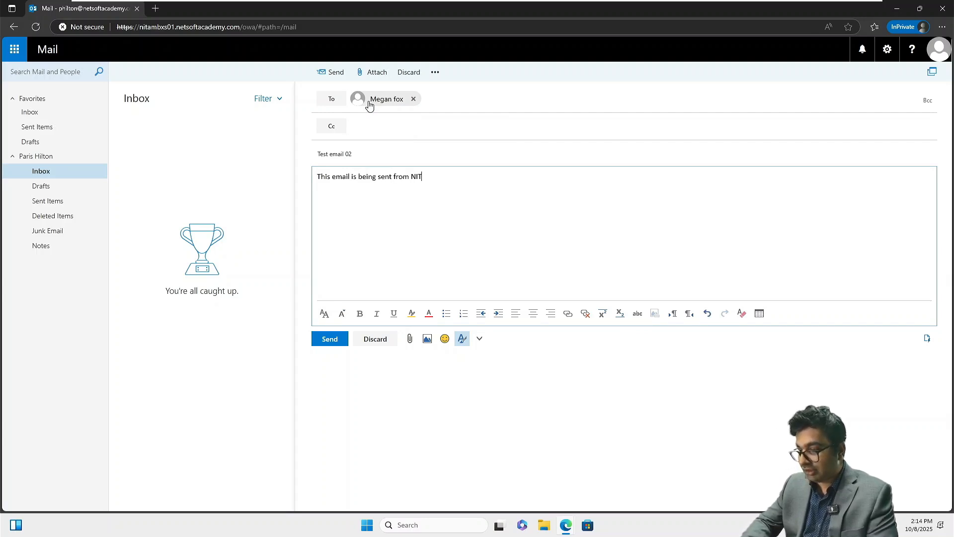
text(AMBXS01 )
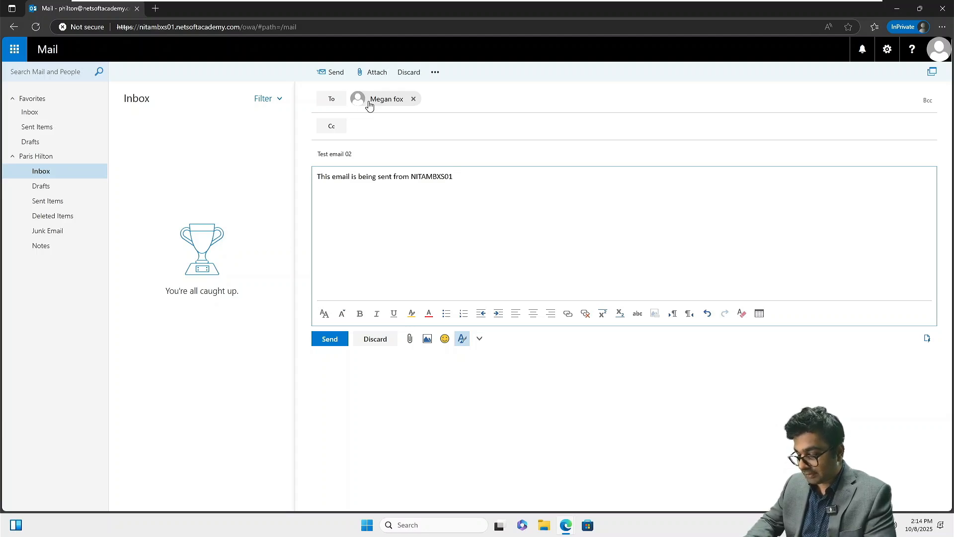
text(to chec)
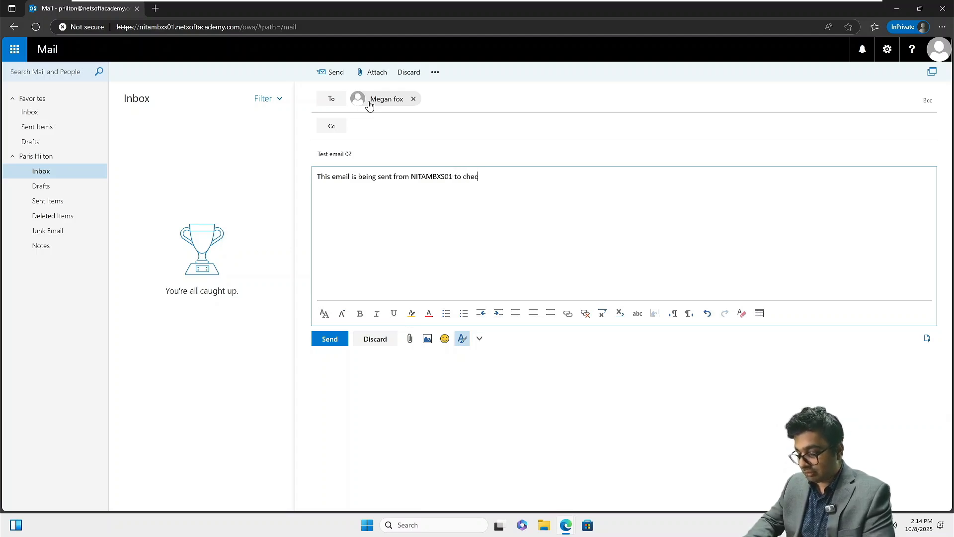
text(k for delivery)
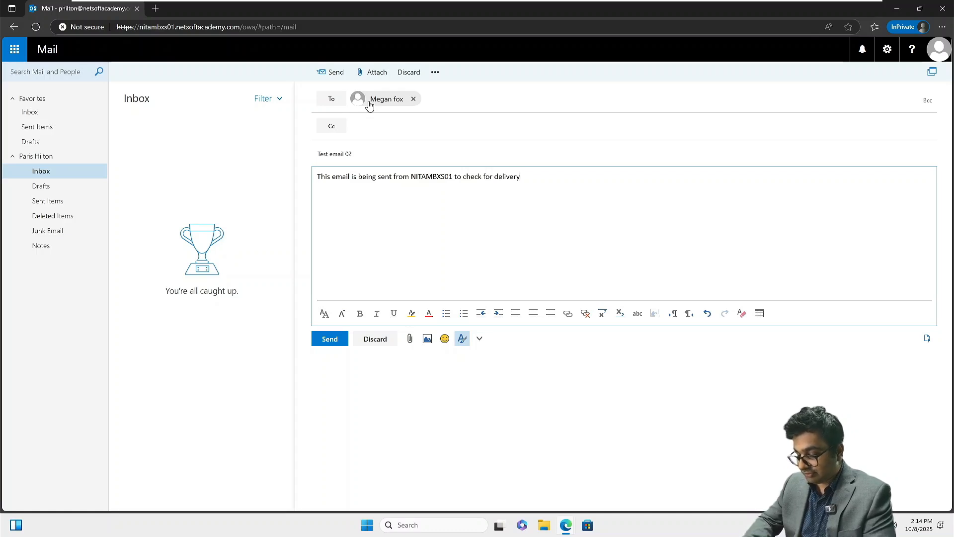
text( speed and qua)
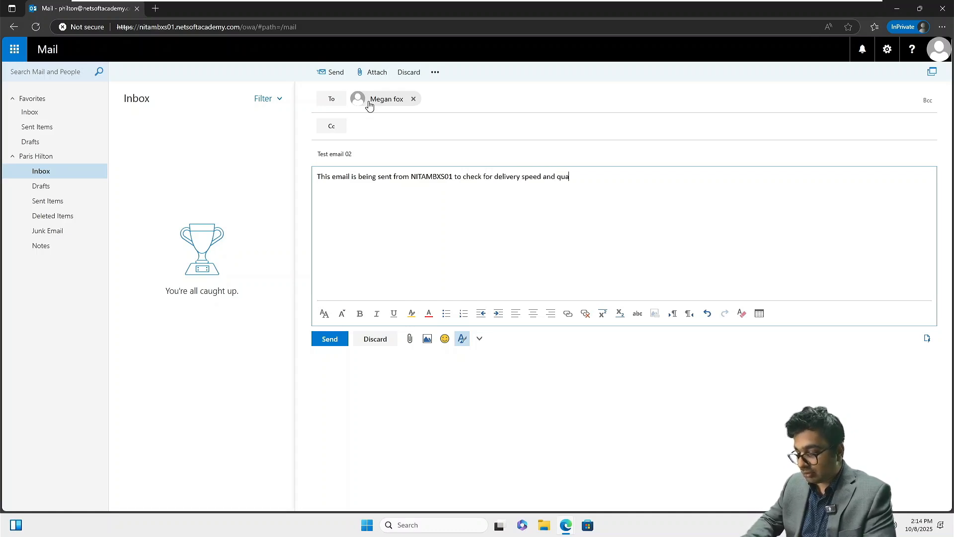
text(lity)
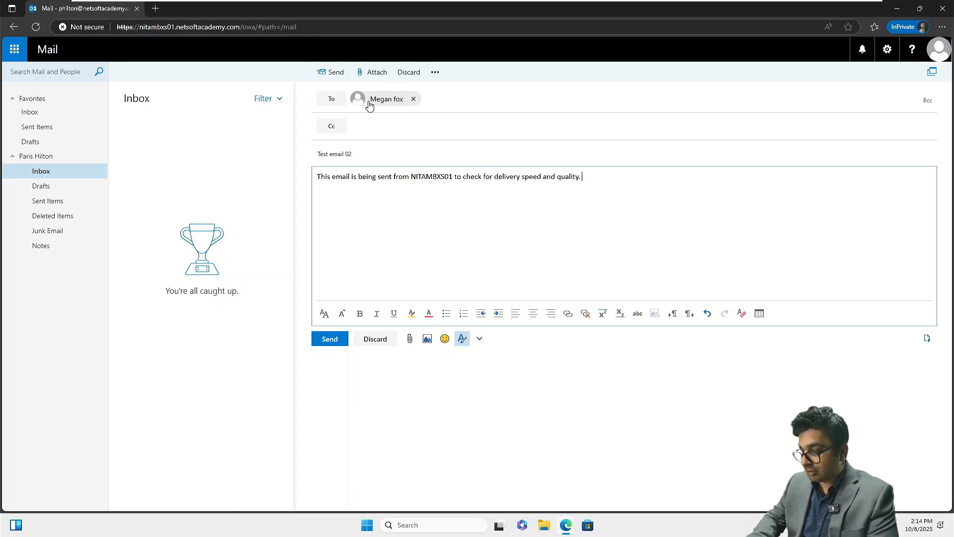
text(. Please don)
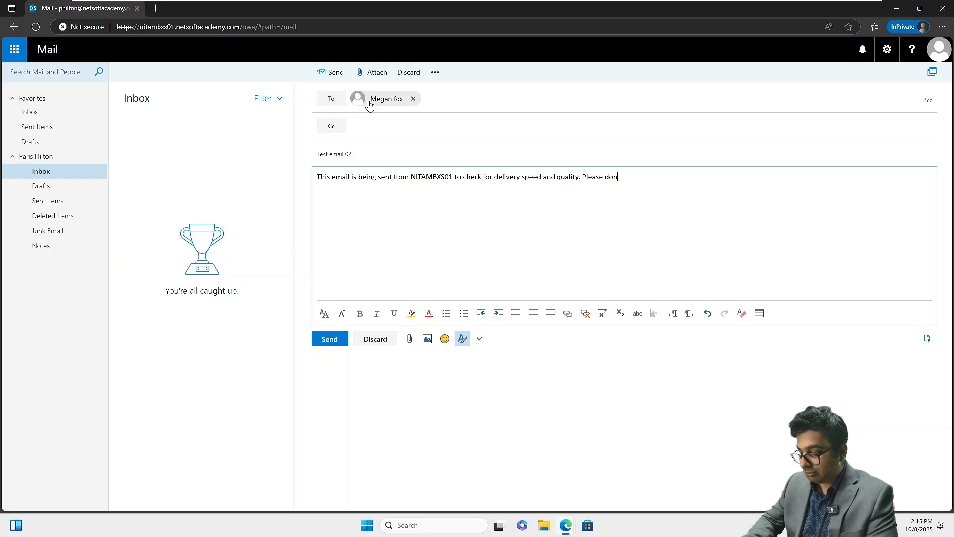
key(BackSpace)
text(not )
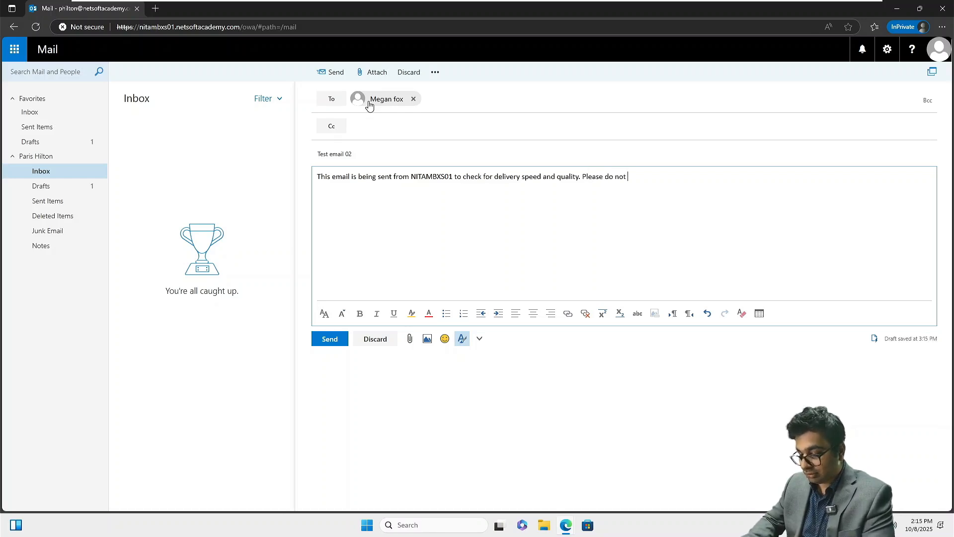
text(respond)
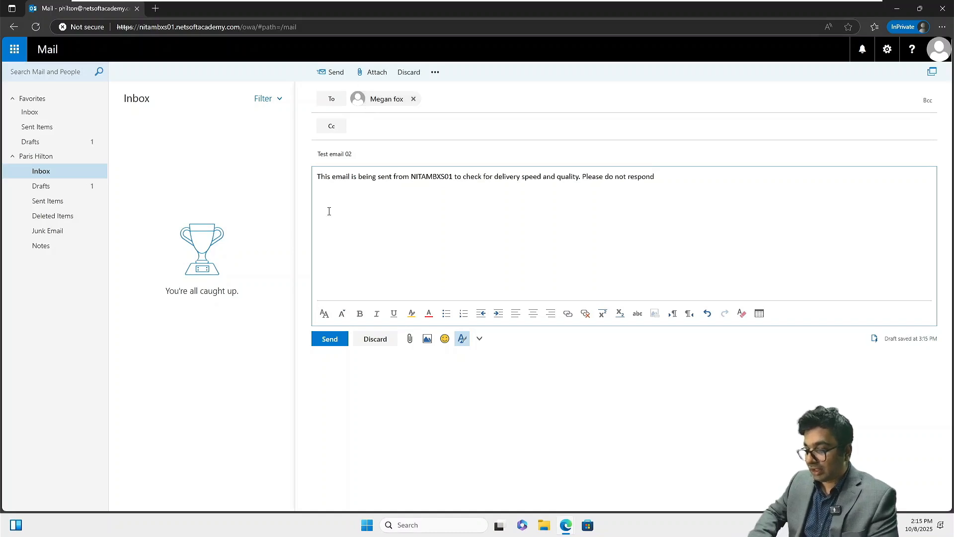
Send Test email 02, then reload the Drafts folder to verify no draft remains
click(318, 343)
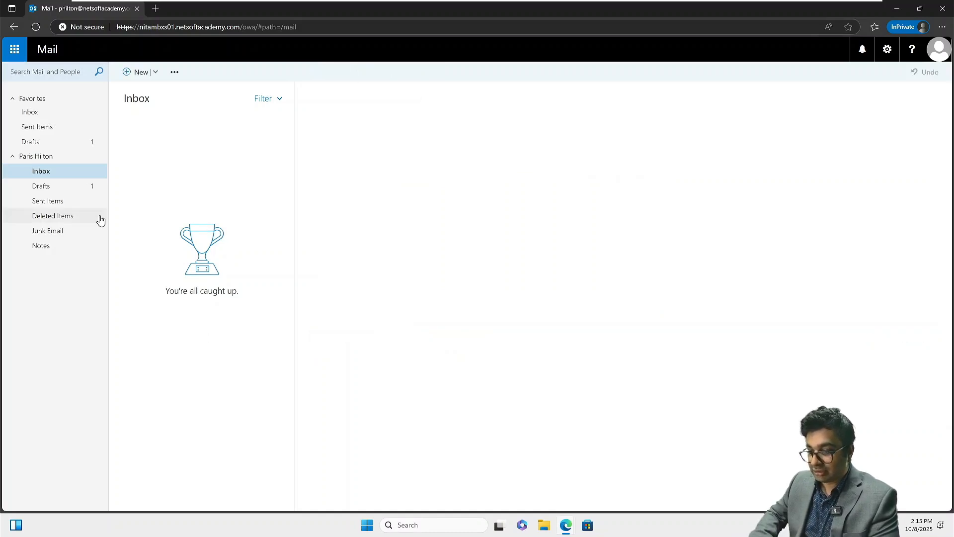
click(62, 189)
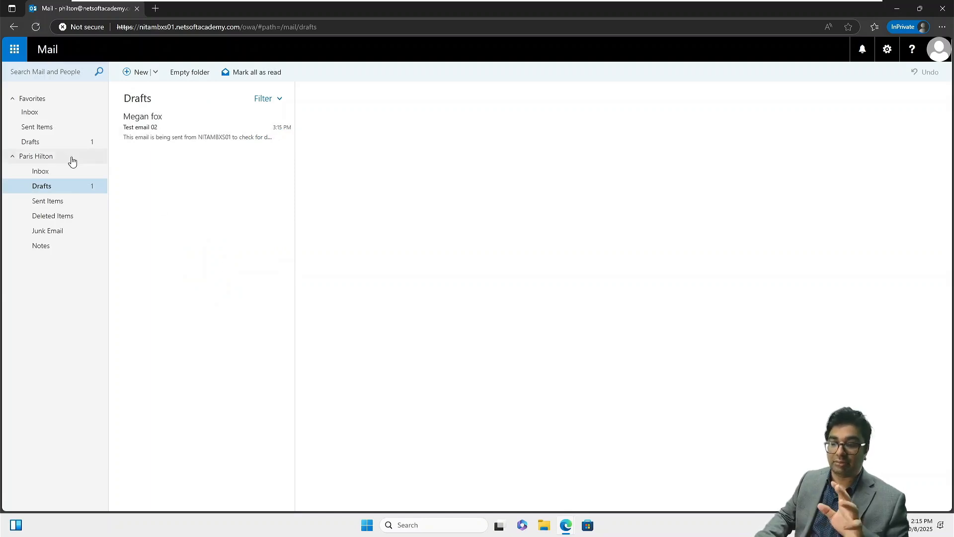
click(37, 29)
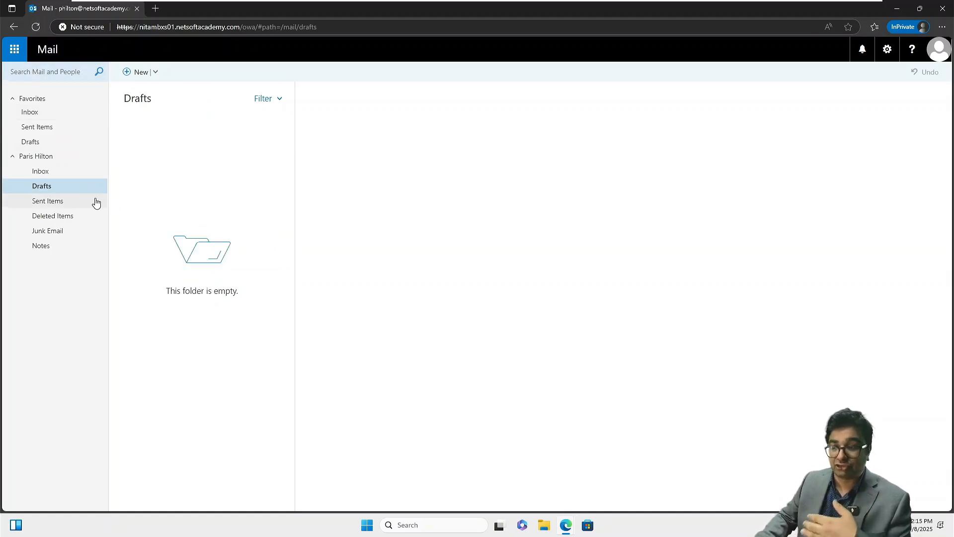
On NITAWKST02, open the arrived Test email 02 in the Inbox, glancing at the earlier Test Email
mouse_move(835, 4)
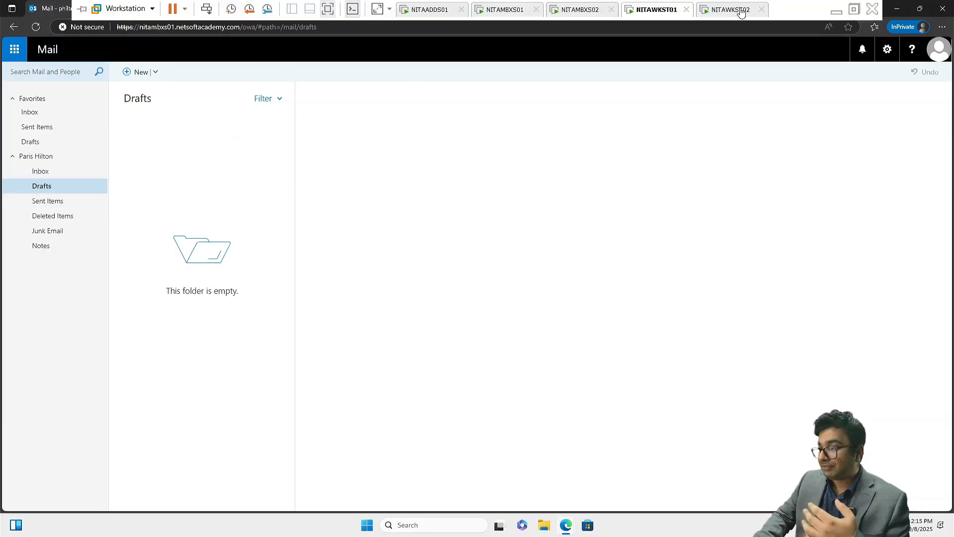
click(741, 10)
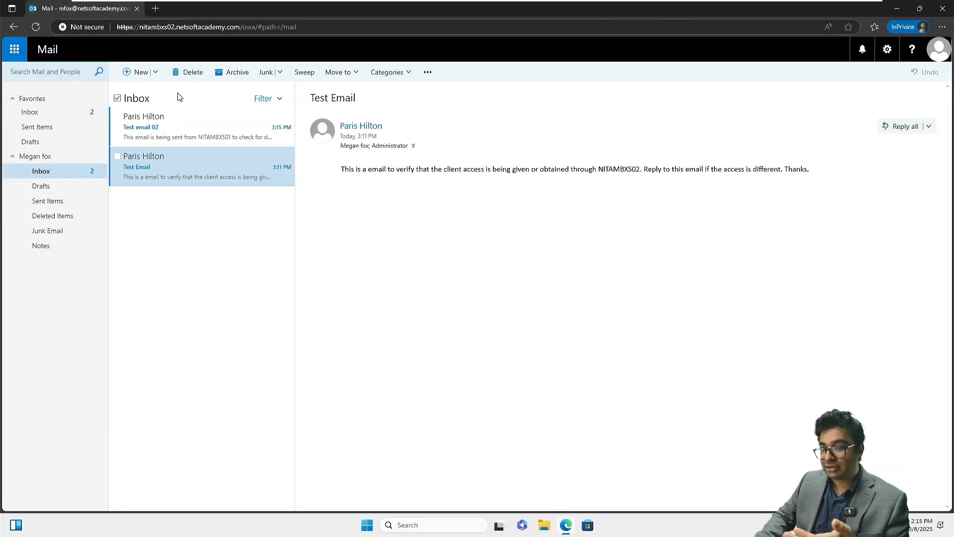
click(174, 132)
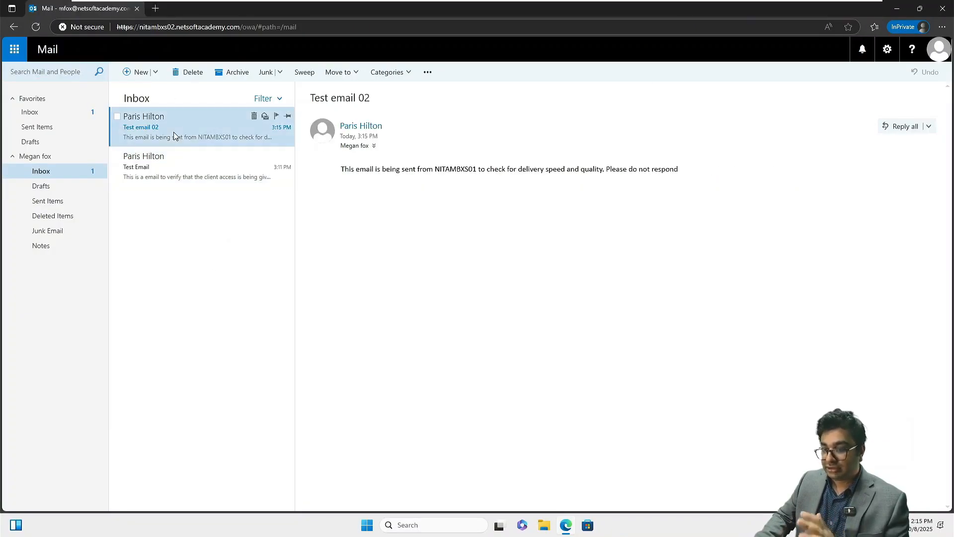
click(178, 180)
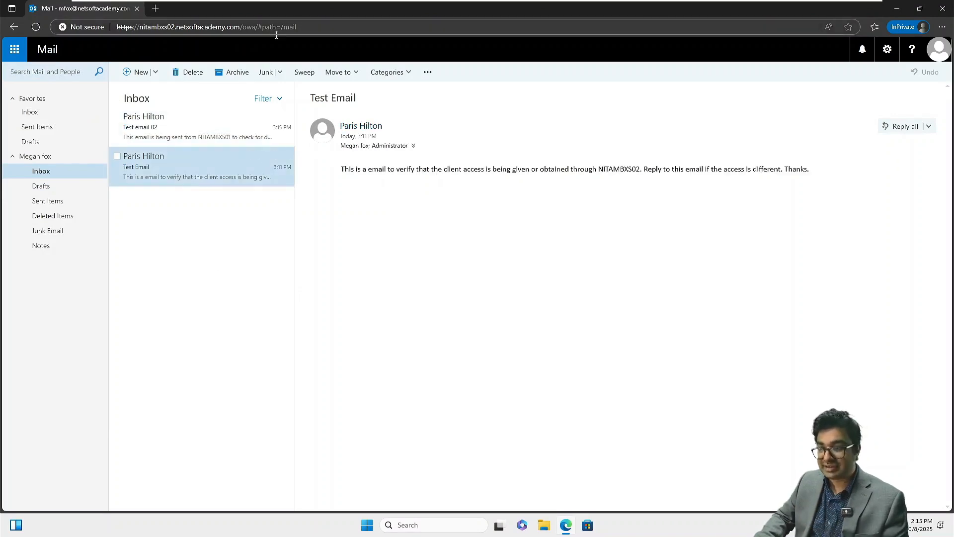
click(169, 130)
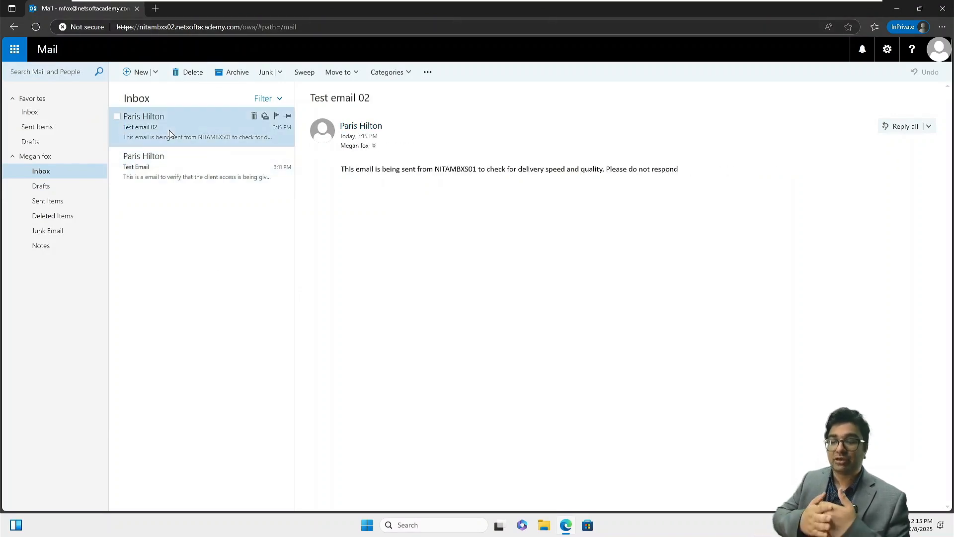